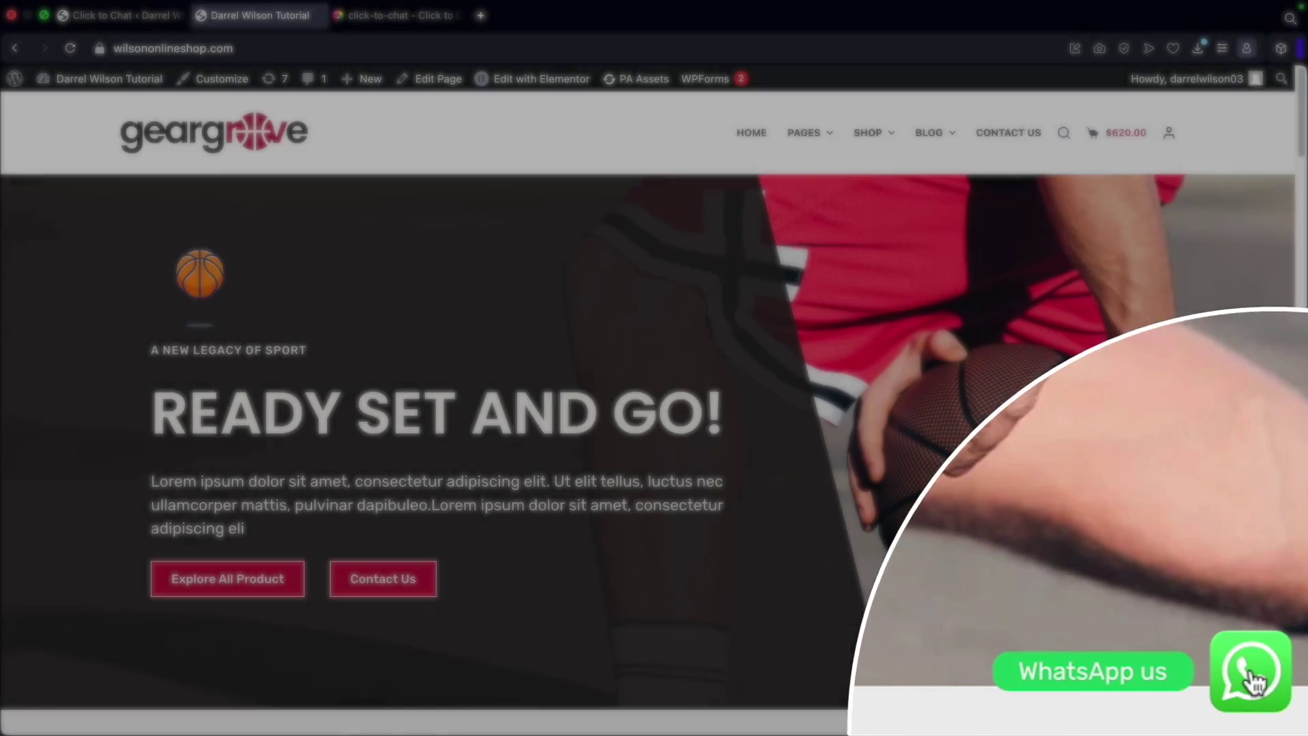
Check the site's WhatsApp greeting, then select and save the Greetings-1 customizable design.
left_click(1262, 702)
left_click(71, 53)
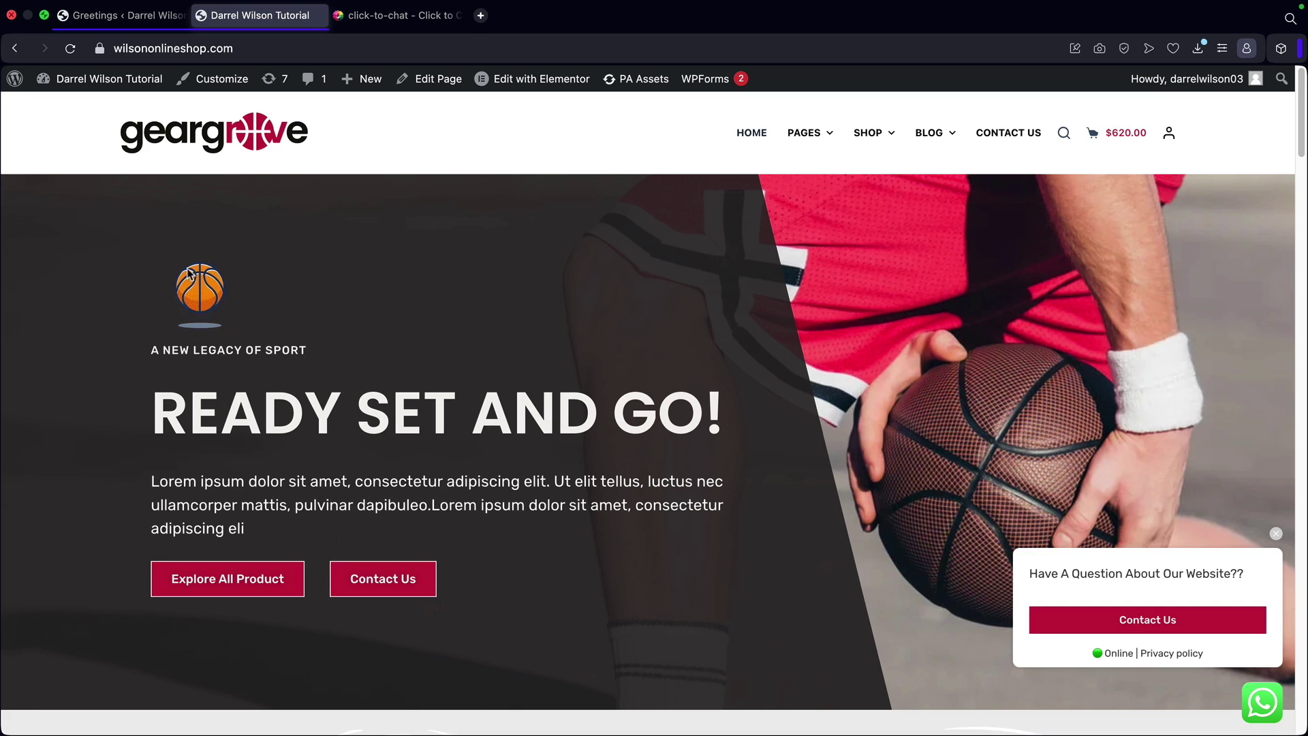
left_click(126, 15)
left_click(508, 267)
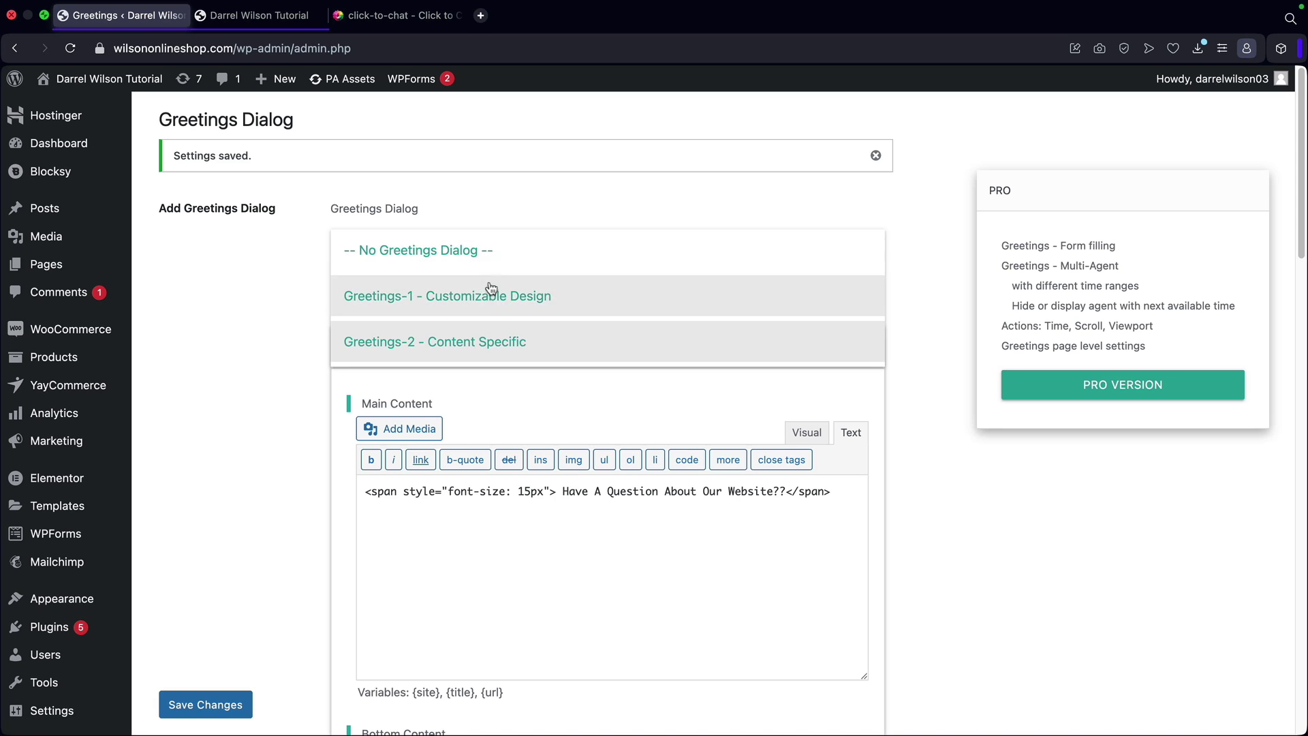
left_click(491, 291)
left_click(212, 708)
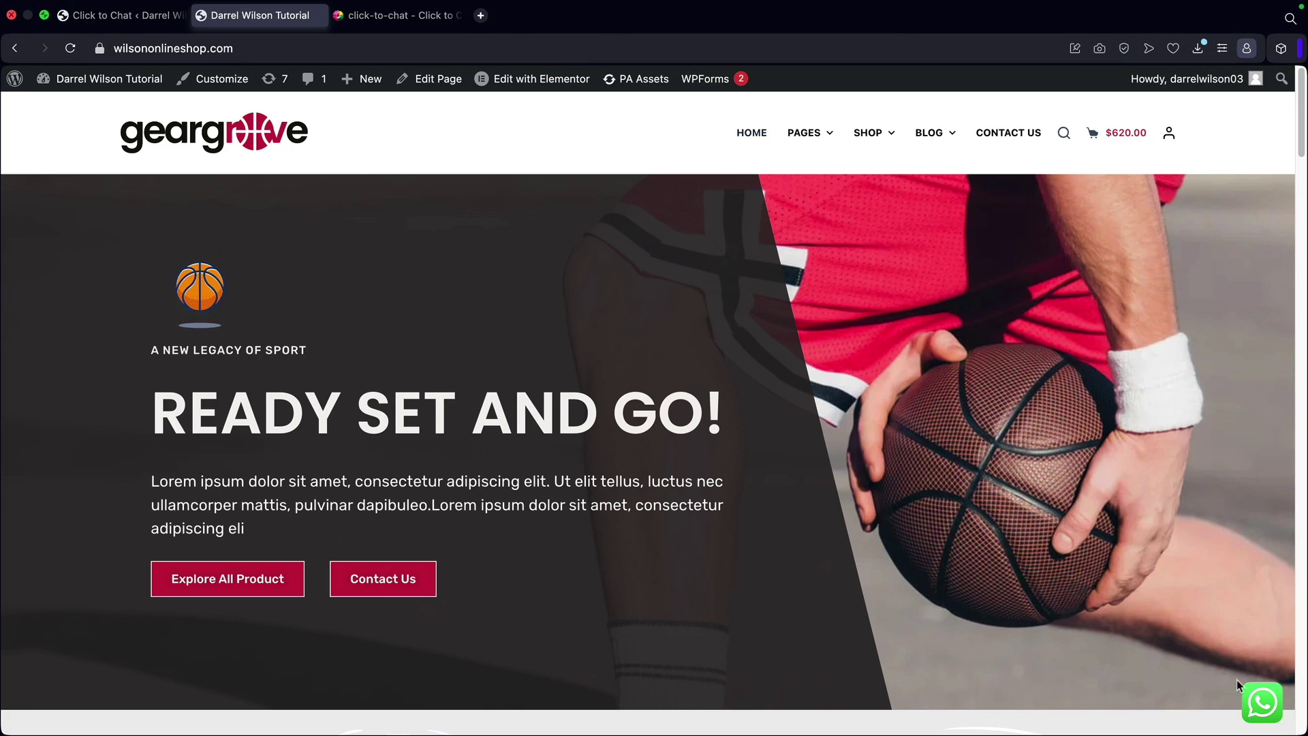
Start a WhatsApp chat from the site's button and let the browser open WhatsApp.
left_click(1262, 706)
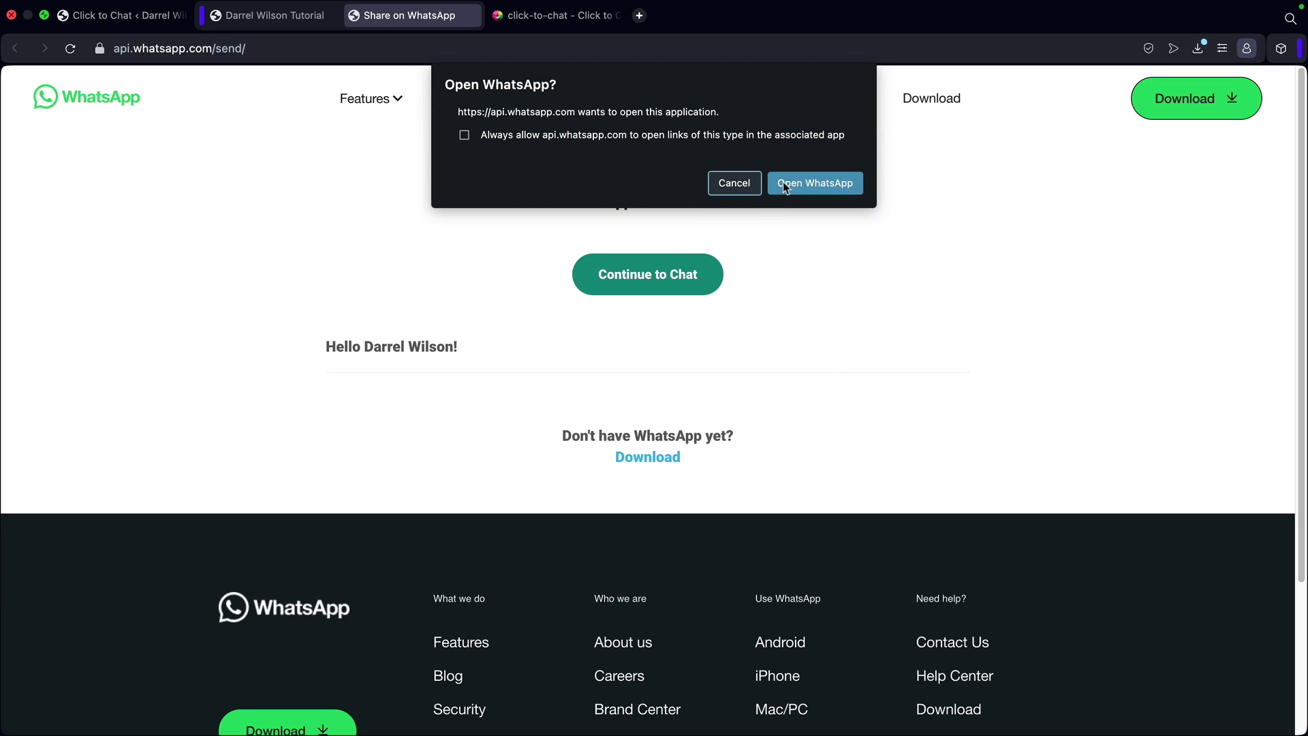
left_click(810, 188)
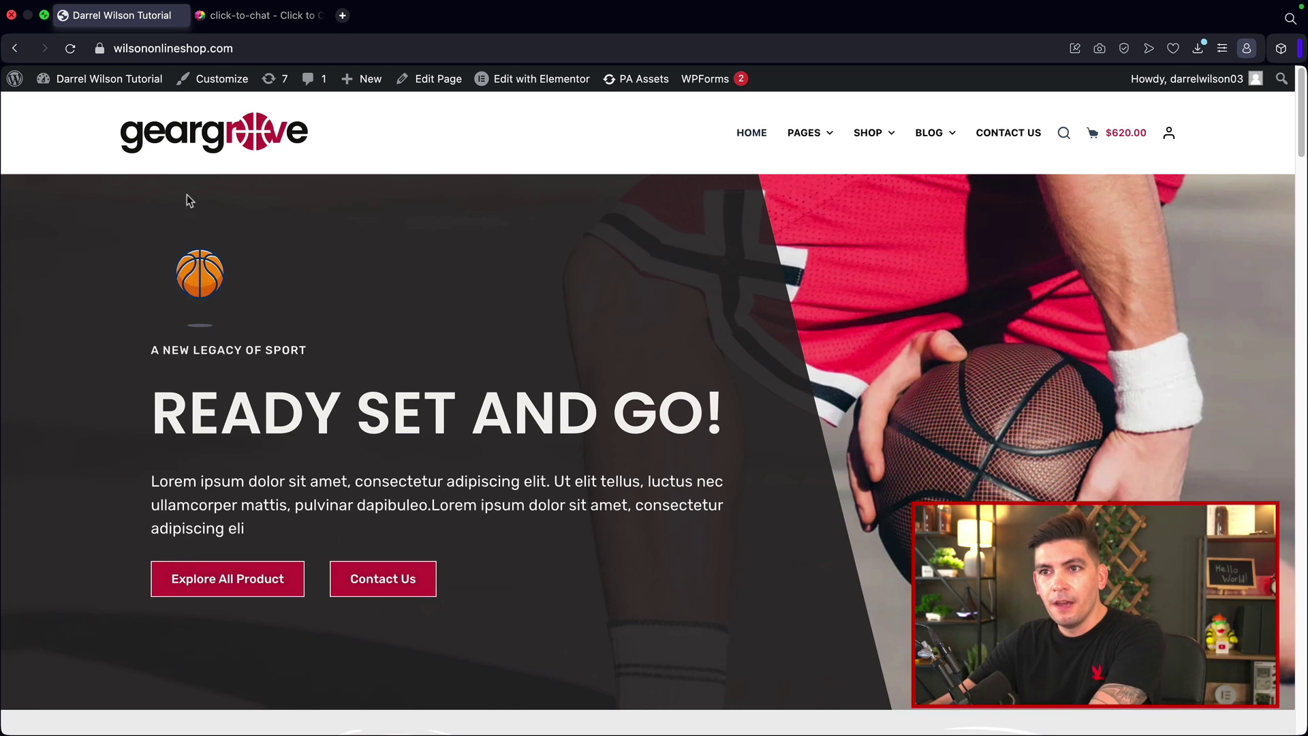
Search the plugin directory for 'click to chat' and install the HoliThemes plugin.
mouse_move(103, 81)
left_click(89, 116)
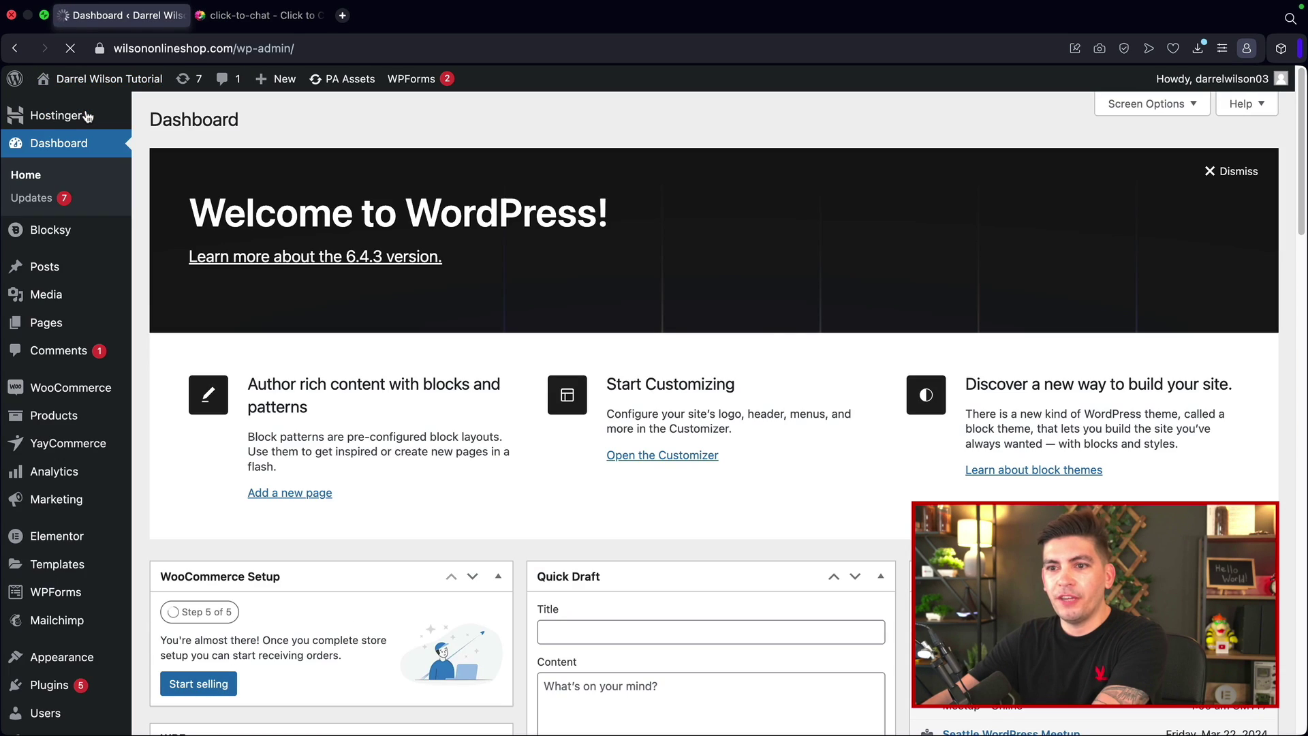
mouse_move(62, 682)
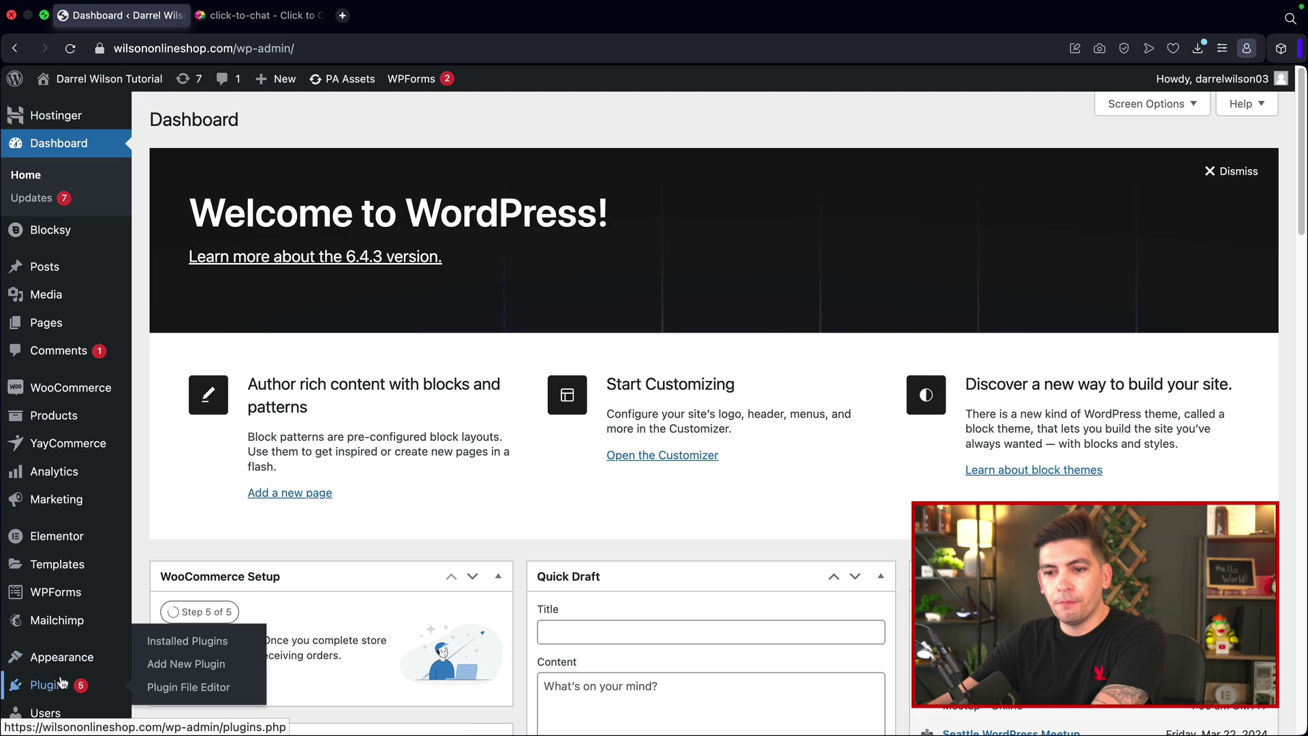
left_click(176, 665)
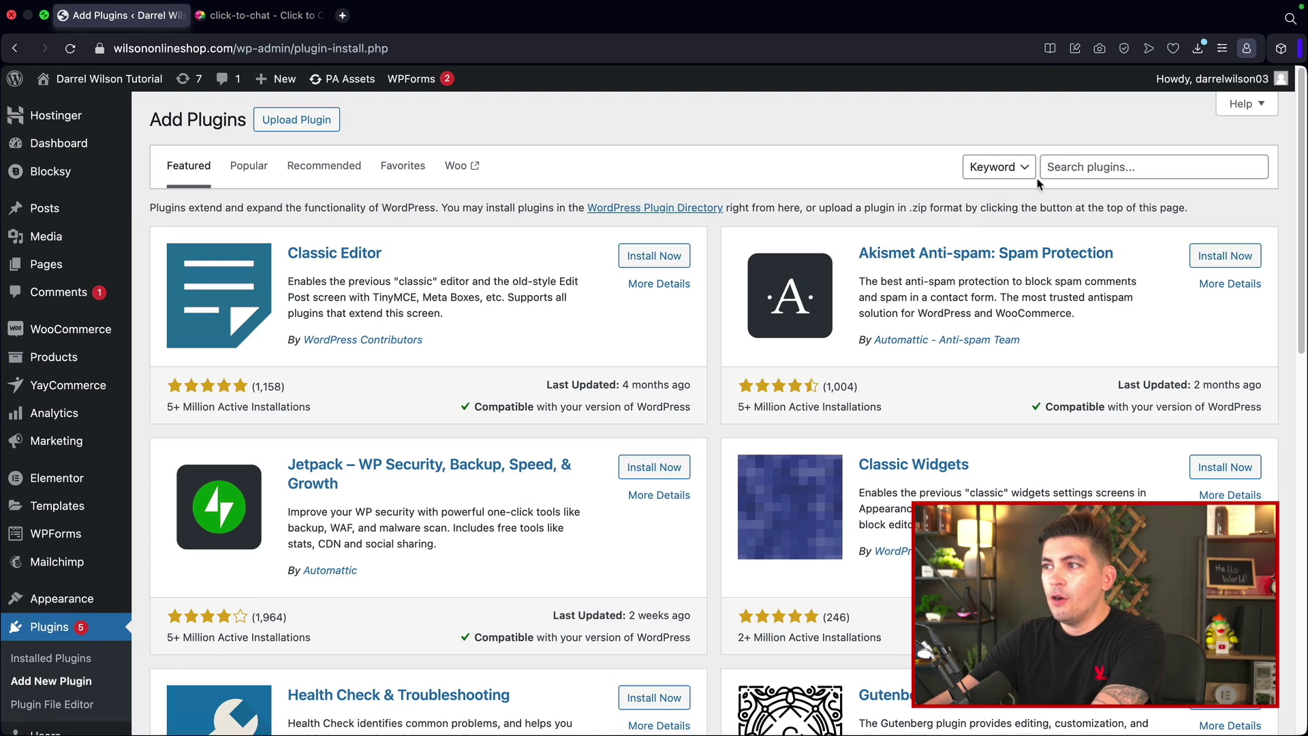
left_click(1079, 166)
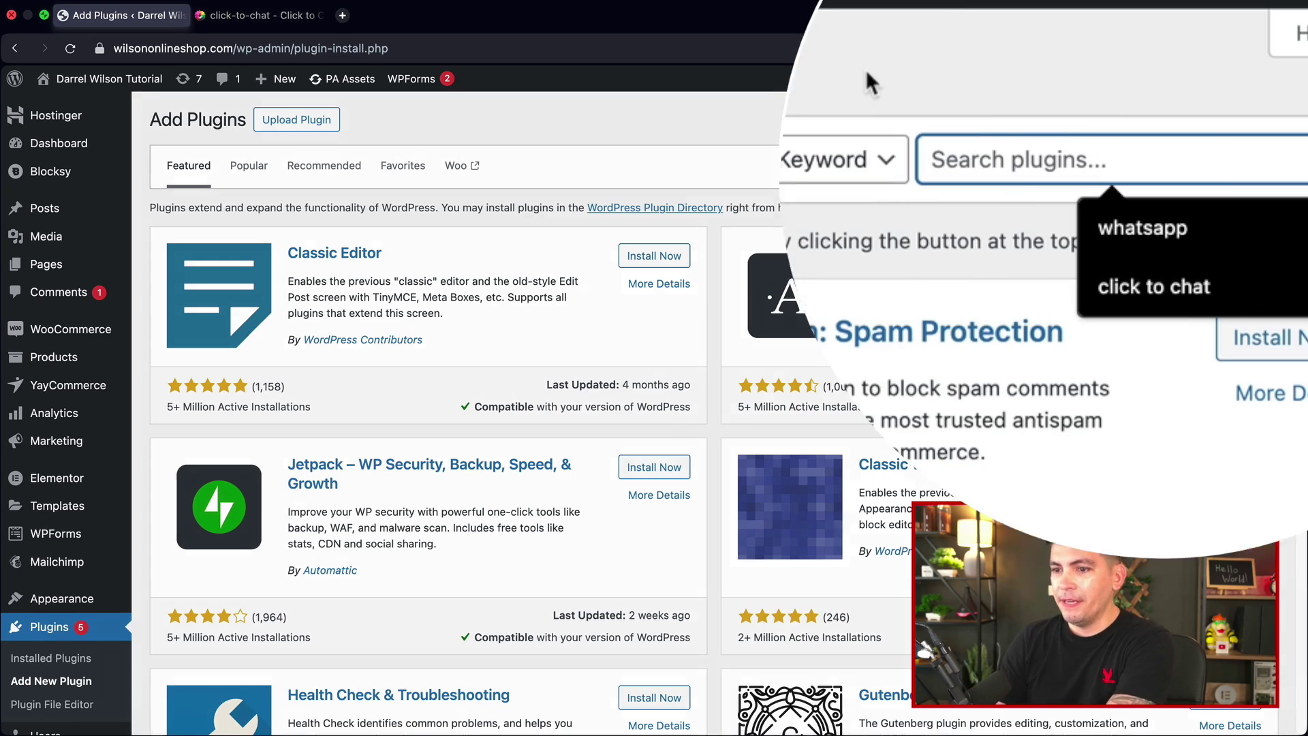
type("click to chat")
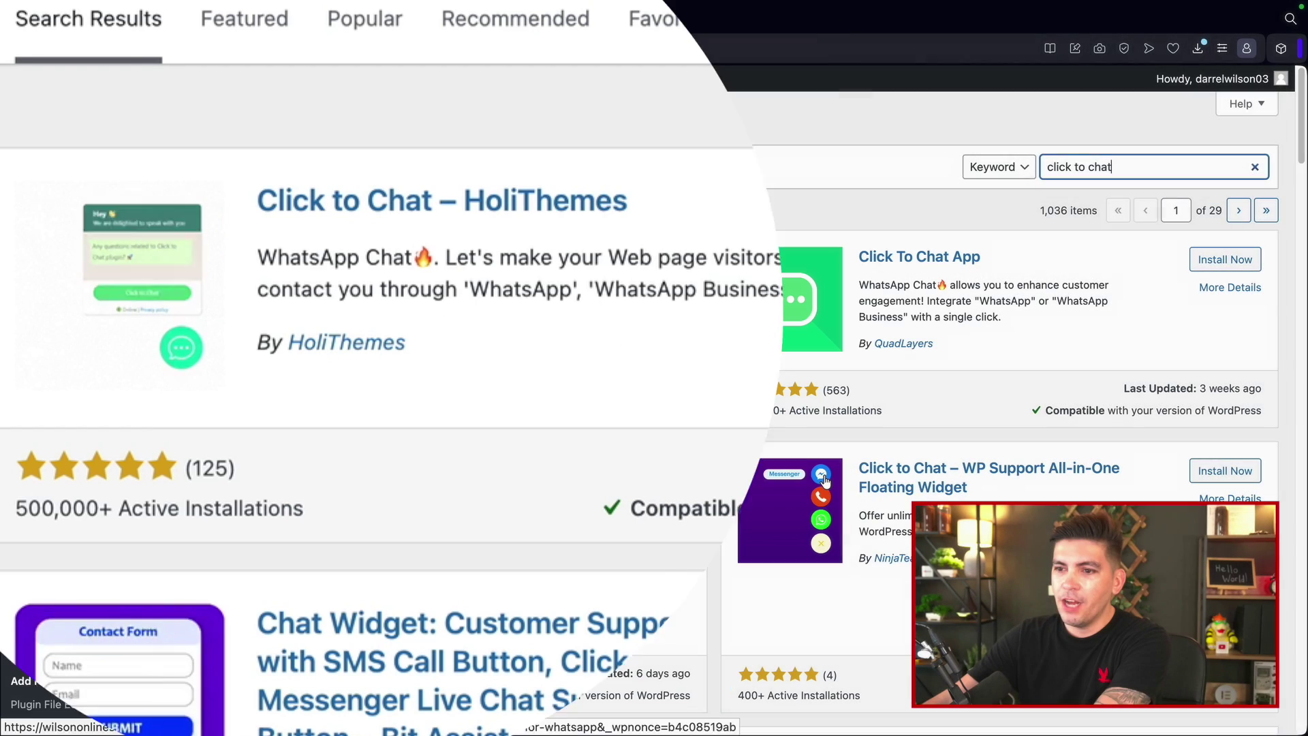
left_click(658, 262)
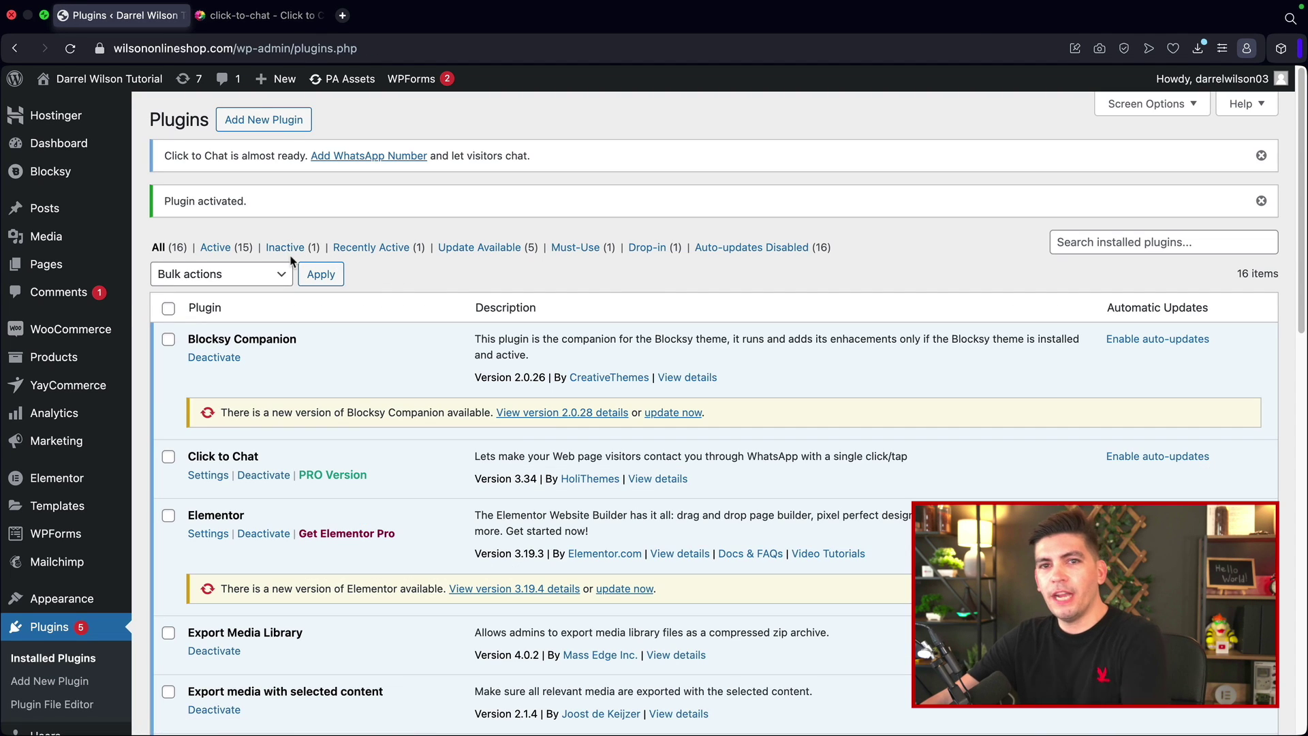
In the Click to Chat settings, paste the business WhatsApp number into the number field.
scroll(81, 409, "down", 3)
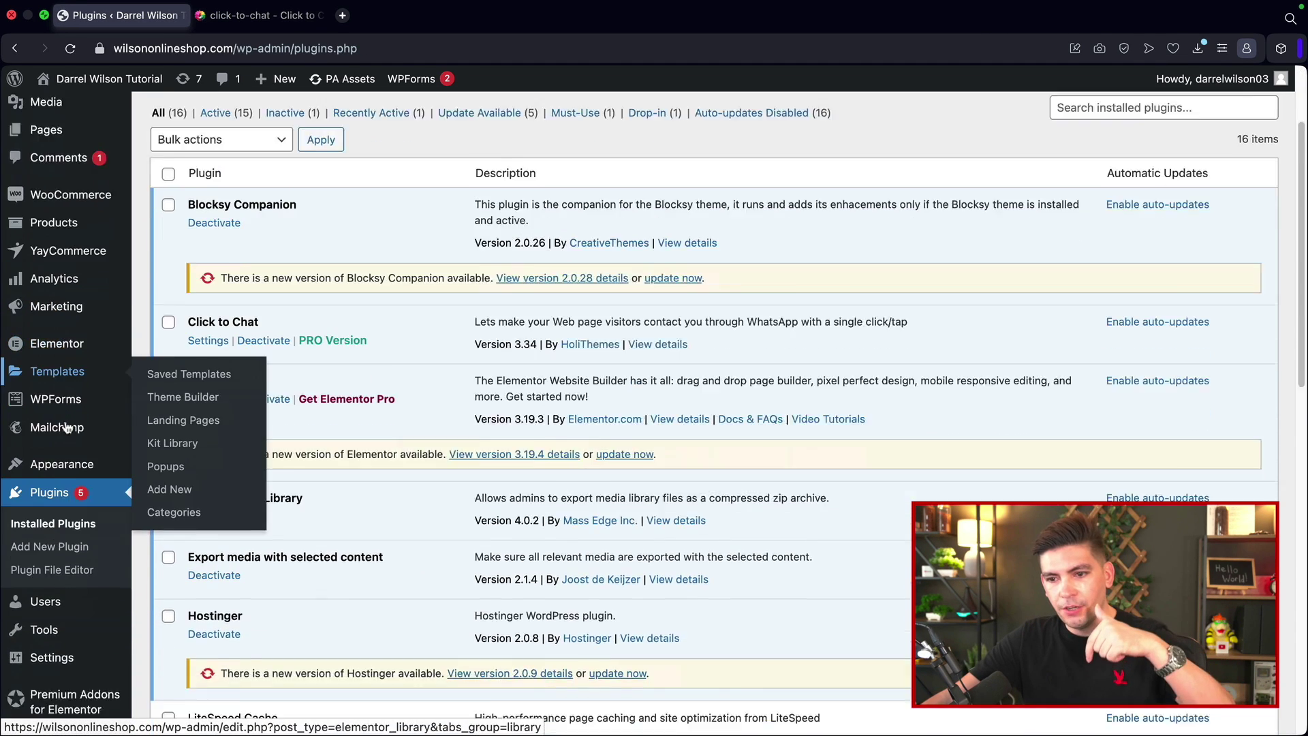
mouse_move(65, 683)
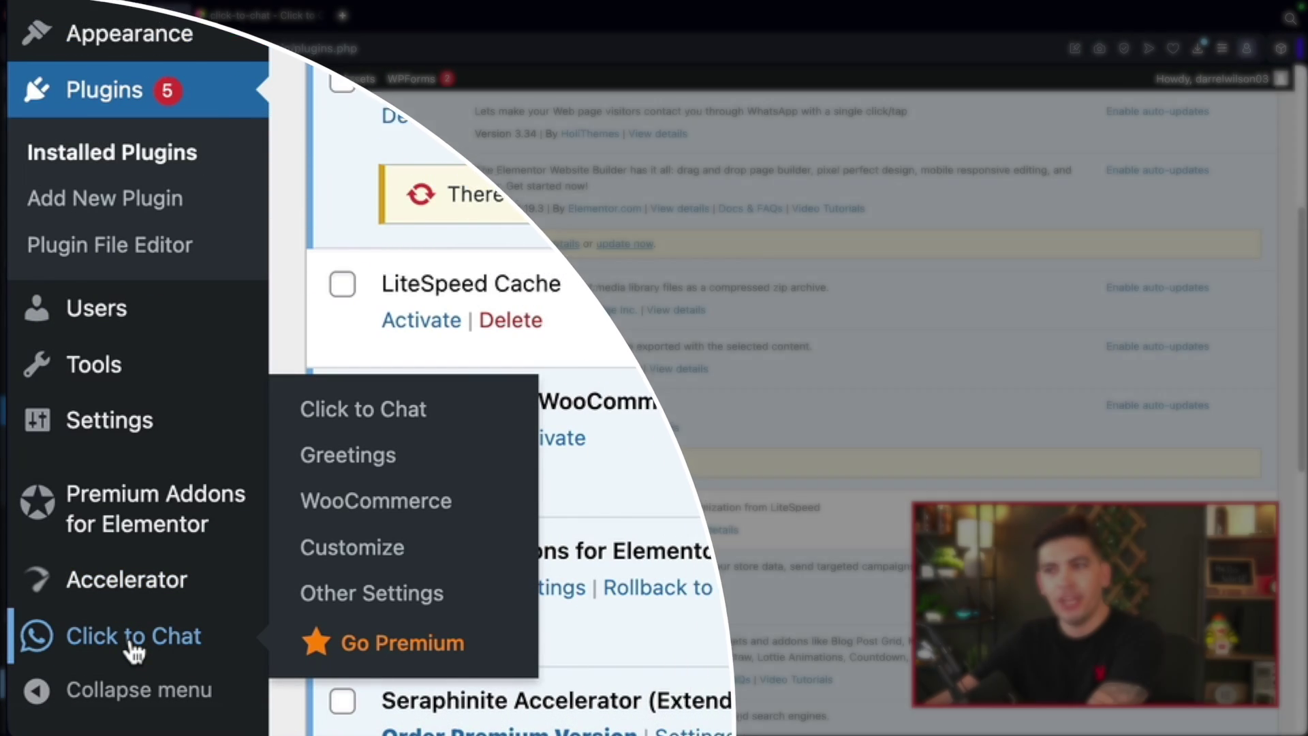
left_click(131, 646)
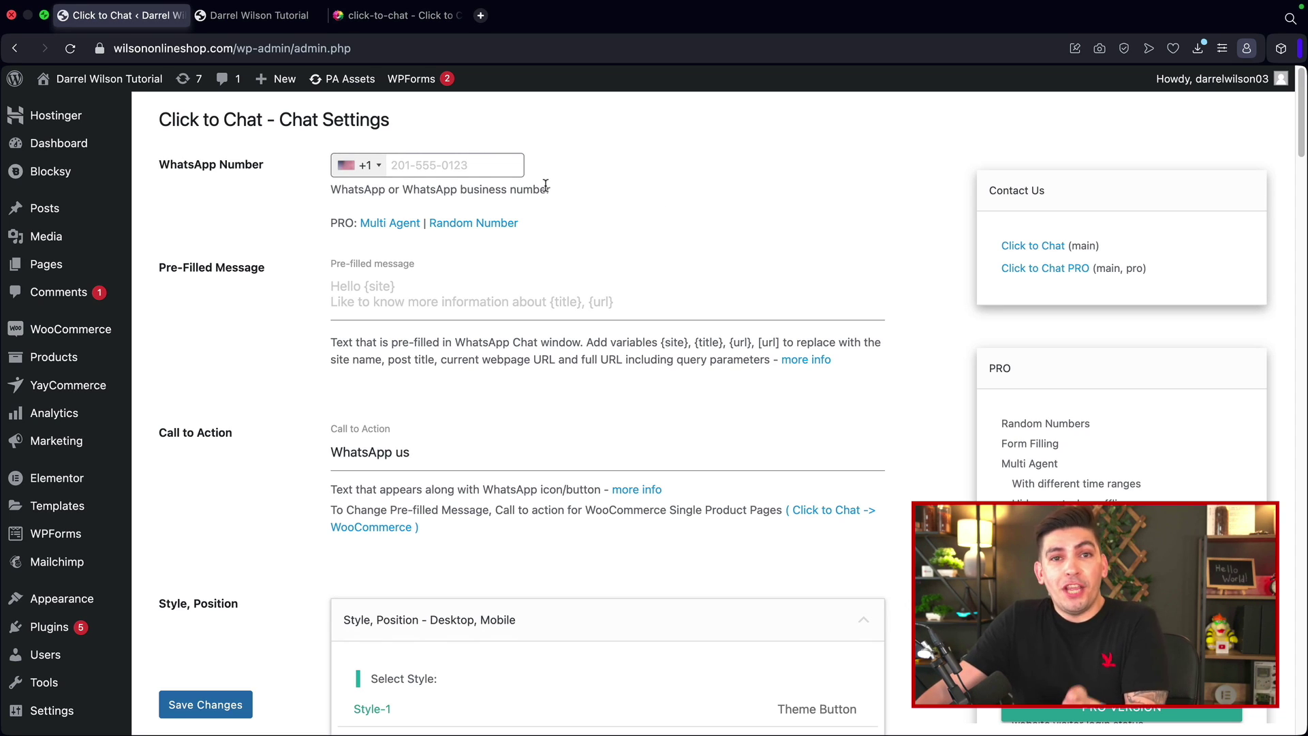
left_click(411, 168)
right_click(402, 167)
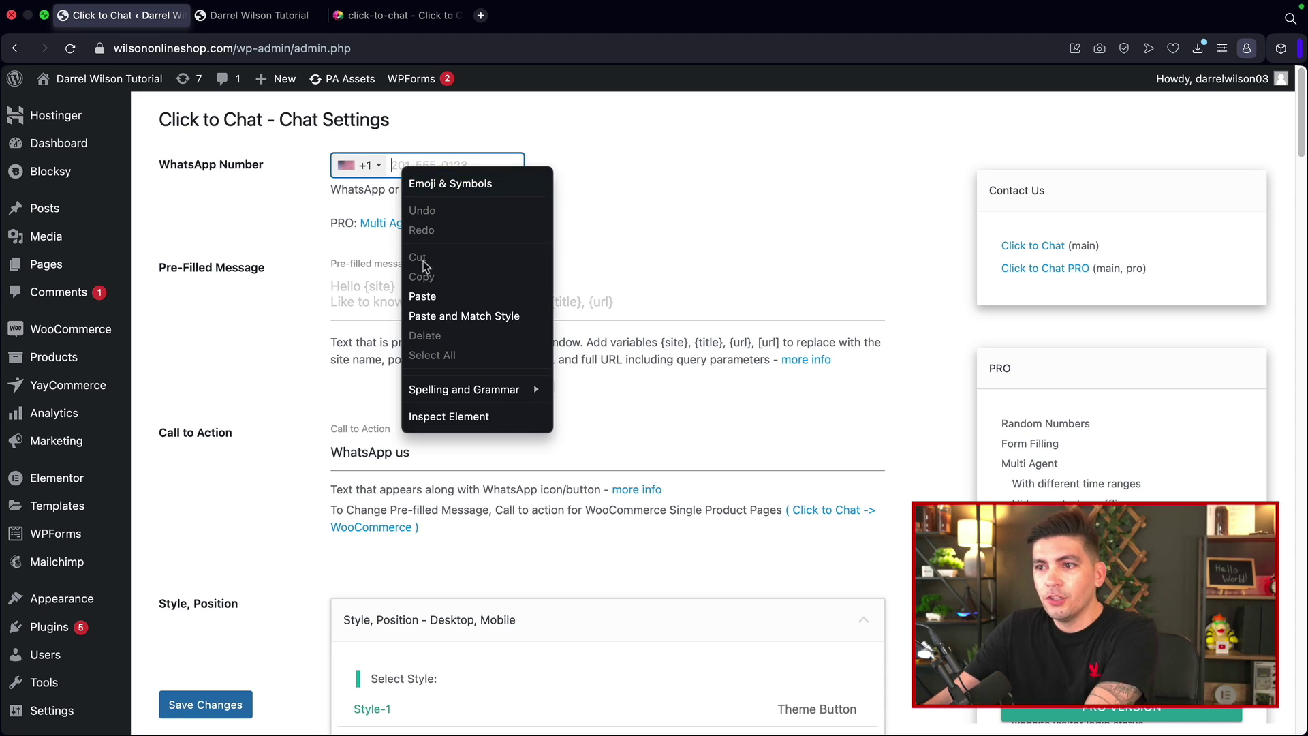
left_click(429, 300)
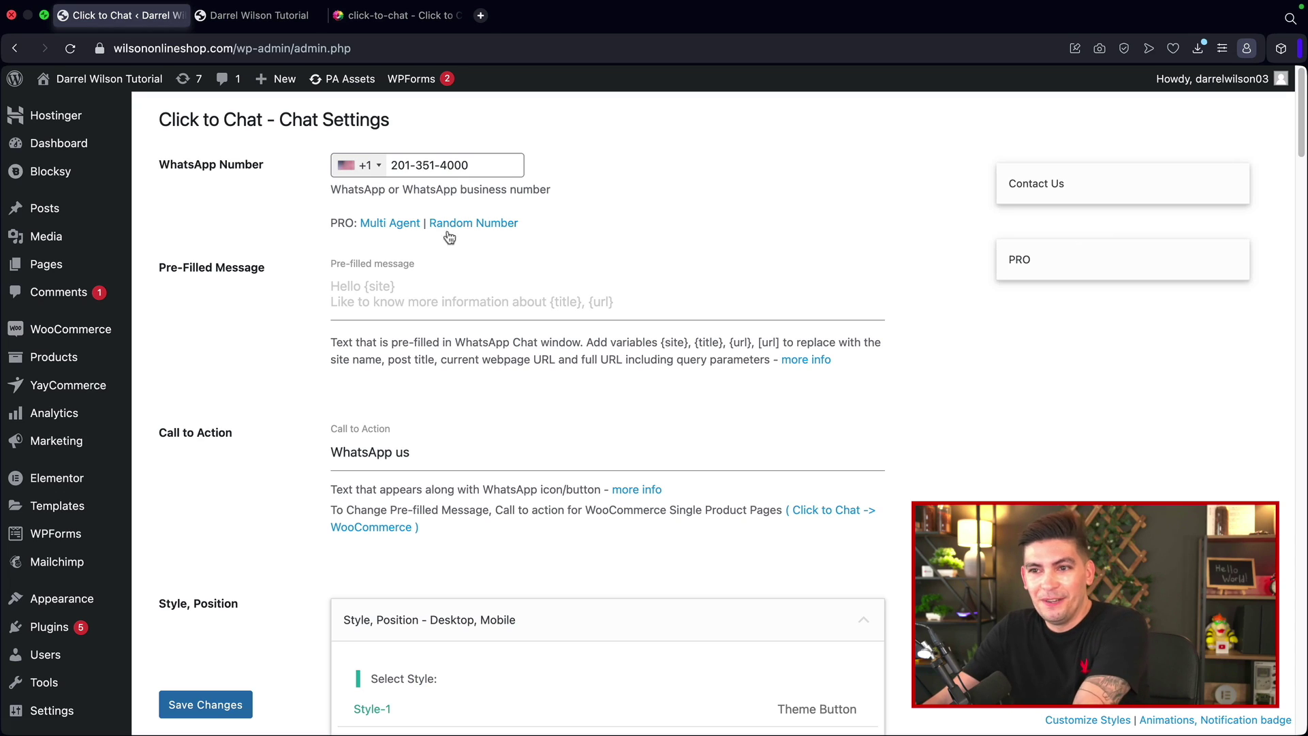
left_click_drag(265, 270, 176, 270)
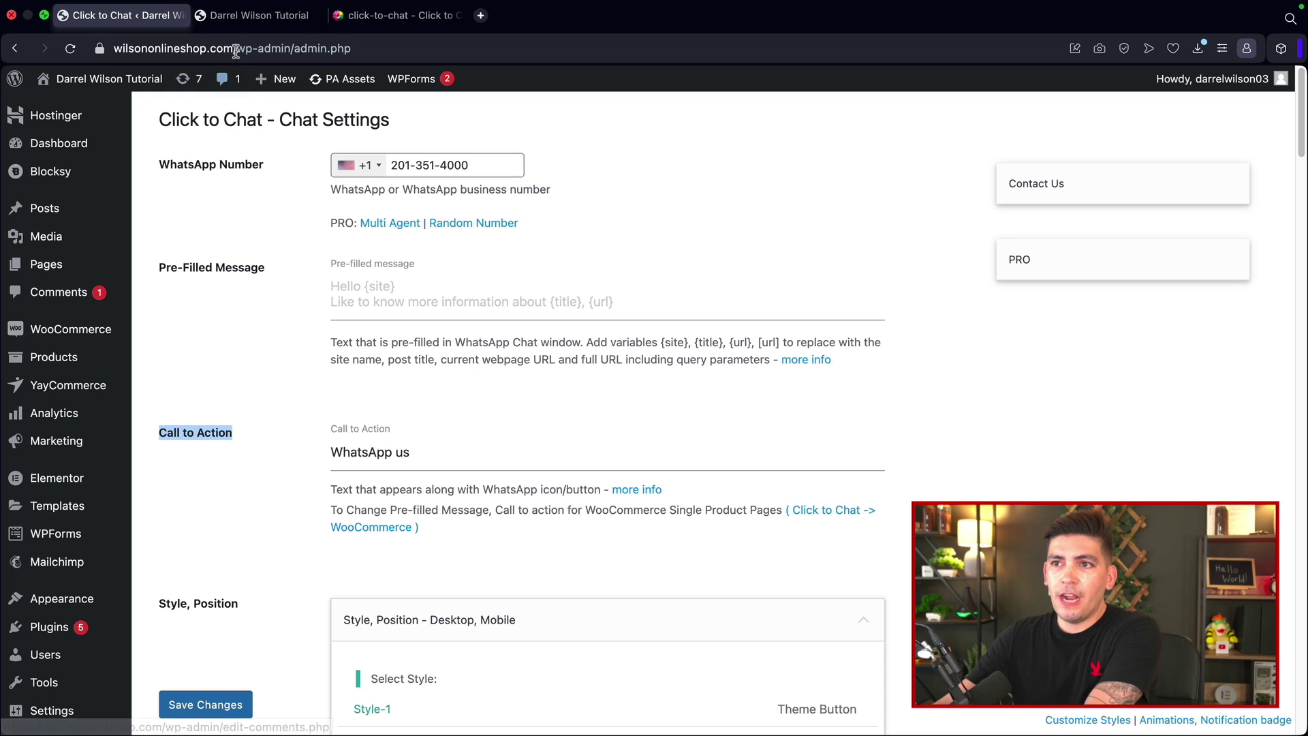
Preview the storefront button, then try chat button styles Style-1 through Style-5.
left_click(243, 19)
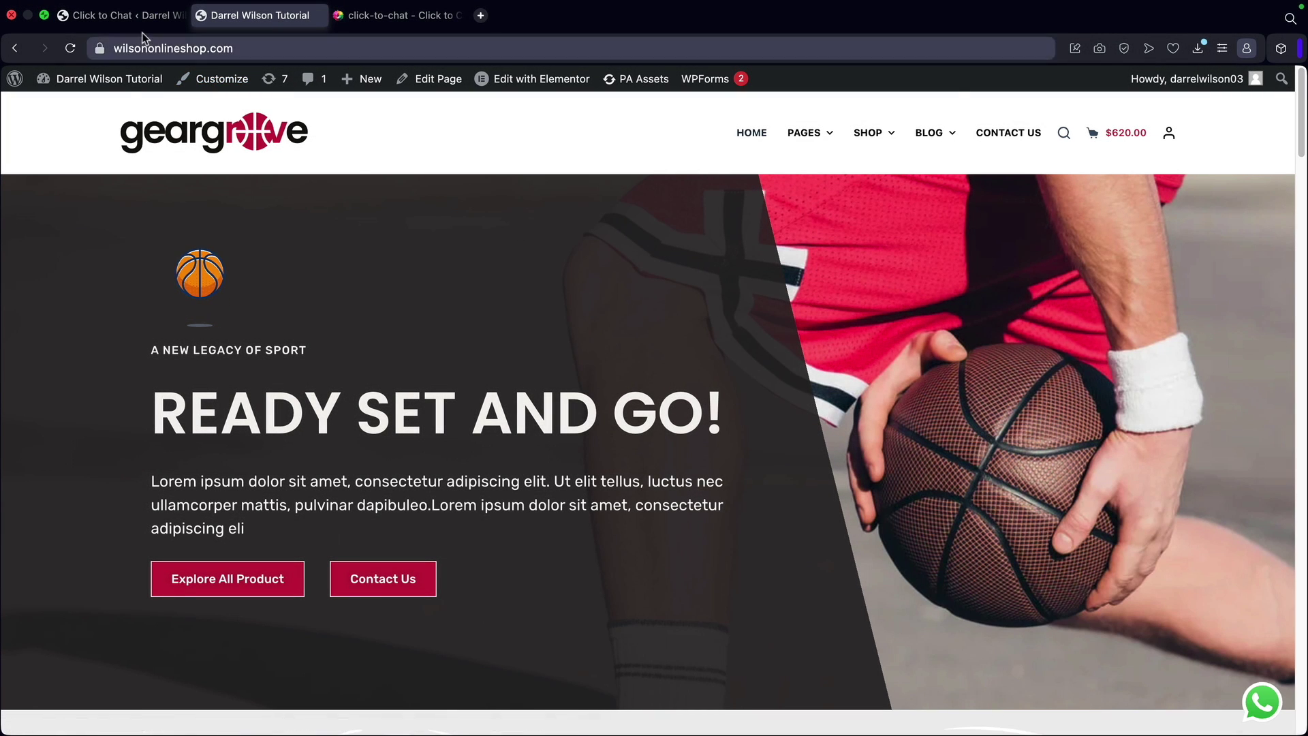
left_click(112, 15)
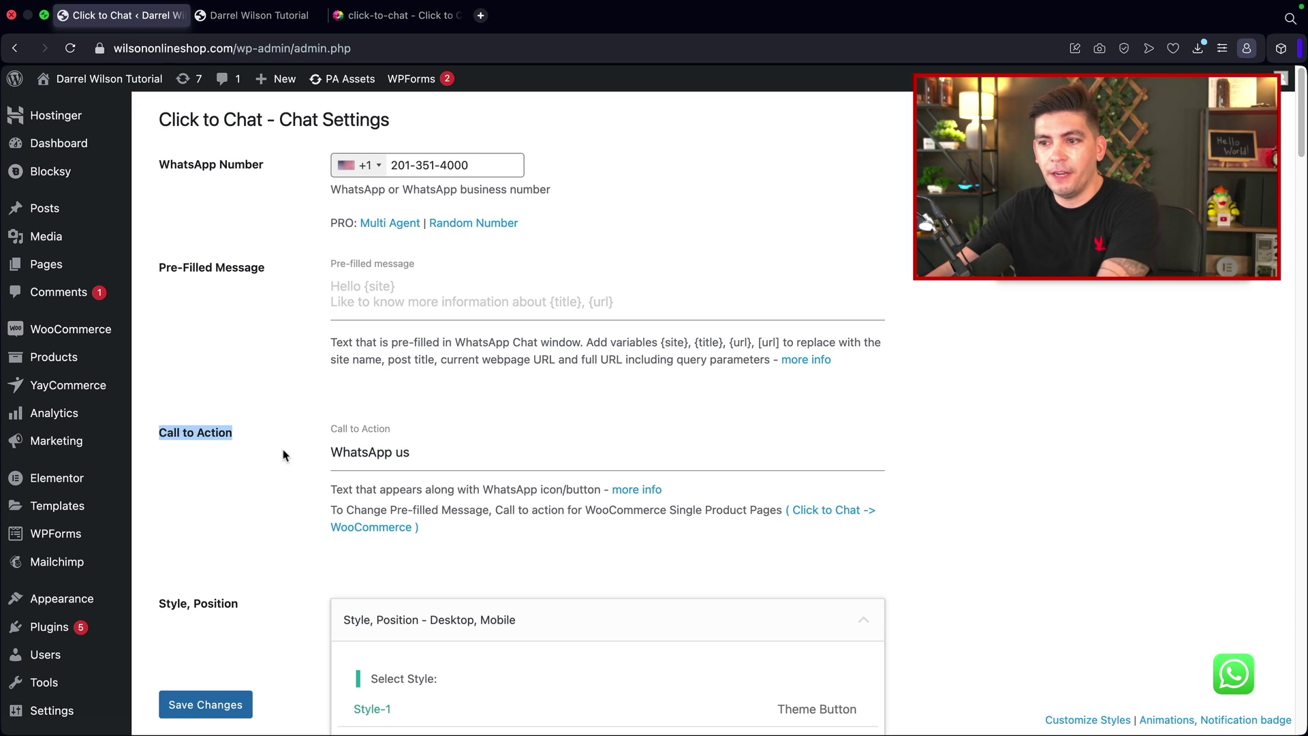
scroll(285, 455, "down", 5)
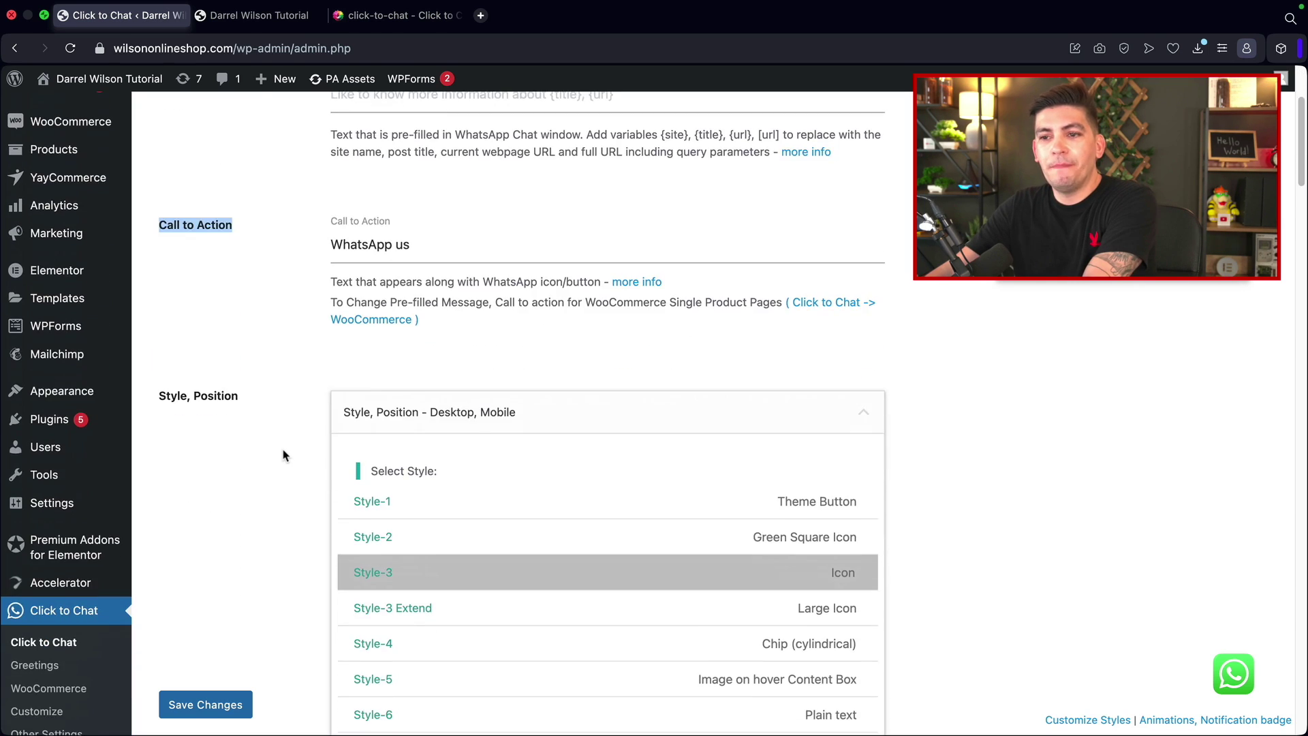
scroll(285, 455, "down", 5)
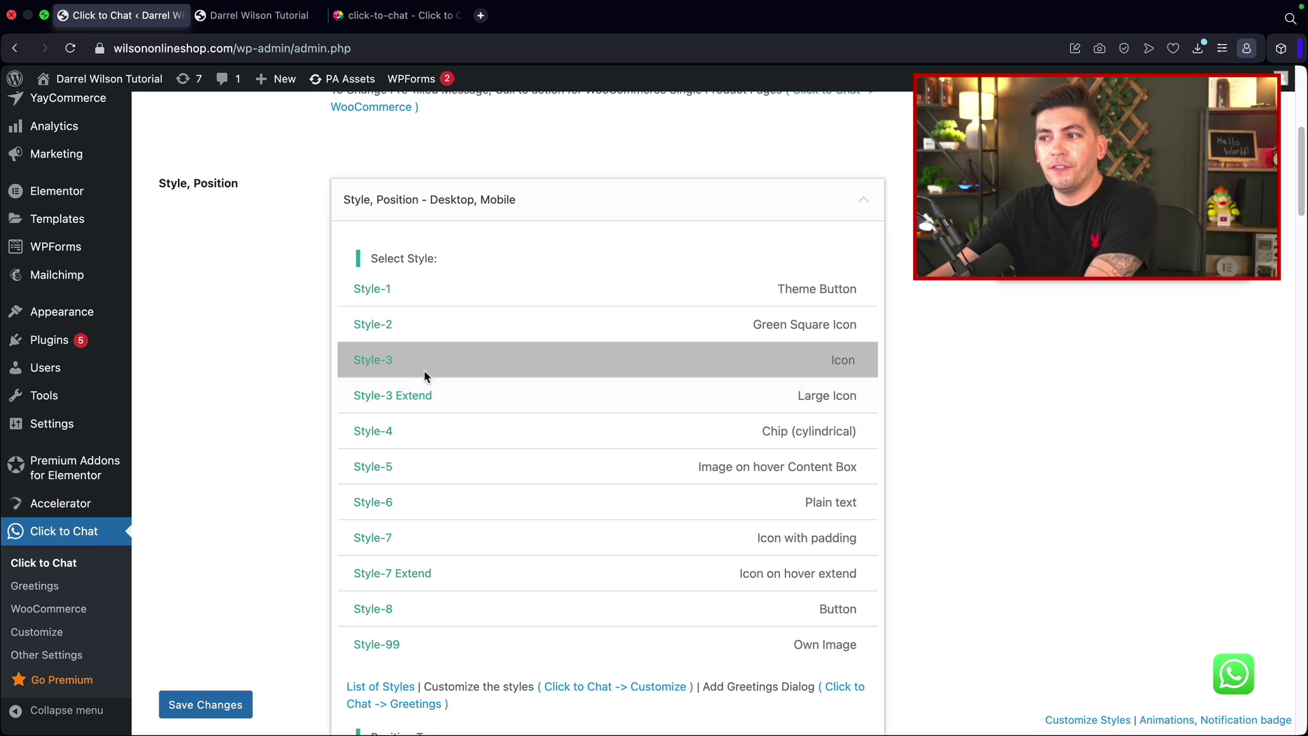
left_click(424, 287)
left_click(416, 326)
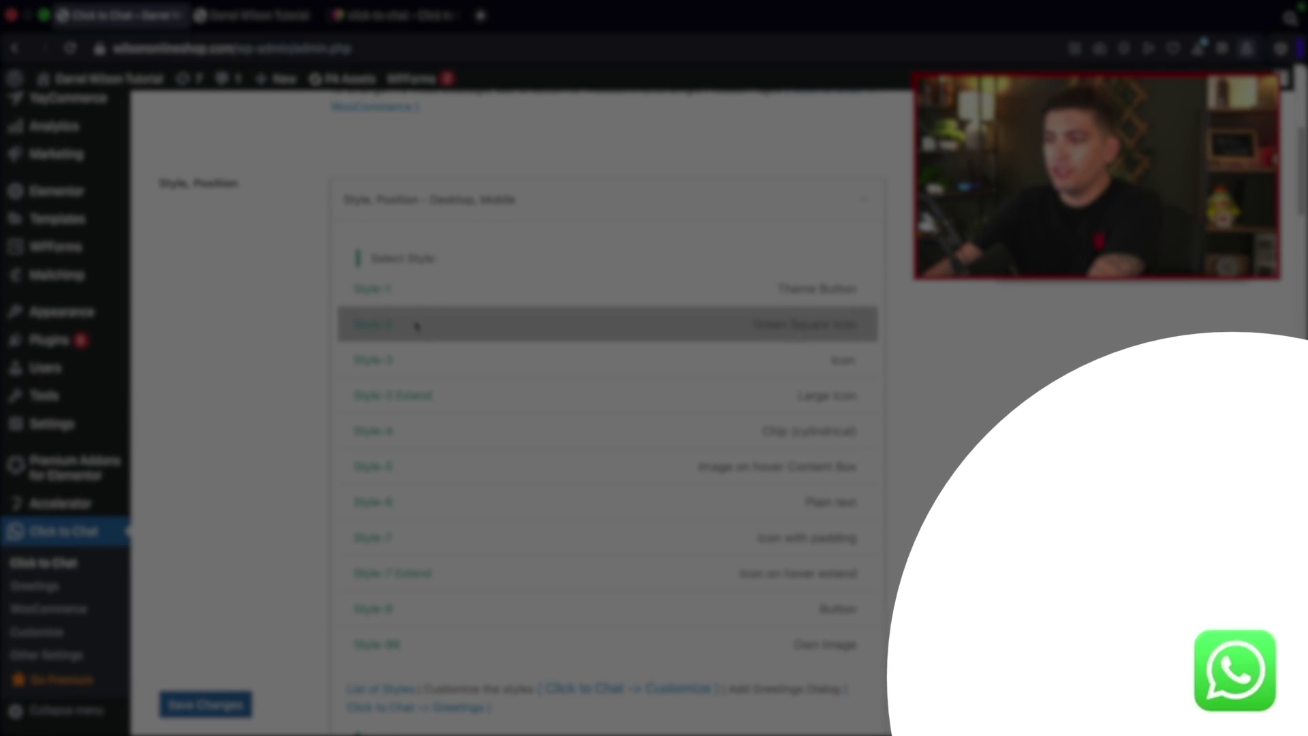
left_click(416, 358)
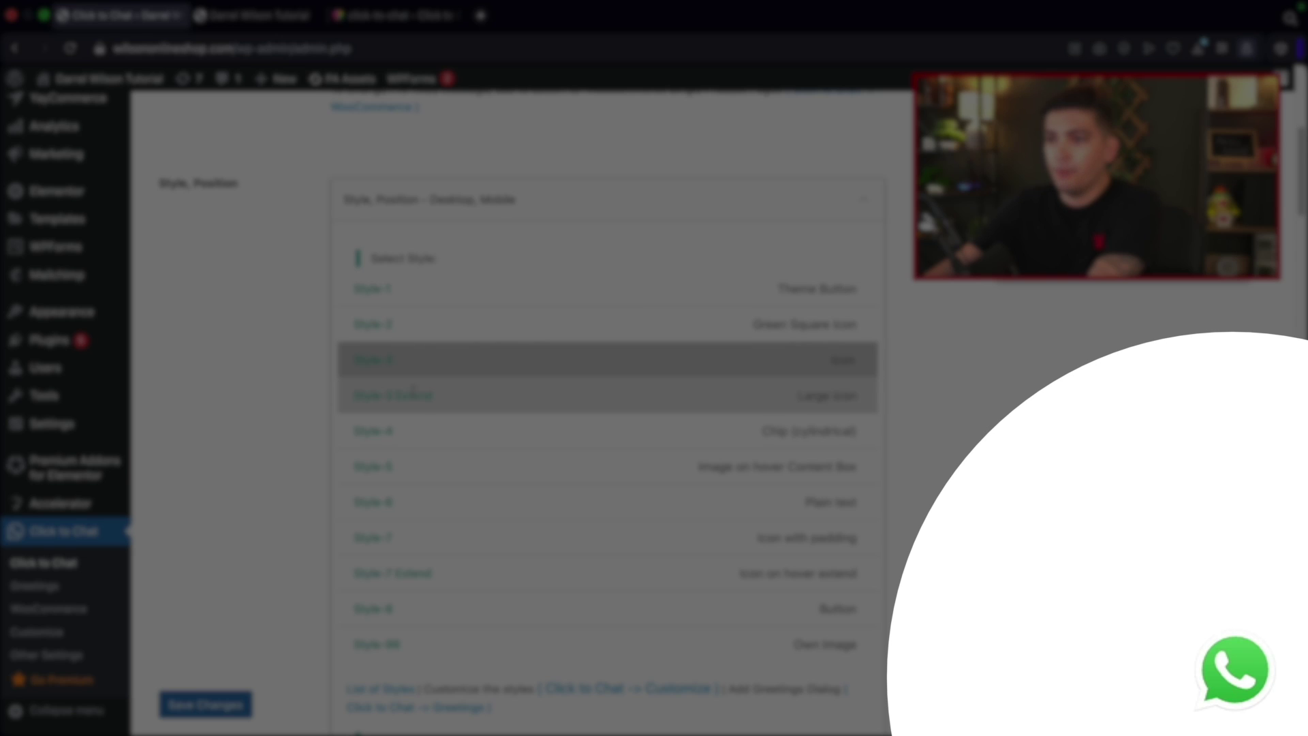
left_click(423, 407)
left_click(425, 436)
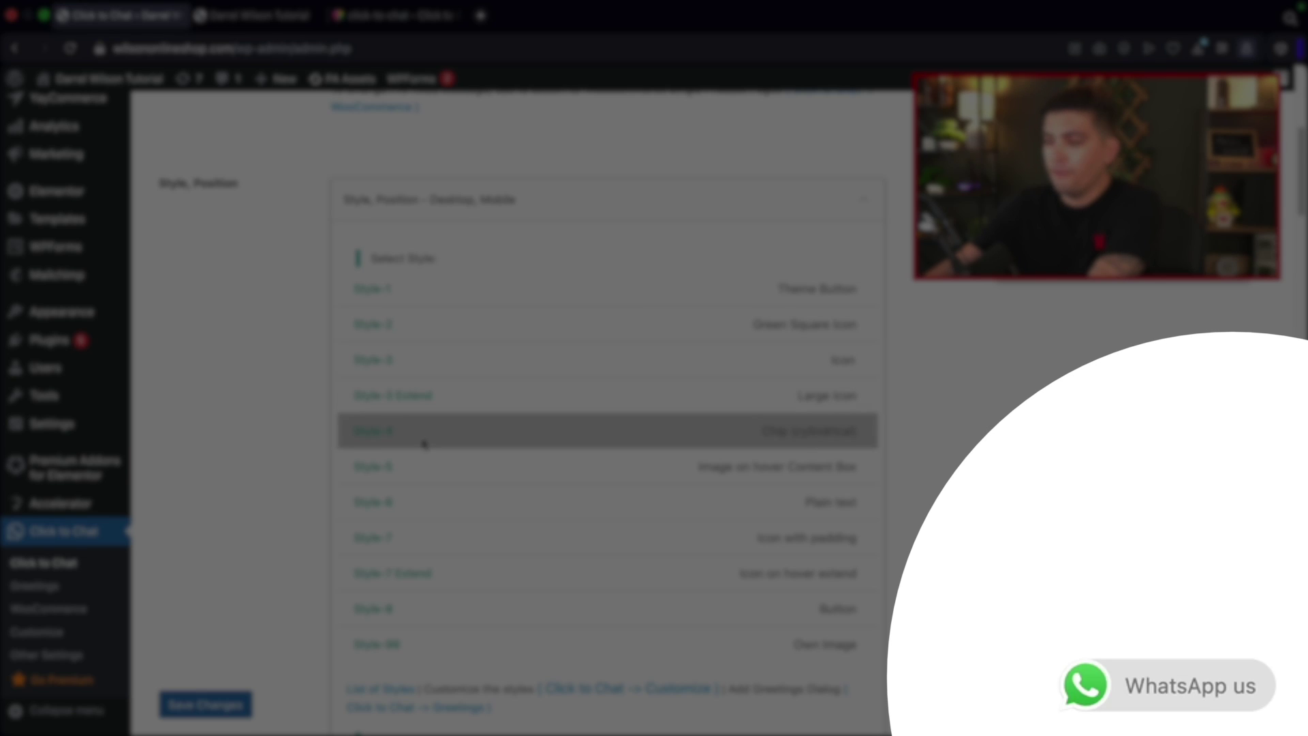
left_click(416, 477)
Try Style-6 through Style-99, then save the Style-2 green square icon and view the site.
left_click(411, 510)
left_click(408, 469)
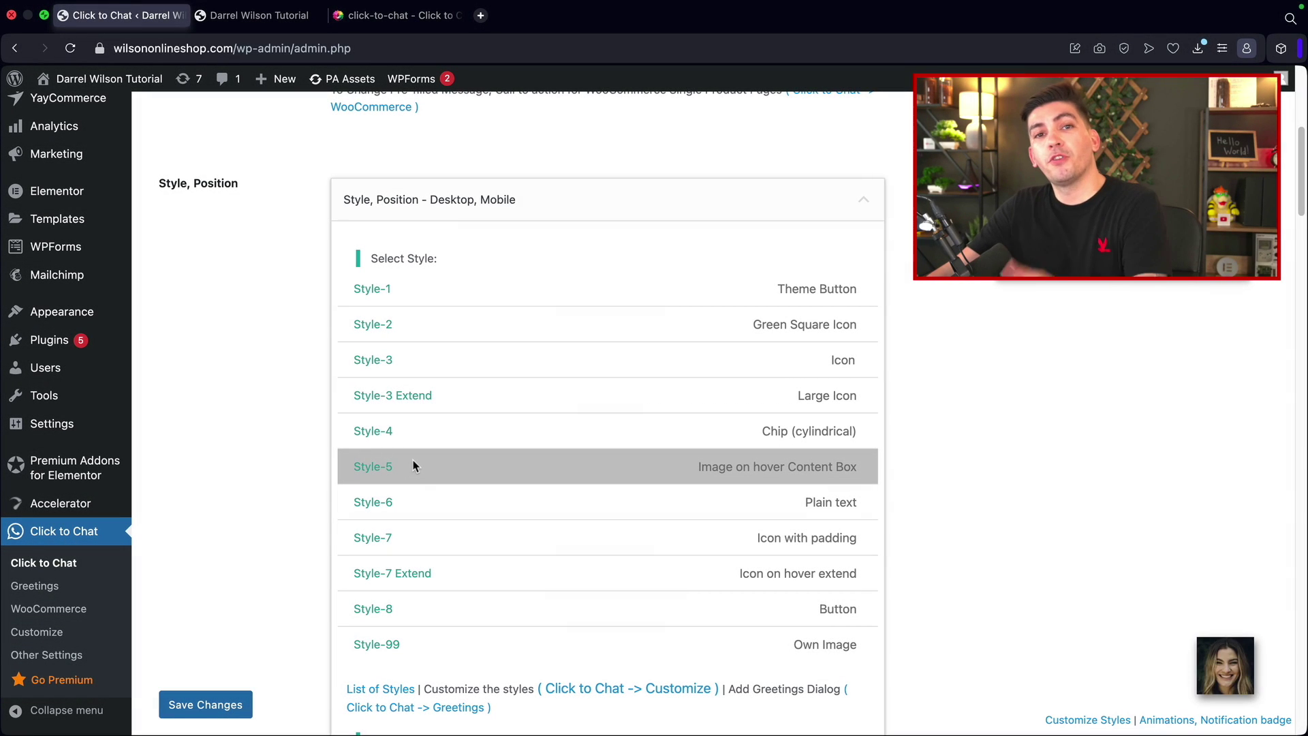
left_click(407, 537)
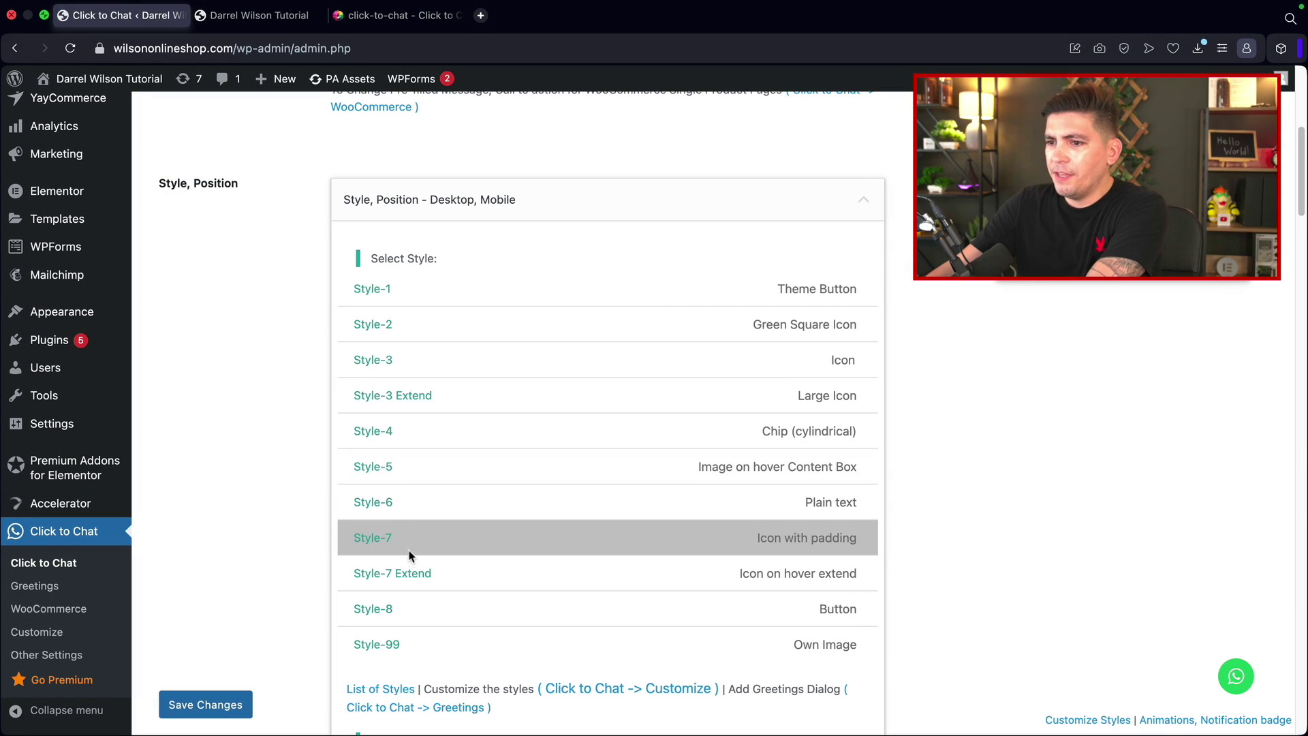
left_click(414, 574)
left_click(417, 611)
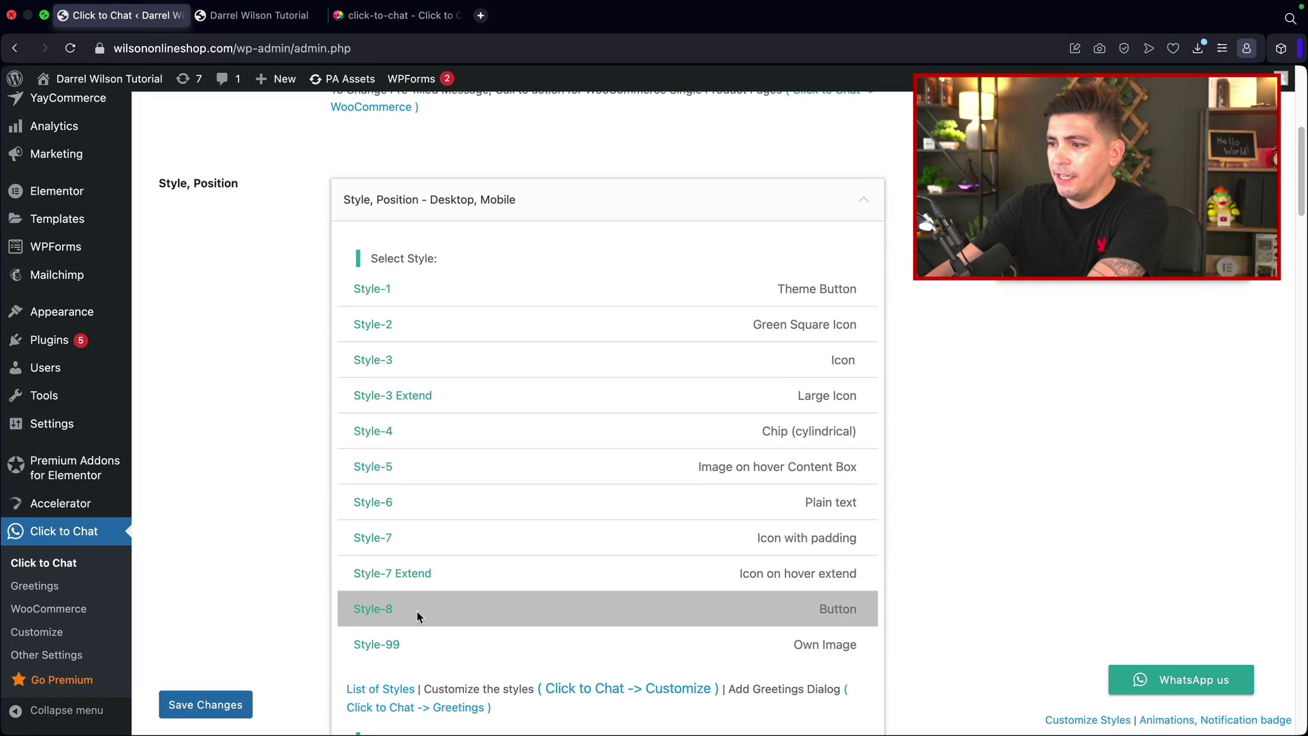
left_click(429, 647)
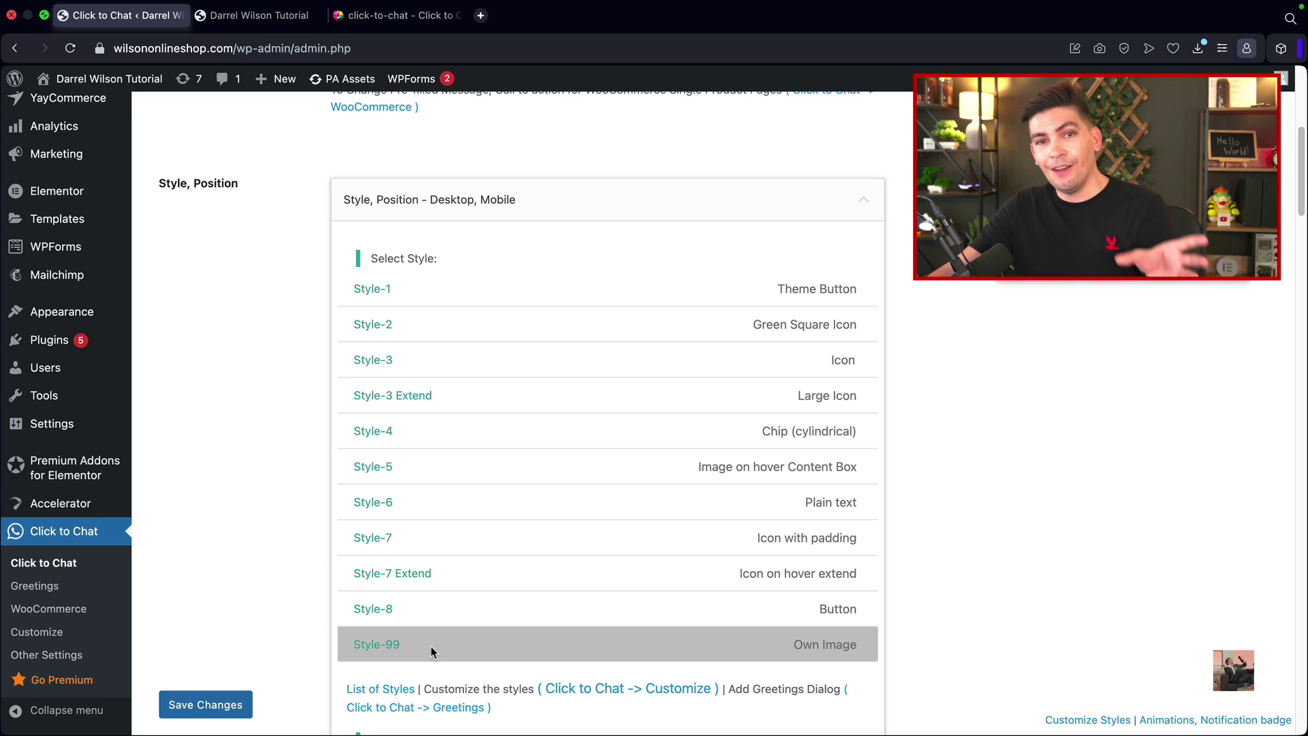
left_click(413, 327)
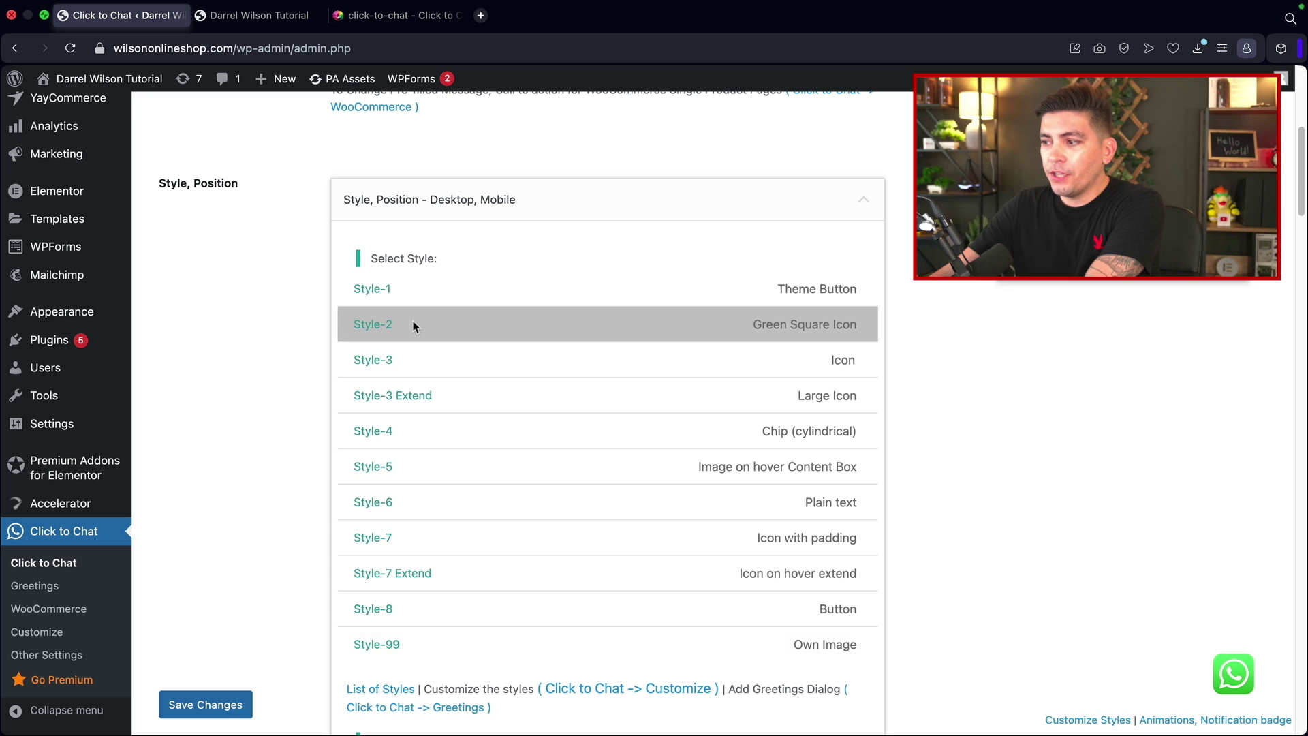
left_click(204, 704)
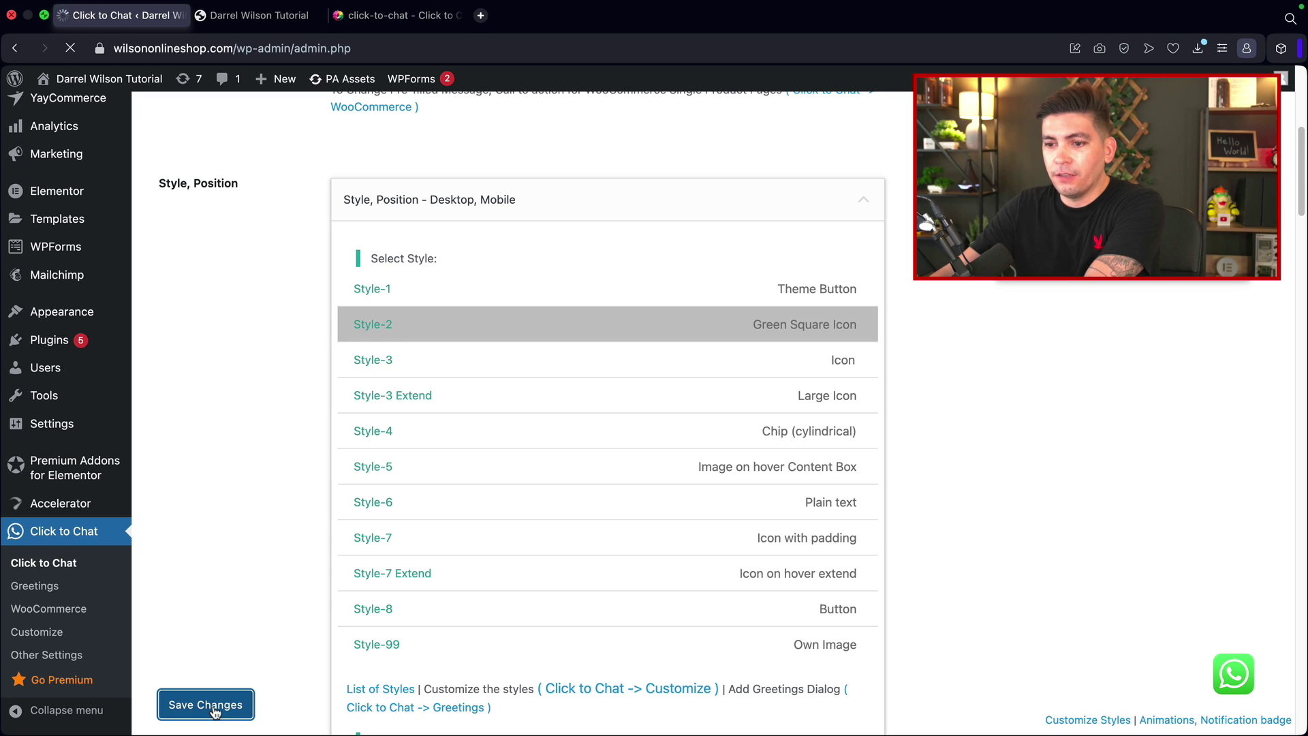
left_click(261, 21)
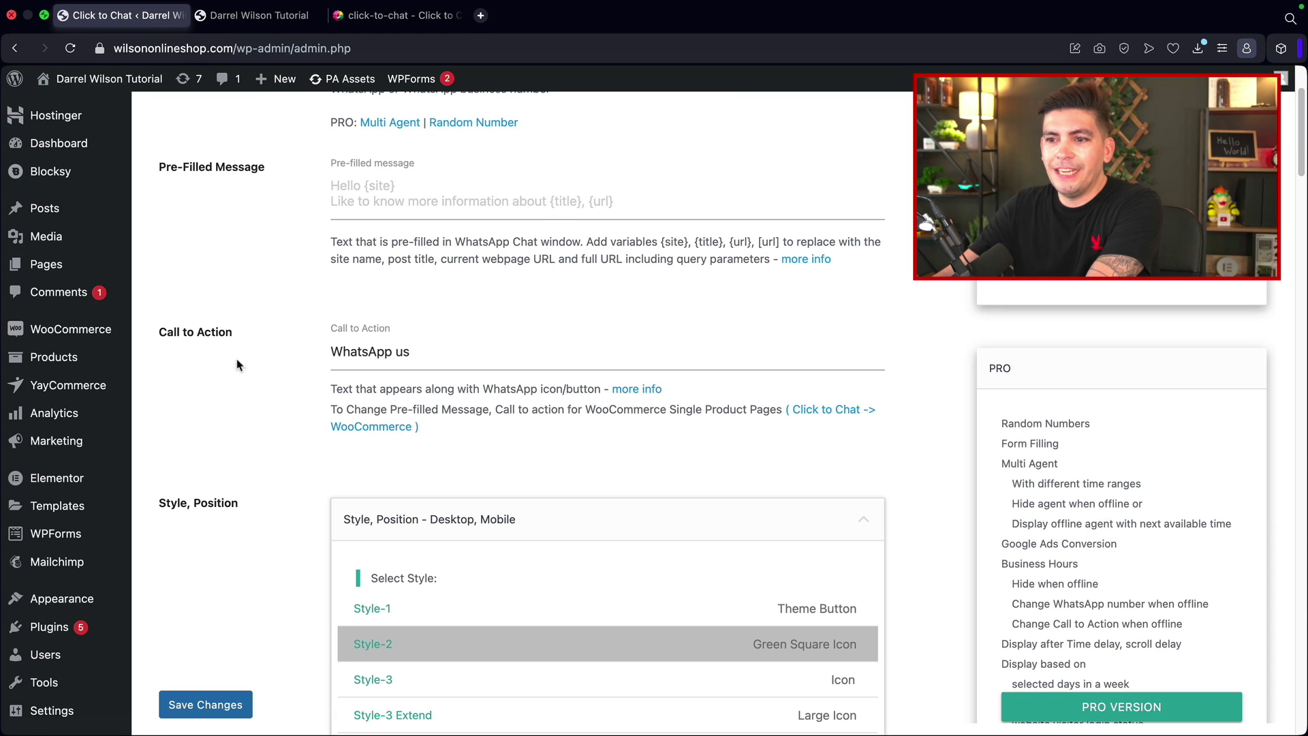
Keep the chat button position Fixed, anchored to the bottom with a 15px offset.
scroll(260, 380, "down", 5)
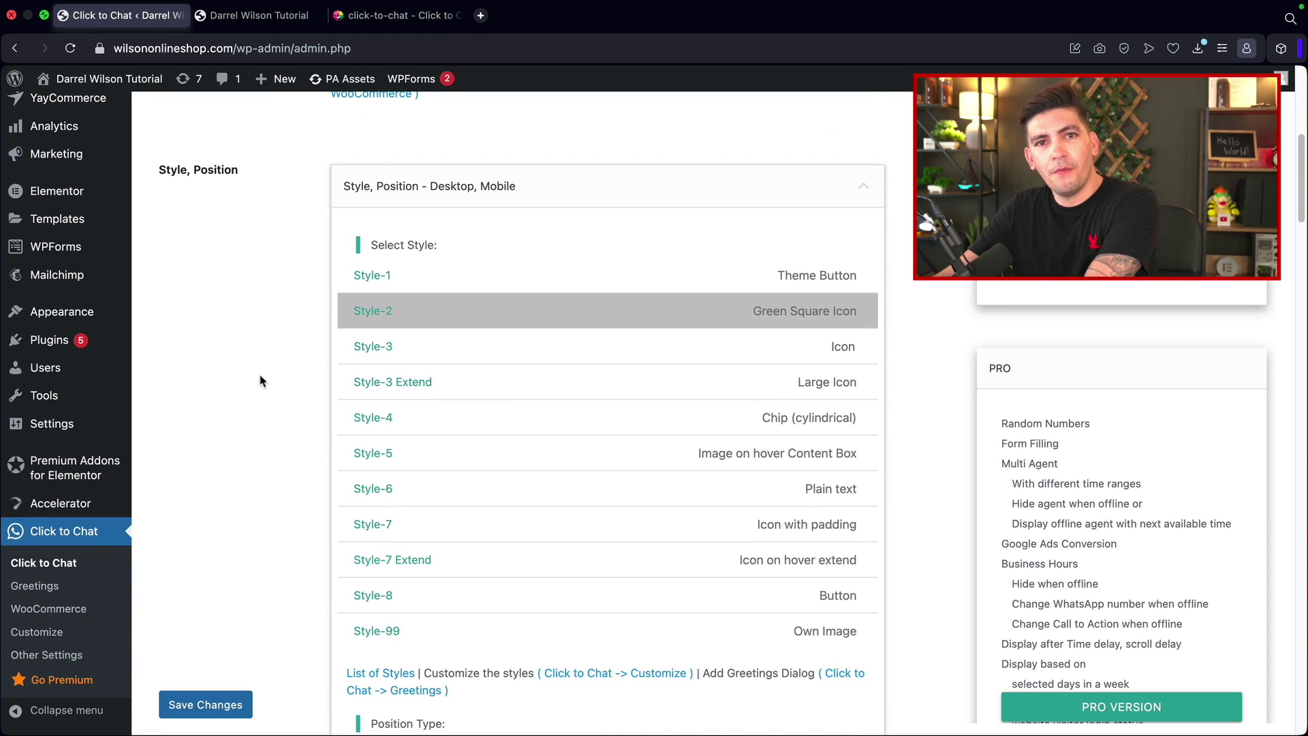
scroll(284, 396, "down", 5)
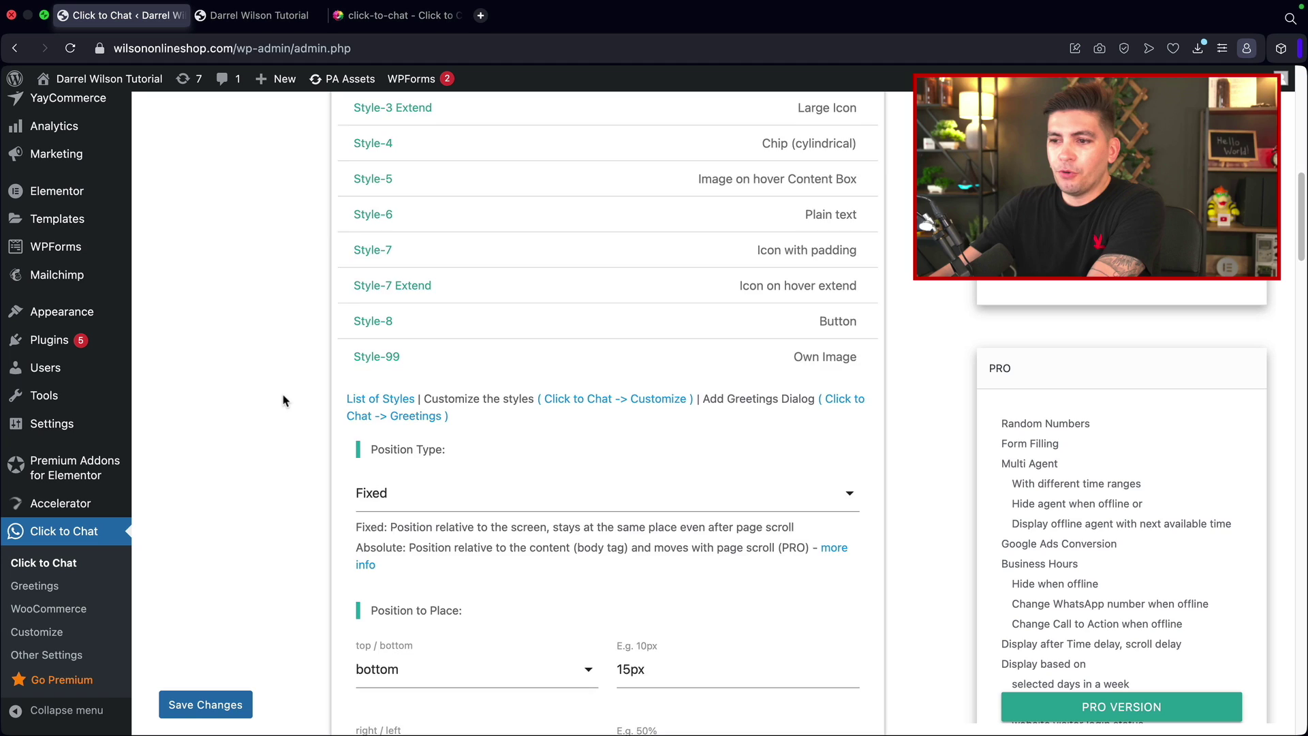
scroll(283, 398, "down", 3)
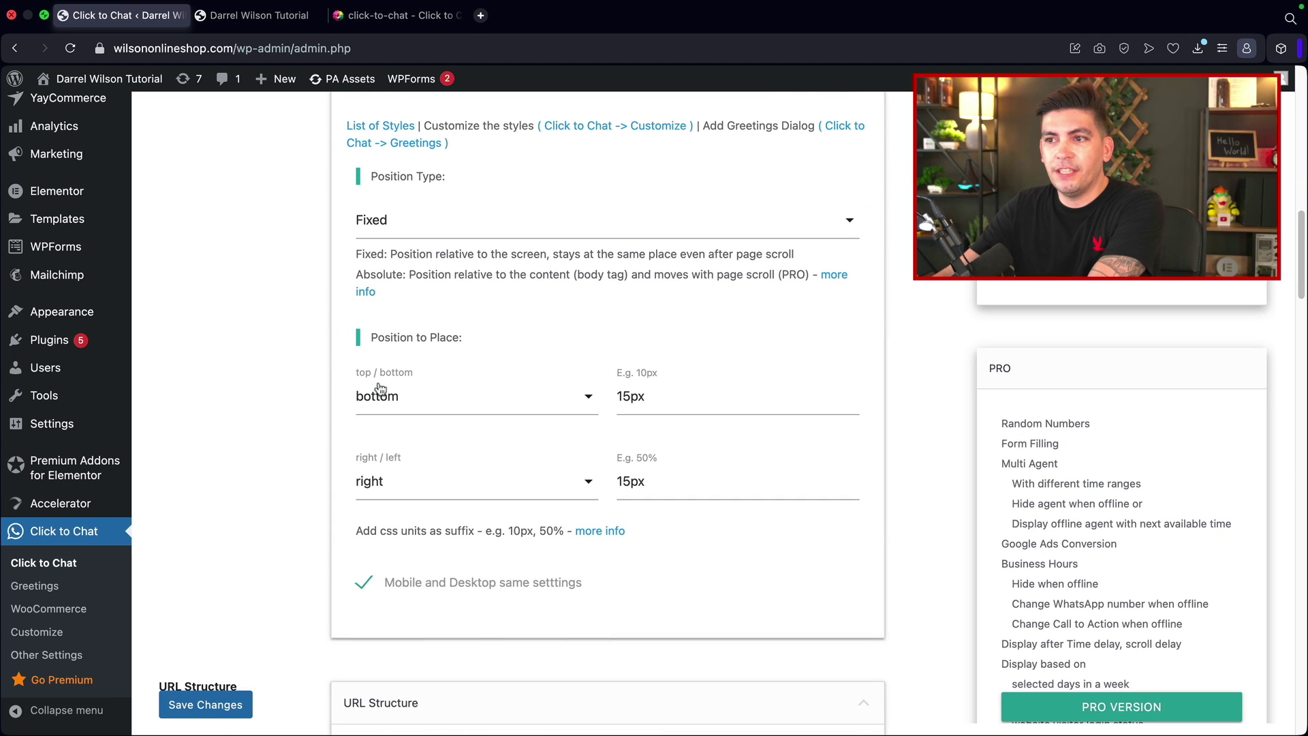
left_click(432, 228)
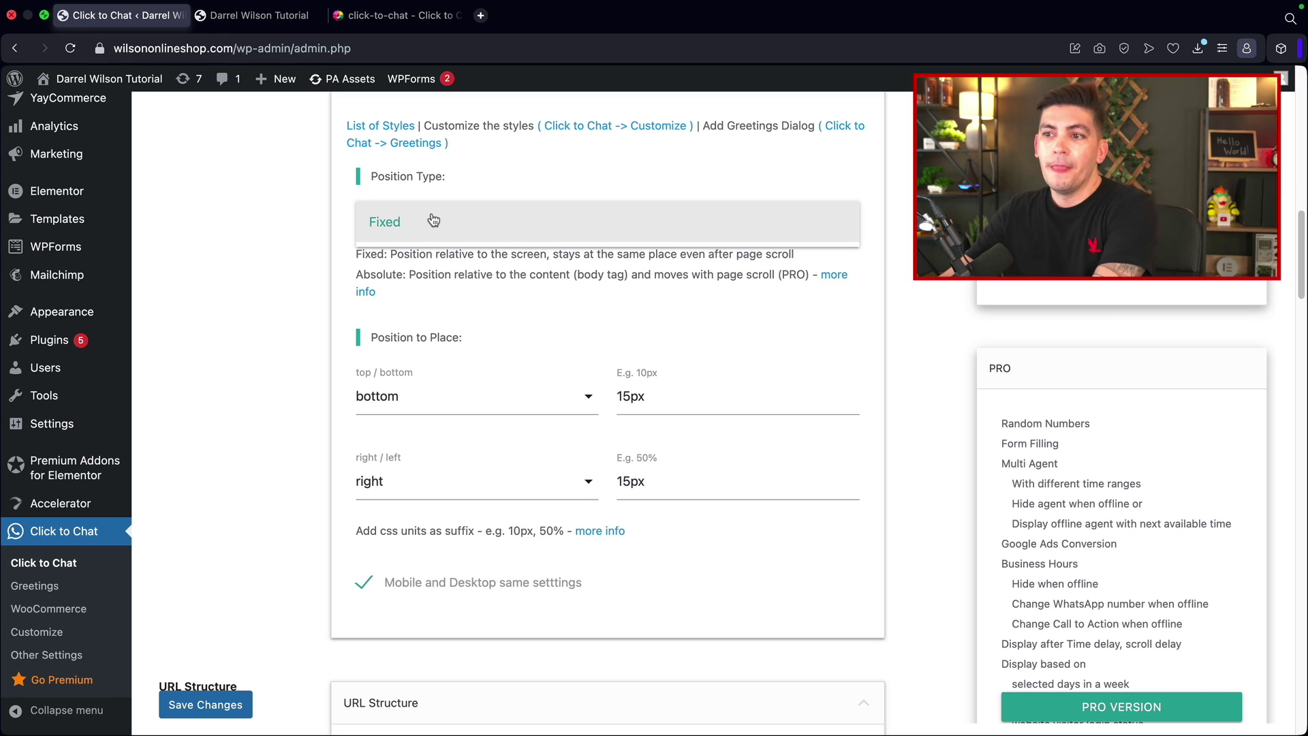
left_click(284, 230)
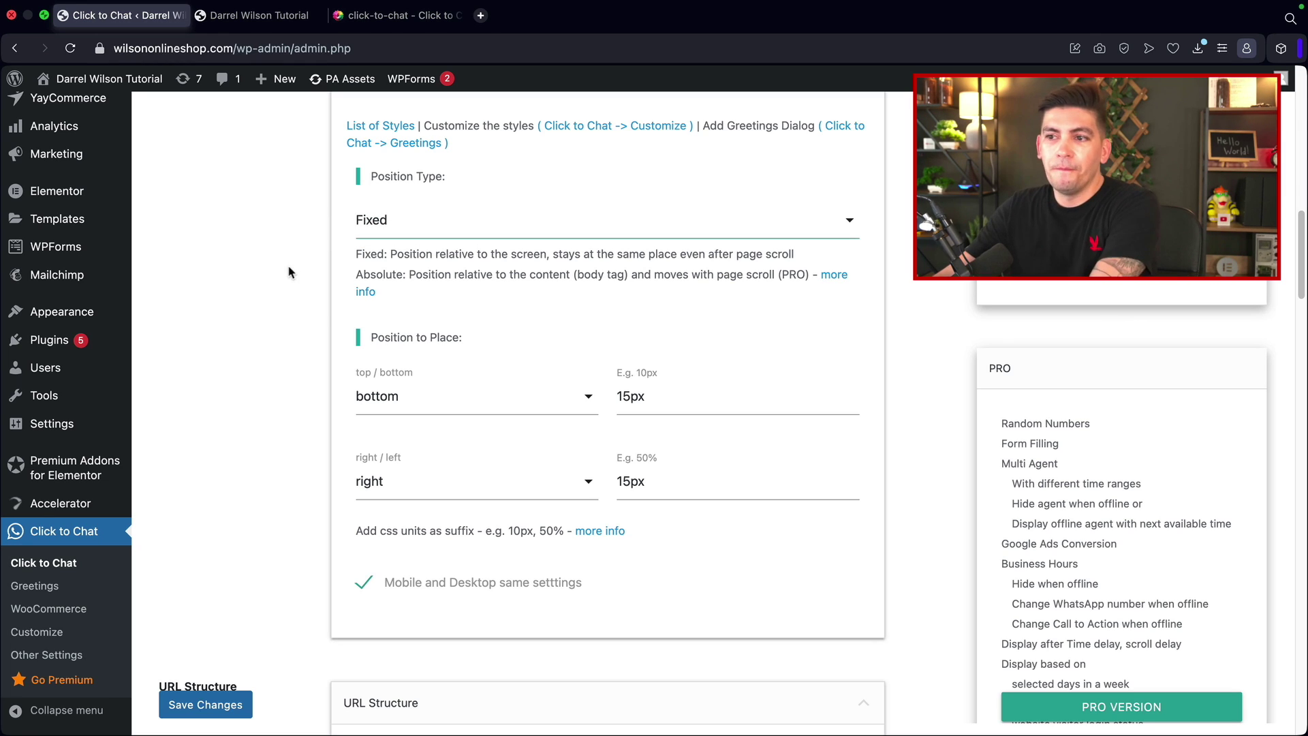
left_click(405, 398)
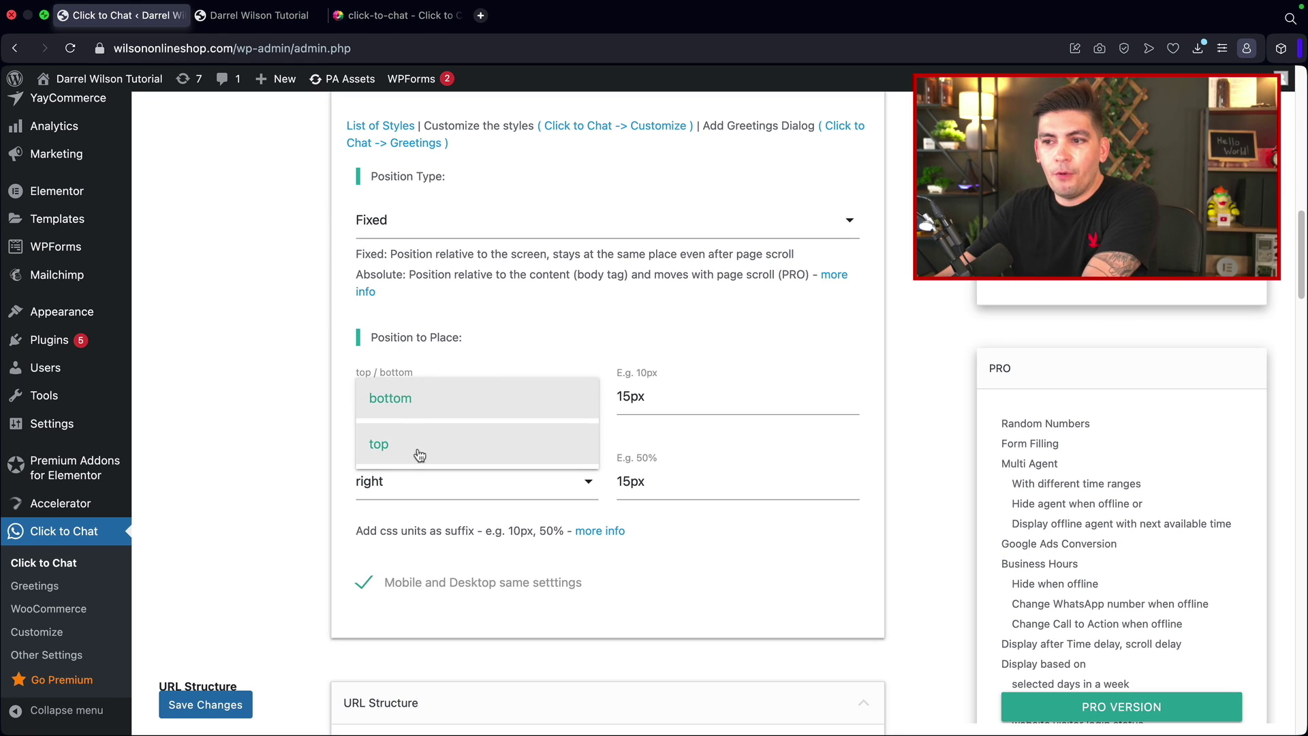
left_click(423, 399)
left_click(664, 402)
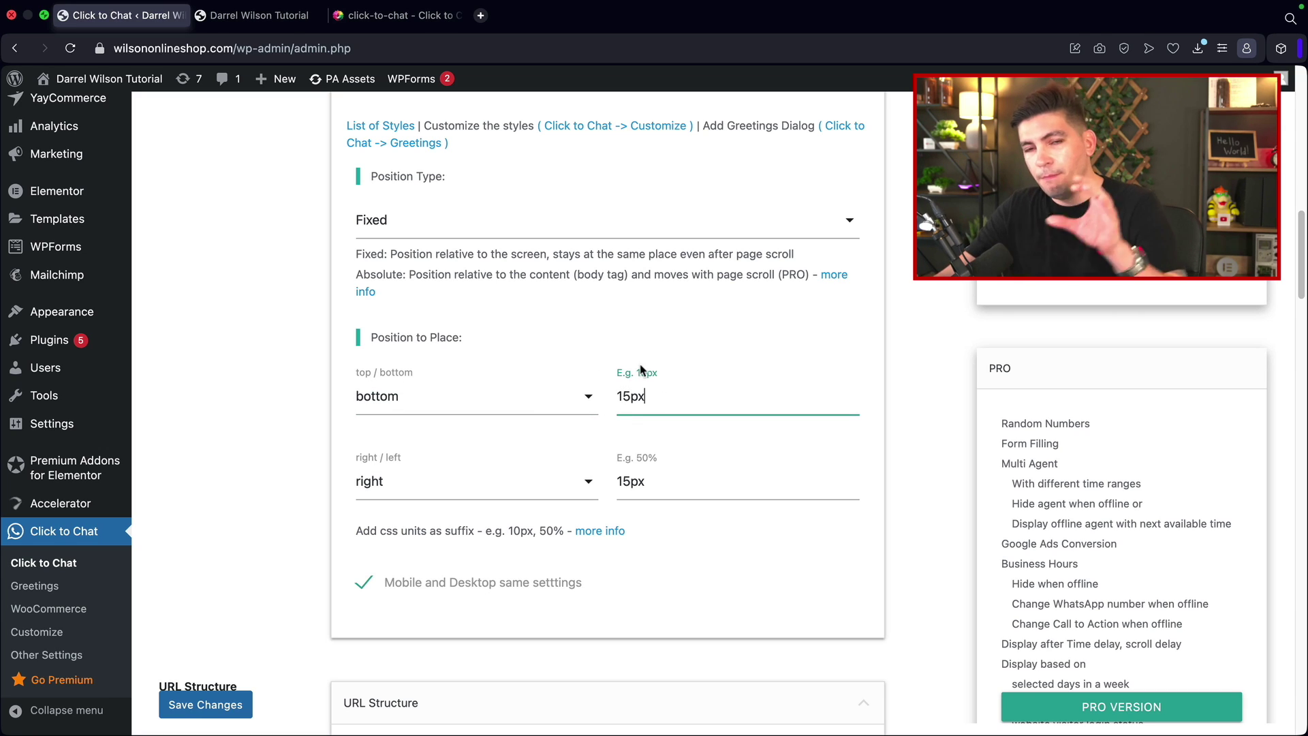
Place the chat button on the left side, save, and view the homepage.
left_click(416, 485)
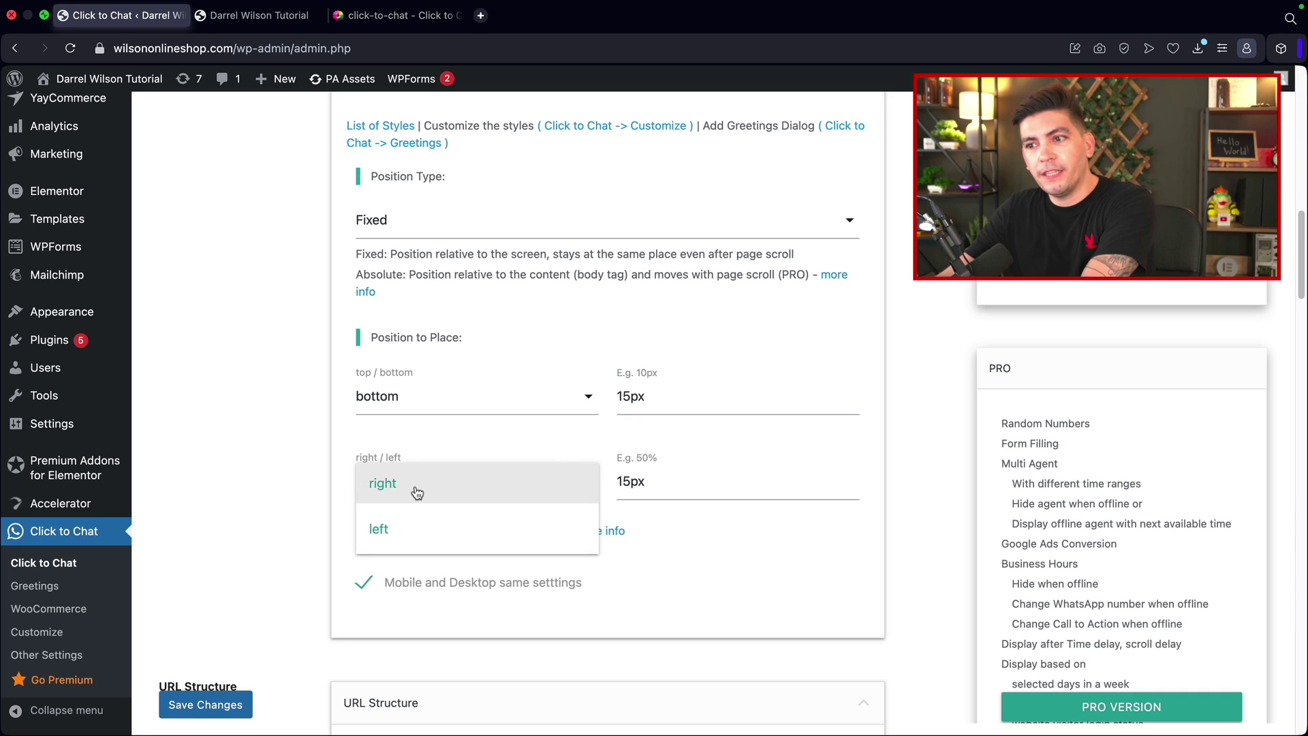
left_click(402, 492)
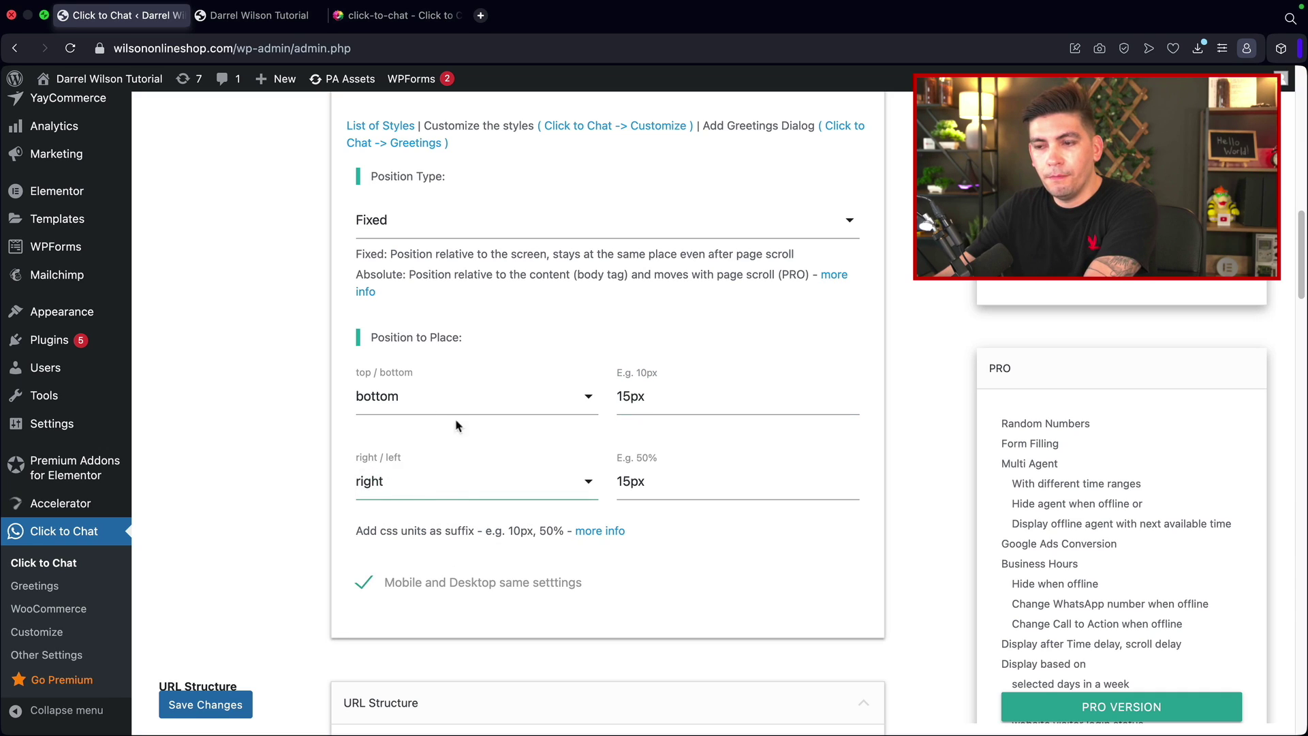
left_click(417, 485)
left_click(389, 530)
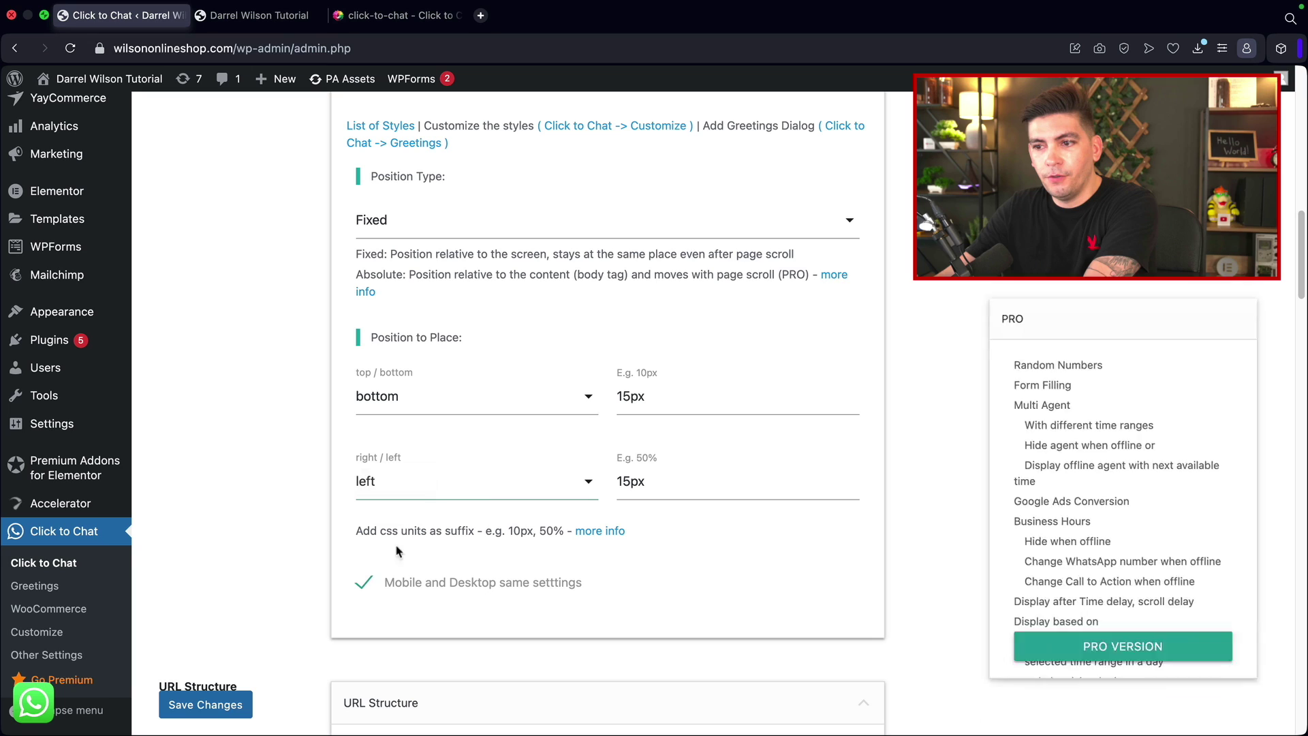
left_click(237, 704)
left_click(258, 15)
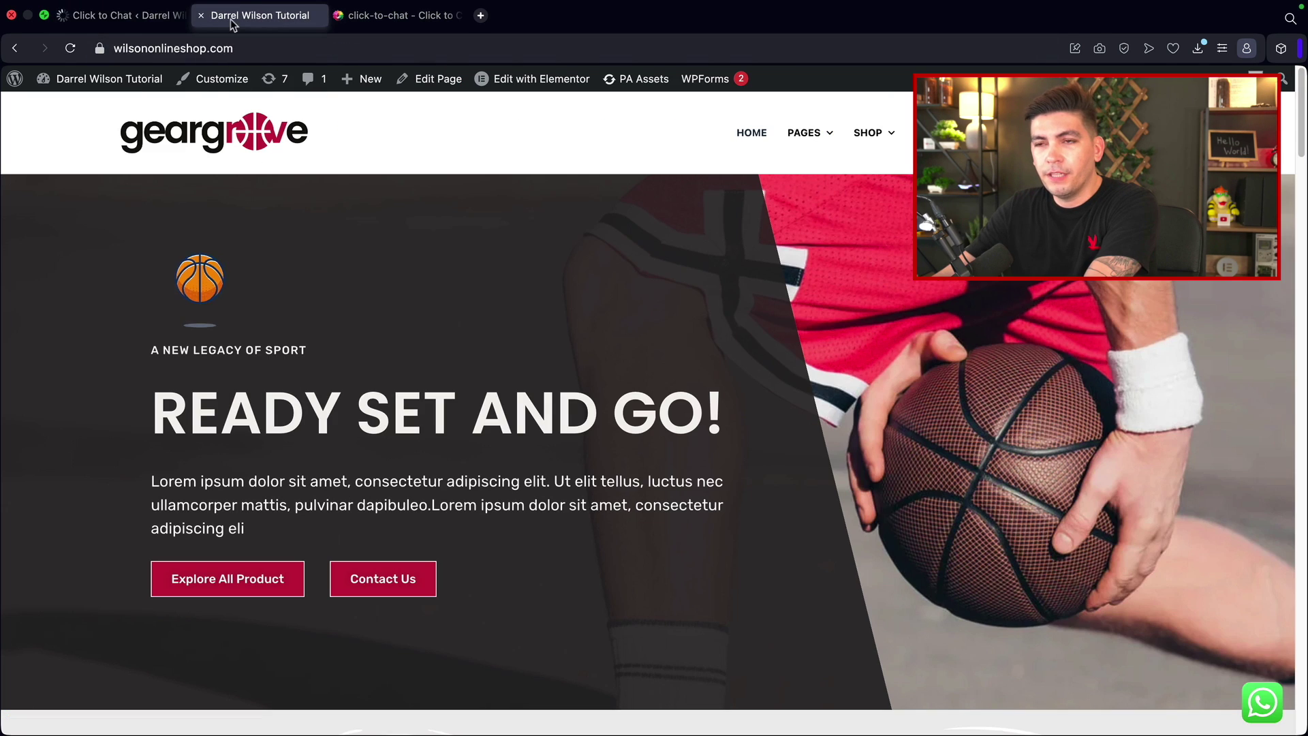
Reload the homepage to confirm the bottom-left button, then return to the chat settings.
left_click(70, 48)
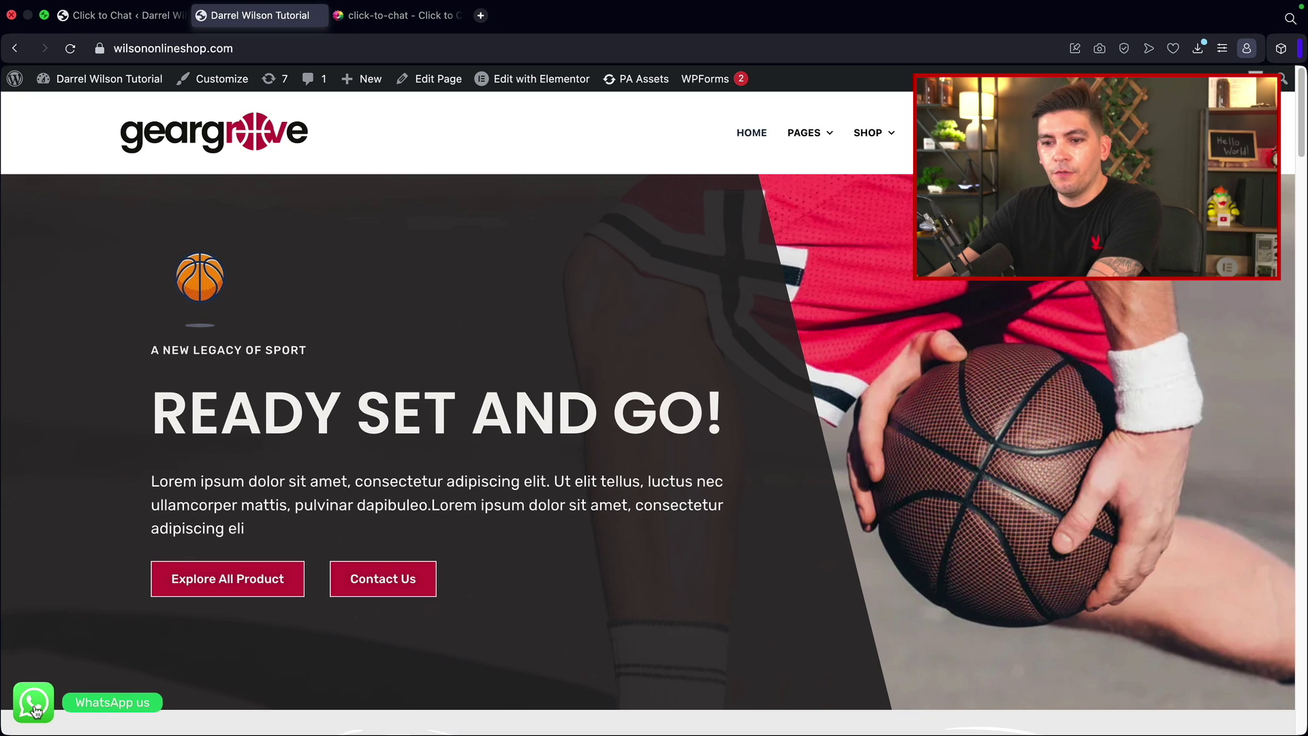
left_click(109, 15)
scroll(256, 466, "down", 10)
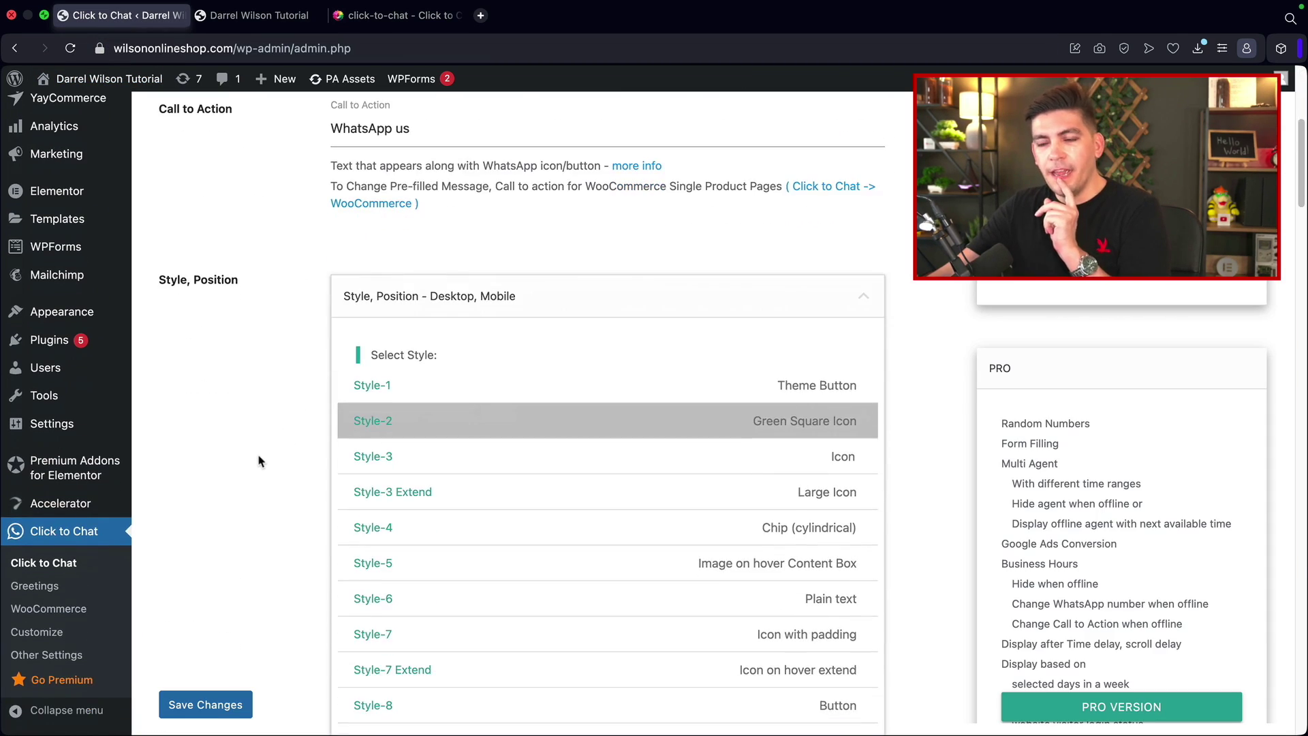
scroll(256, 462, "down", 5)
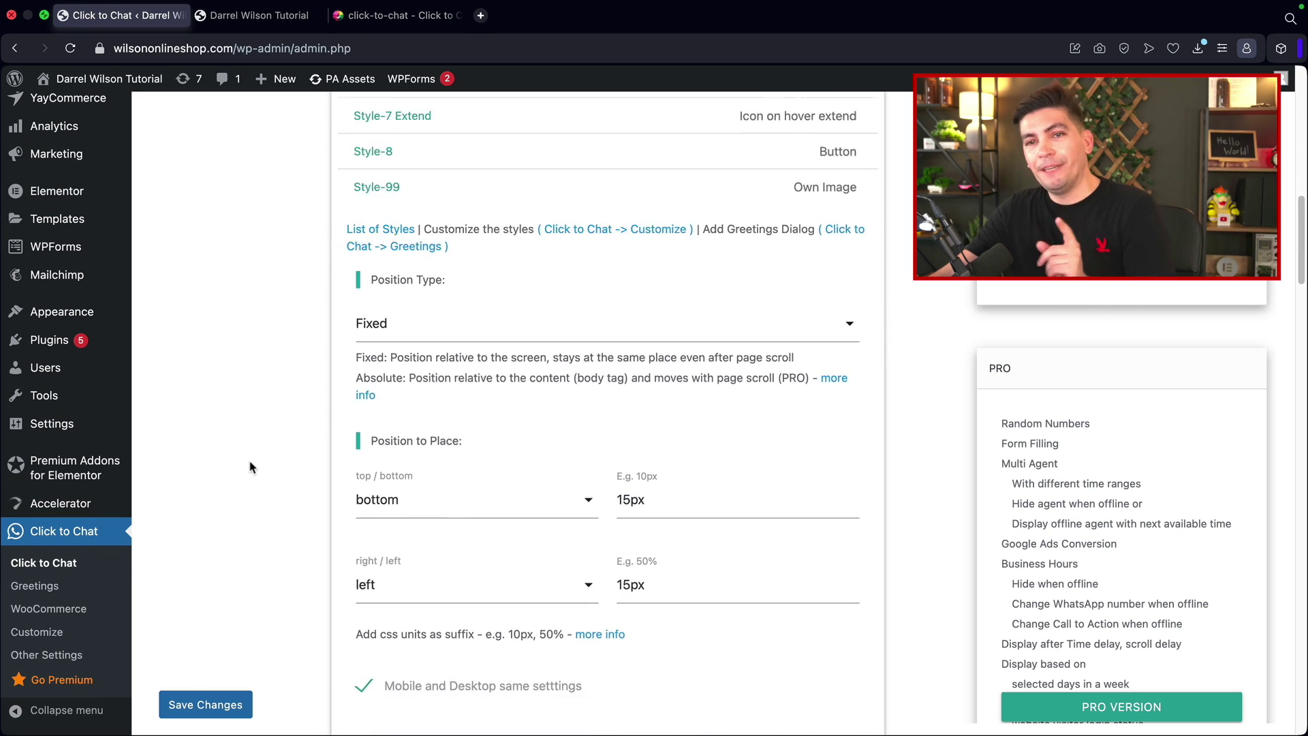
scroll(242, 473, "down", 2)
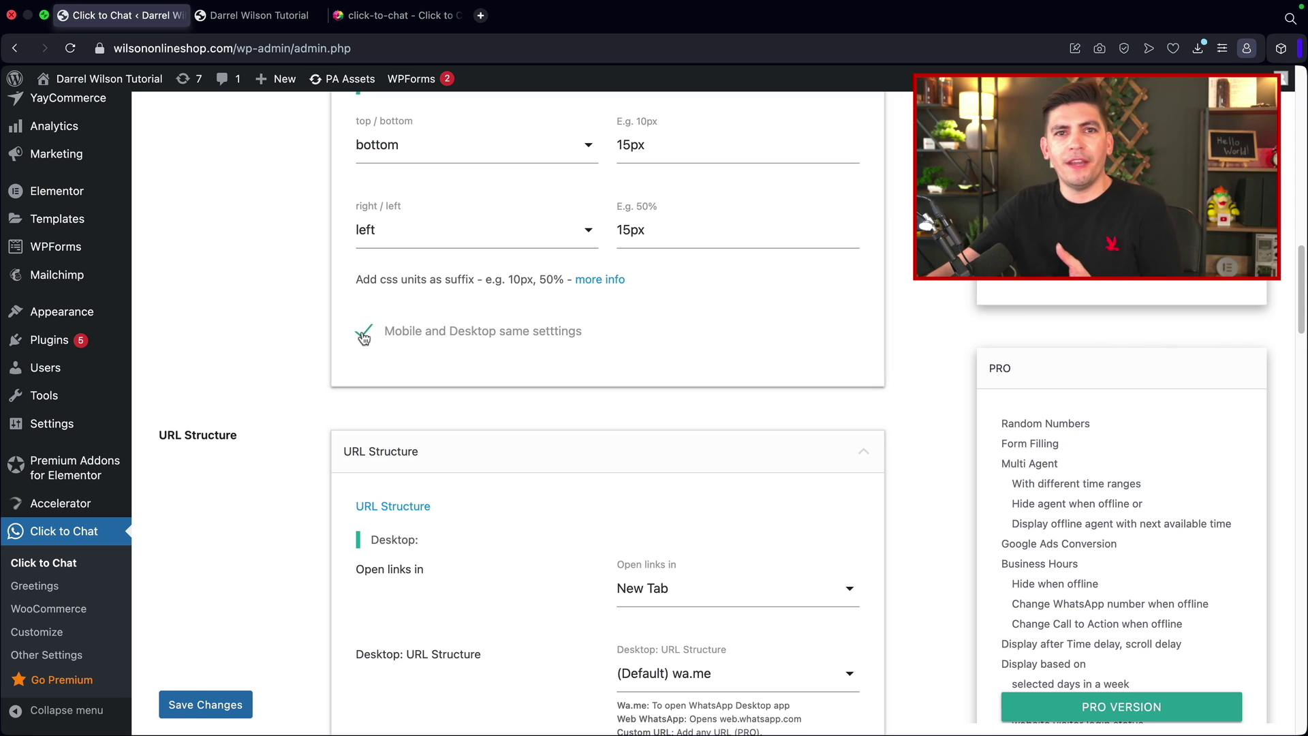
Uncheck 'Mobile and Desktop same settings' and review the separate mobile options.
left_click(363, 335)
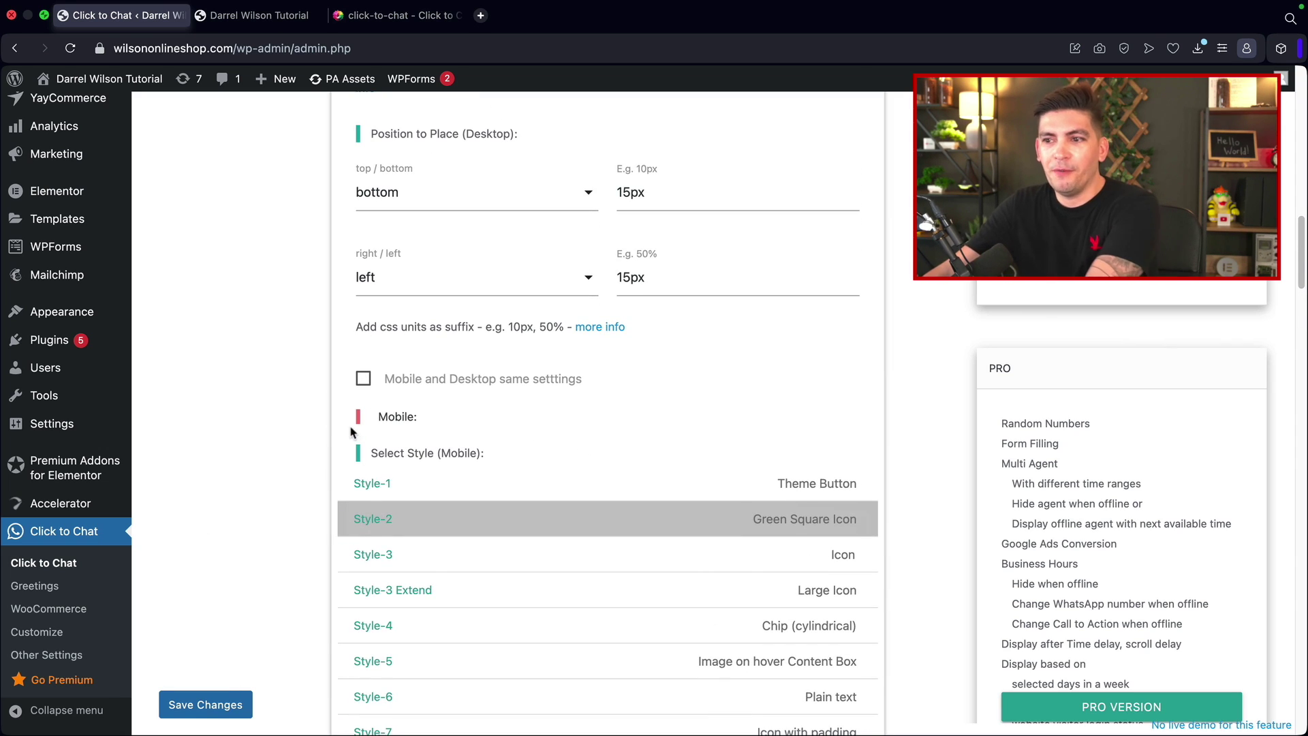
scroll(354, 429, "down", 3)
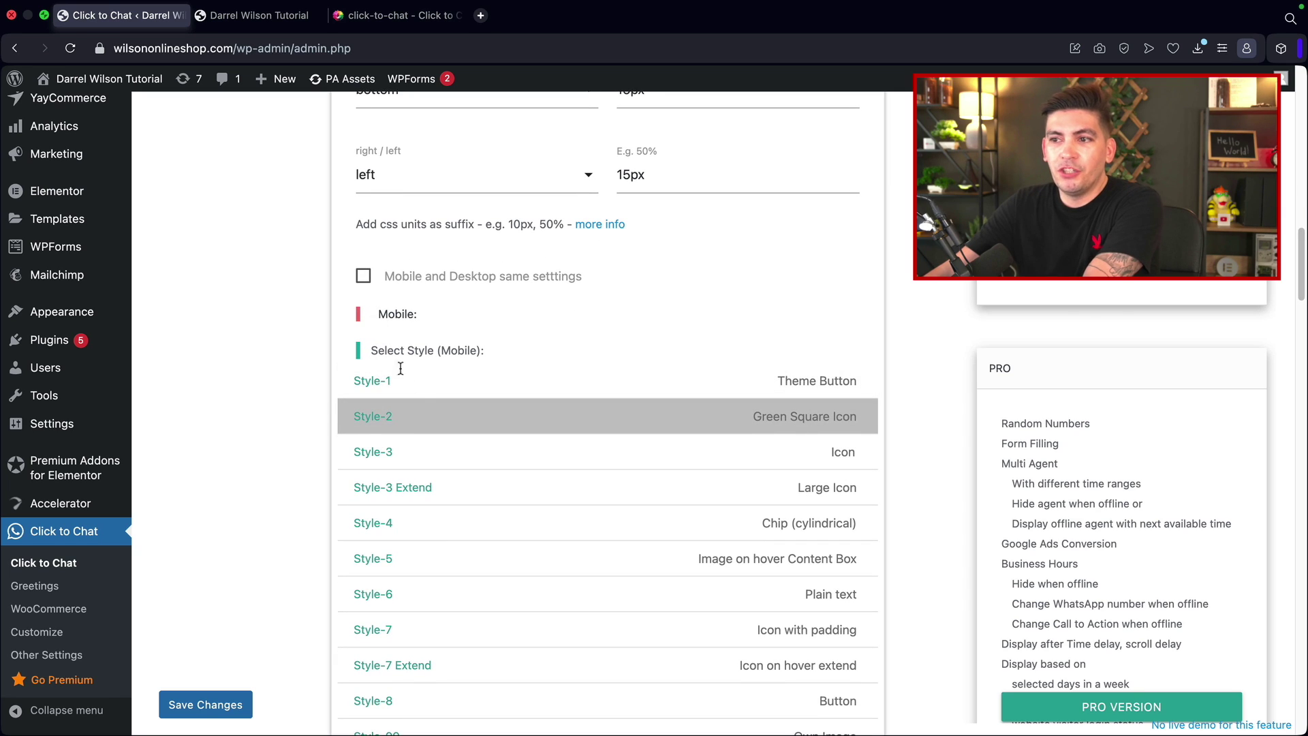
scroll(409, 372, "down", 4)
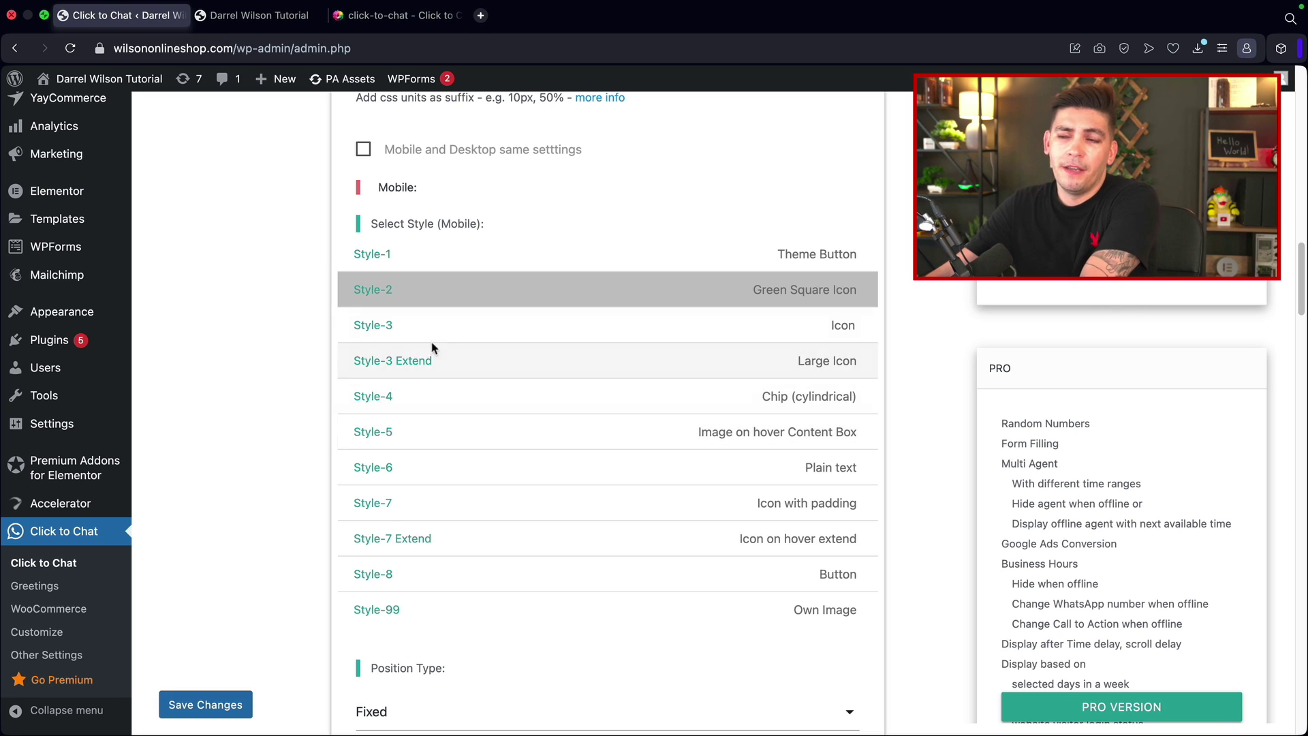
scroll(463, 347, "down", 3)
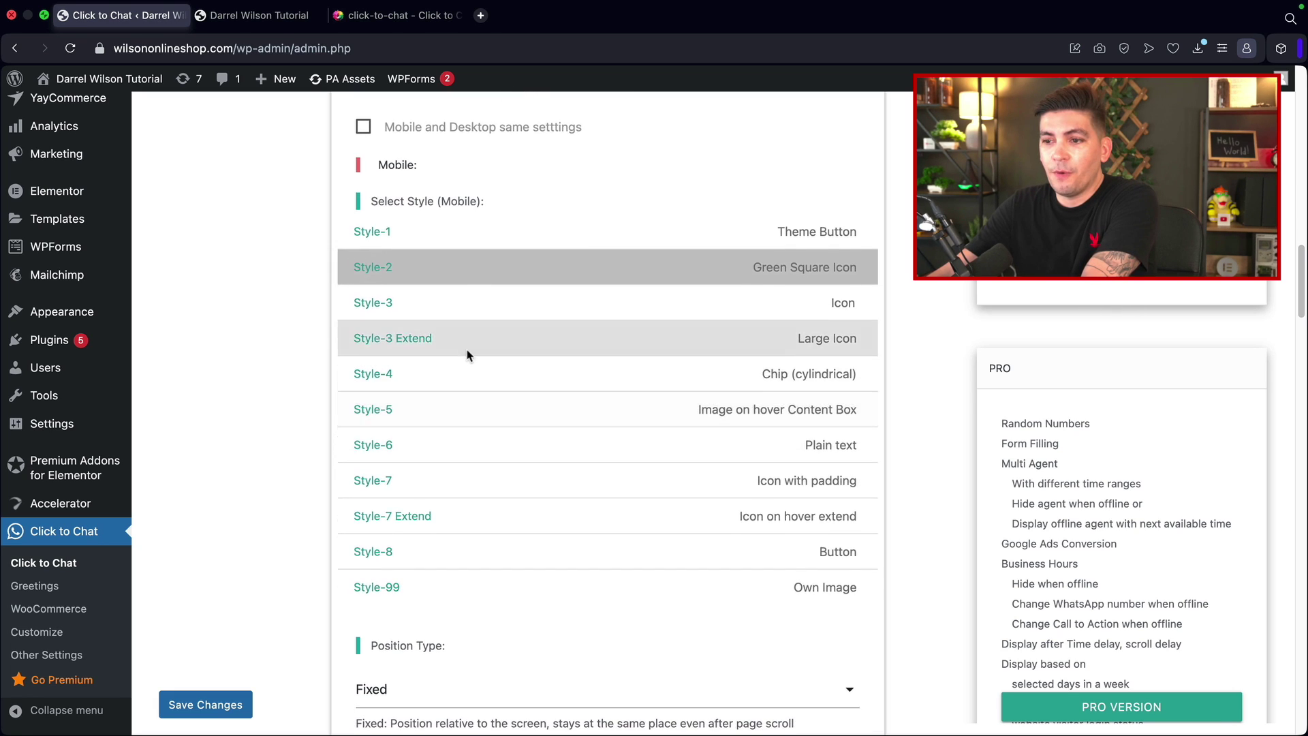
scroll(458, 344, "down", 5)
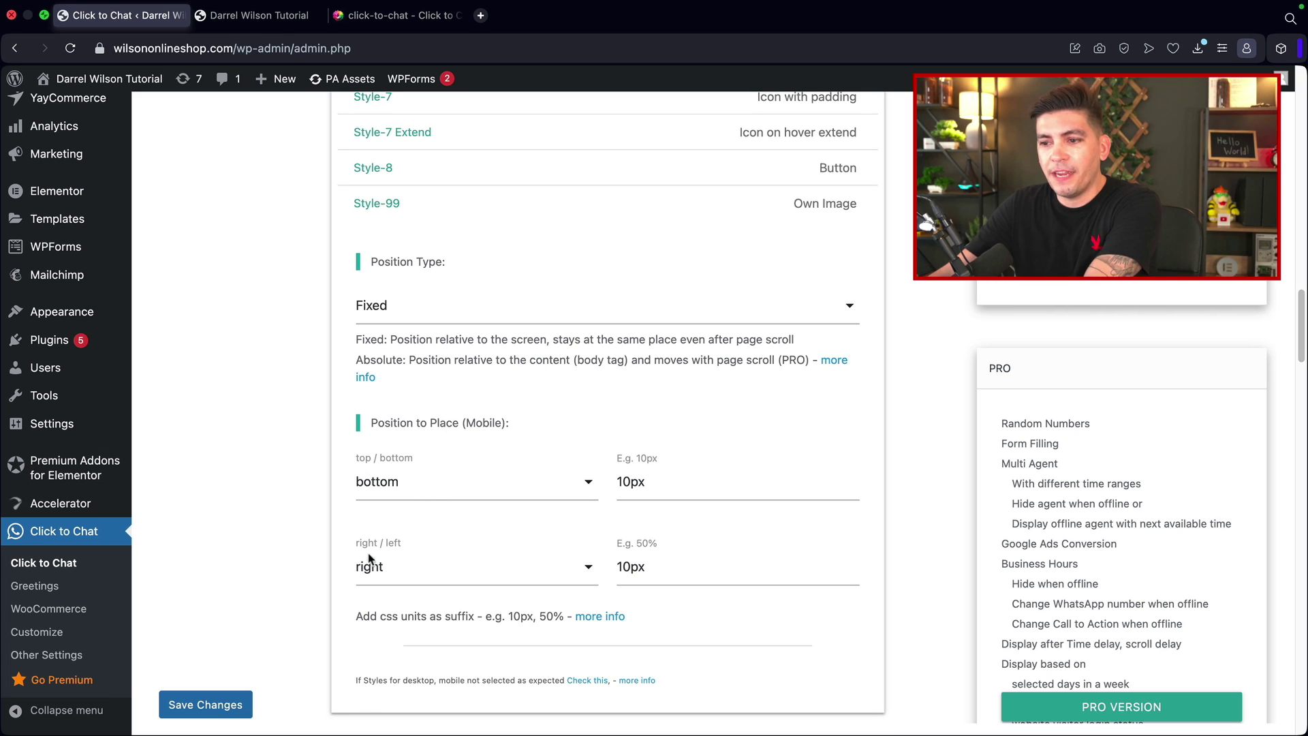
scroll(348, 553, "down", 9)
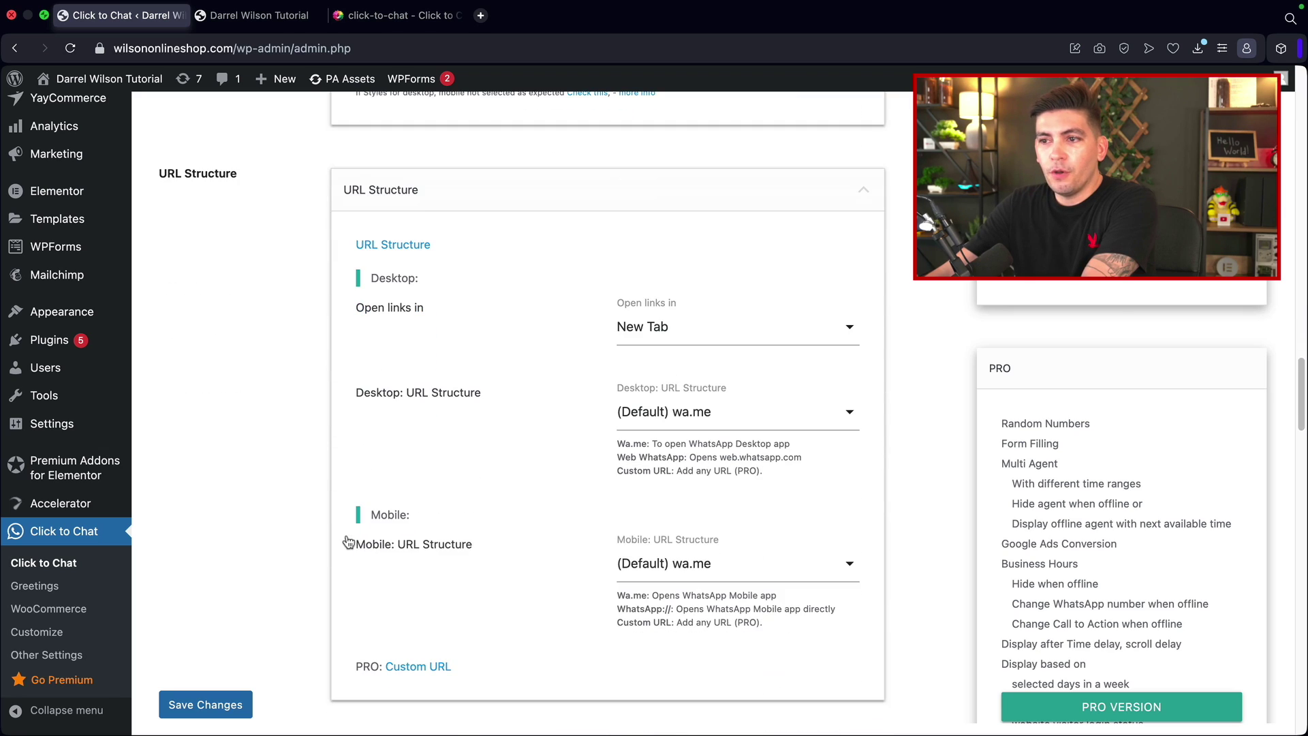
left_click(649, 333)
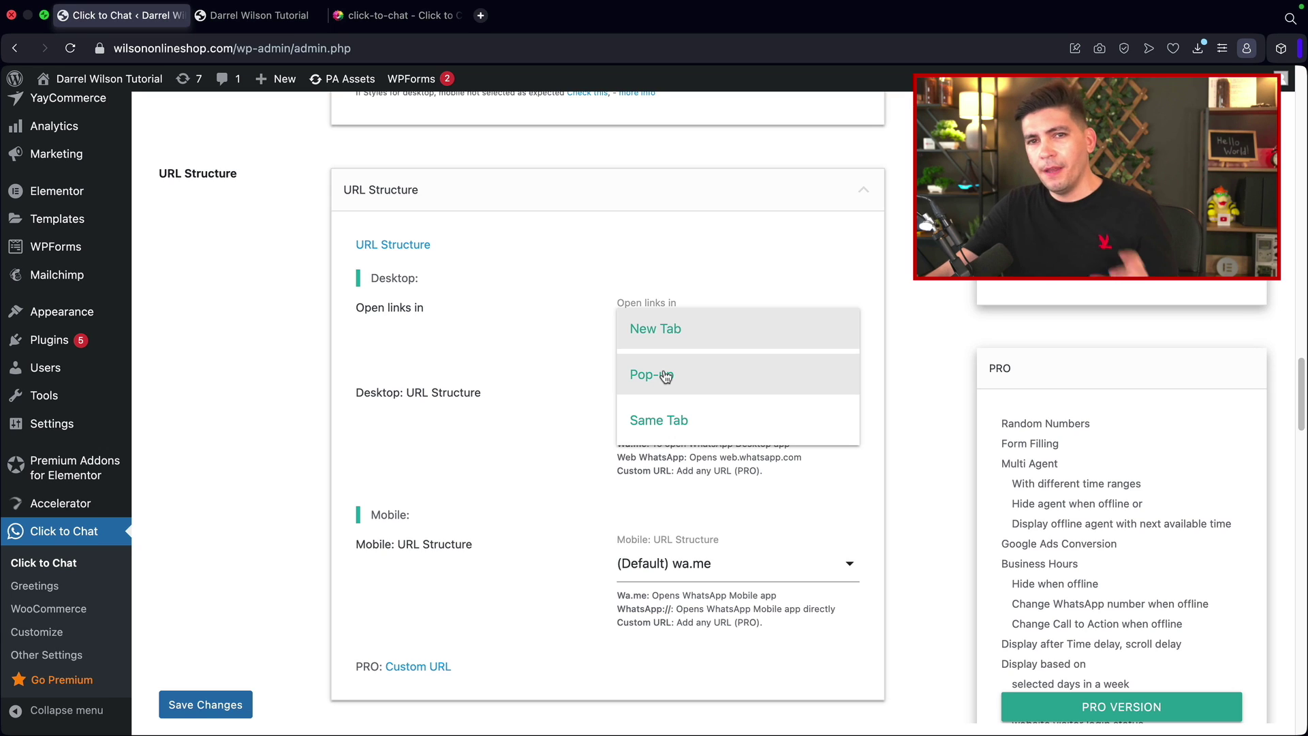
left_click(666, 331)
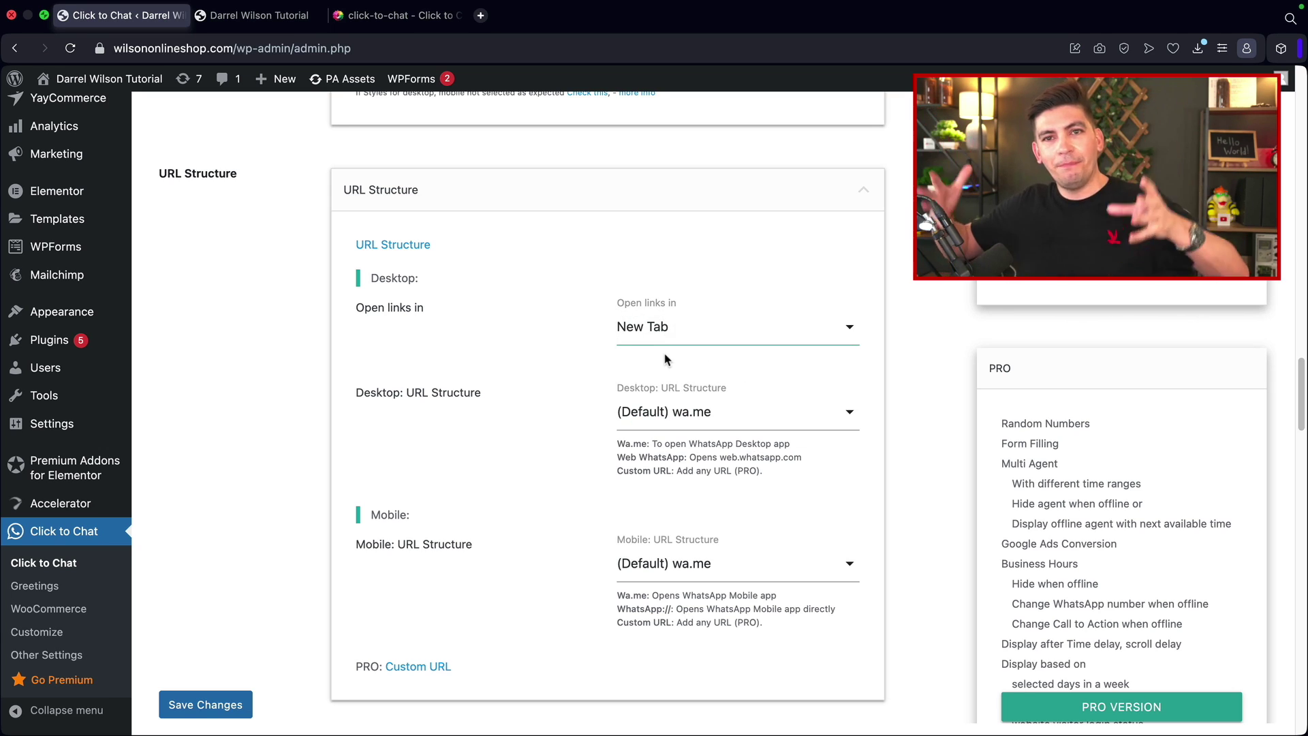
key("Tab")
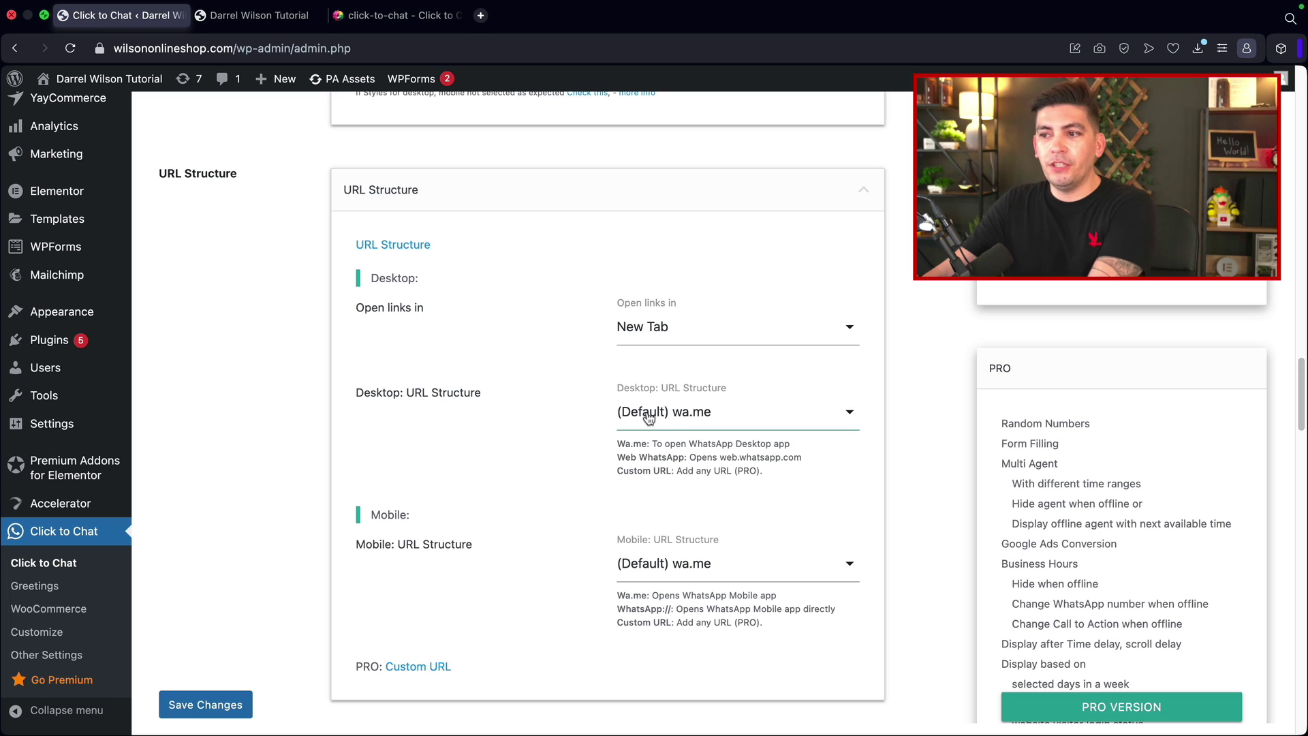
left_click(677, 417)
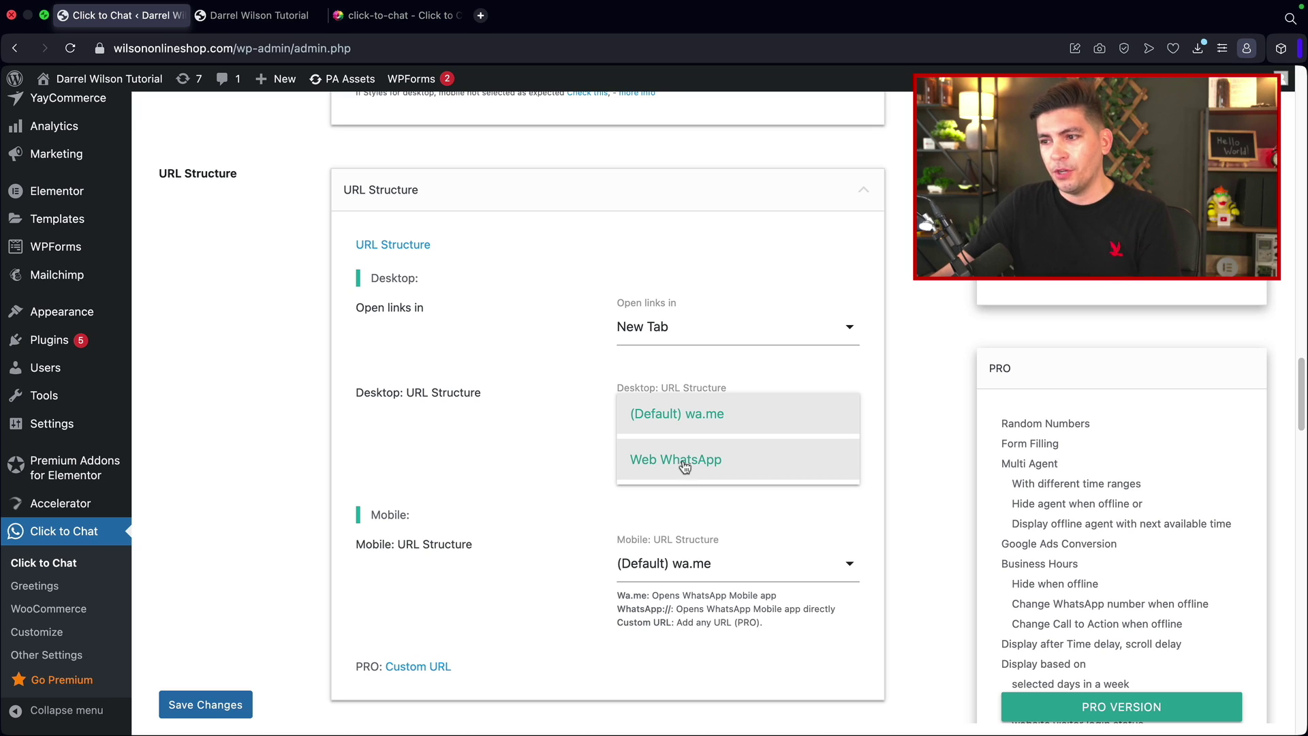
left_click(698, 413)
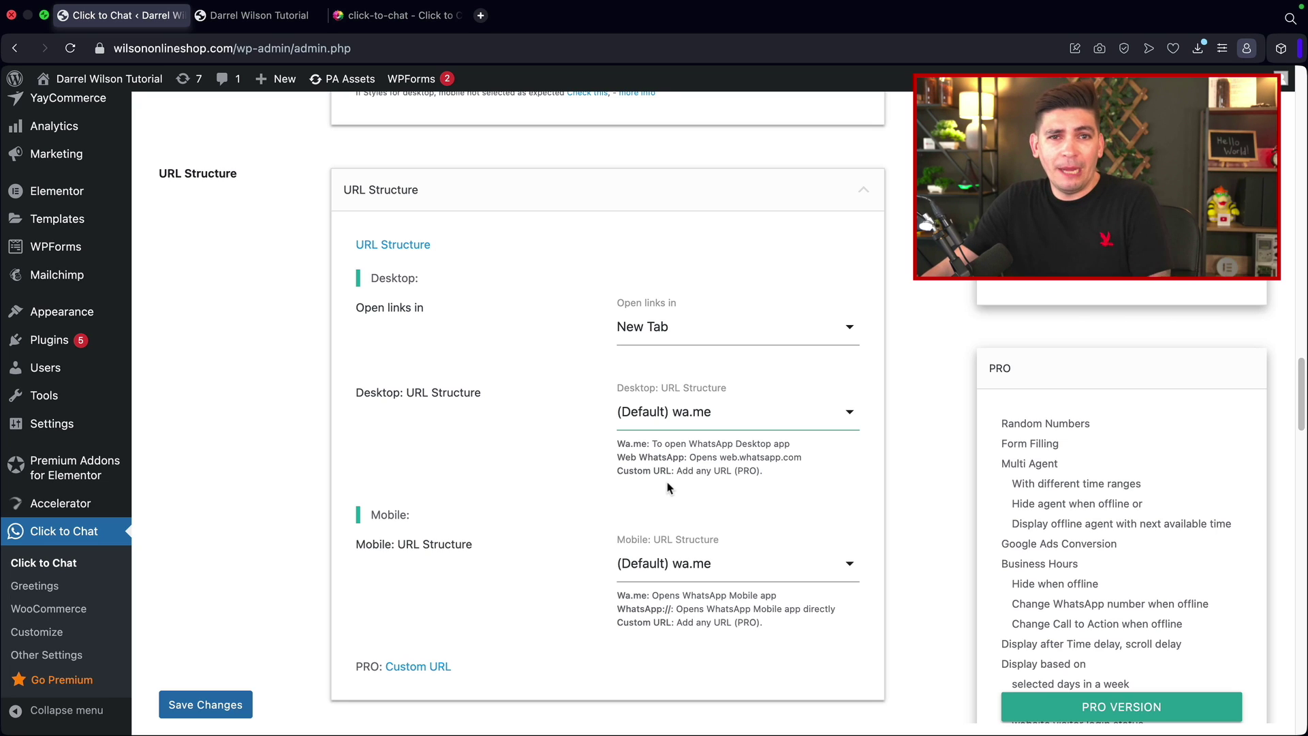
scroll(477, 381, "down", 3)
left_click_drag(482, 280, 365, 284)
left_click_drag(488, 443, 356, 432)
left_click(358, 433)
In Display Settings, set mobile to Hide, then switch it back to Show.
scroll(360, 436, "down", 7)
scroll(360, 436, "down", 5)
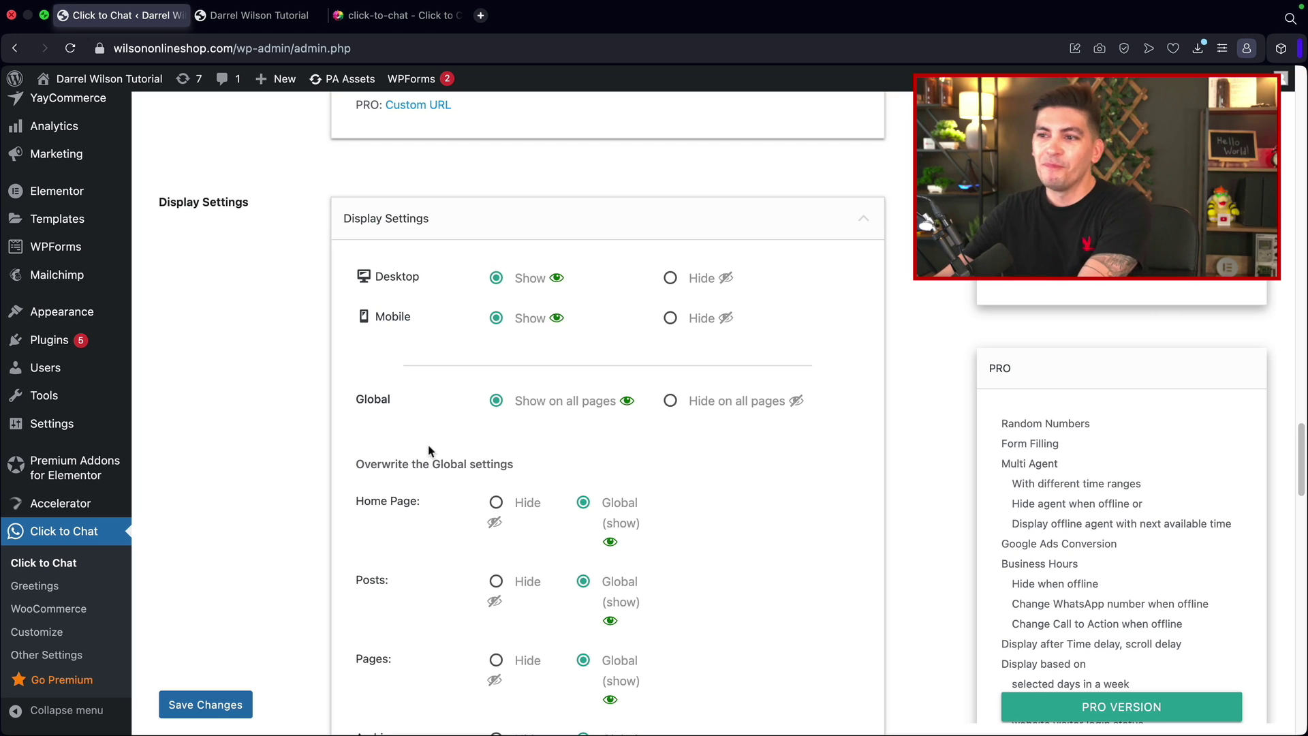
left_click(671, 319)
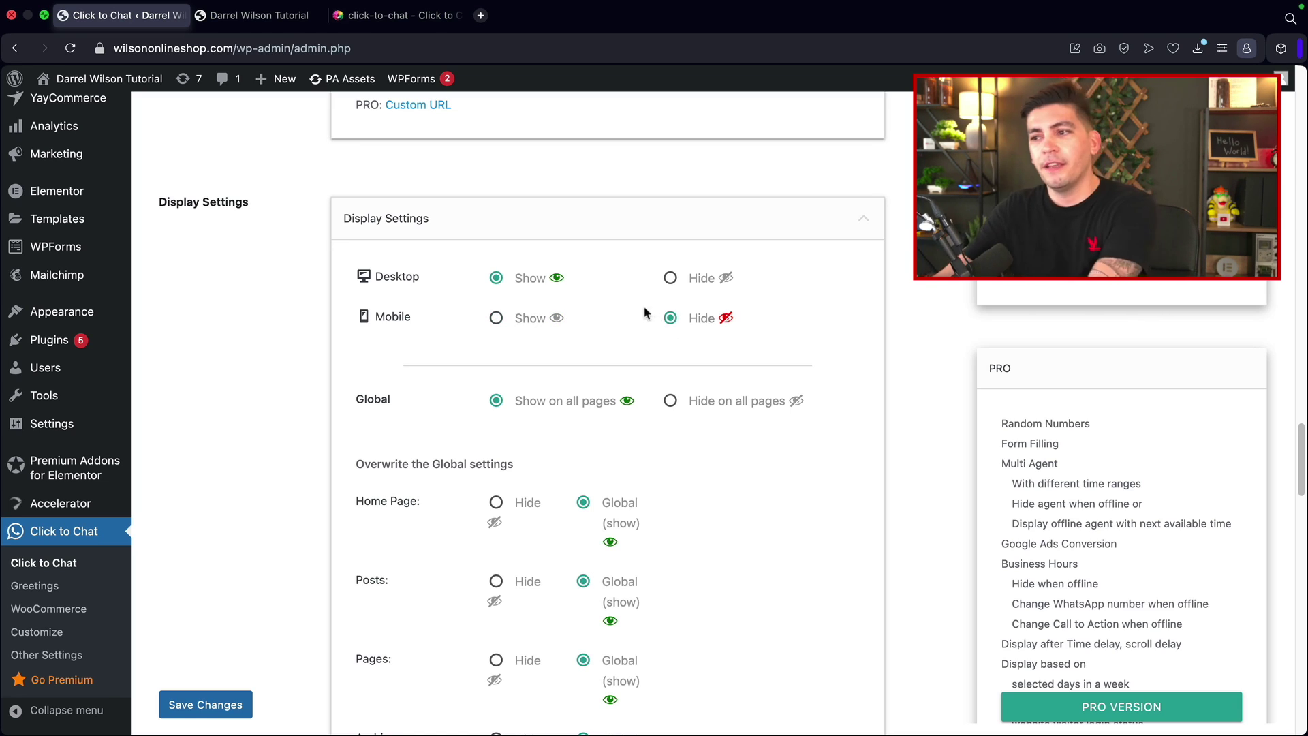
left_click(495, 319)
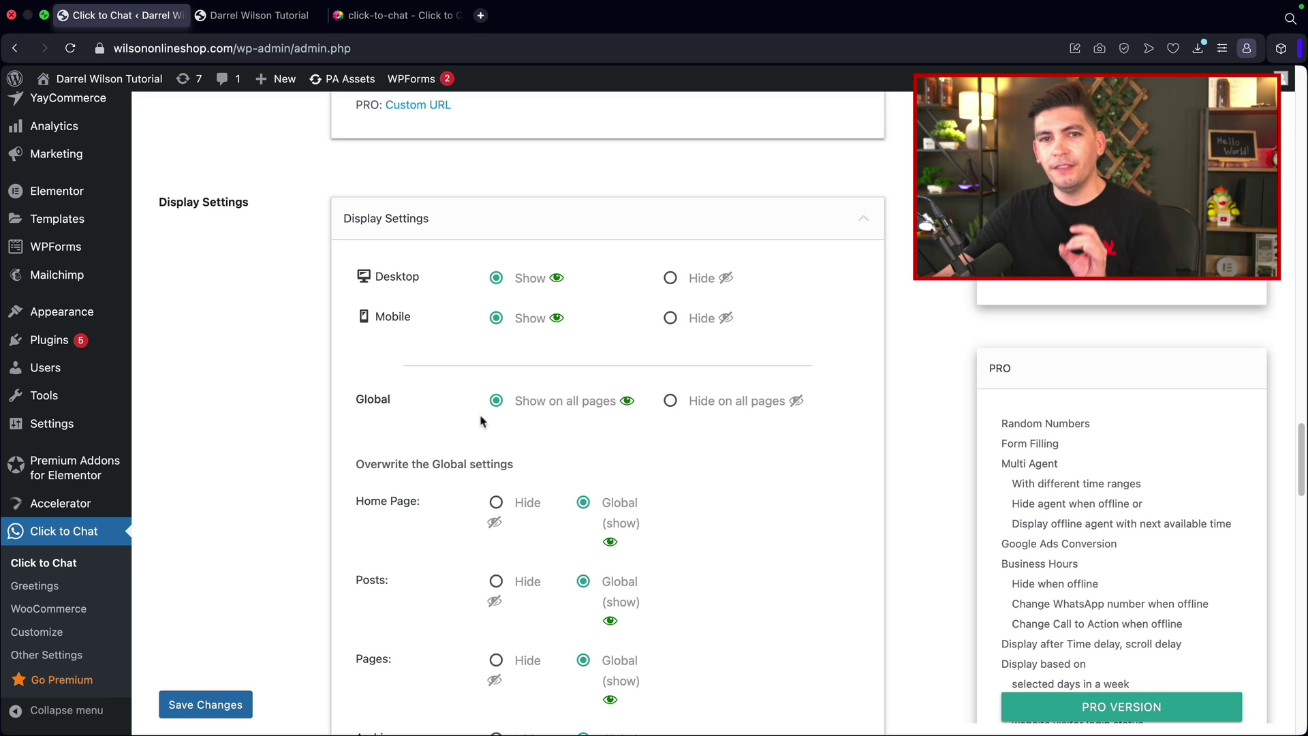
scroll(481, 411, "down", 3)
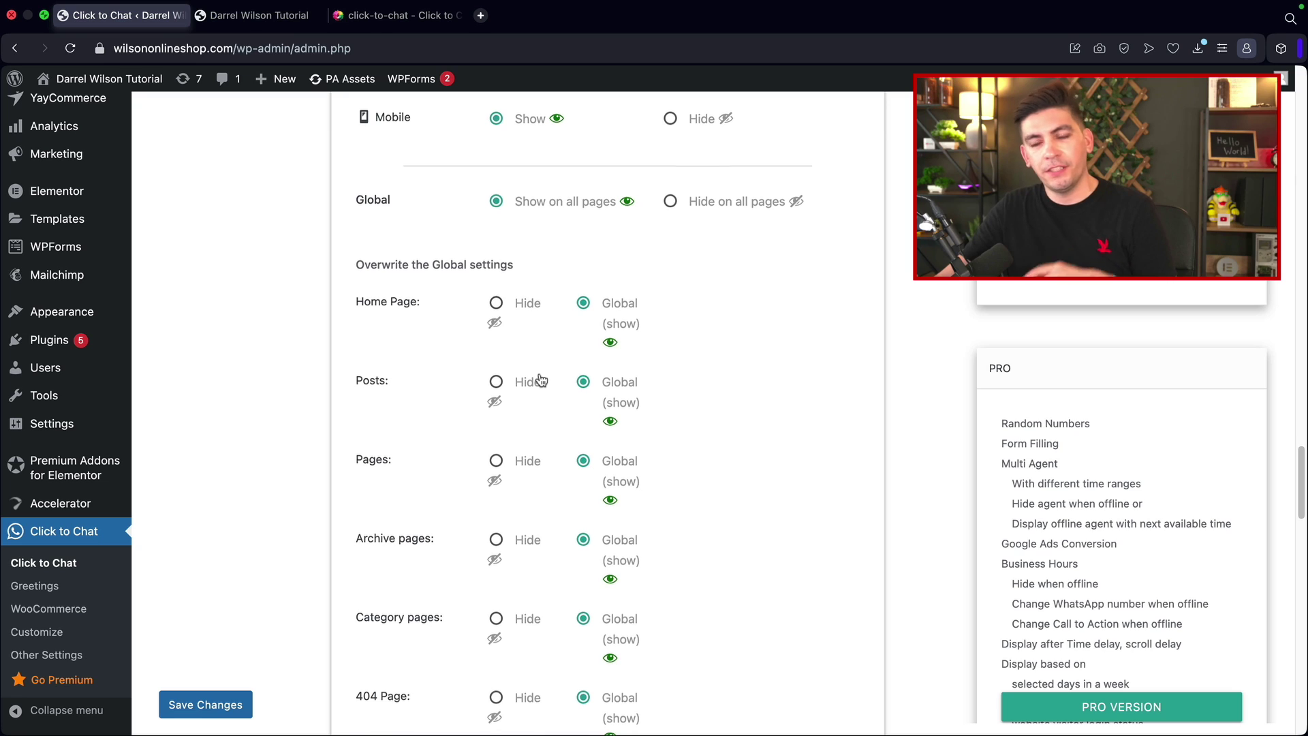
scroll(540, 380, "down", 1)
scroll(423, 354, "down", 2)
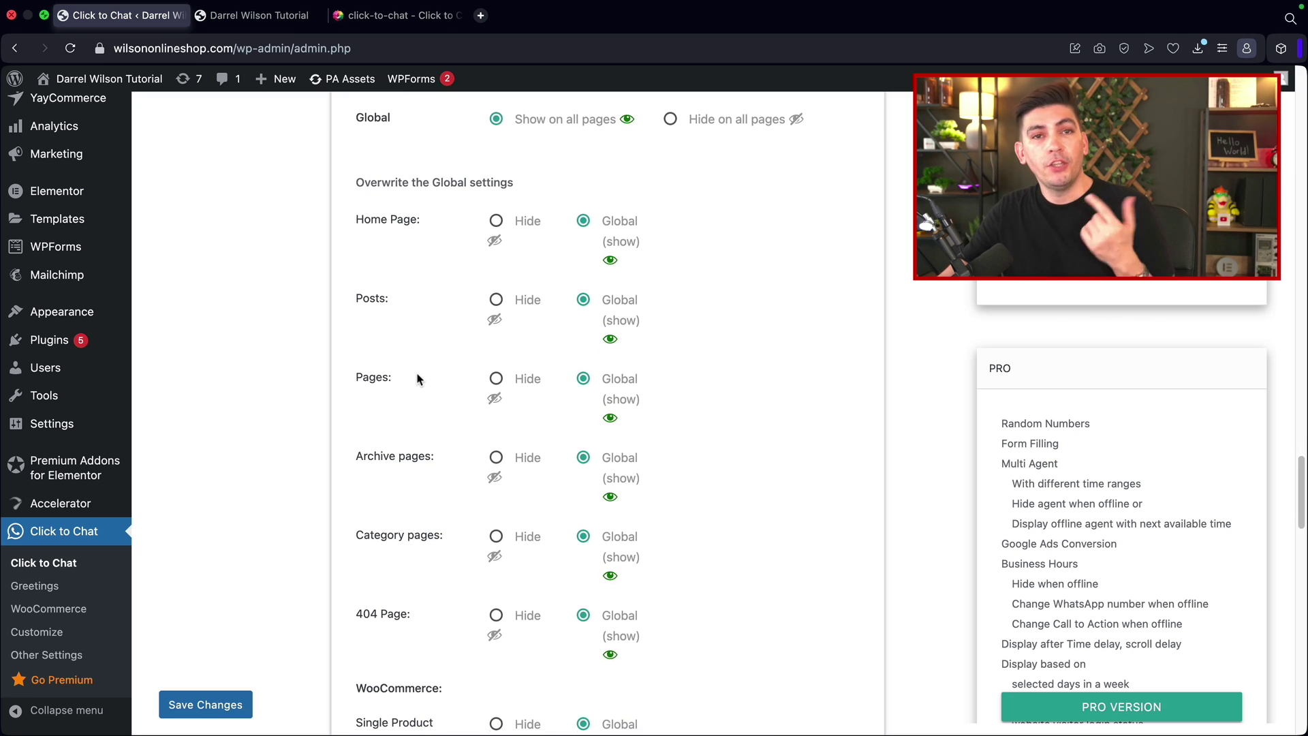
scroll(412, 379, "down", 1)
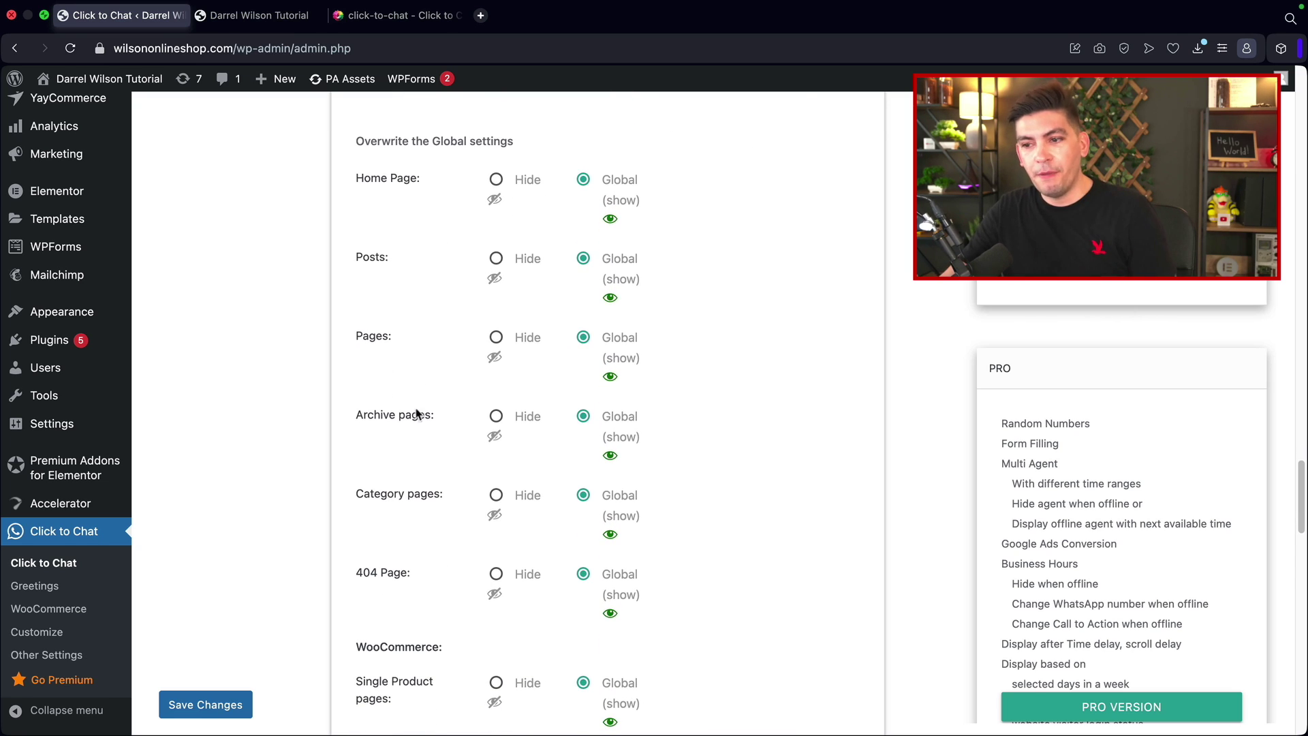
scroll(504, 534, "down", 3)
scroll(473, 485, "up", 1)
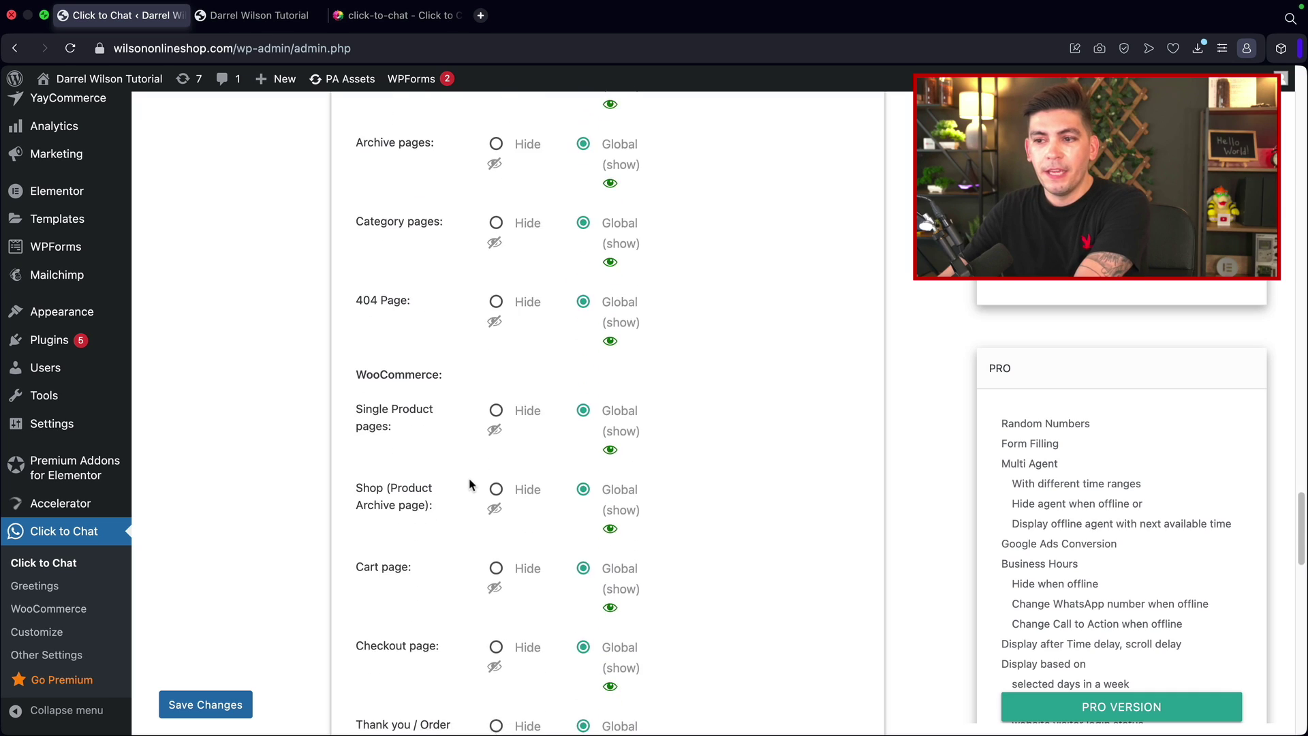
scroll(443, 422, "down", 5)
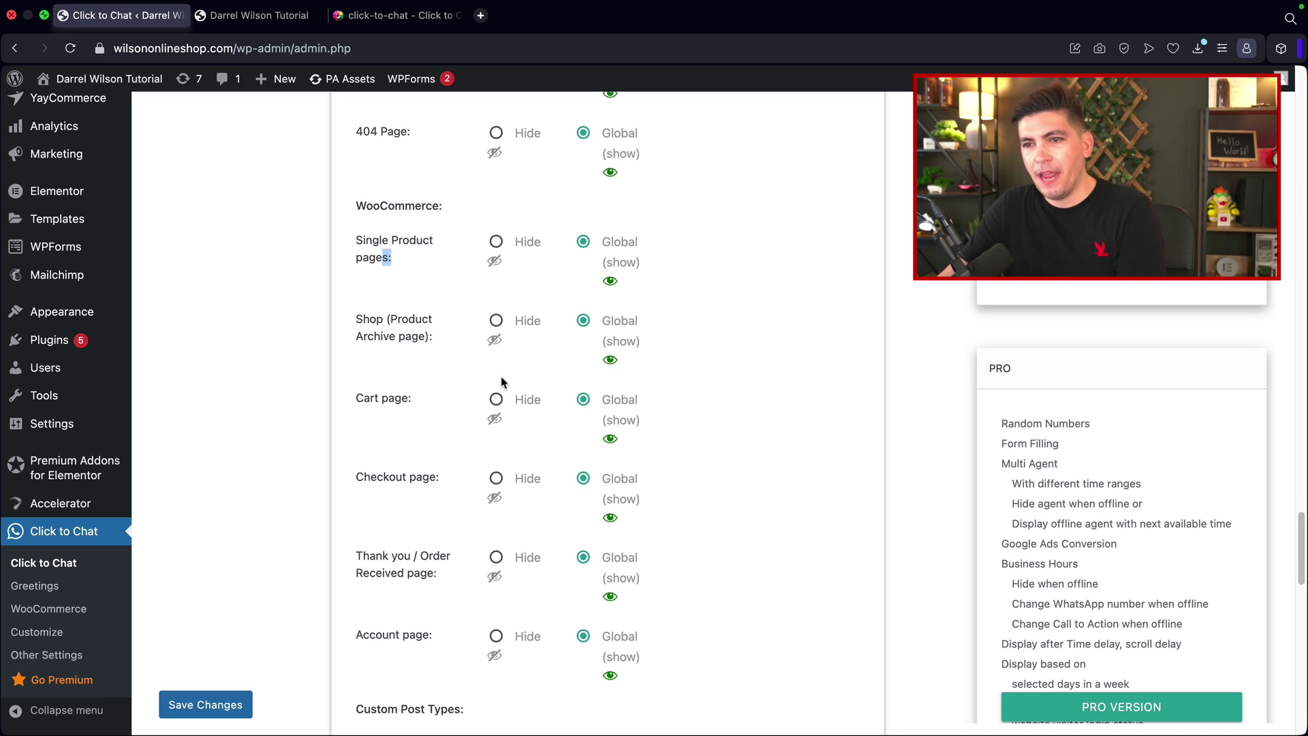
scroll(502, 374, "down", 5)
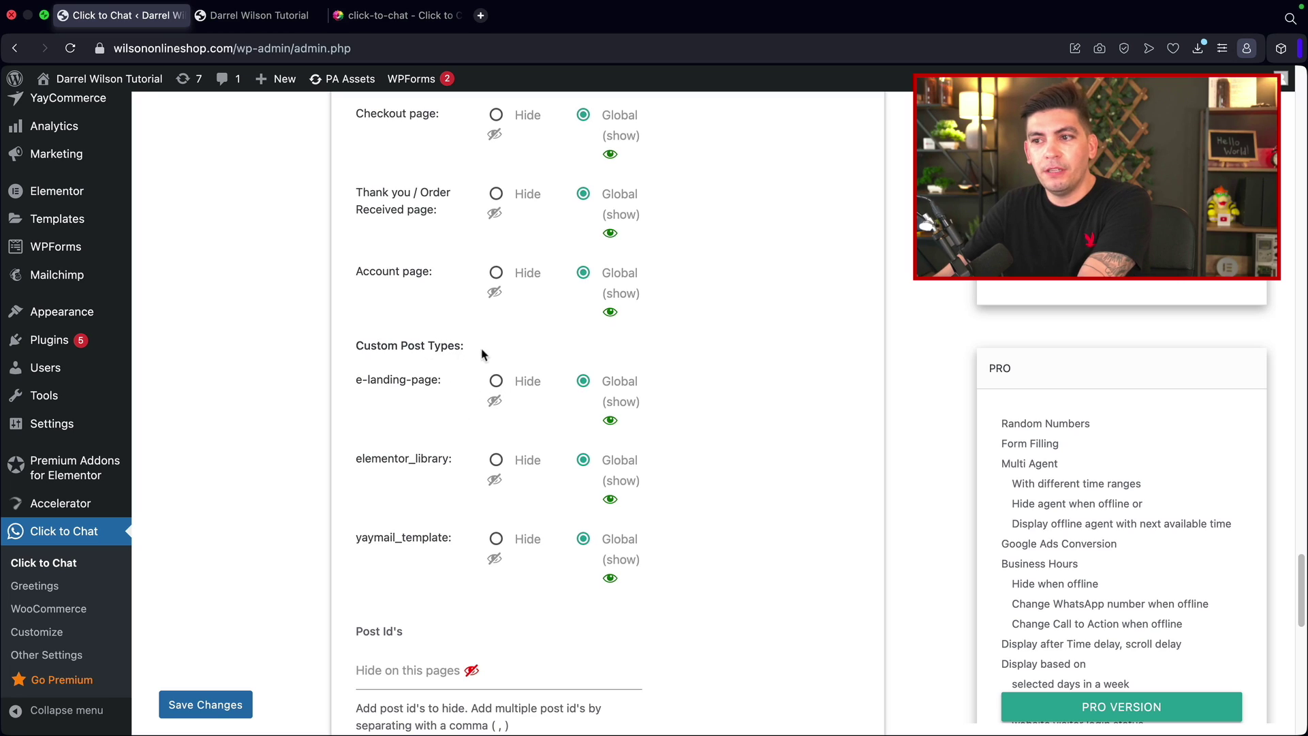
left_click_drag(484, 354, 369, 346)
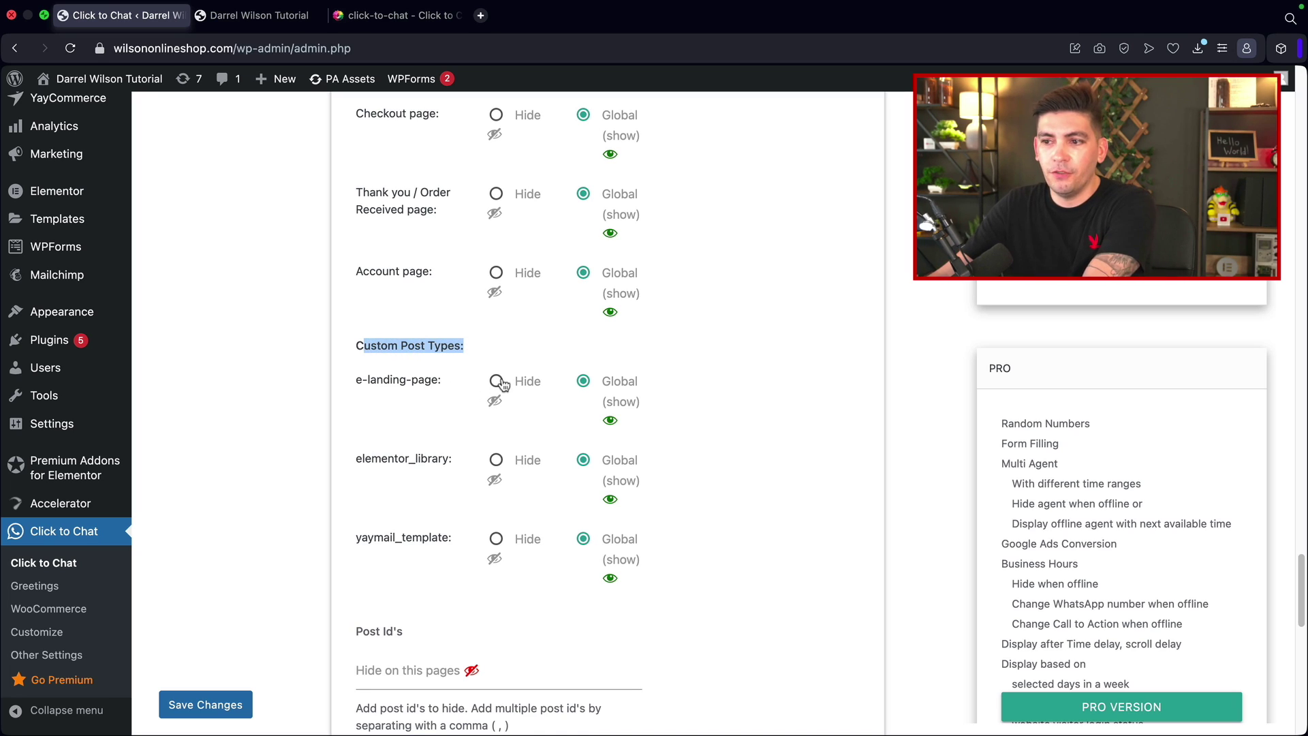
scroll(480, 399, "down", 5)
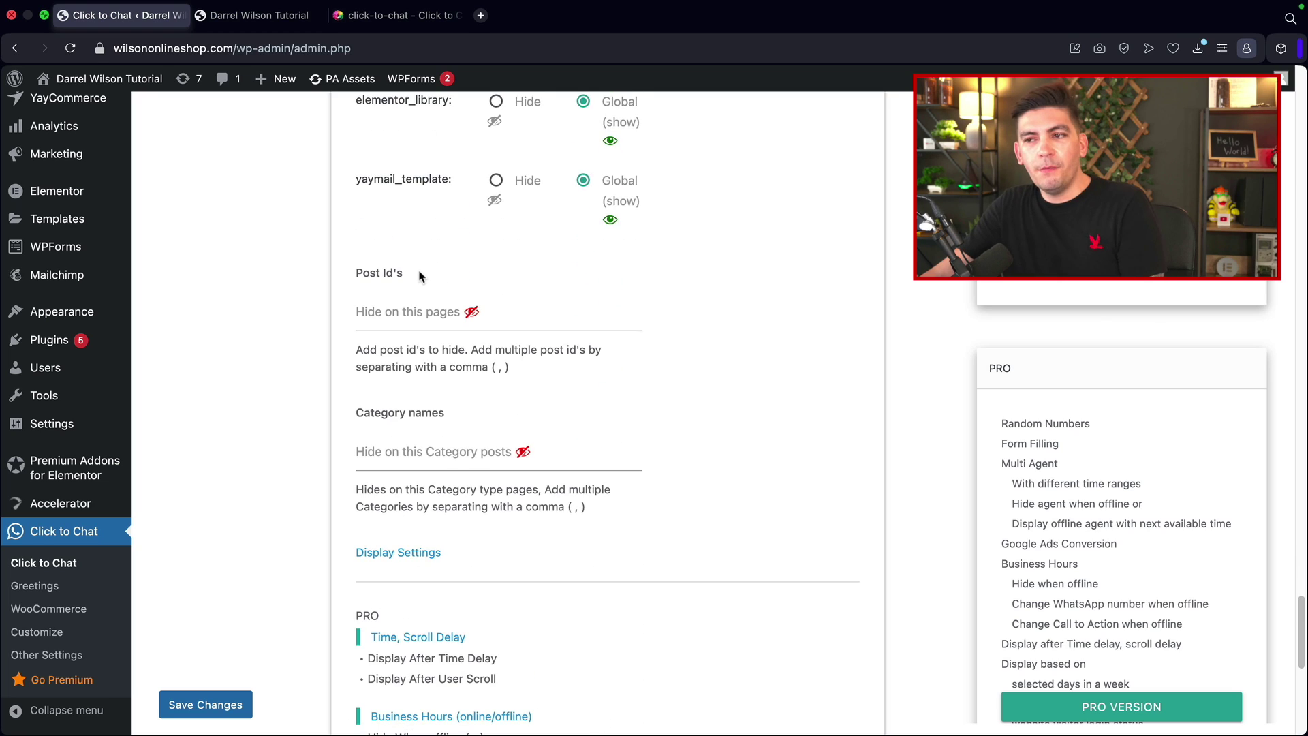
left_click_drag(409, 273, 355, 280)
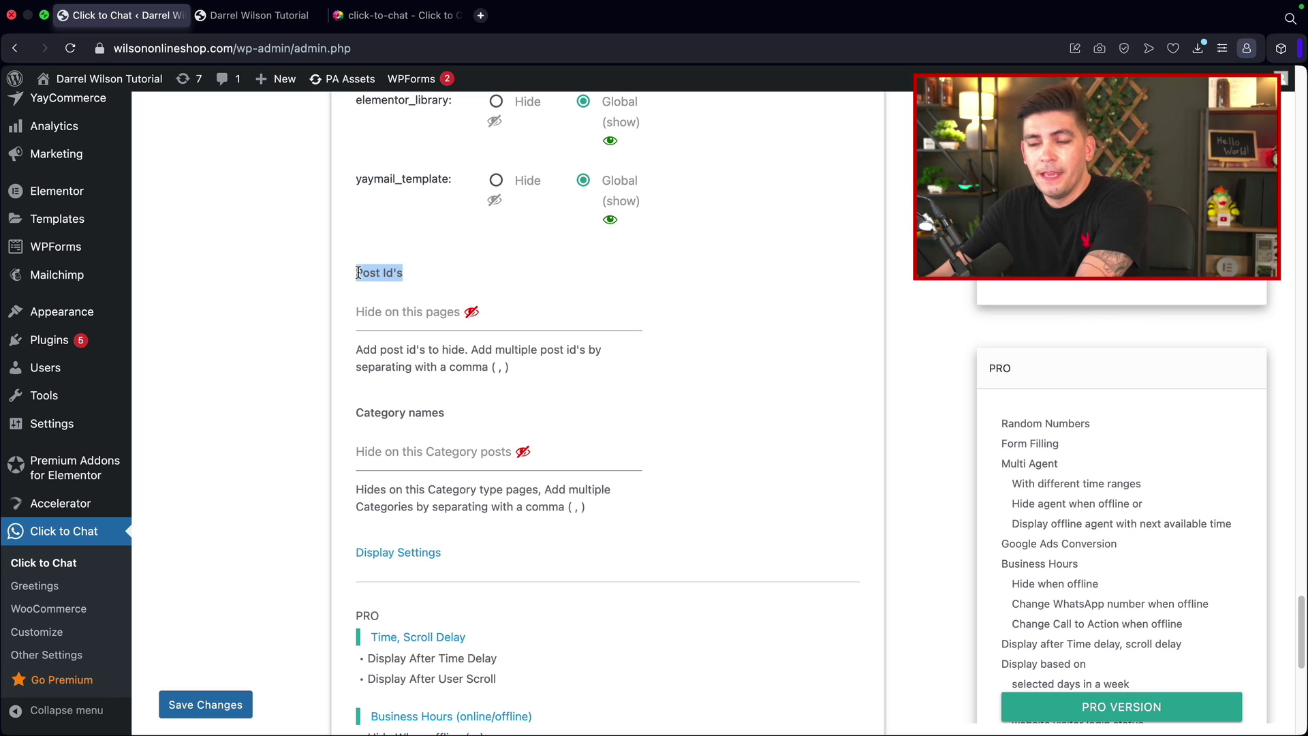
scroll(402, 433, "down", 5)
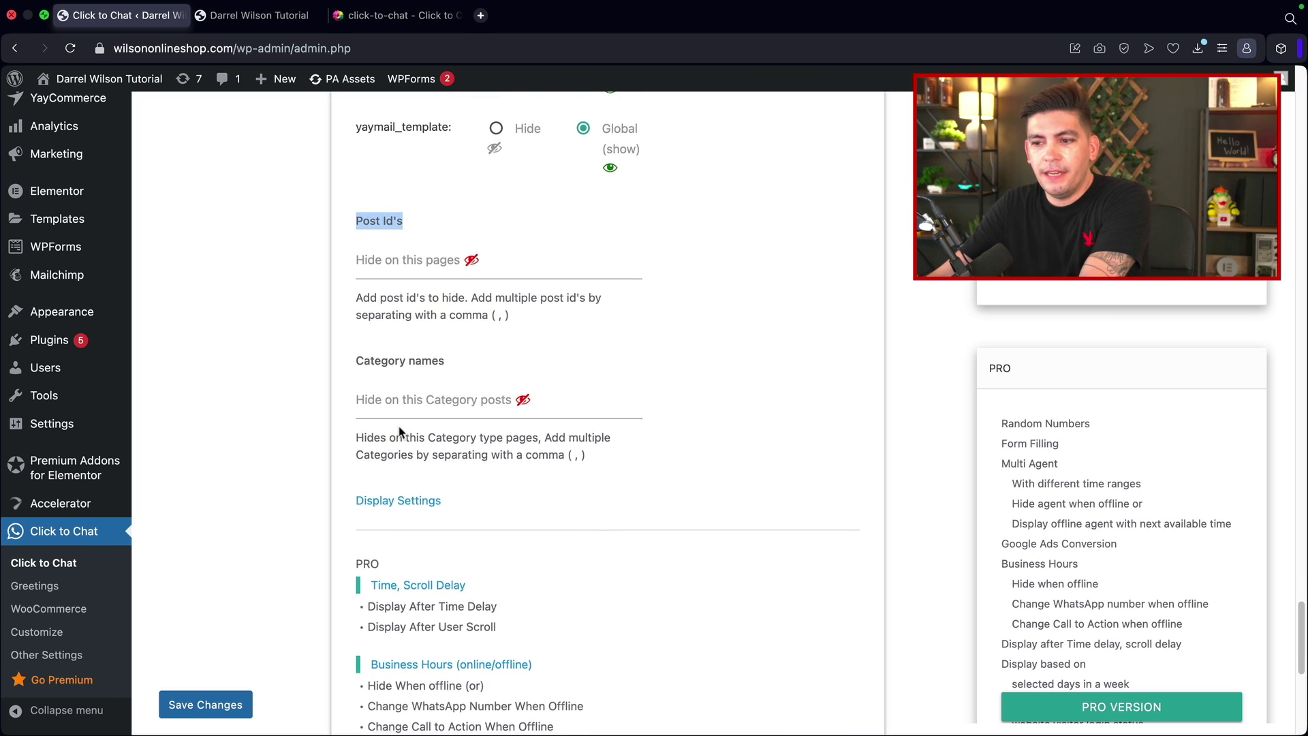
scroll(396, 428, "down", 2)
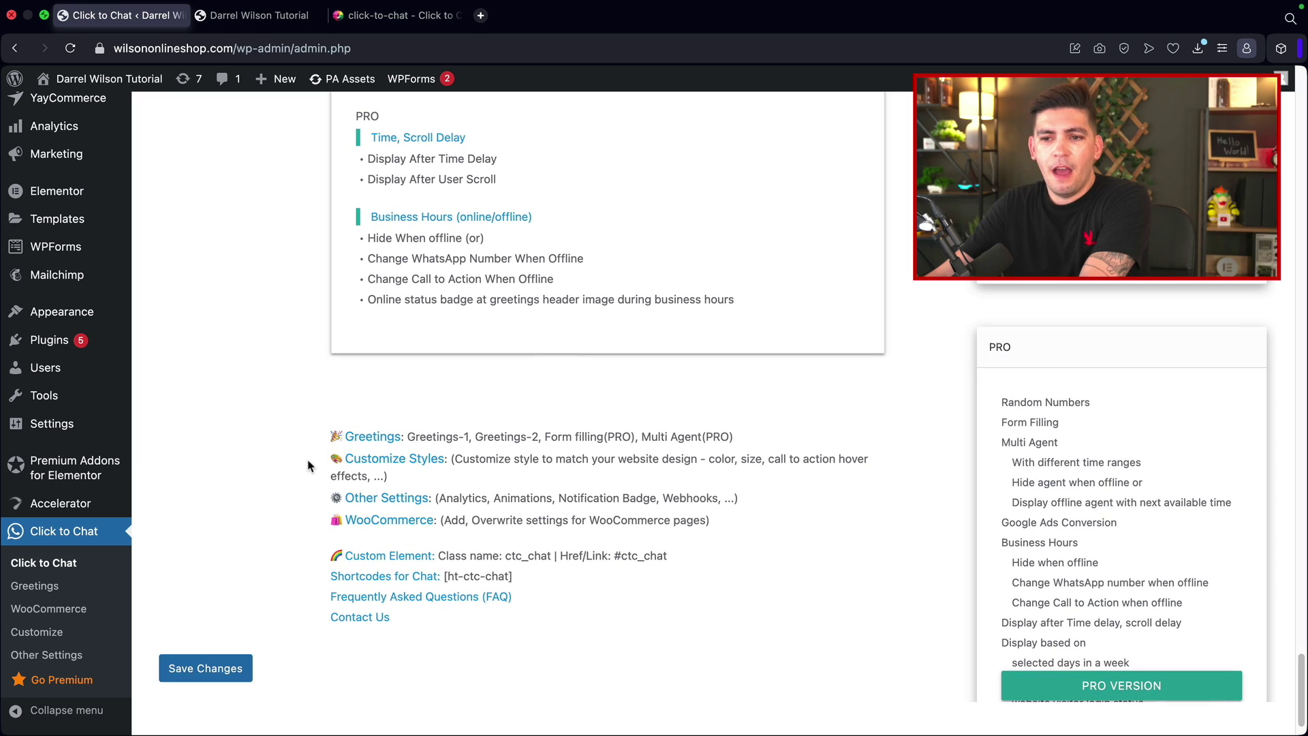
scroll(303, 480, "up", 10)
scroll(303, 480, "up", 15)
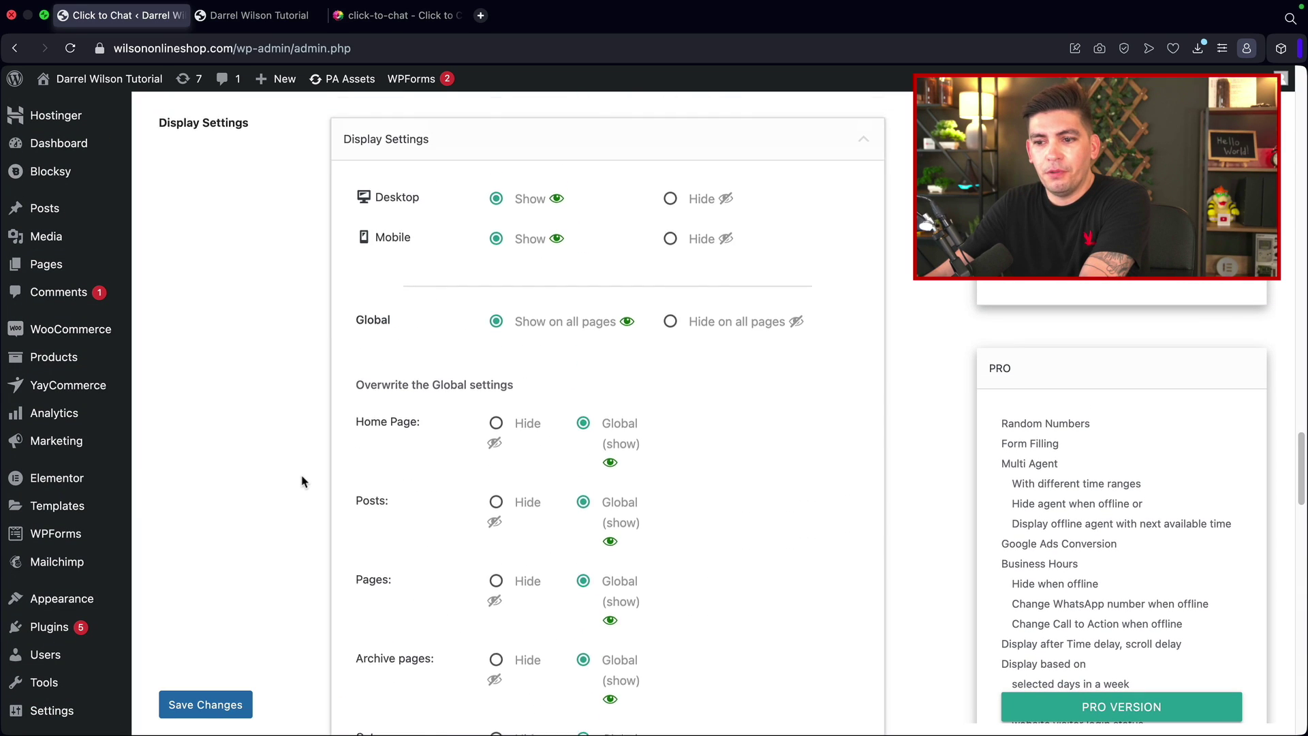
Save the display settings, then test the storefront's floating 'WhatsApp us' button.
left_click(220, 709)
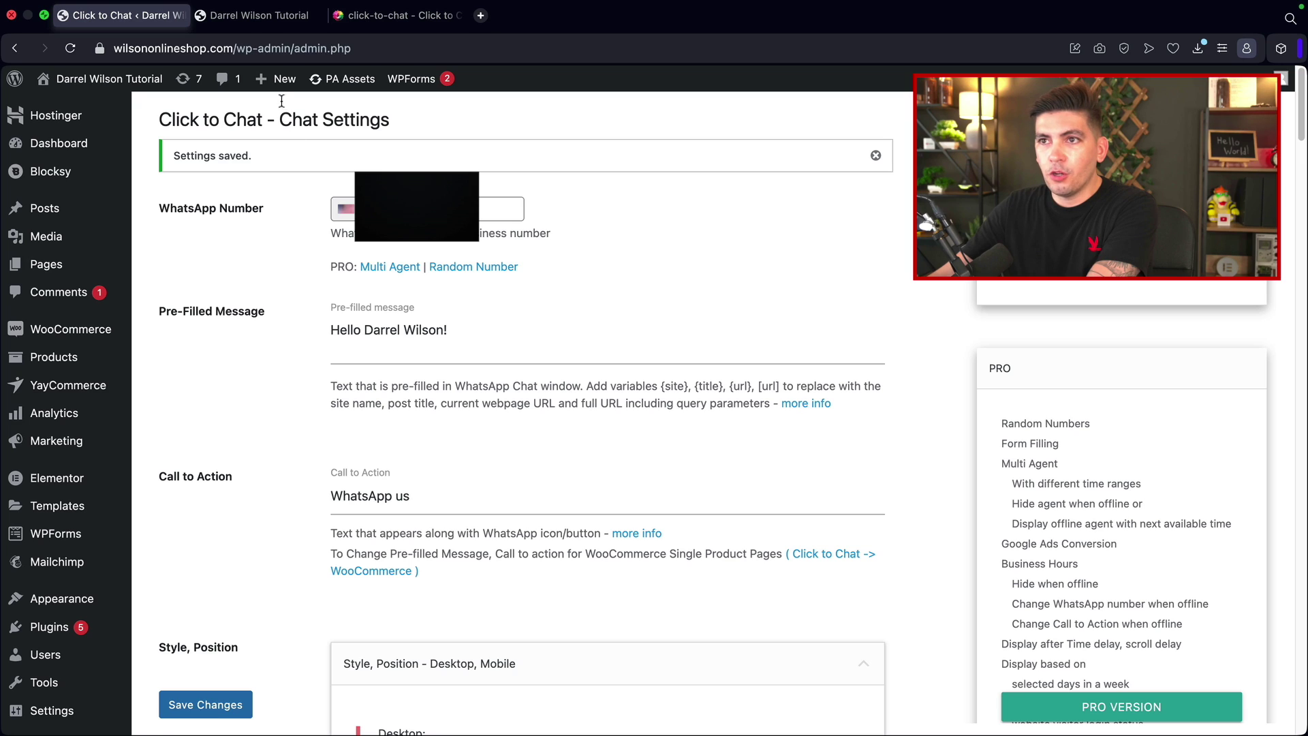
left_click(264, 20)
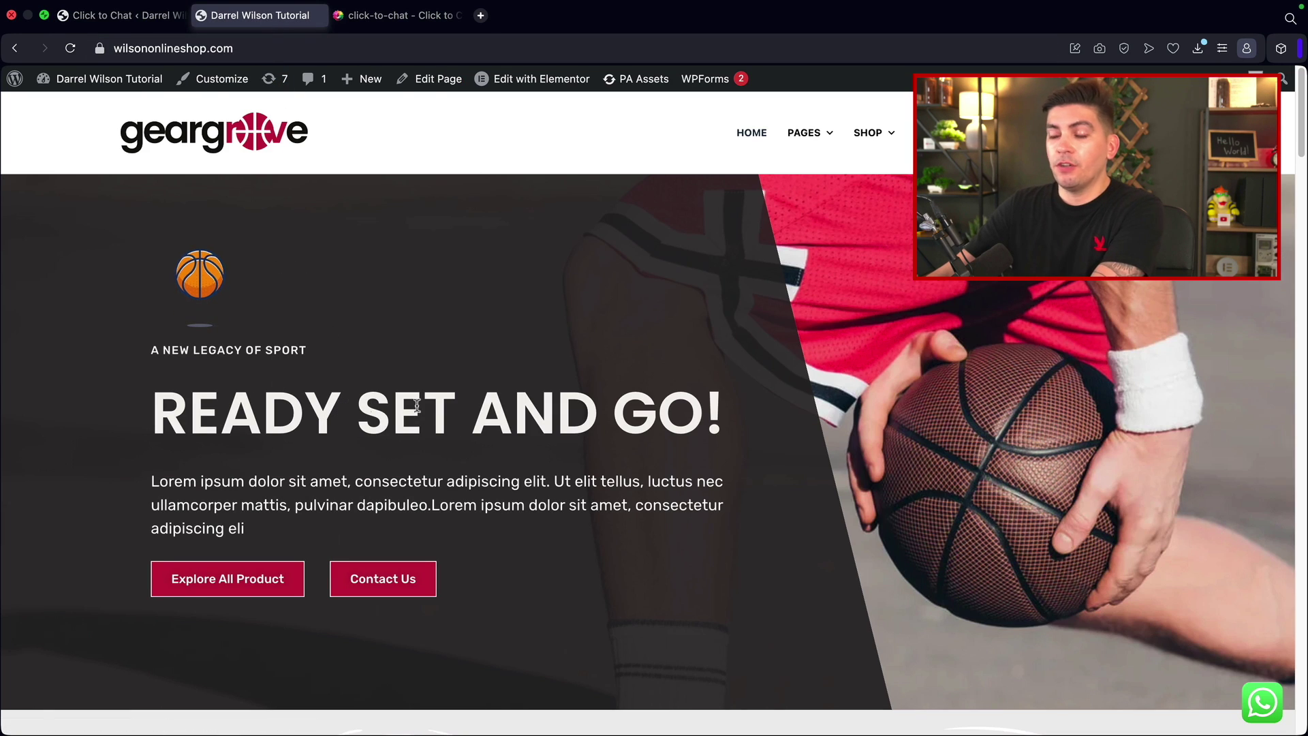
left_click(1263, 705)
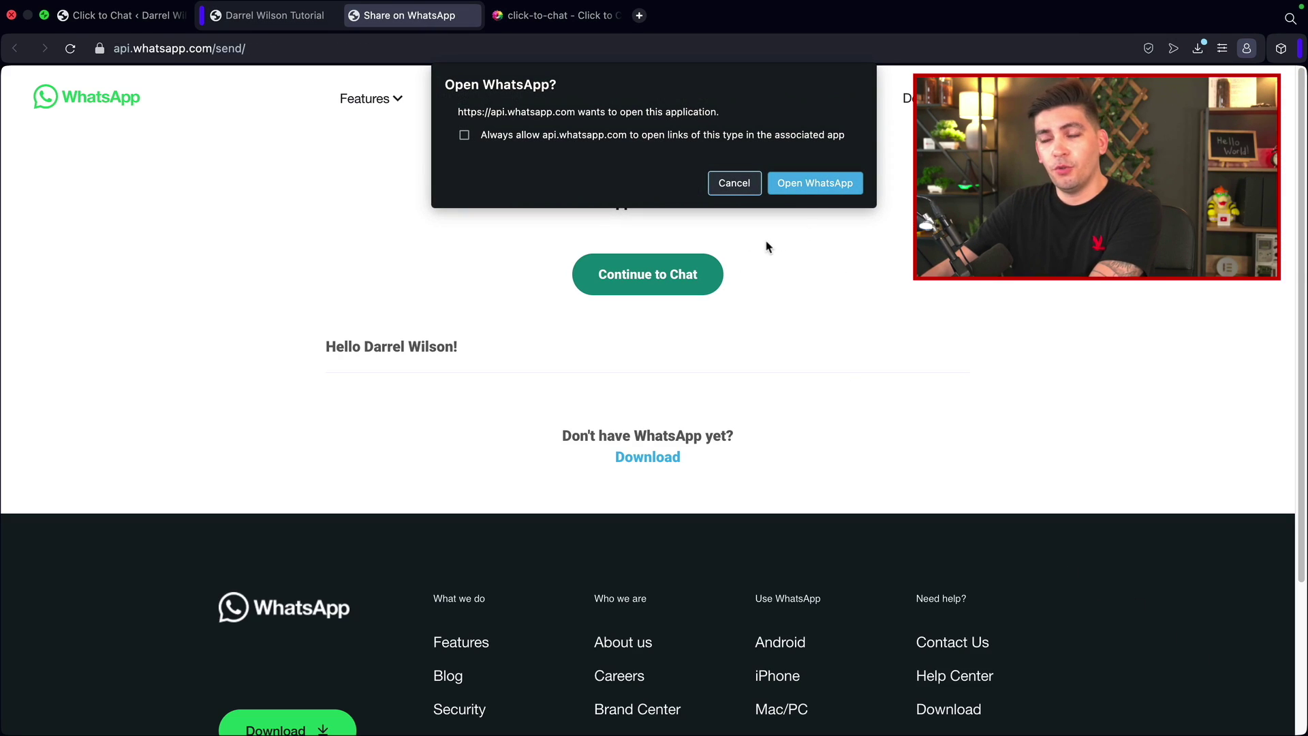
Open the chat in WhatsApp and check the pre-filled greeting in the message box.
left_click(815, 182)
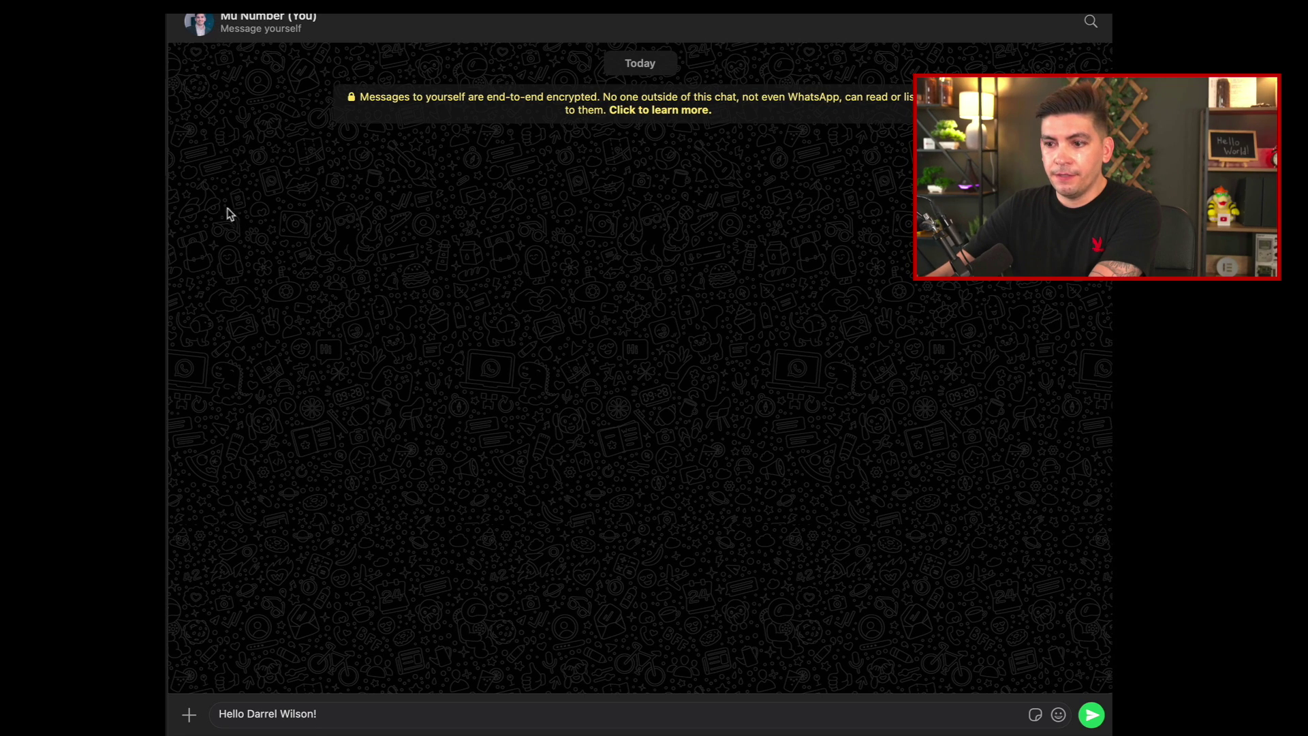
left_click_drag(240, 713, 329, 712)
left_click(350, 713)
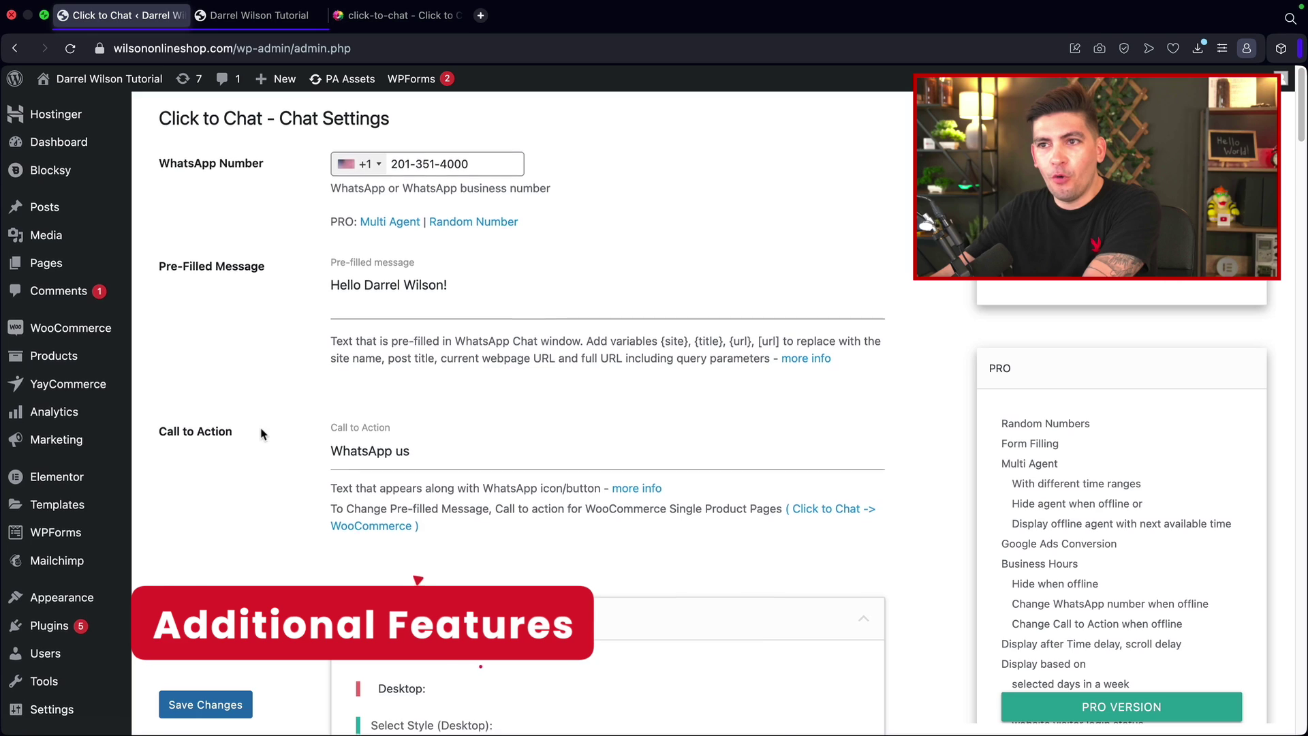
Select 'Greetings-1 - Customizable Design' as the greeting dialog and save the setting.
scroll(68, 484, "down", 7)
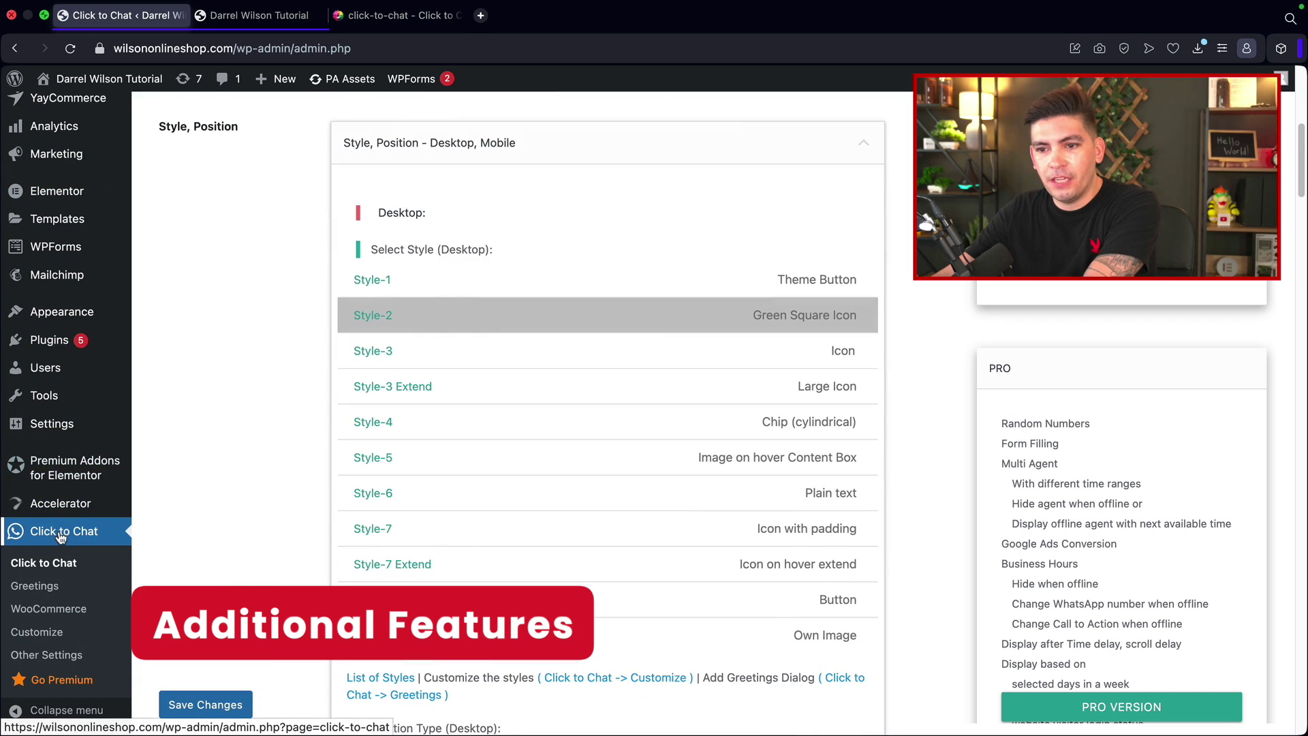
left_click(47, 596)
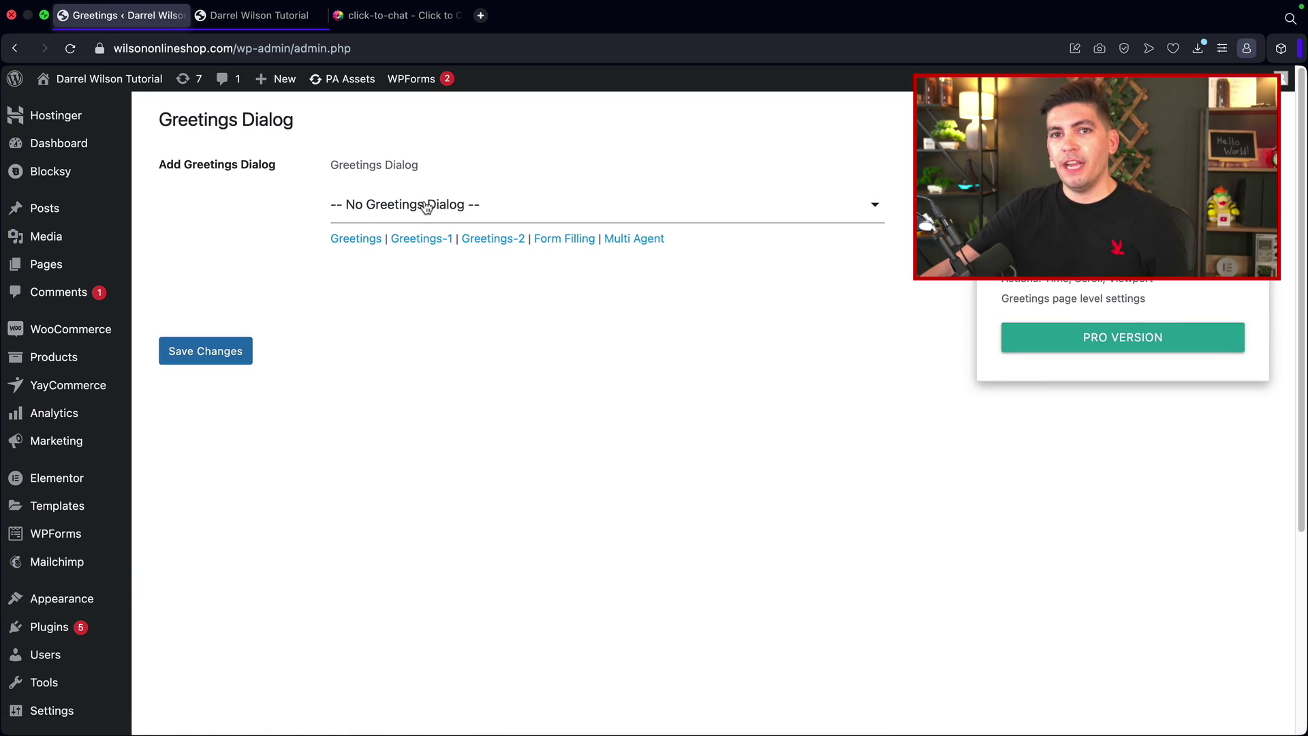
left_click(426, 208)
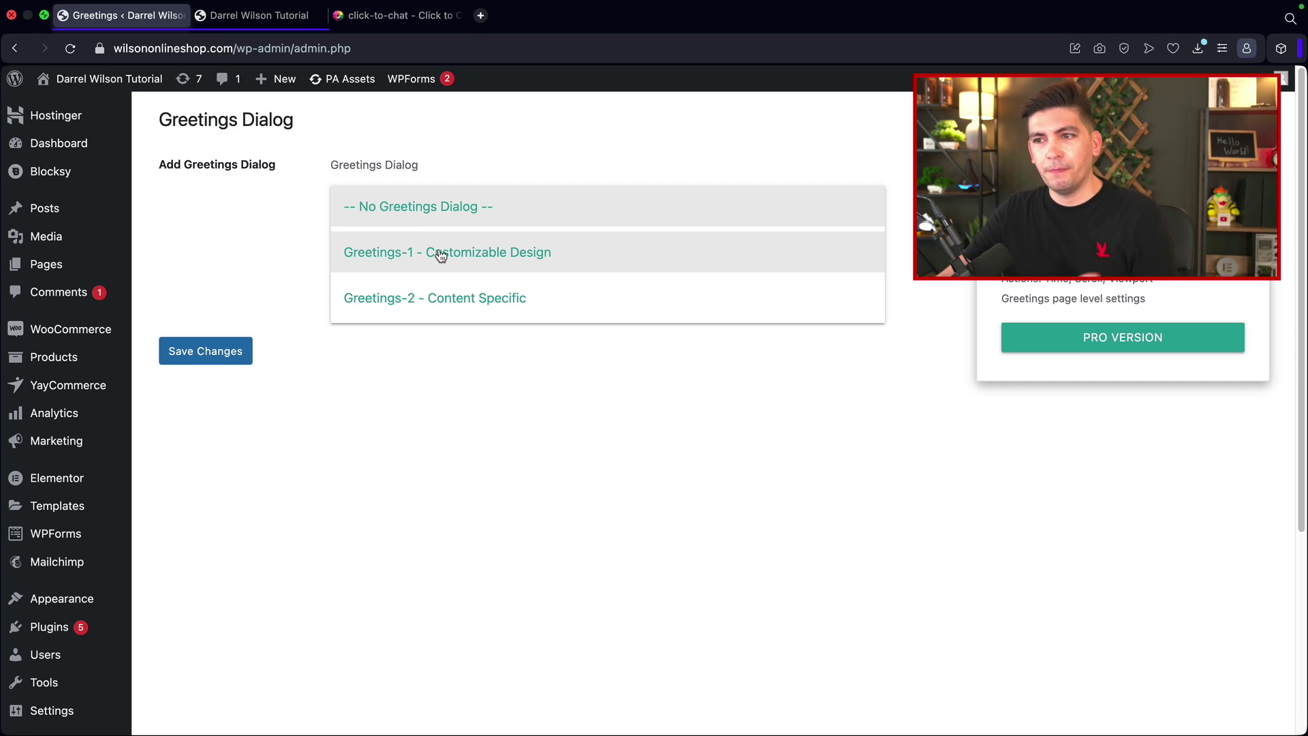
left_click(518, 259)
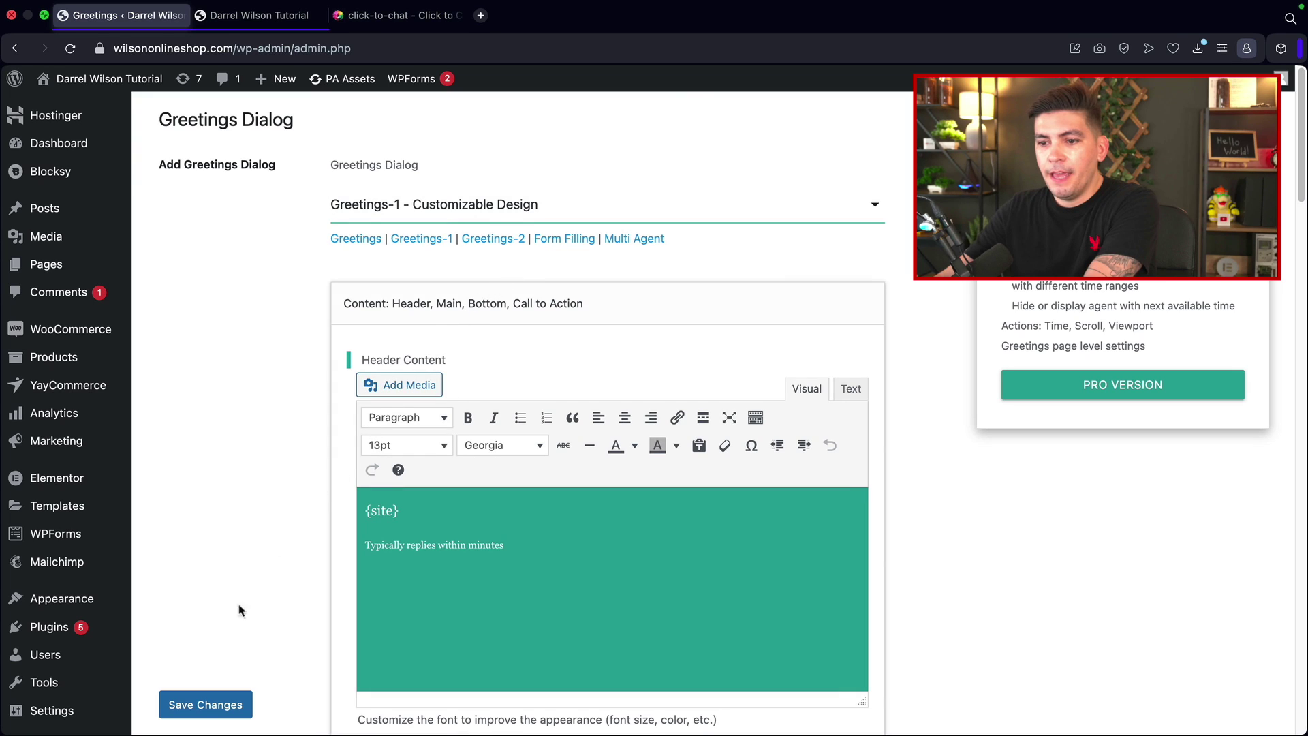
left_click(221, 701)
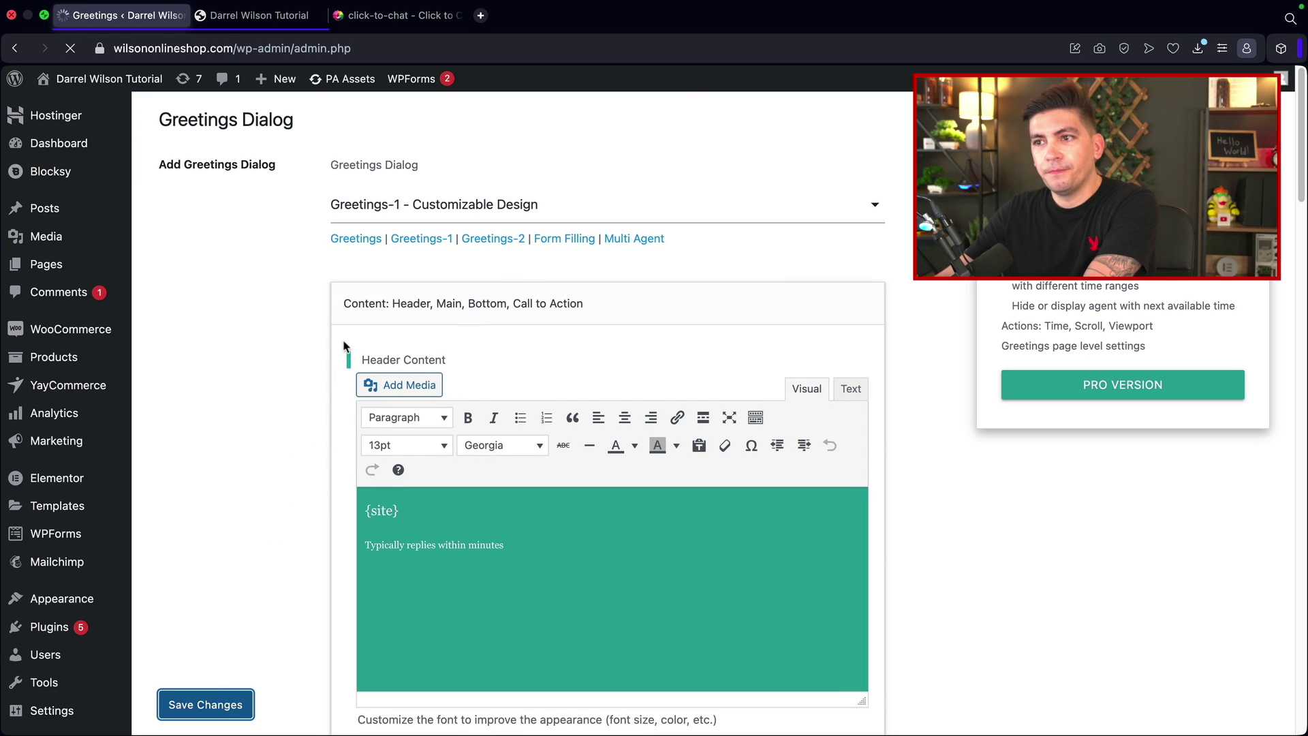
left_click(255, 20)
Reload the storefront to review the popup's reply-time line and 'Home' page question, then return to settings.
left_click(71, 55)
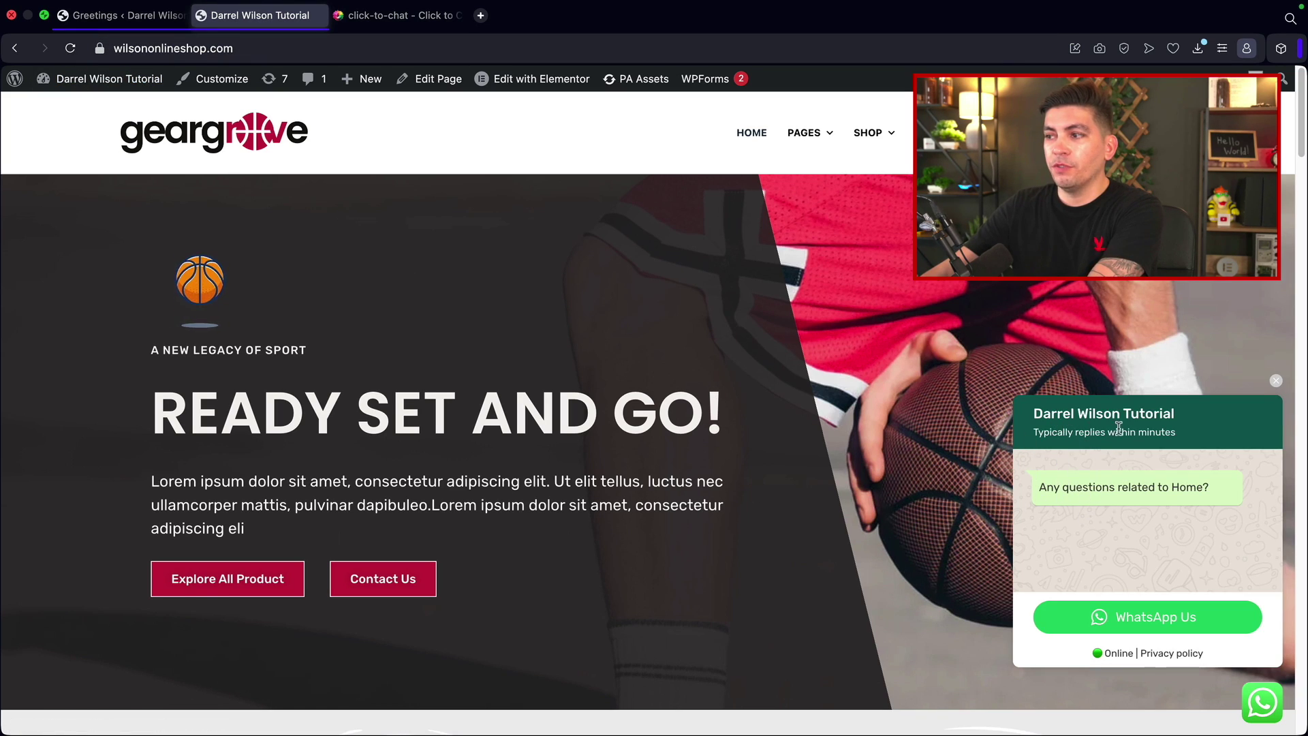
left_click_drag(1044, 435, 1129, 472)
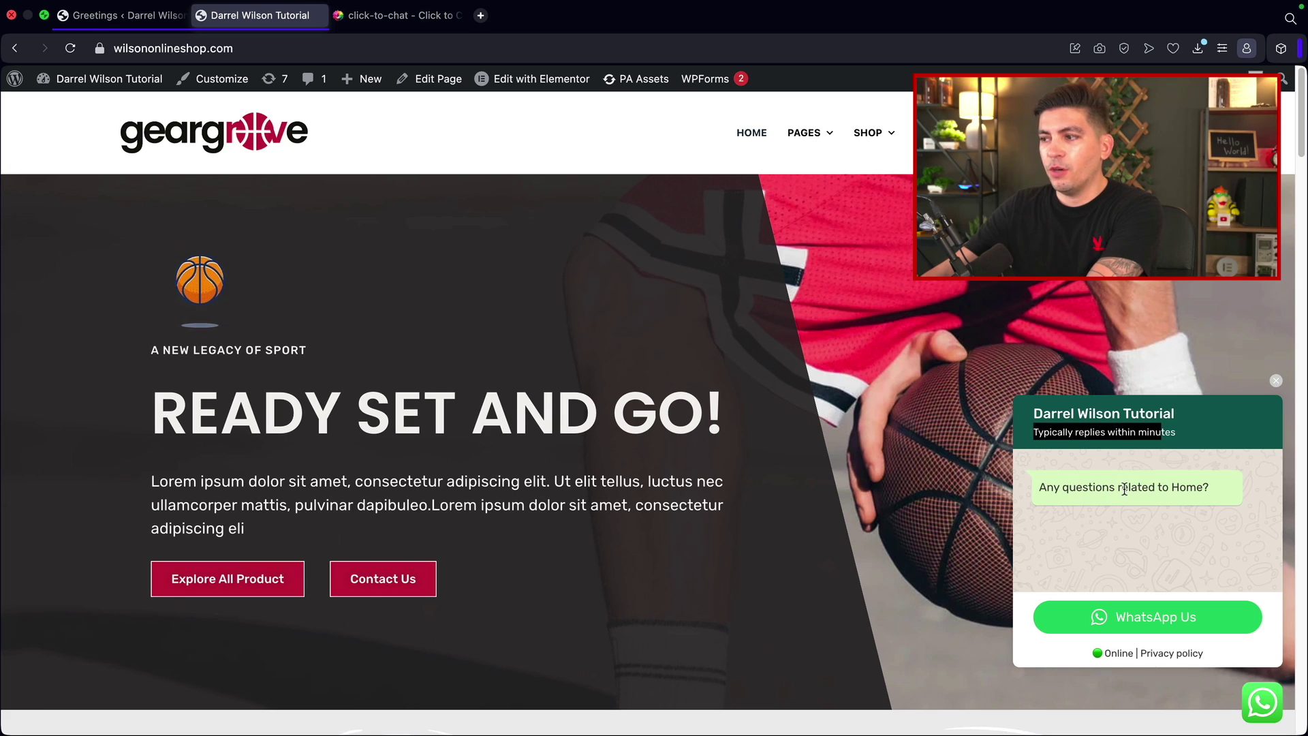
left_click_drag(1095, 488, 1211, 492)
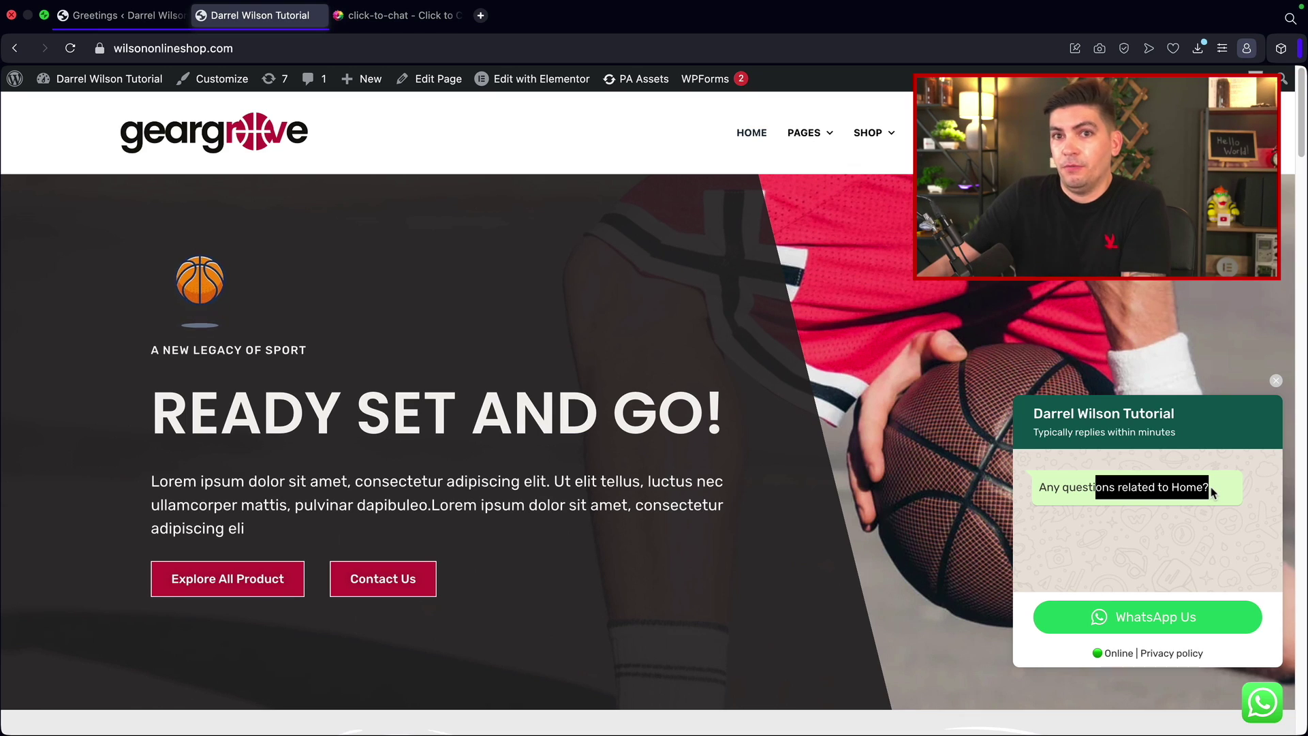
left_click_drag(1181, 483, 1211, 488)
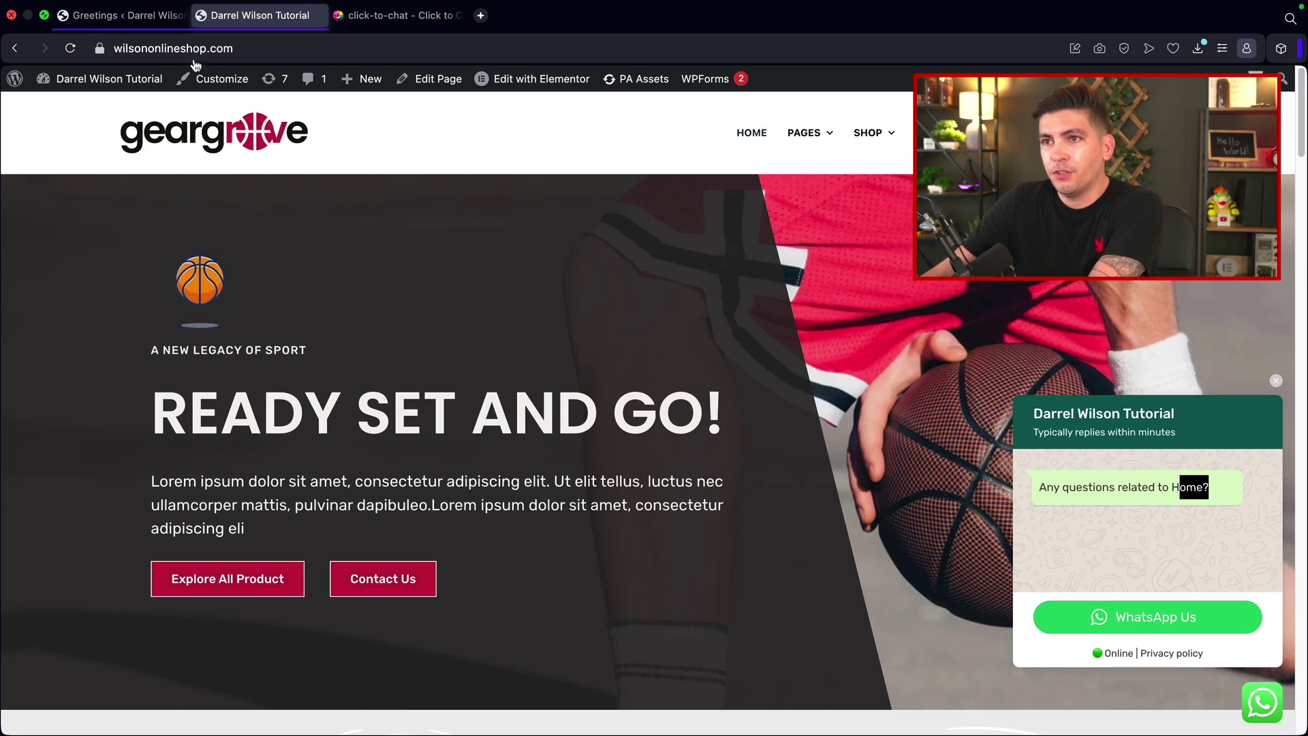
left_click(130, 15)
scroll(678, 217, "down", 3)
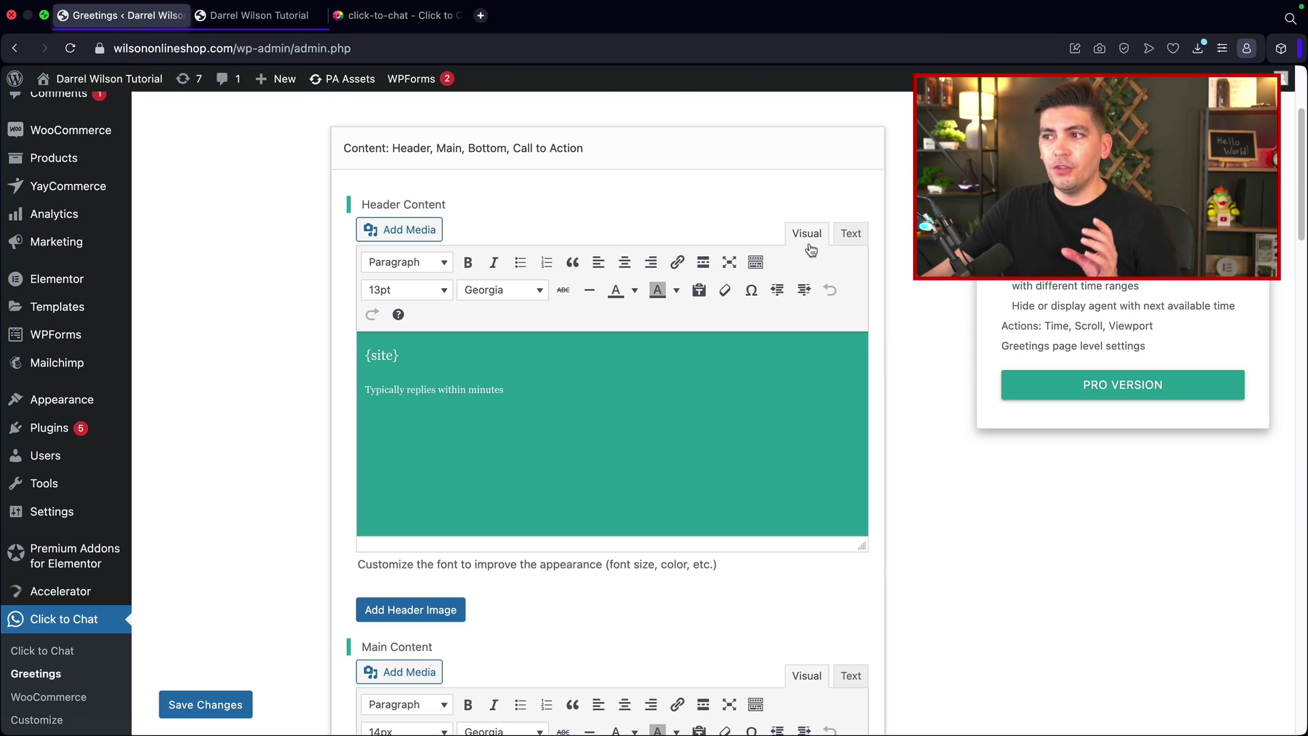
Replace the {site} placeholder in the header title with the site's domain name and save.
left_click(851, 234)
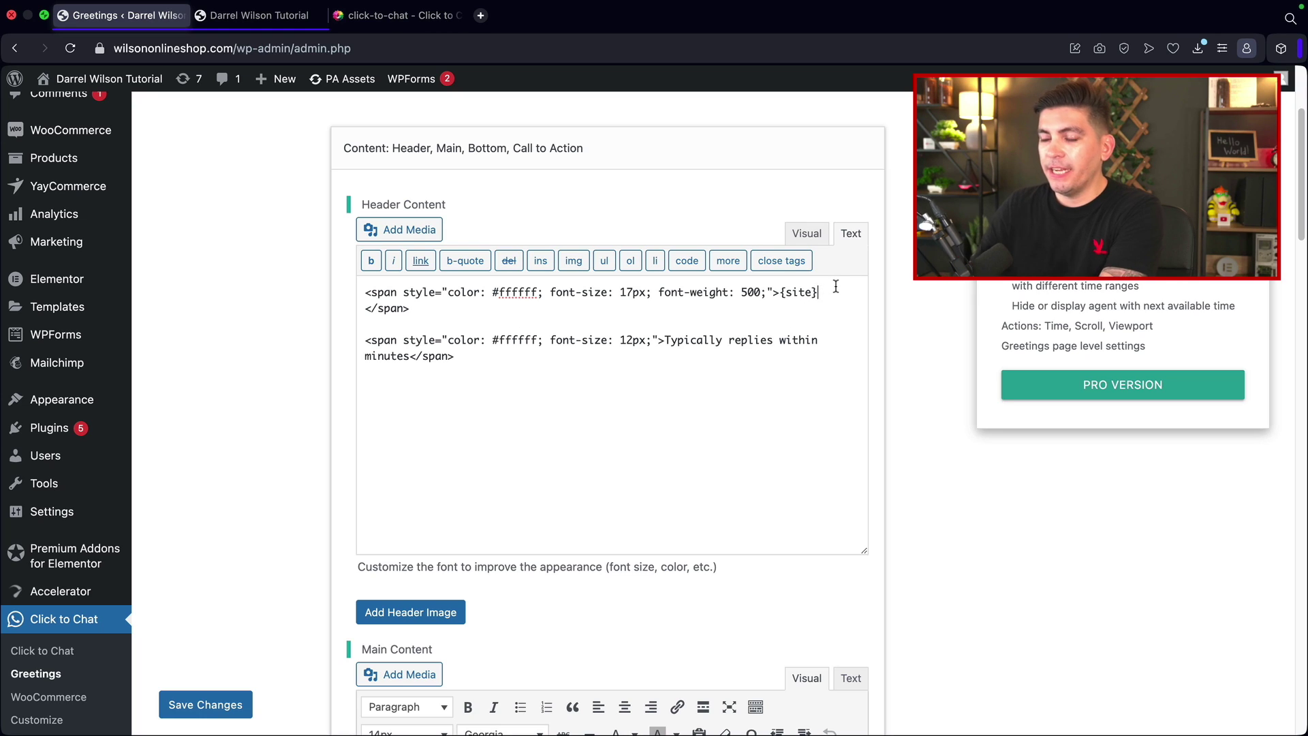
key("BackSpace")
type("DarrelWilson.com")
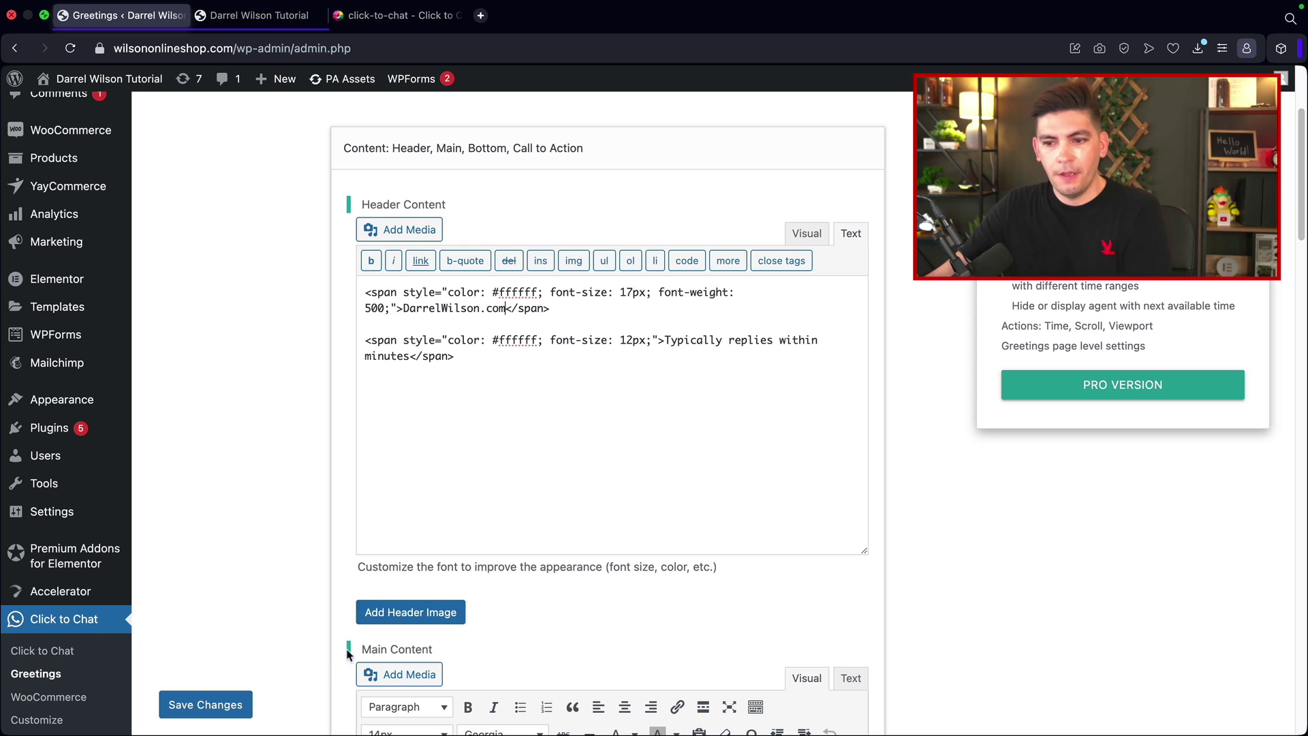
left_click(229, 707)
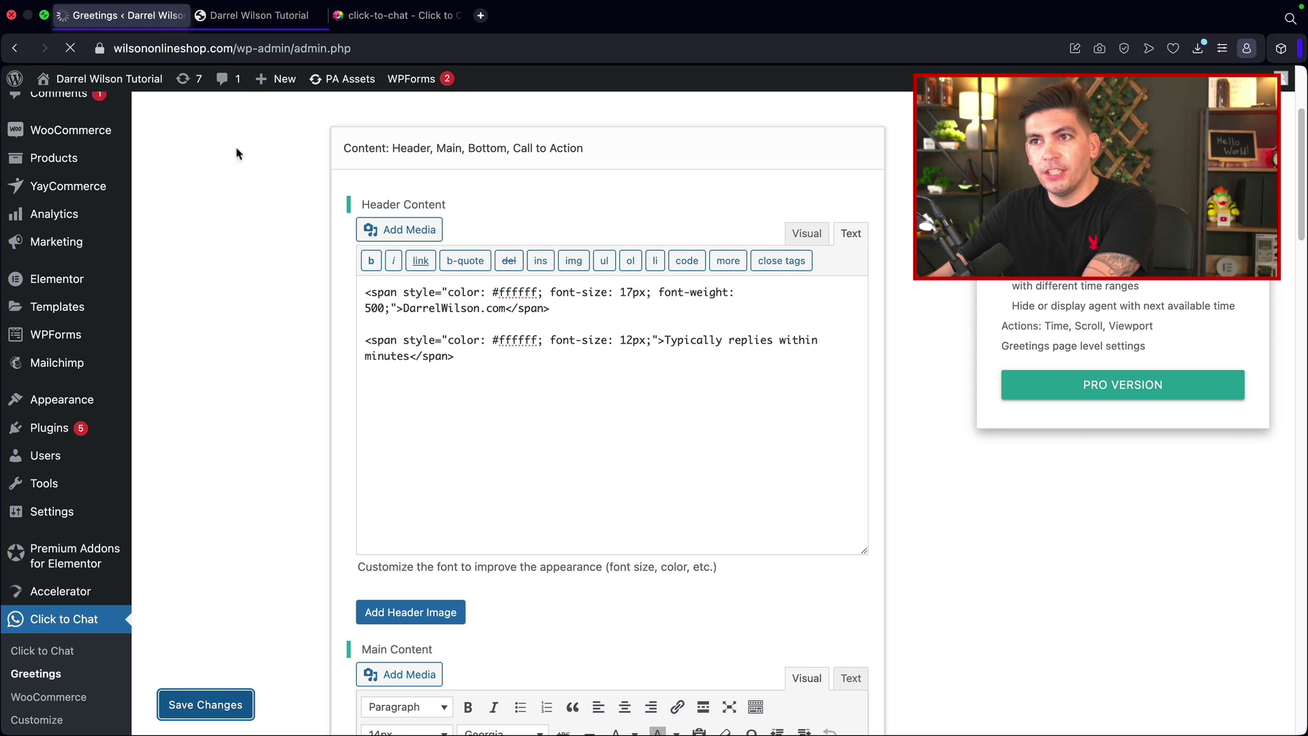
Reload the shop page and check the updated widget title.
left_click(251, 16)
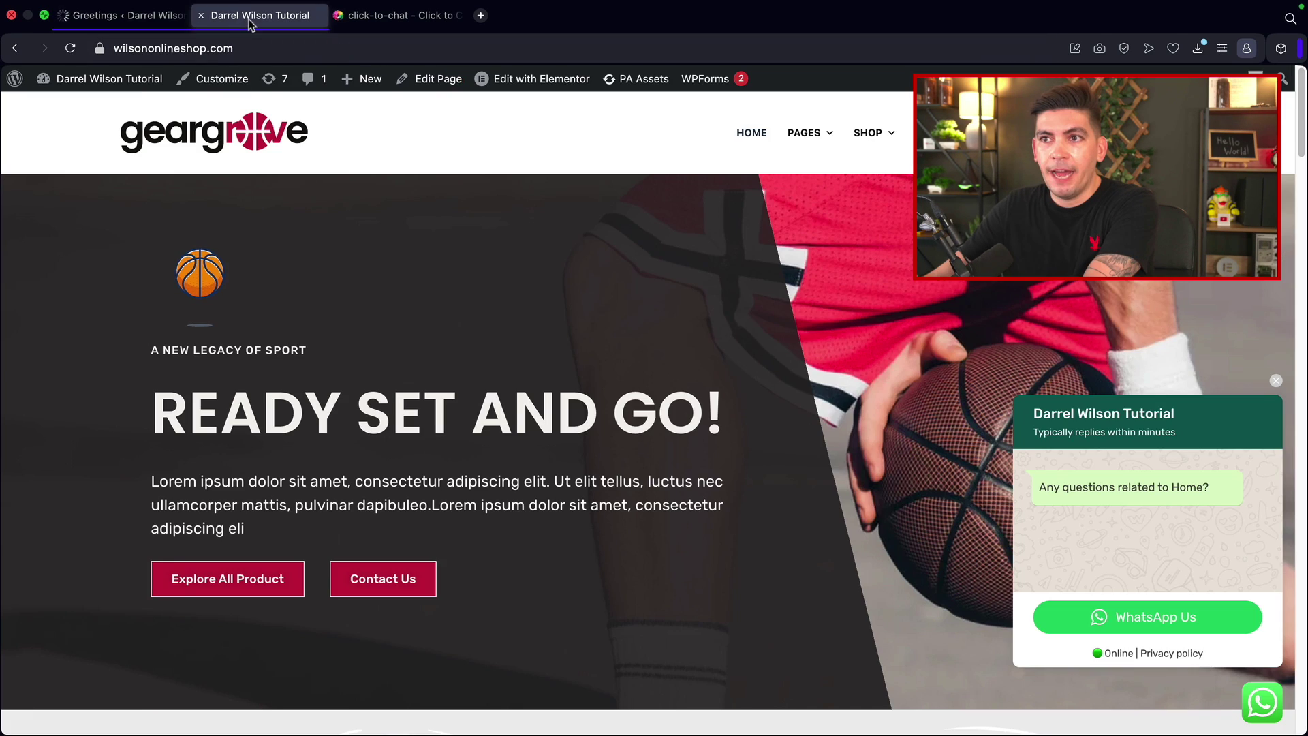
left_click(70, 49)
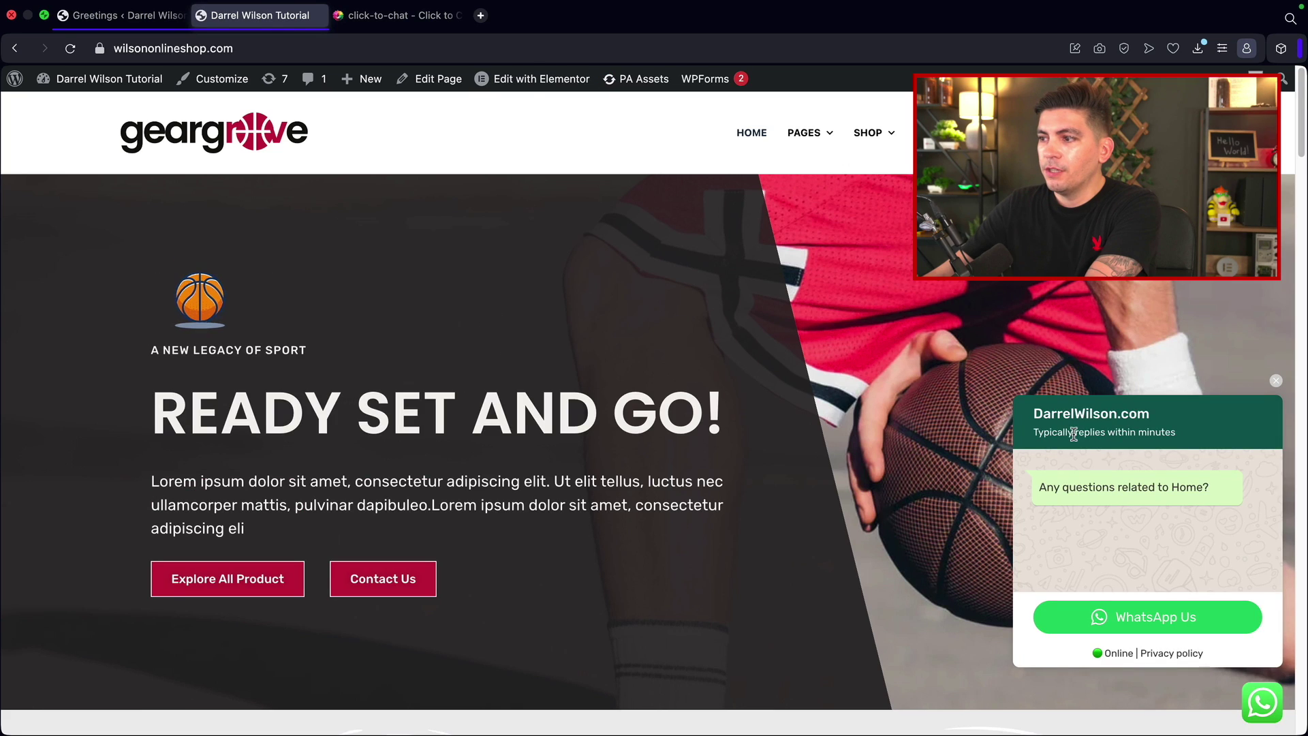
left_click_drag(1150, 414, 1034, 418)
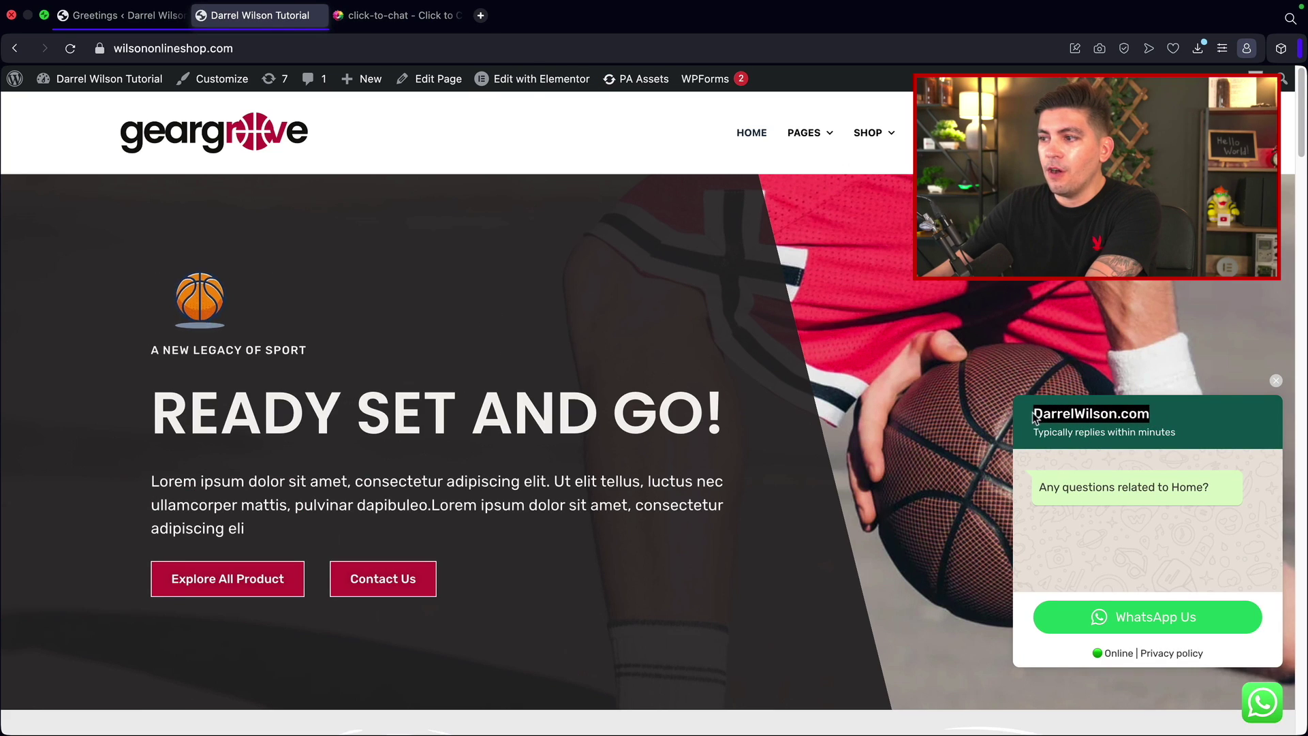
Upload the person4 photo and use it as the greeting header image.
left_click(129, 15)
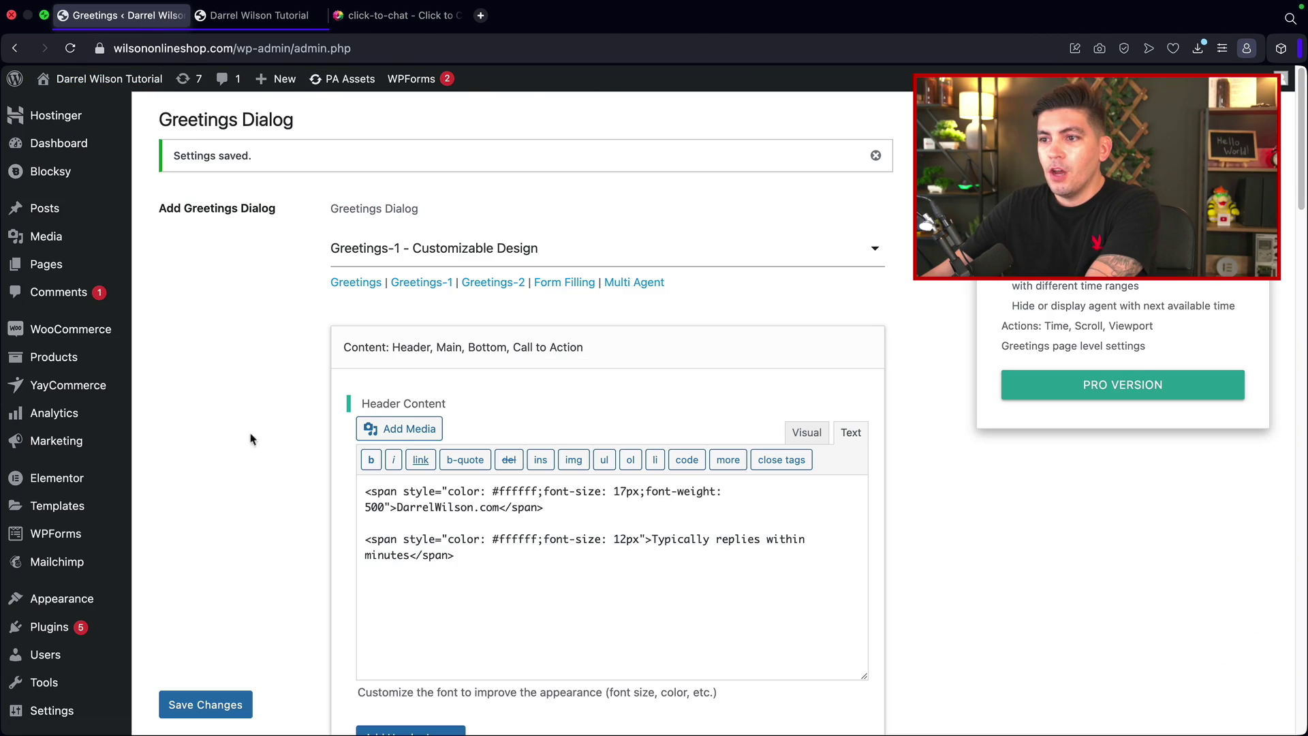
left_click(792, 437)
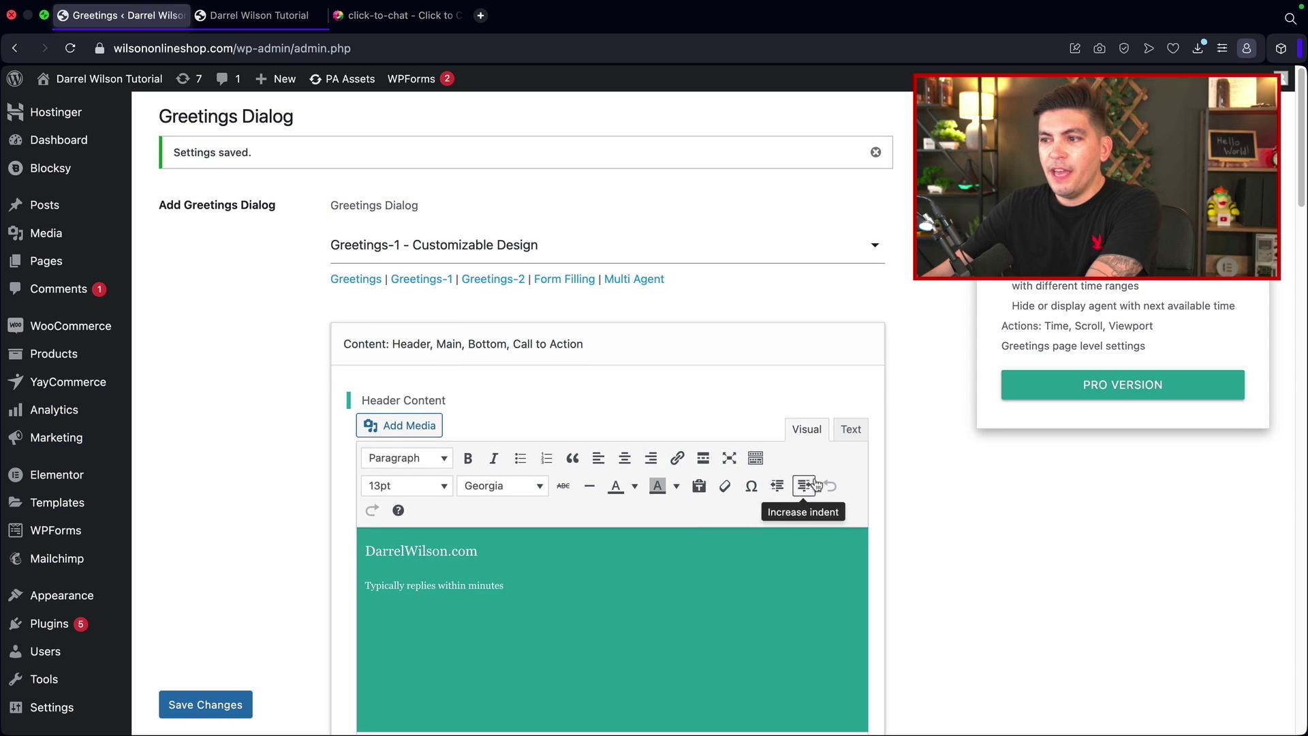
left_click(849, 431)
scroll(463, 442, "down", 4)
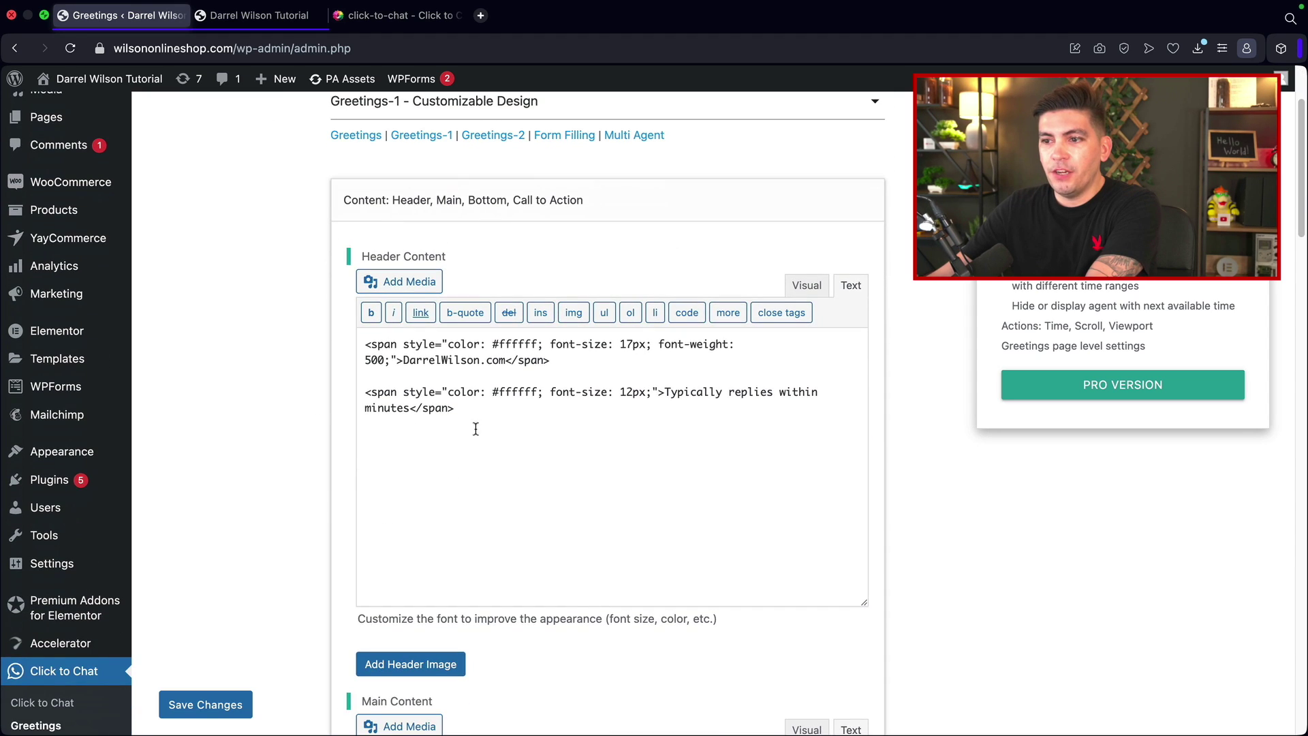
scroll(440, 437, "down", 6)
left_click(403, 462)
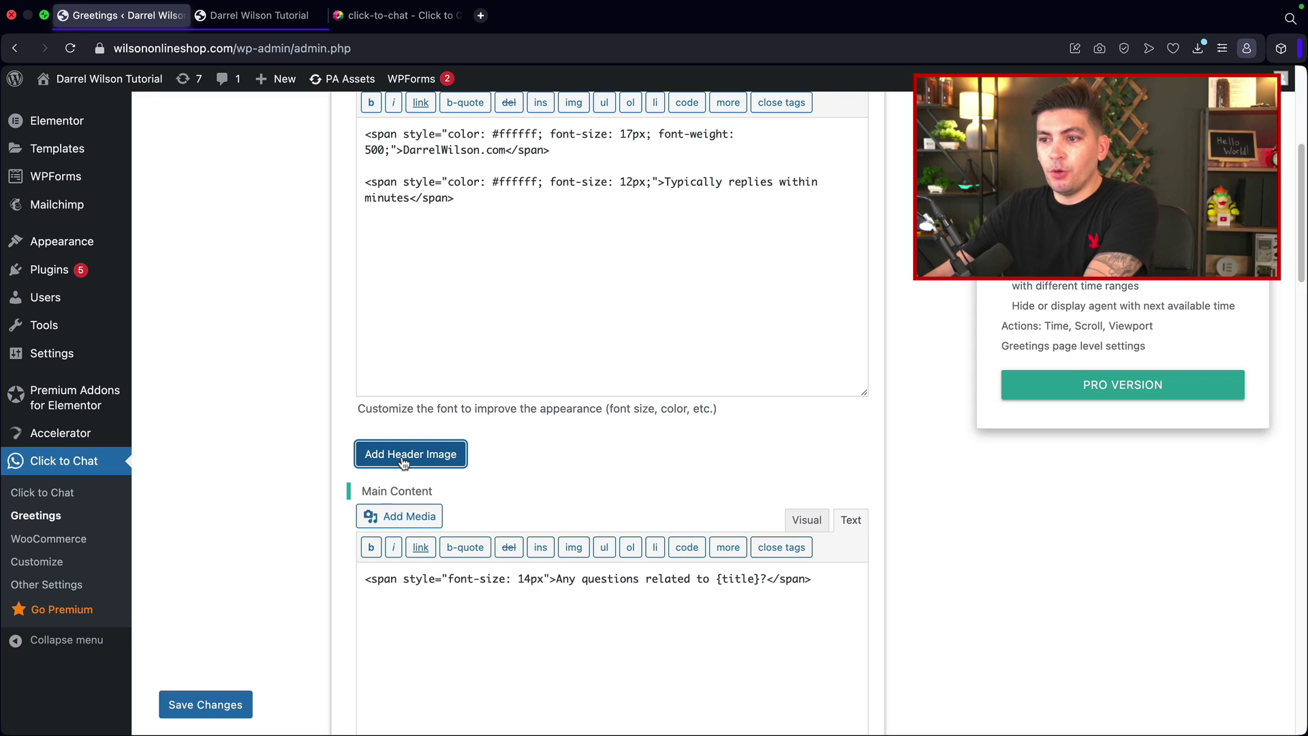
left_click(665, 410)
left_click(501, 468)
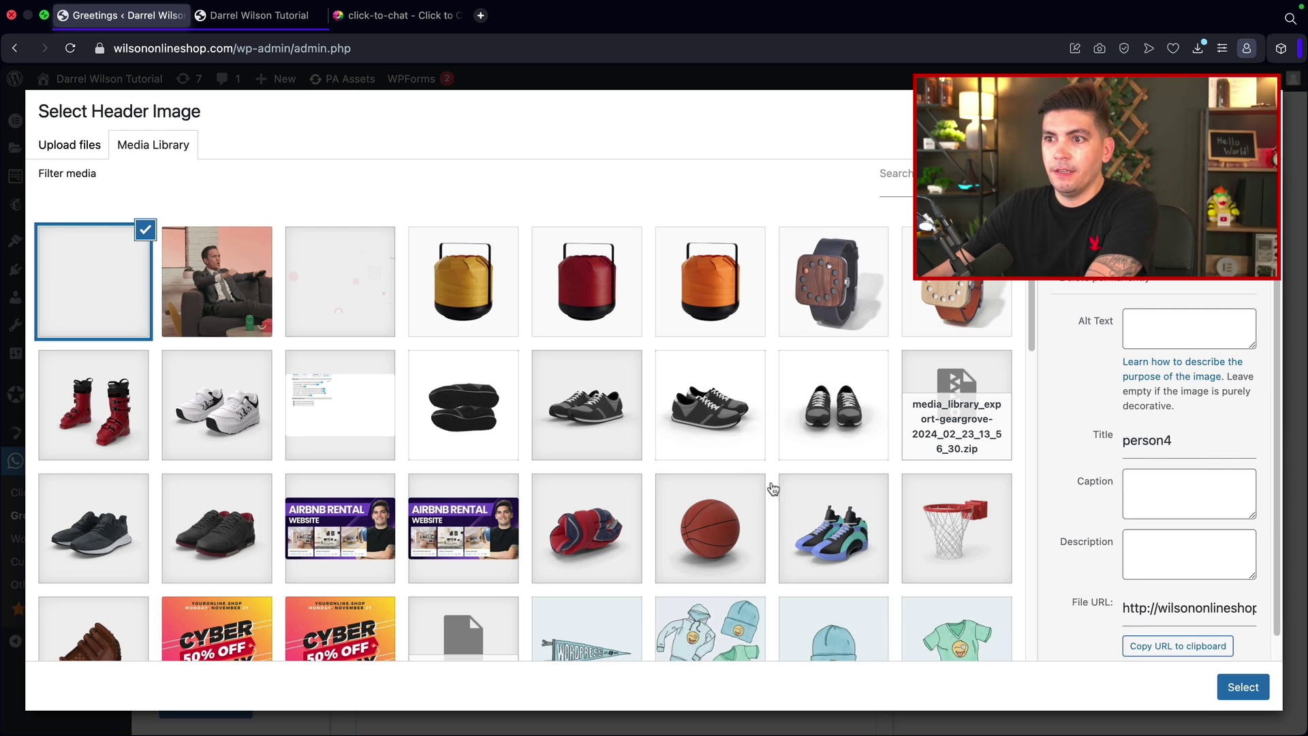
left_click(1231, 688)
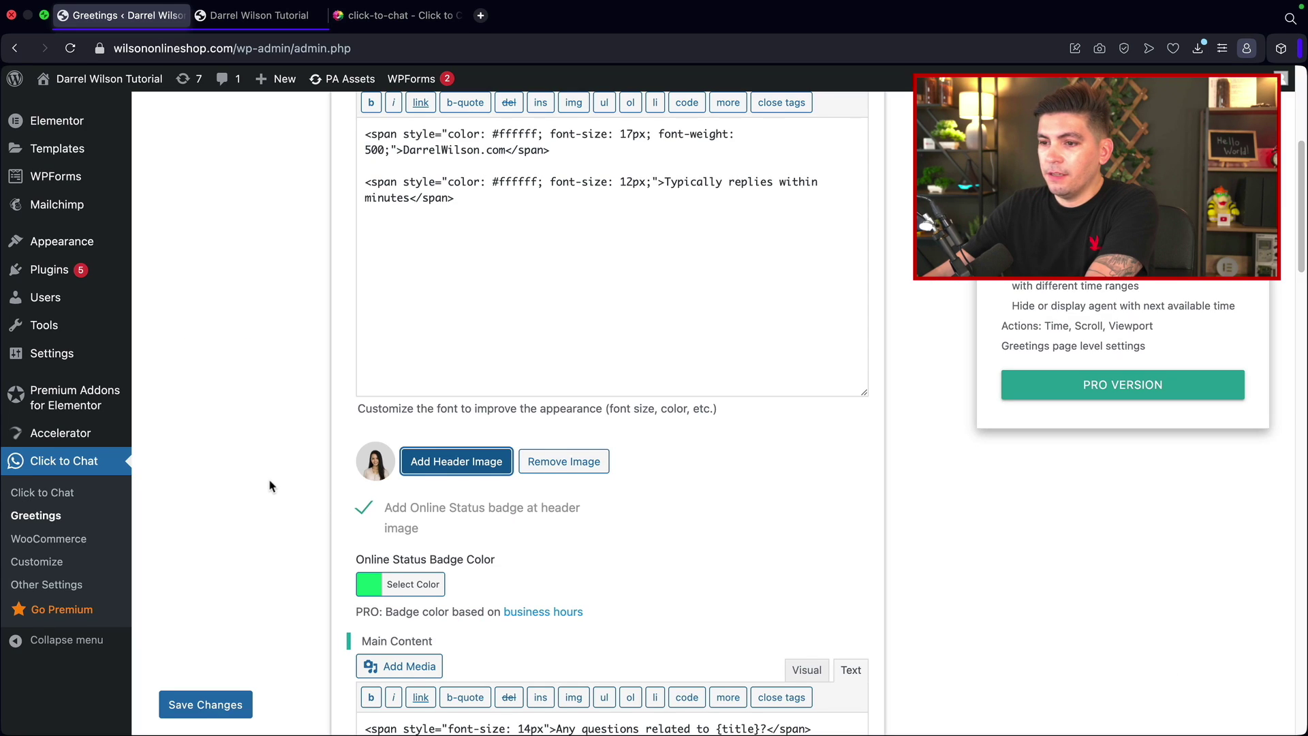
Save the greeting settings and reload the shop page to see the profile photo.
scroll(270, 485, "down", 1)
left_click(229, 706)
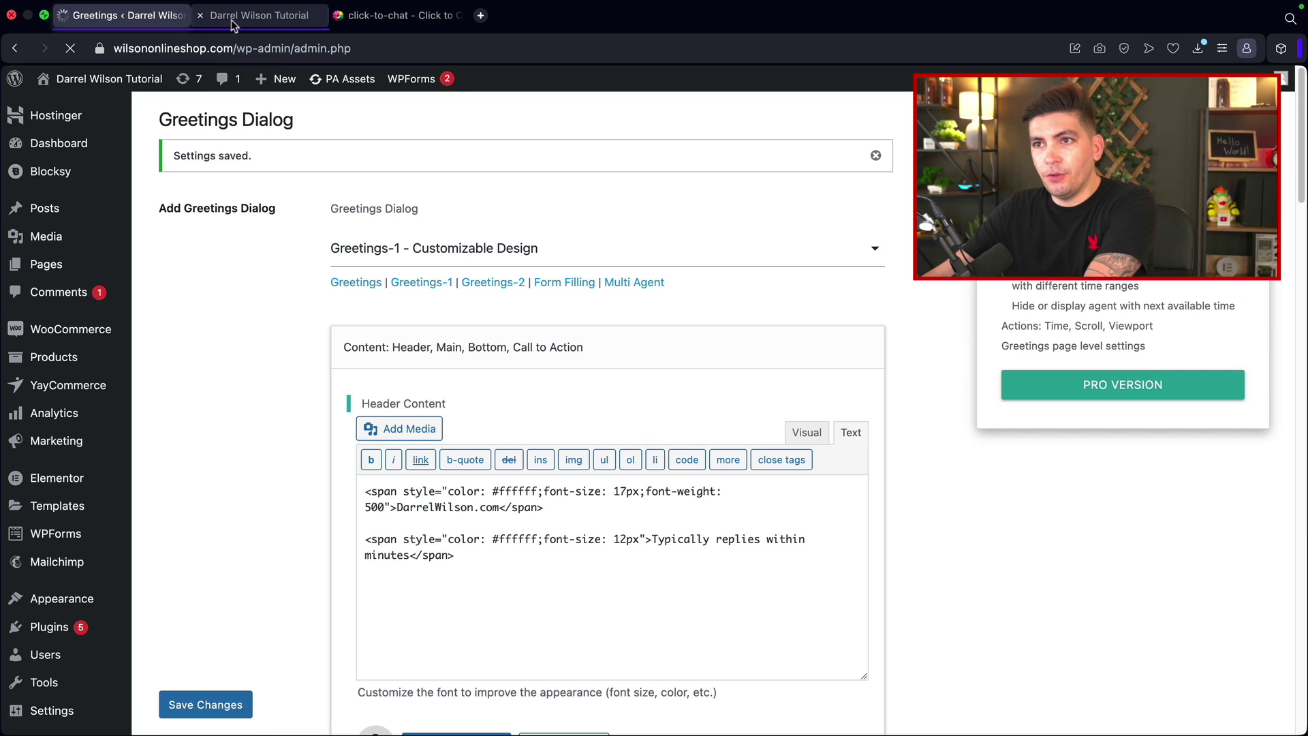
left_click(232, 16)
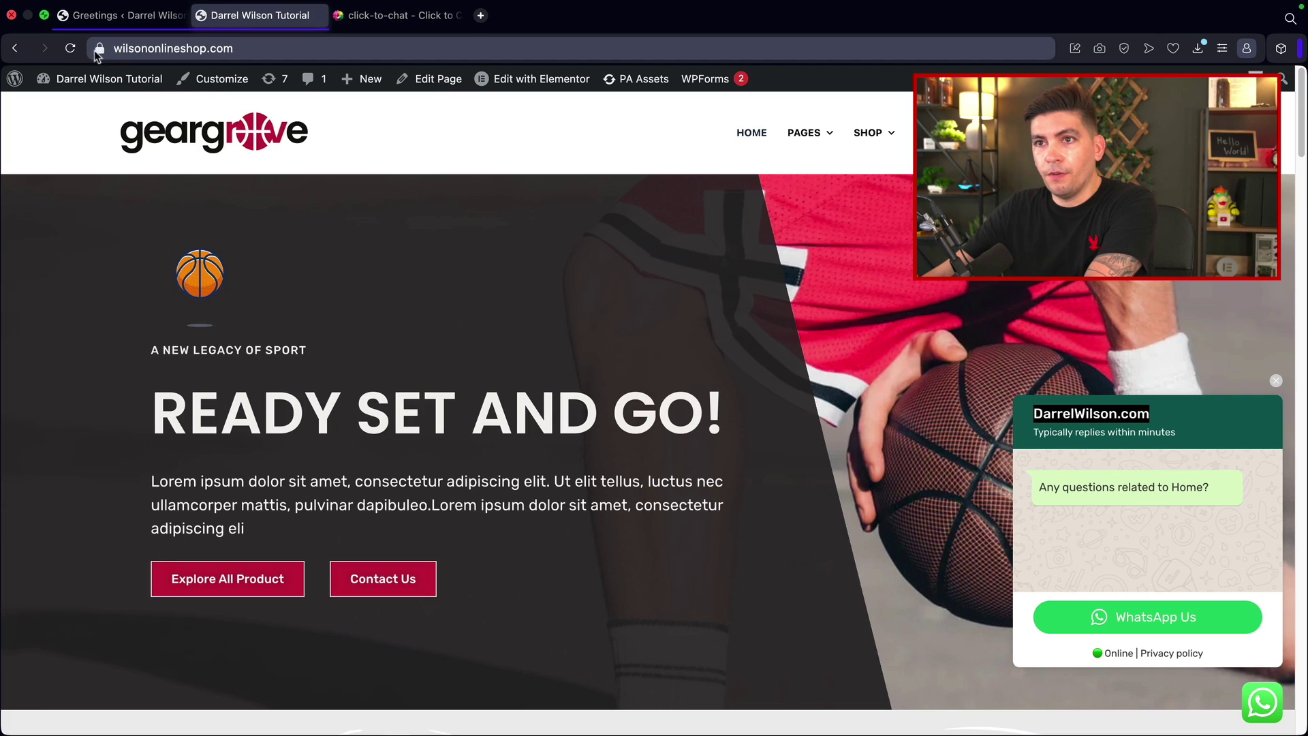
left_click(70, 48)
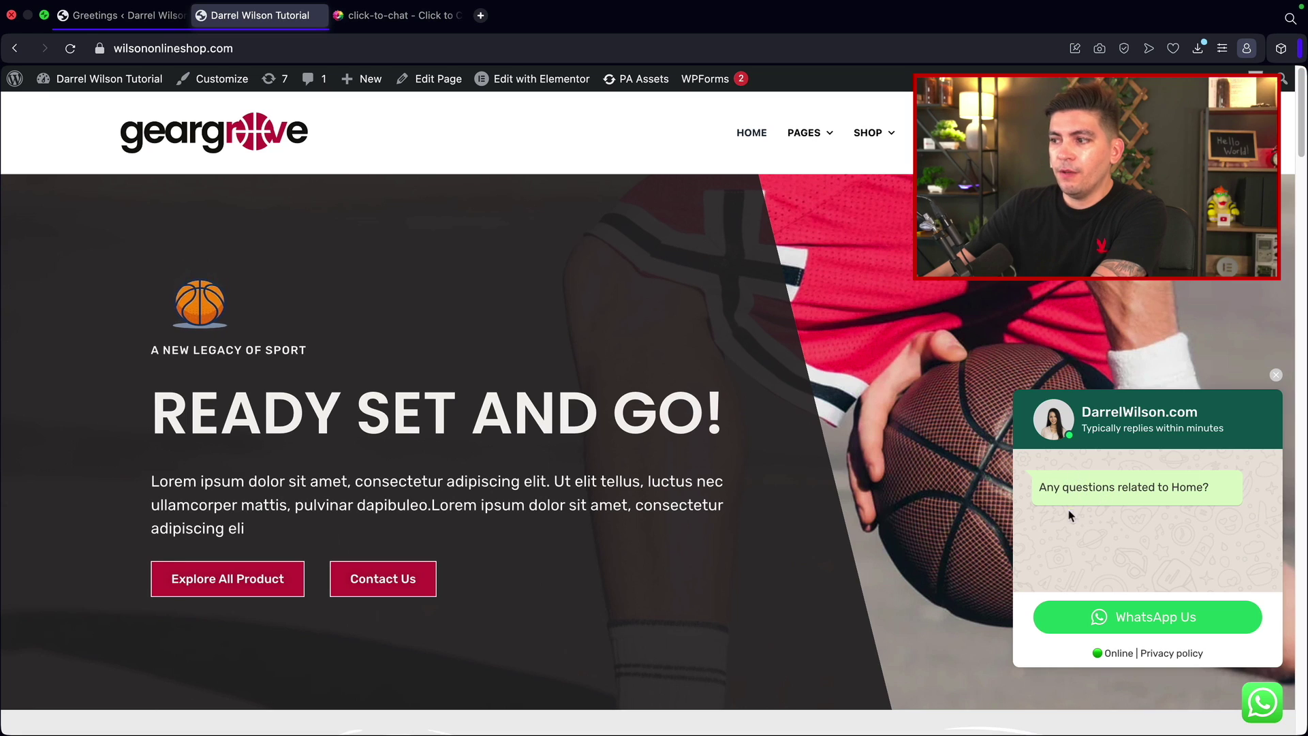
Open the online badge colour picker and close it without changing the colour.
left_click(150, 15)
scroll(280, 375, "down", 5)
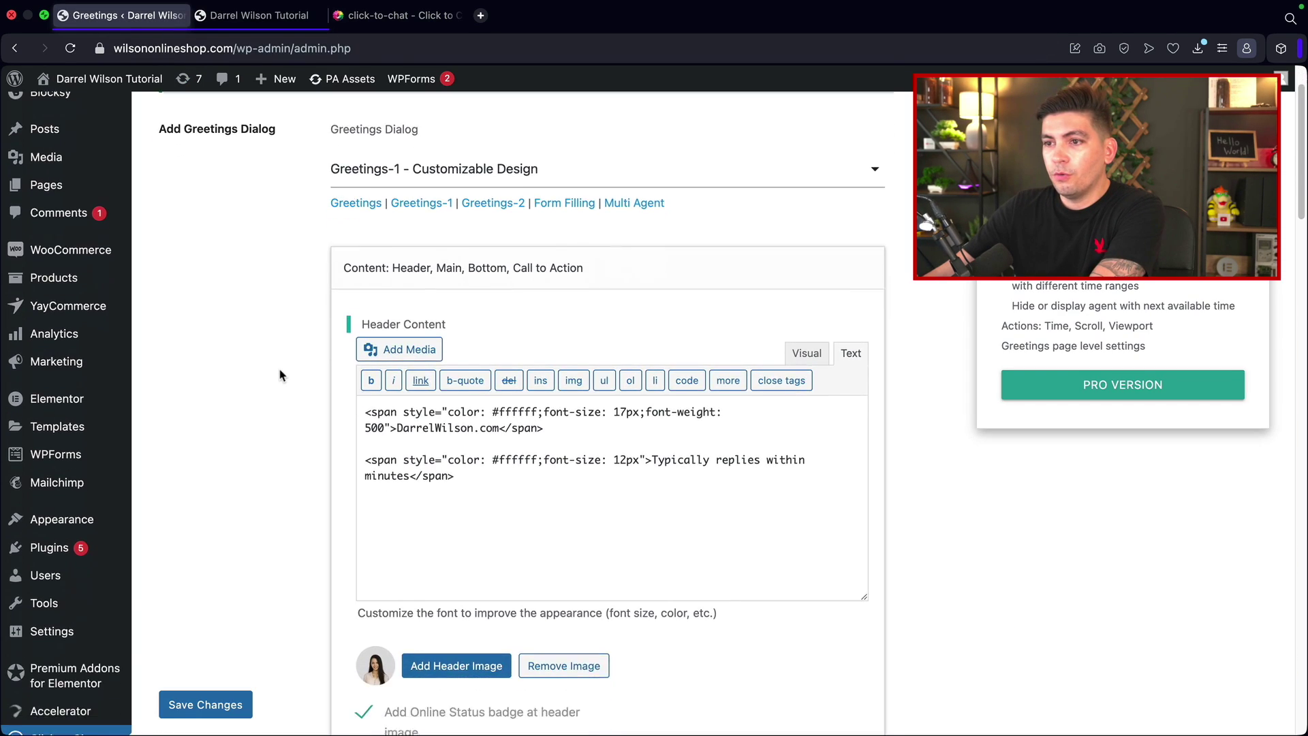
scroll(280, 375, "down", 3)
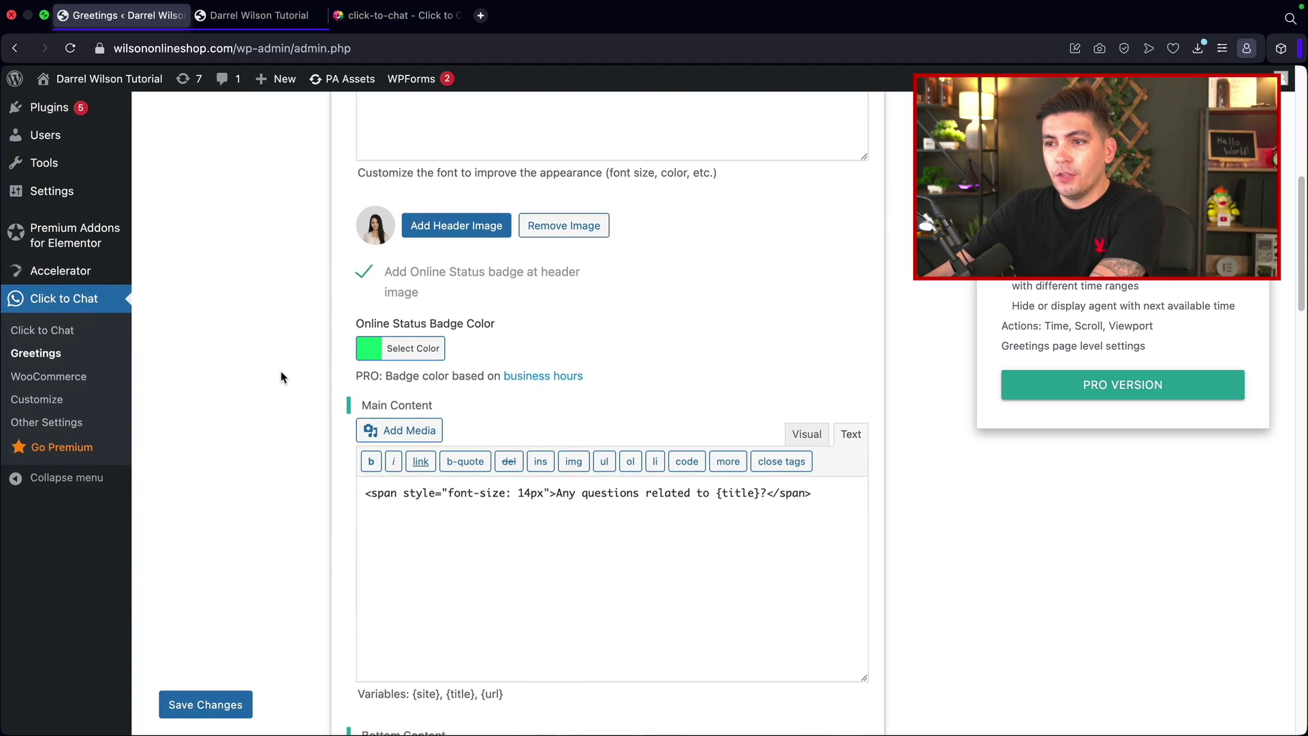
left_click(371, 350)
left_click(279, 414)
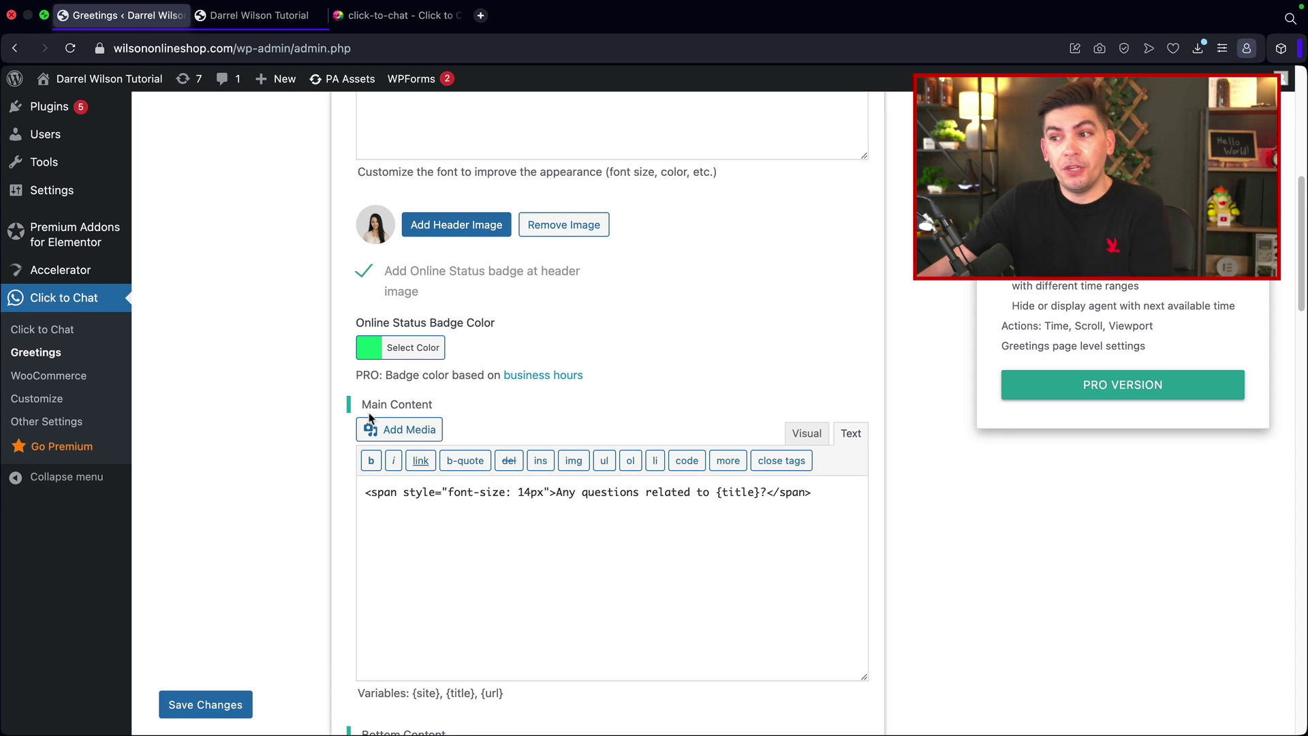
Change the main message to 'Have A Question About Our Website??' and its font size to 15px.
scroll(453, 490, "down", 1)
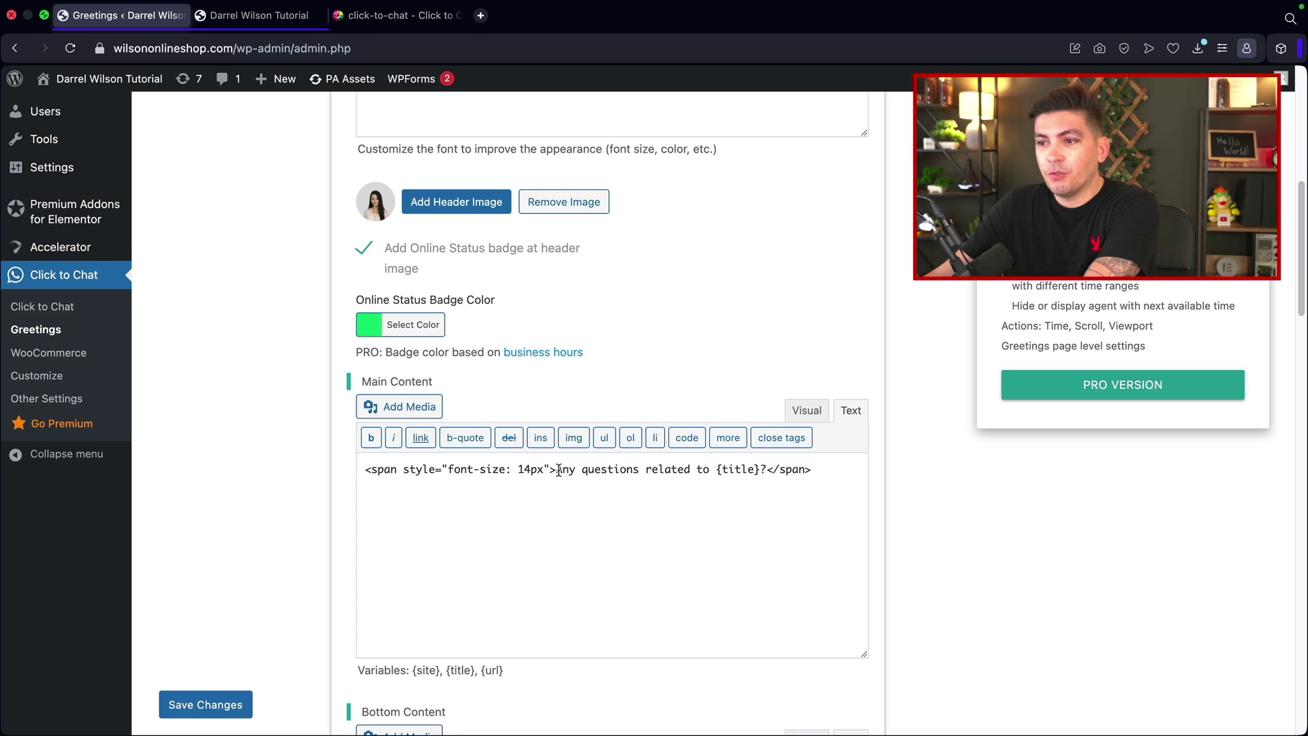
left_click_drag(557, 470, 757, 468)
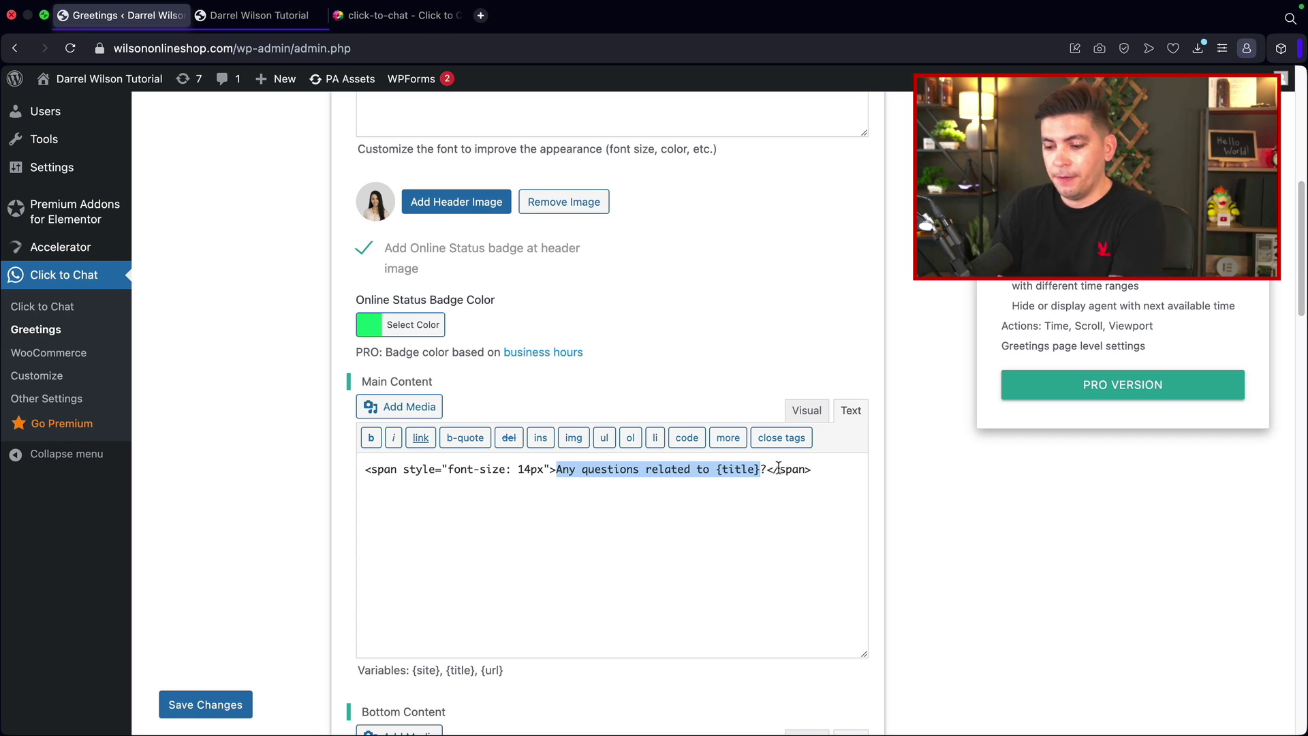
type("Have")
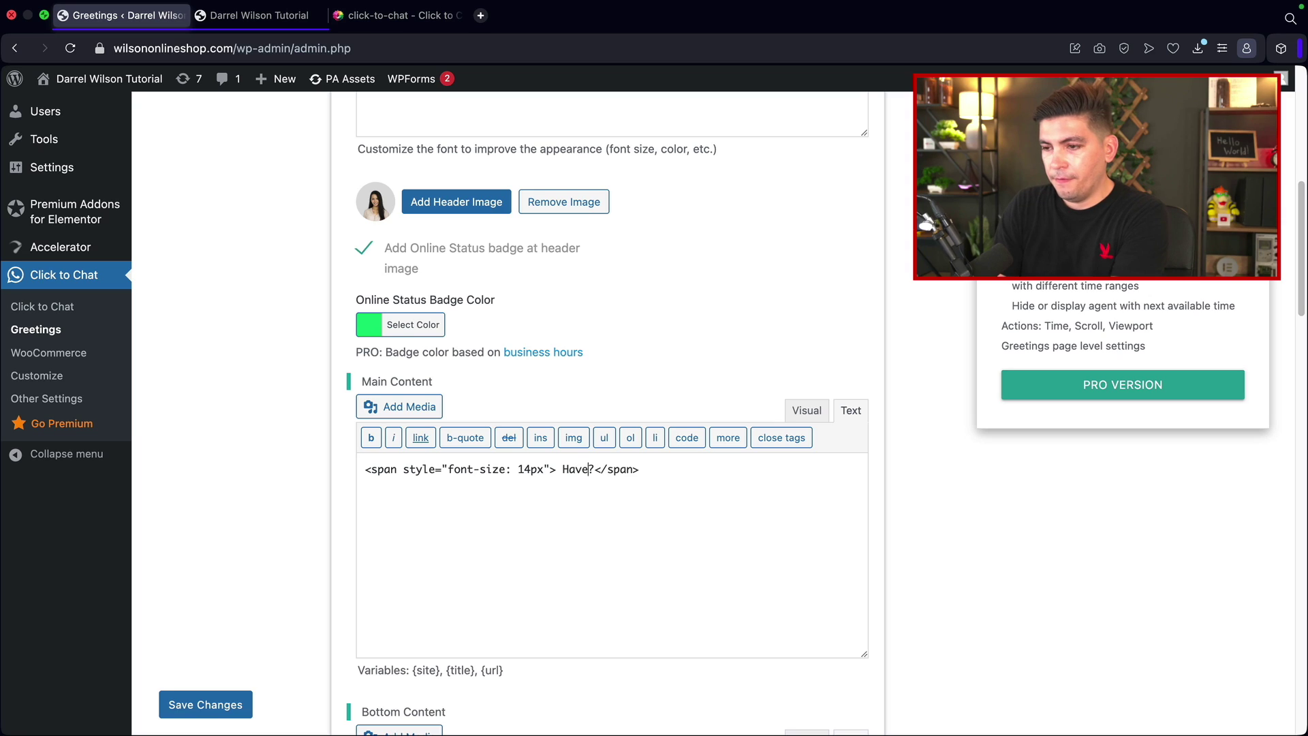
type(" A Question About Our Website?")
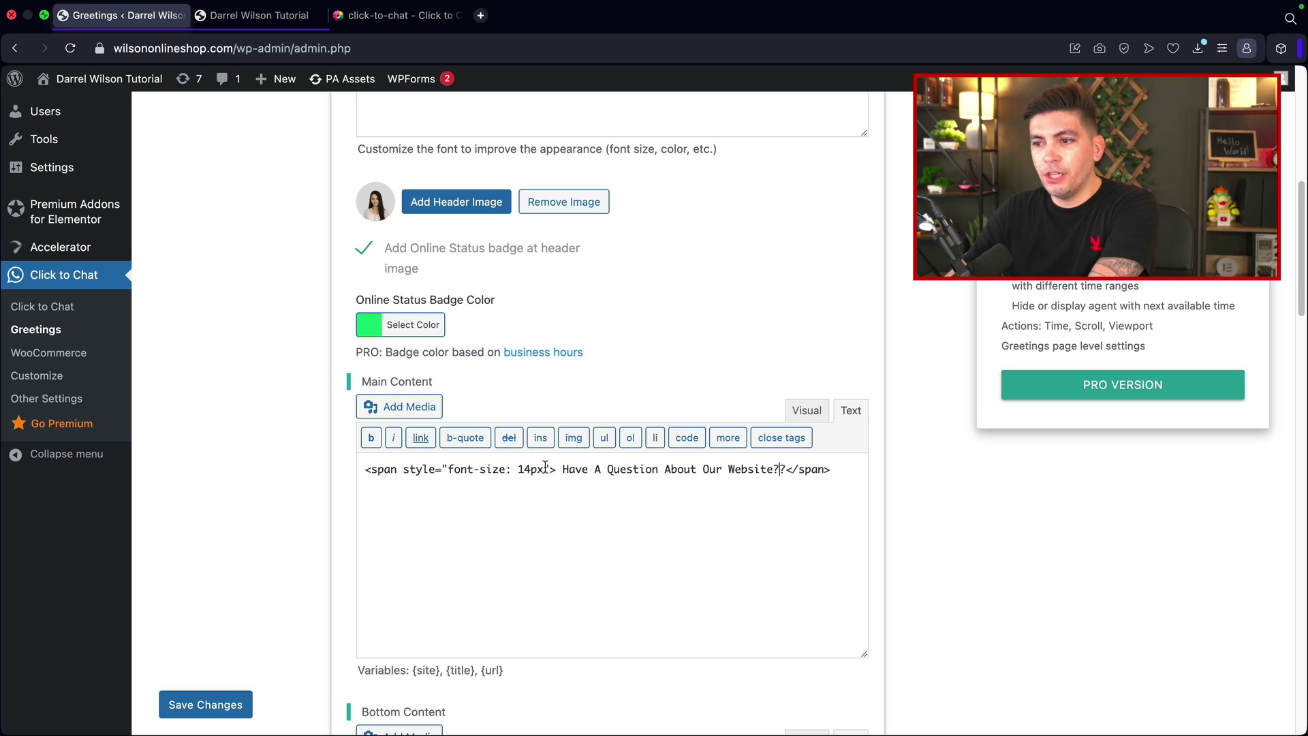
key("BackSpace")
type("5")
Save the greeting and reload the storefront to check the new message.
left_click(225, 712)
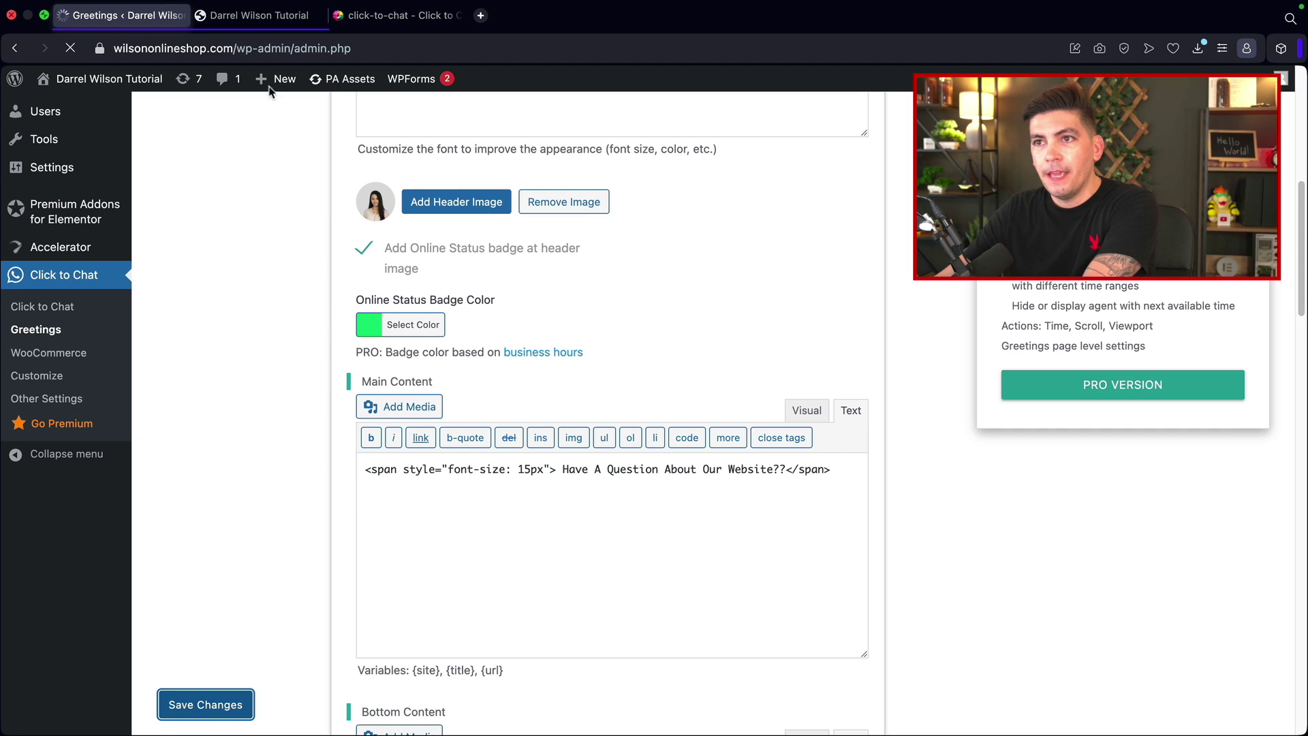
left_click(271, 16)
left_click(71, 50)
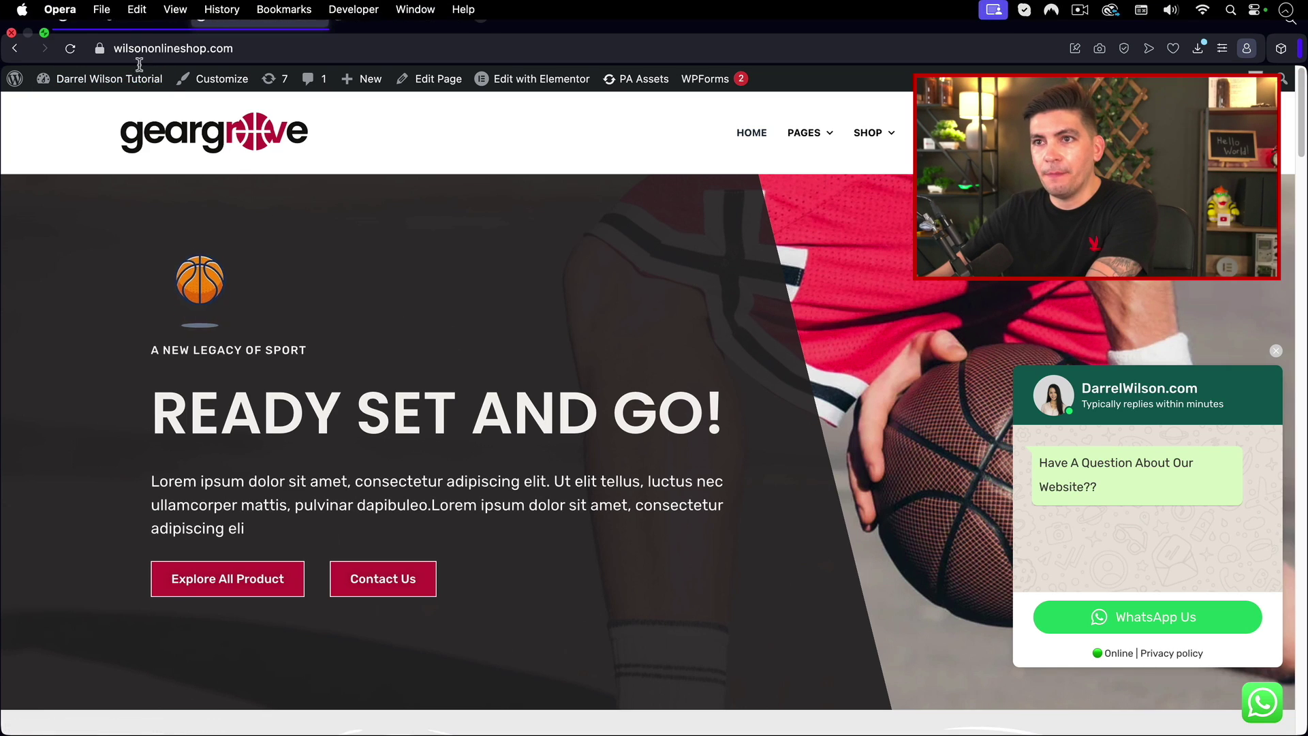
left_click(98, 15)
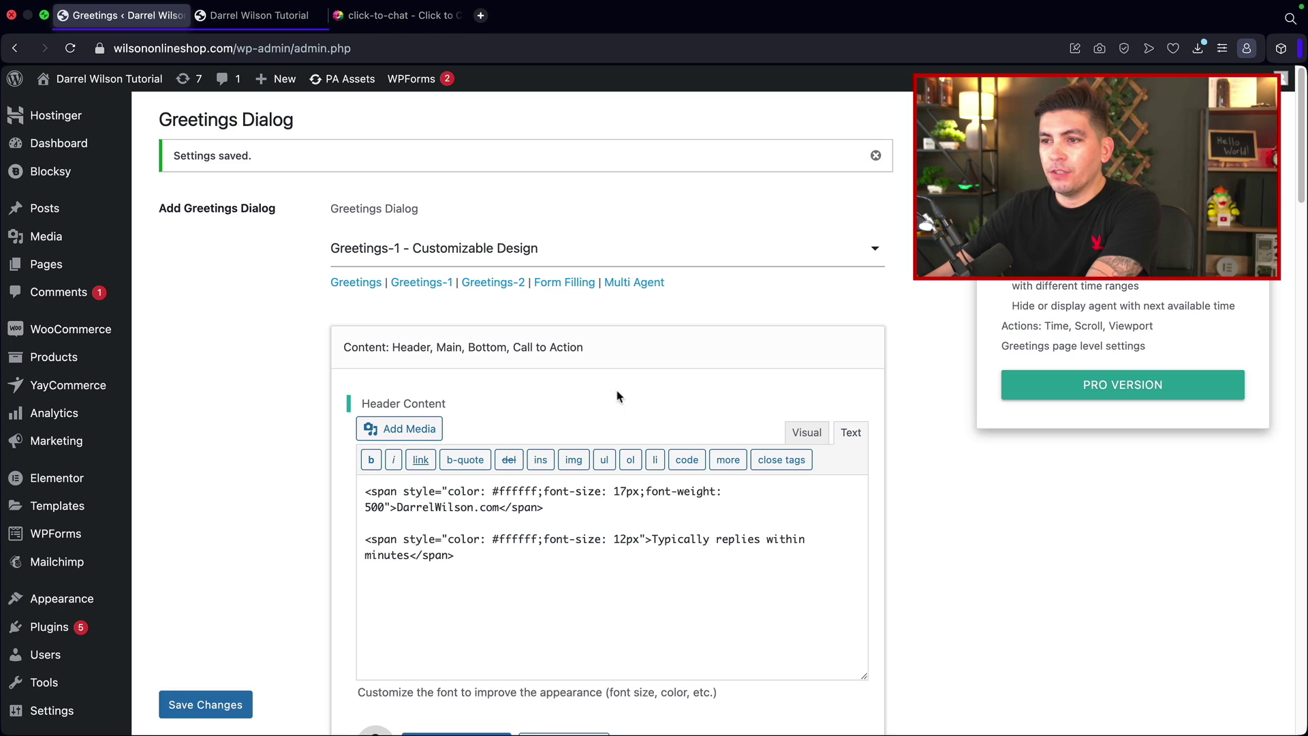
Compare the bottom content markup with the privacy policy text in the live widget footer.
scroll(586, 391, "down", 15)
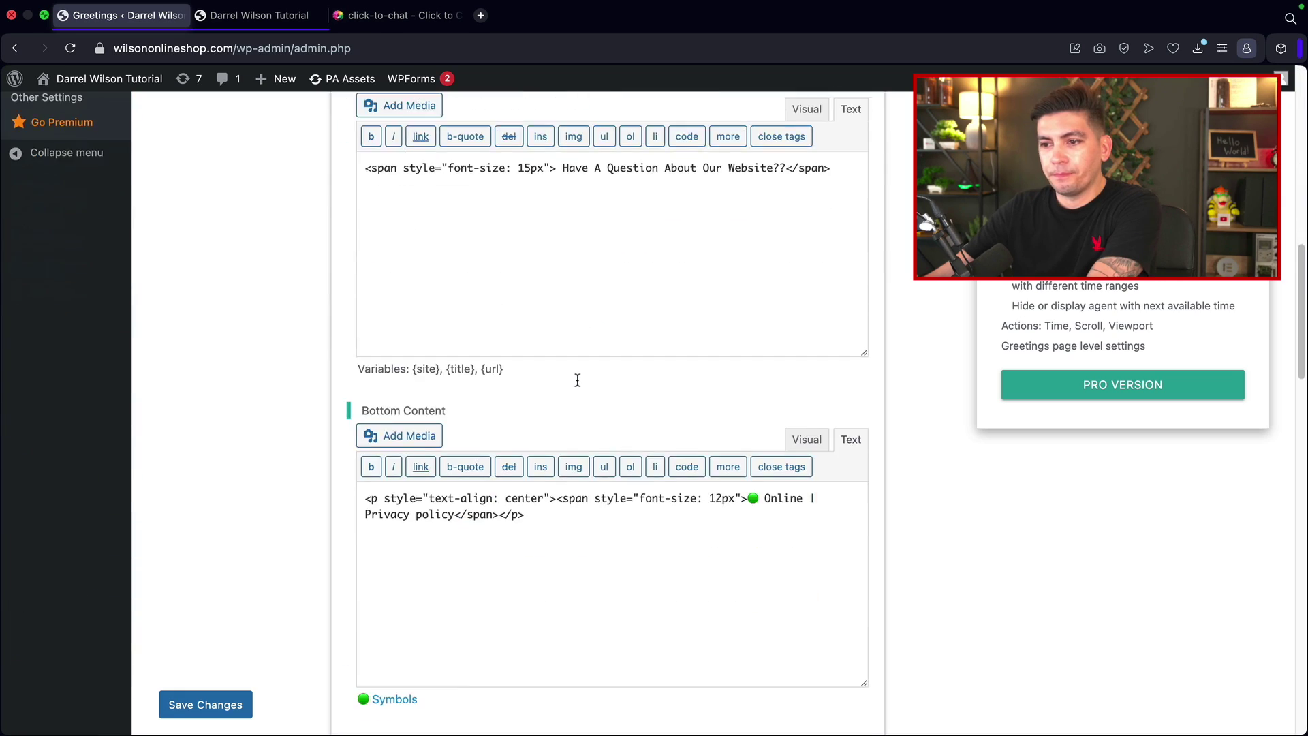
scroll(578, 380, "down", 3)
left_click_drag(596, 379, 348, 351)
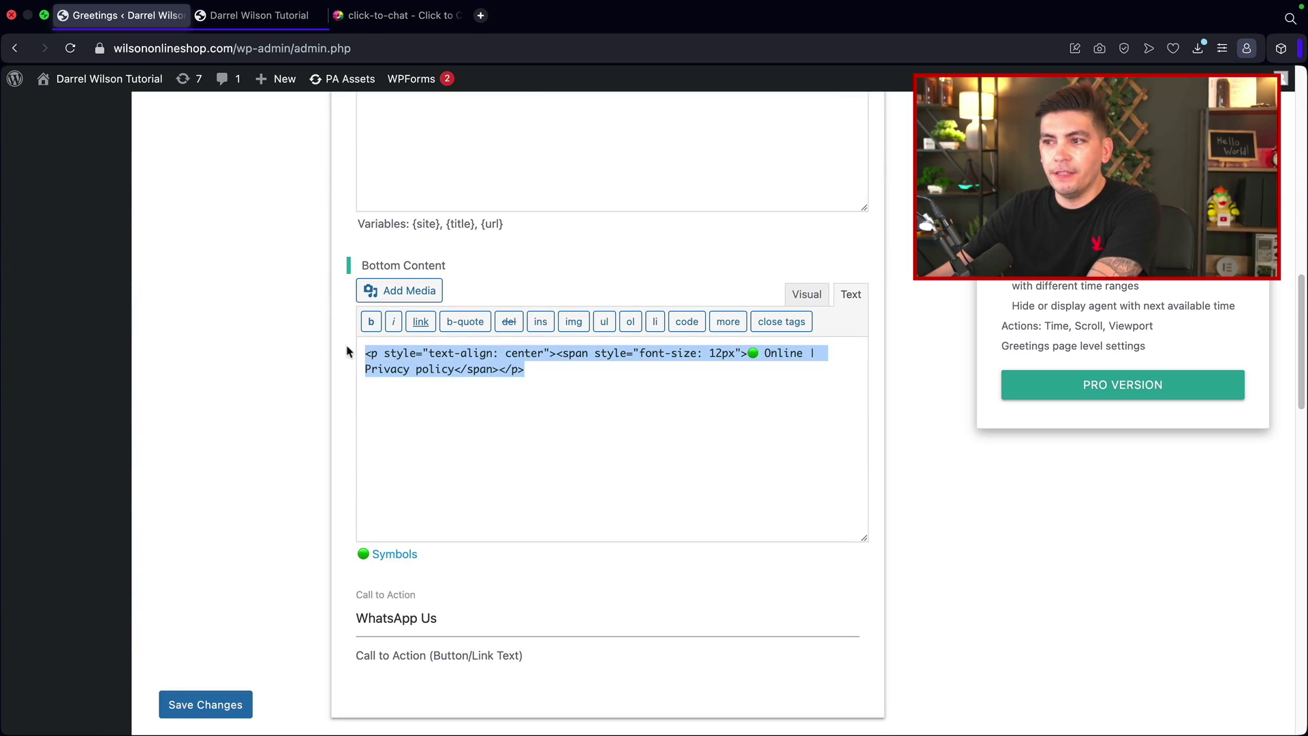
left_click(239, 26)
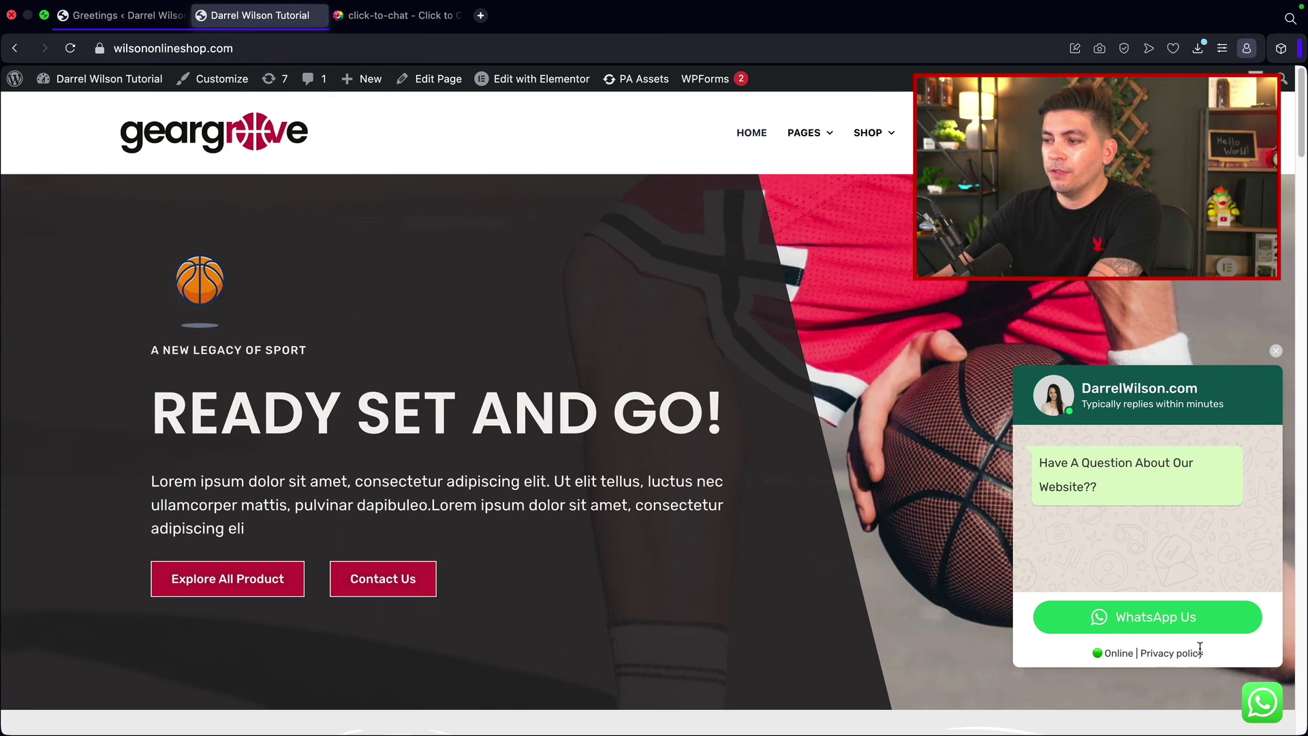
mouse_move(1205, 654)
left_mouse_down()
mouse_move(1131, 650)
mouse_move(1216, 654)
left_mouse_up()
left_click(120, 16)
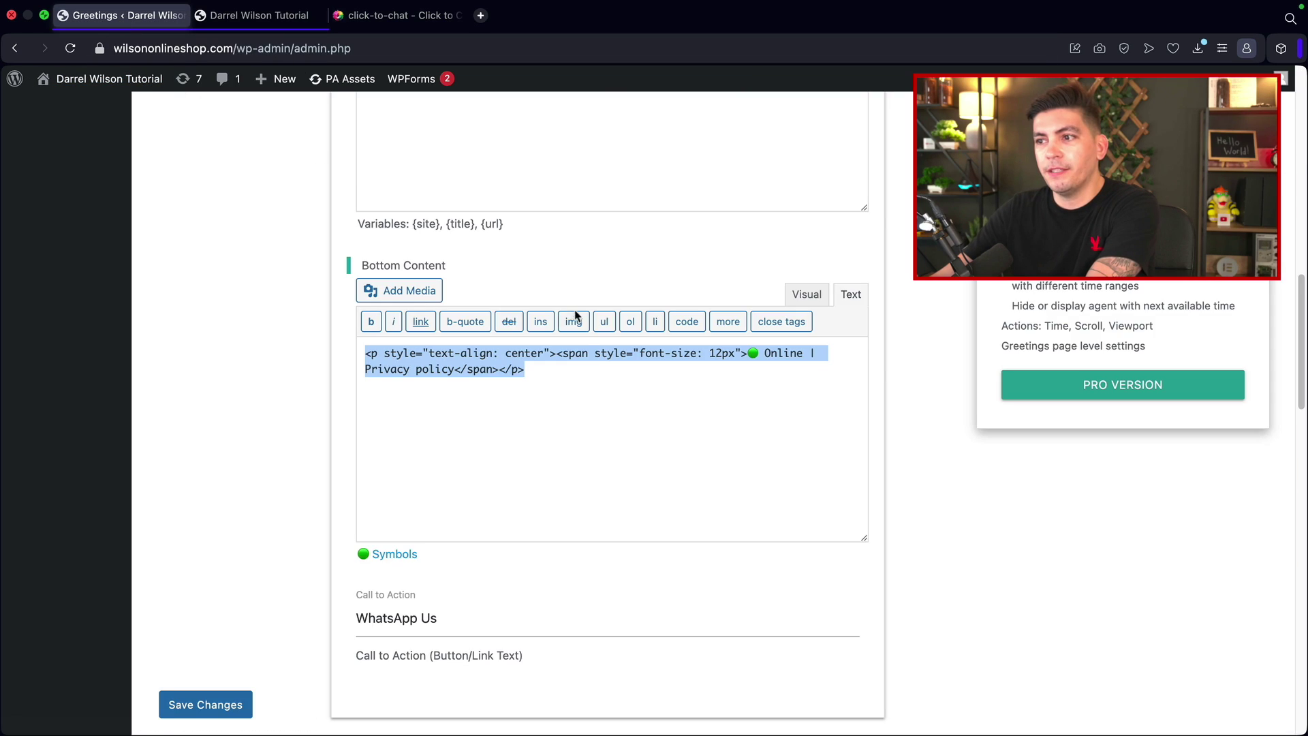
Replace the call-to-action text 'WhatsApp Us' with 'Contact Us'.
scroll(581, 410, "down", 5)
left_click_drag(456, 450, 360, 445)
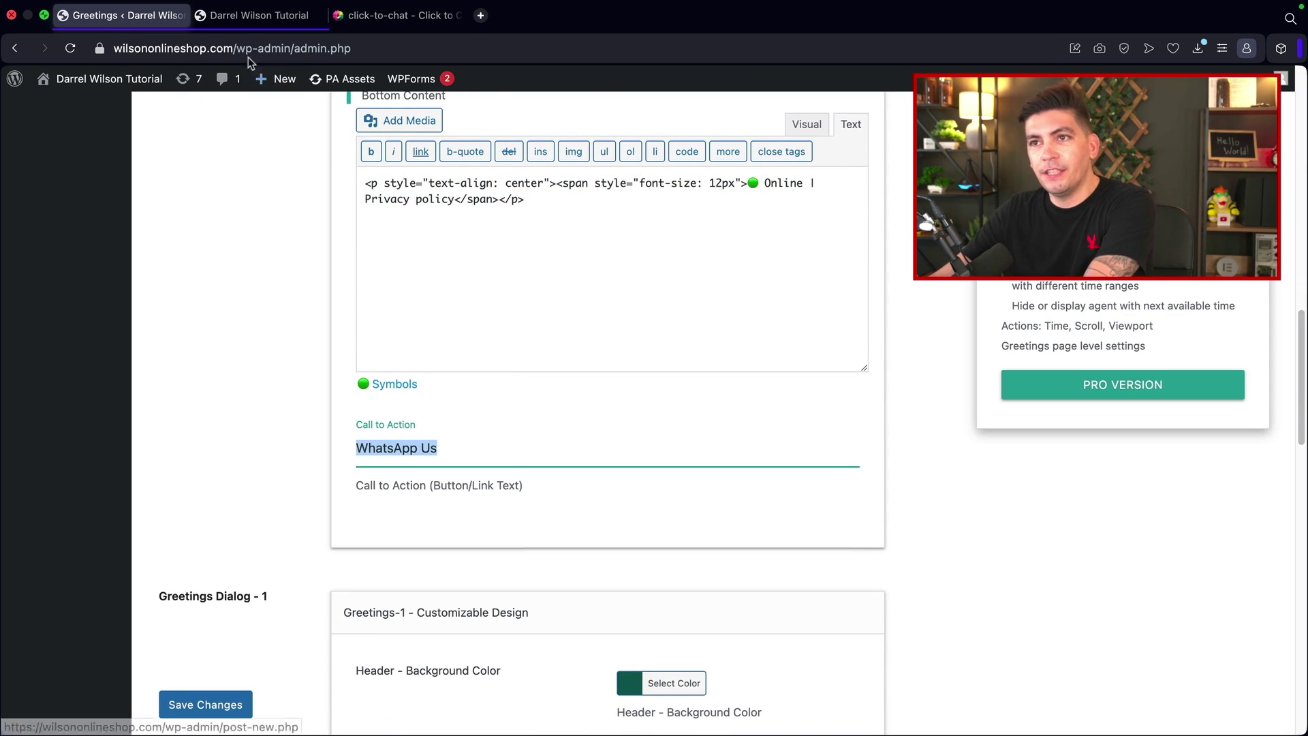
left_click(252, 15)
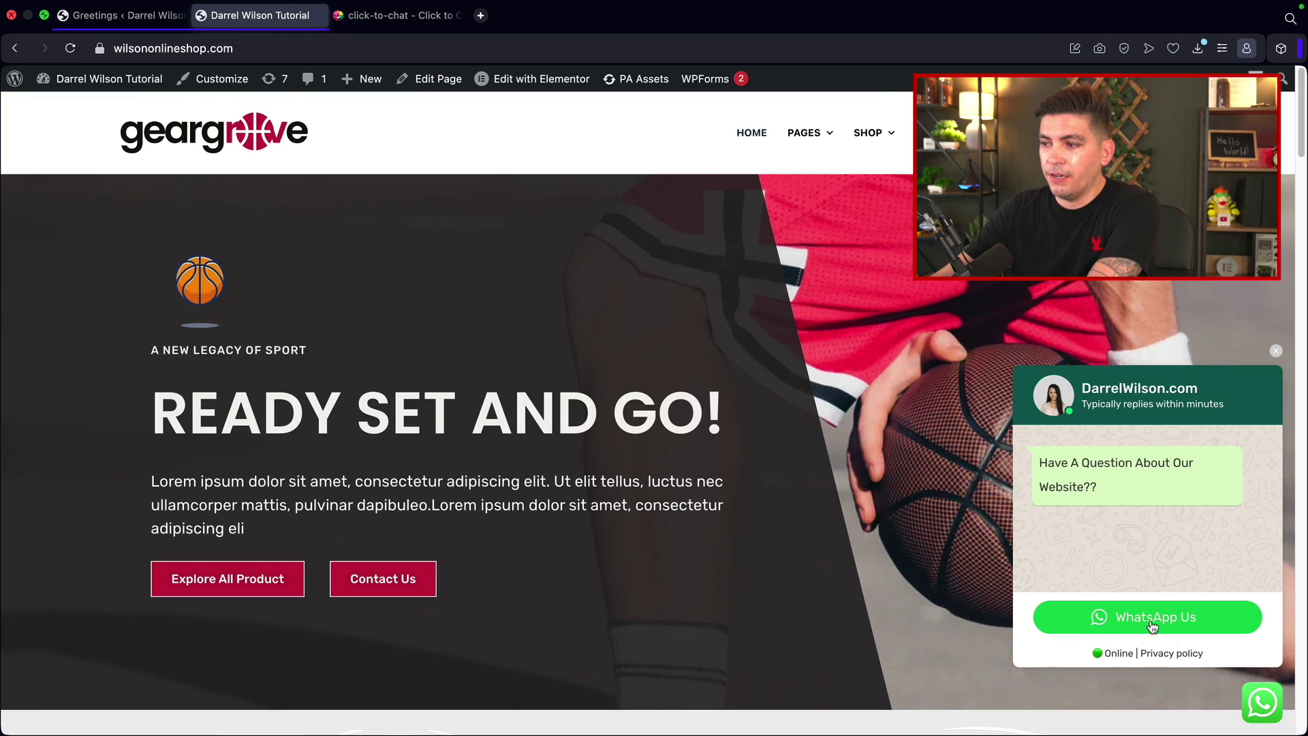
left_click(120, 15)
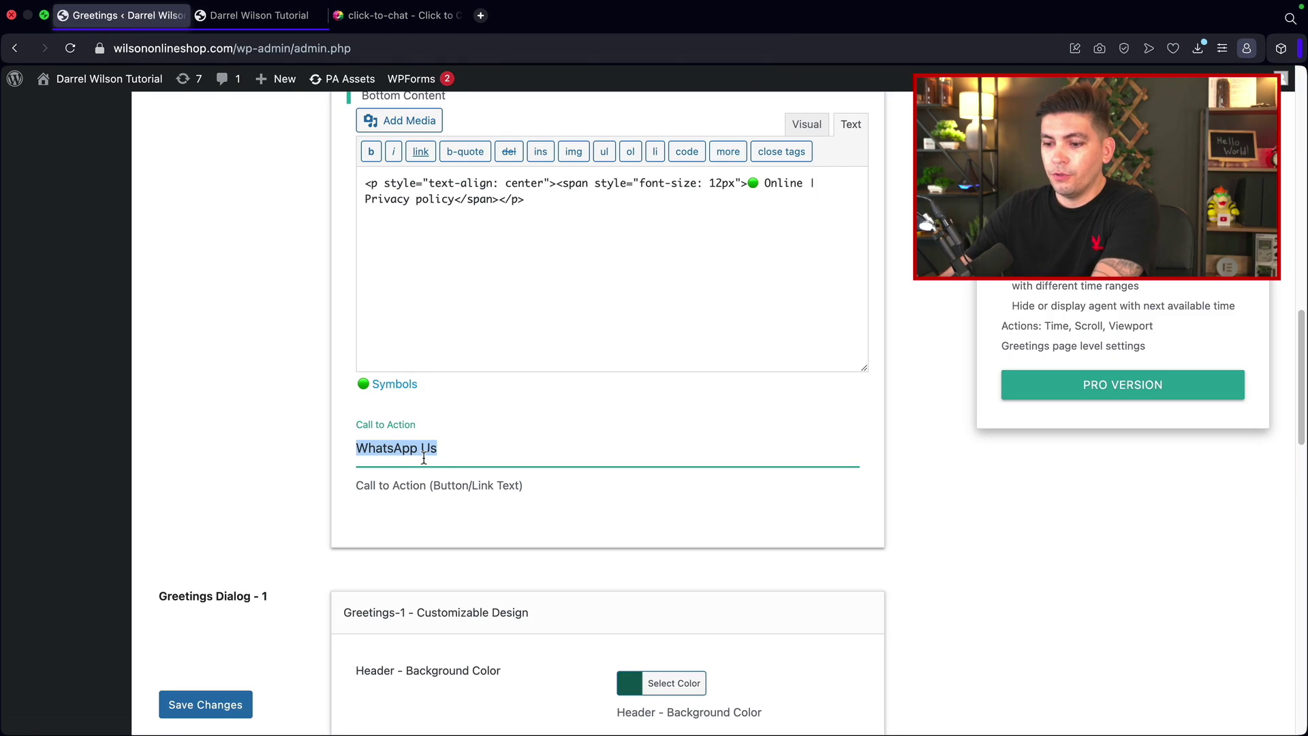
type("Contact")
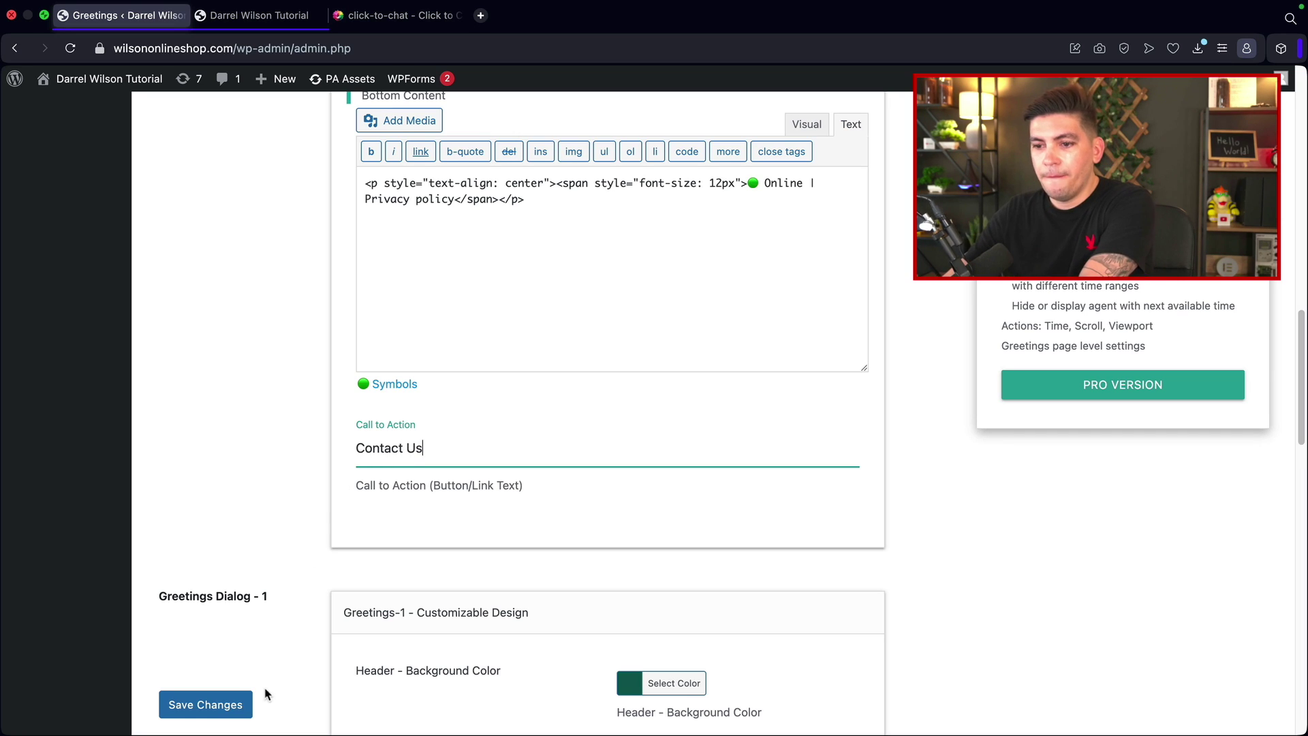
Save the greeting and reload the storefront to confirm the Contact Us button.
left_click(242, 703)
key("super+r")
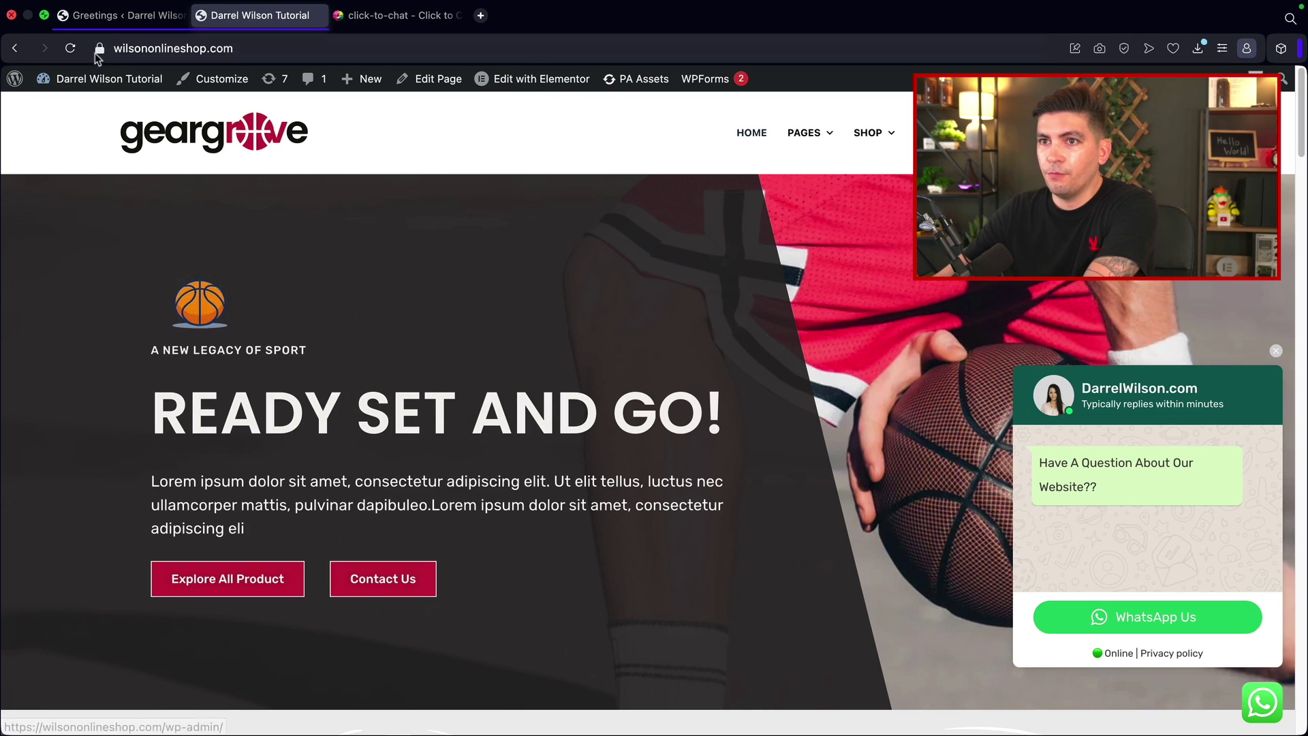
left_click(70, 47)
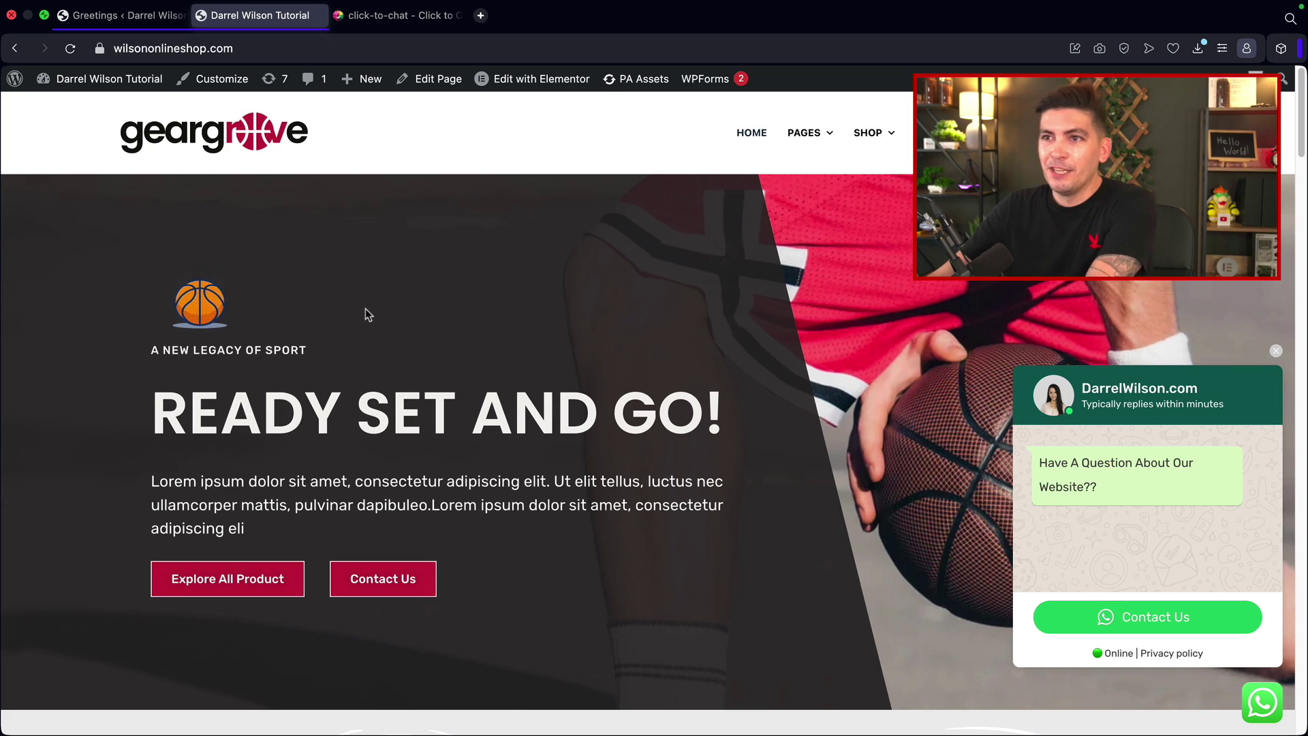
left_click(115, 15)
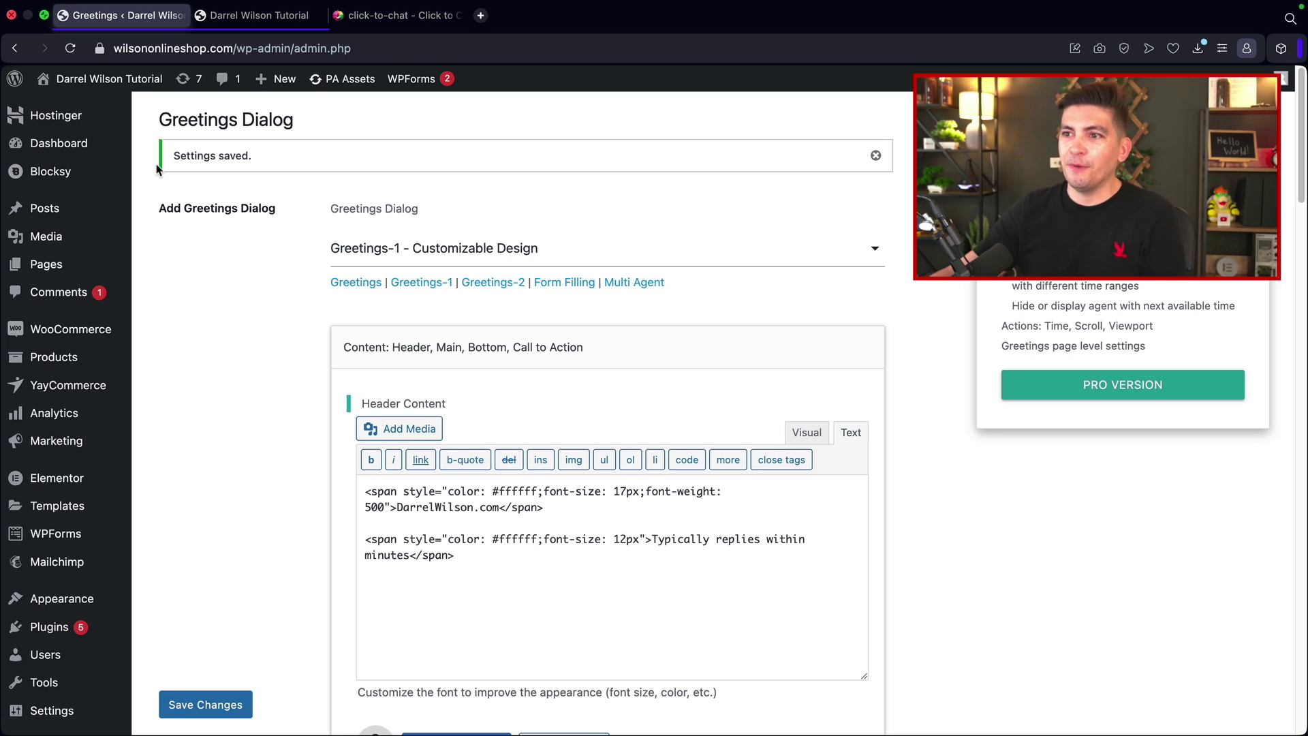
scroll(350, 378, "down", 3)
scroll(313, 419, "down", 15)
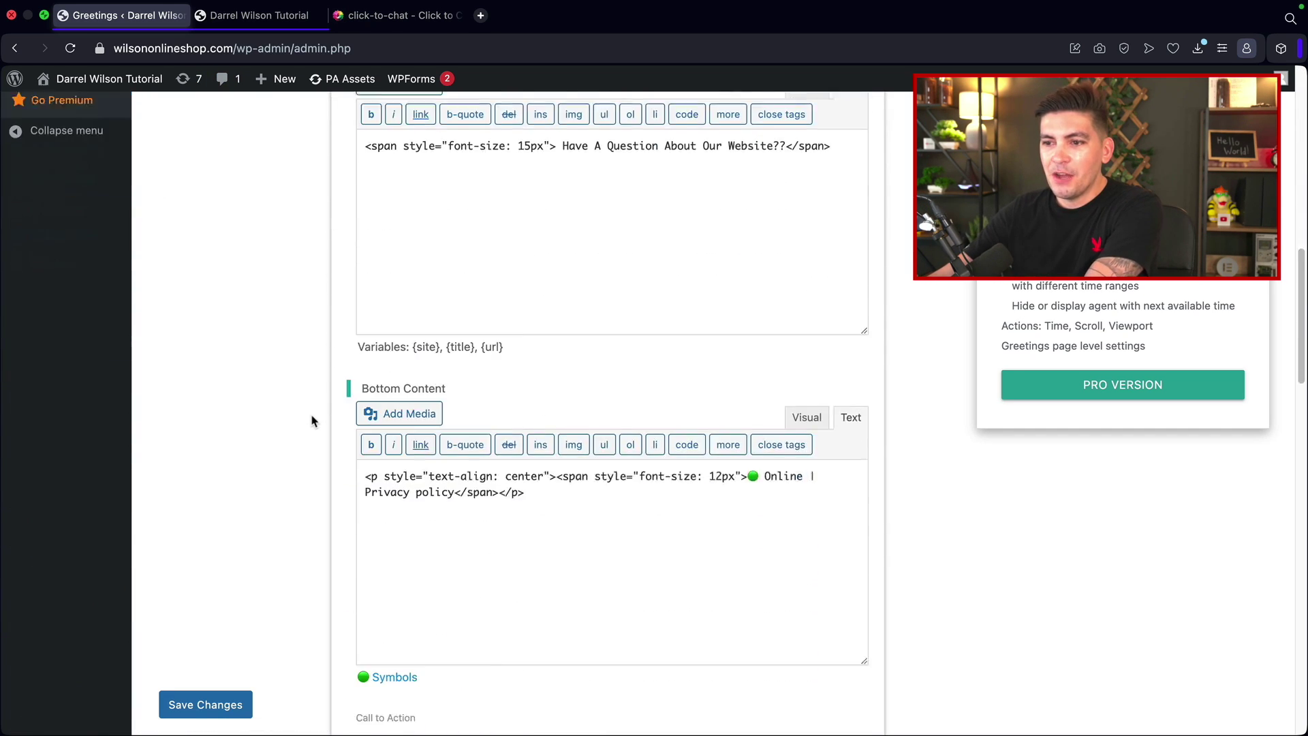
scroll(314, 419, "down", 5)
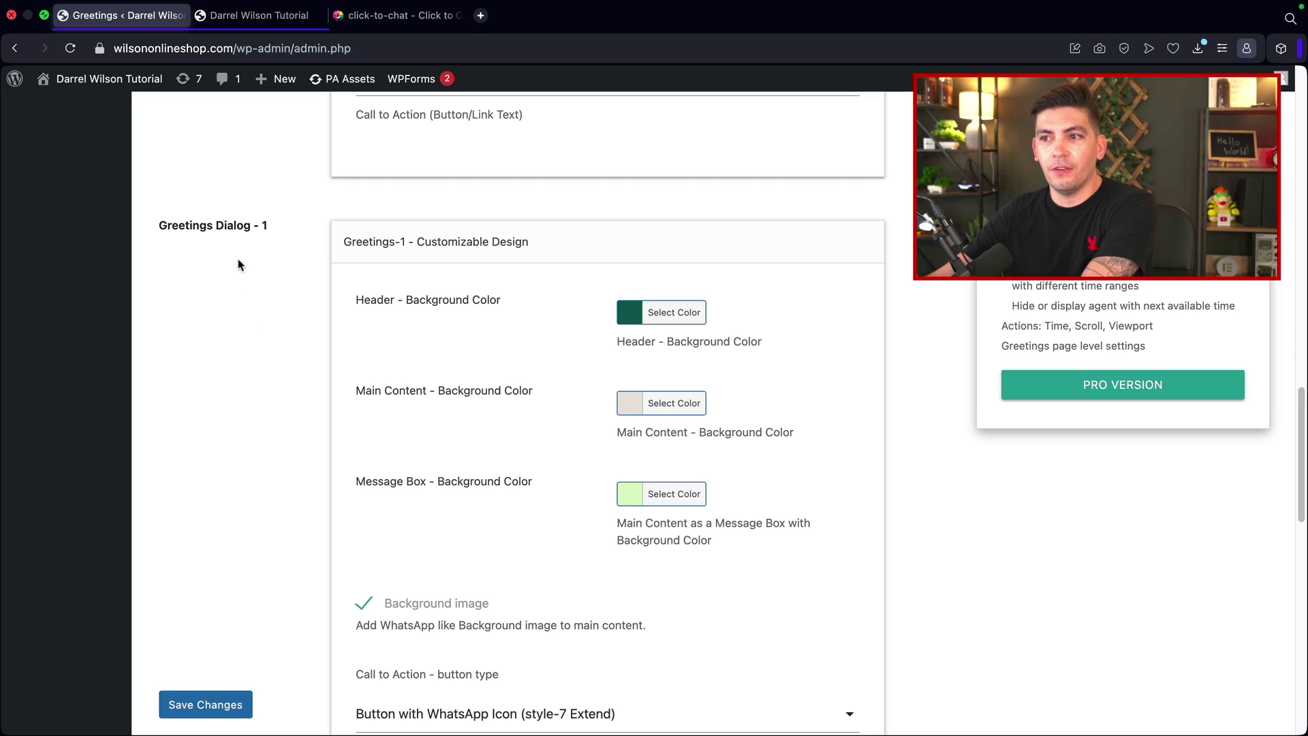
left_click_drag(502, 301, 366, 300)
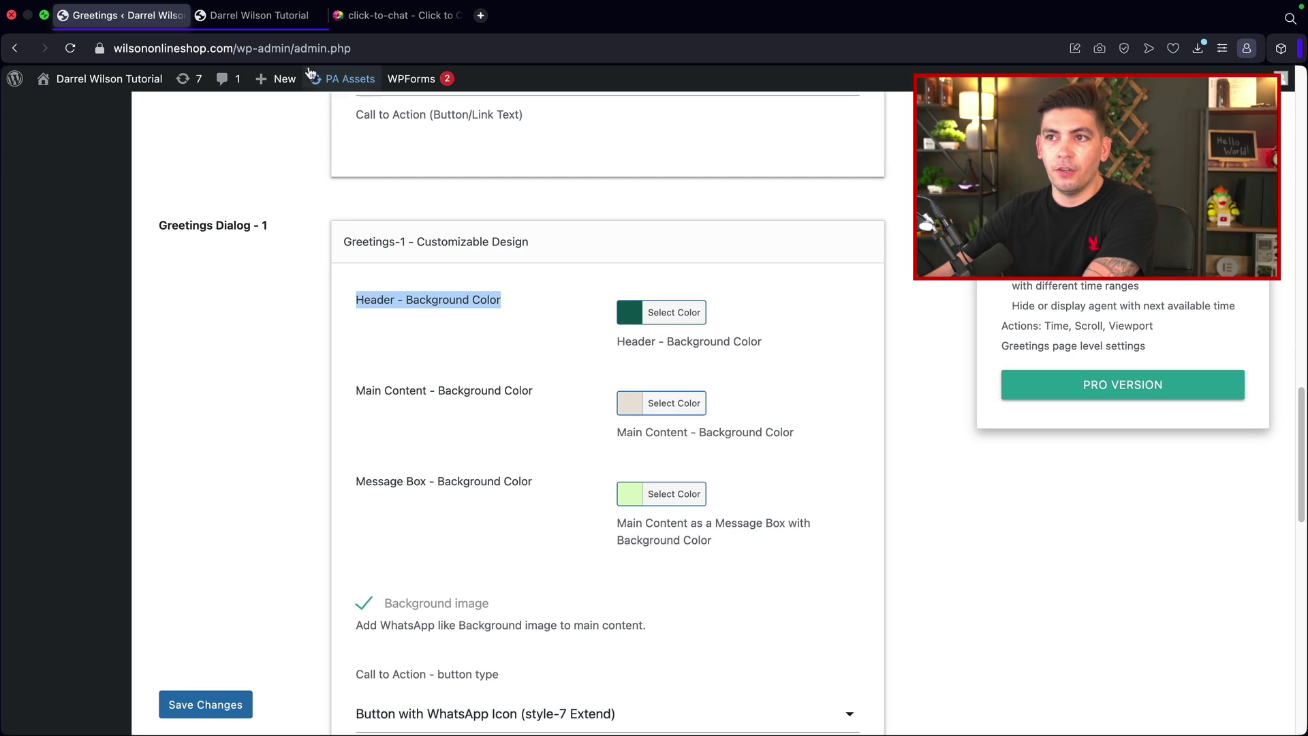
key("ctrl+Tab")
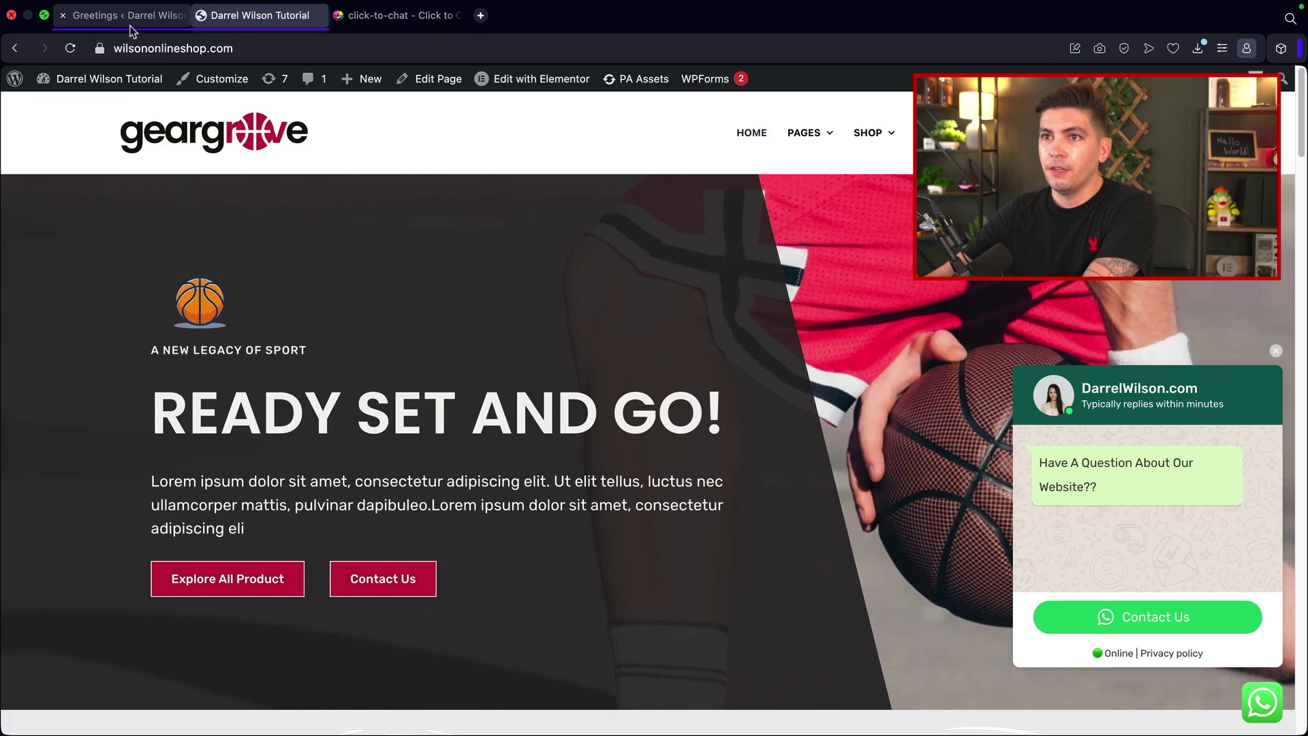
left_click(167, 19)
left_click_drag(533, 392, 351, 389)
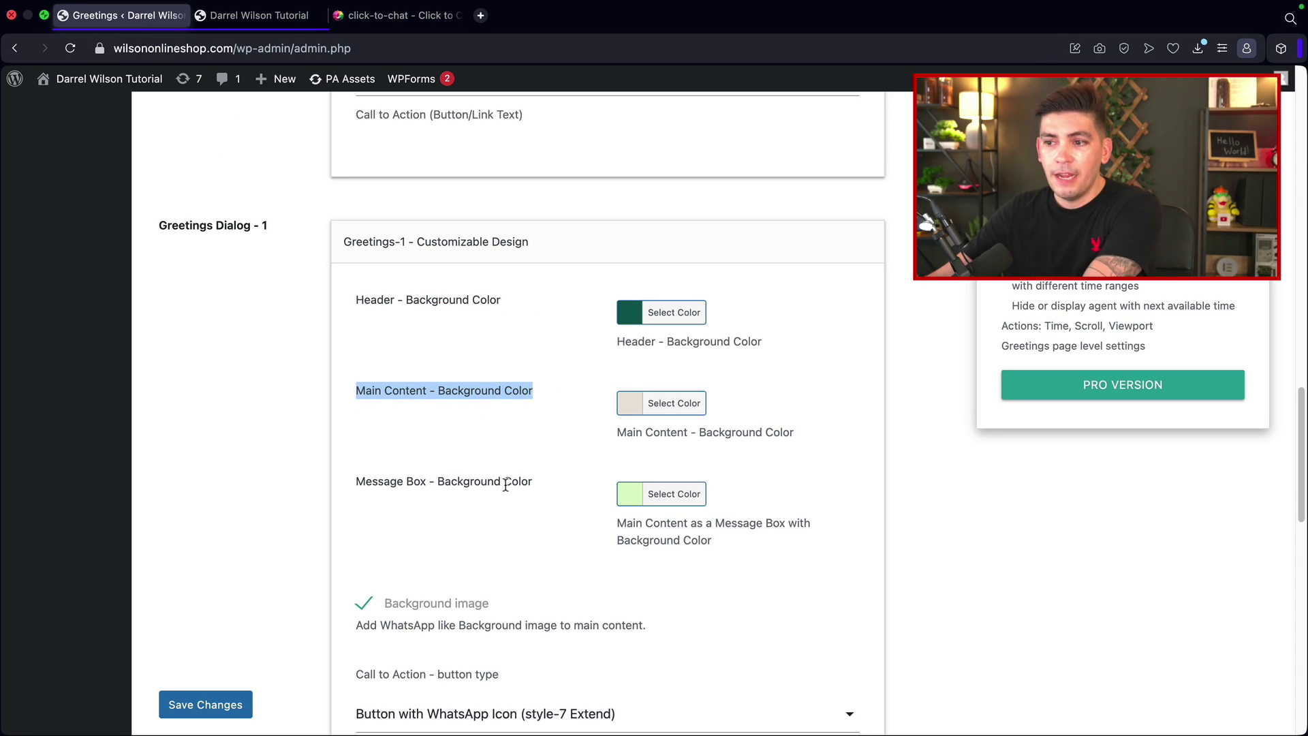
left_click(546, 482)
scroll(409, 471, "down", 2)
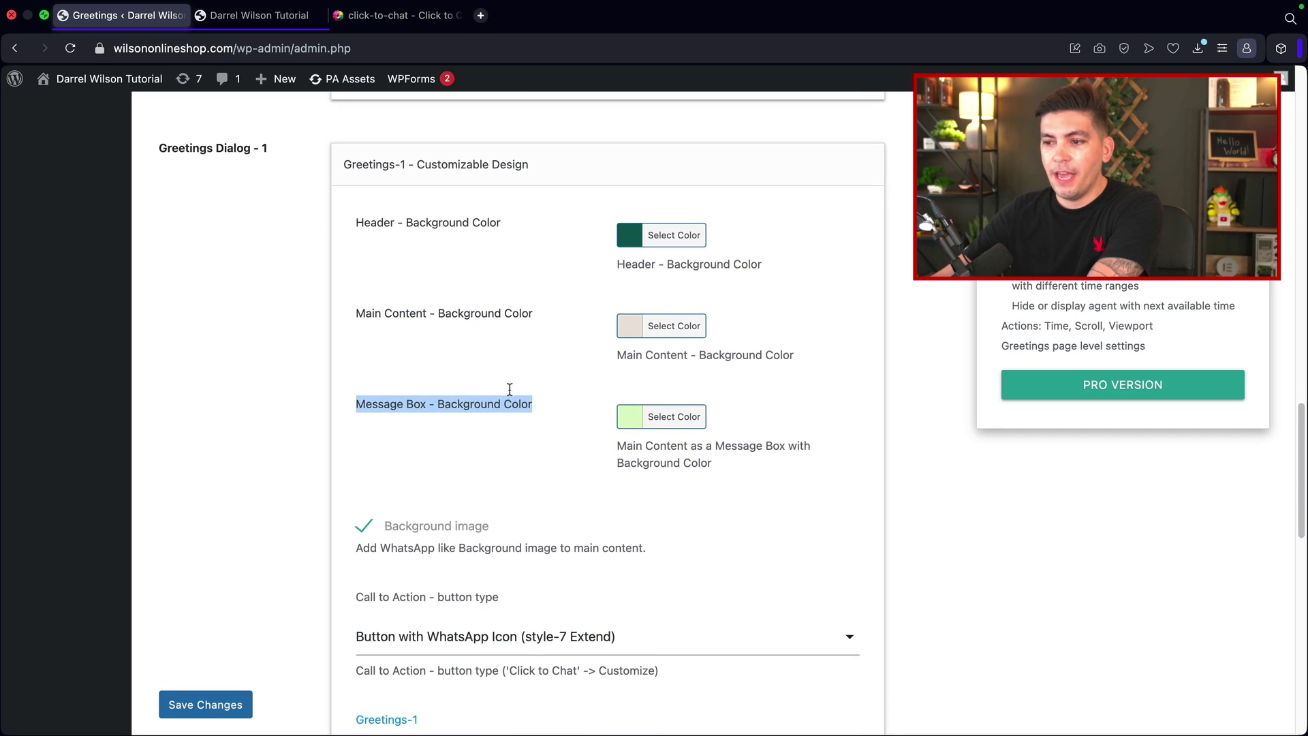
scroll(405, 469, "down", 5)
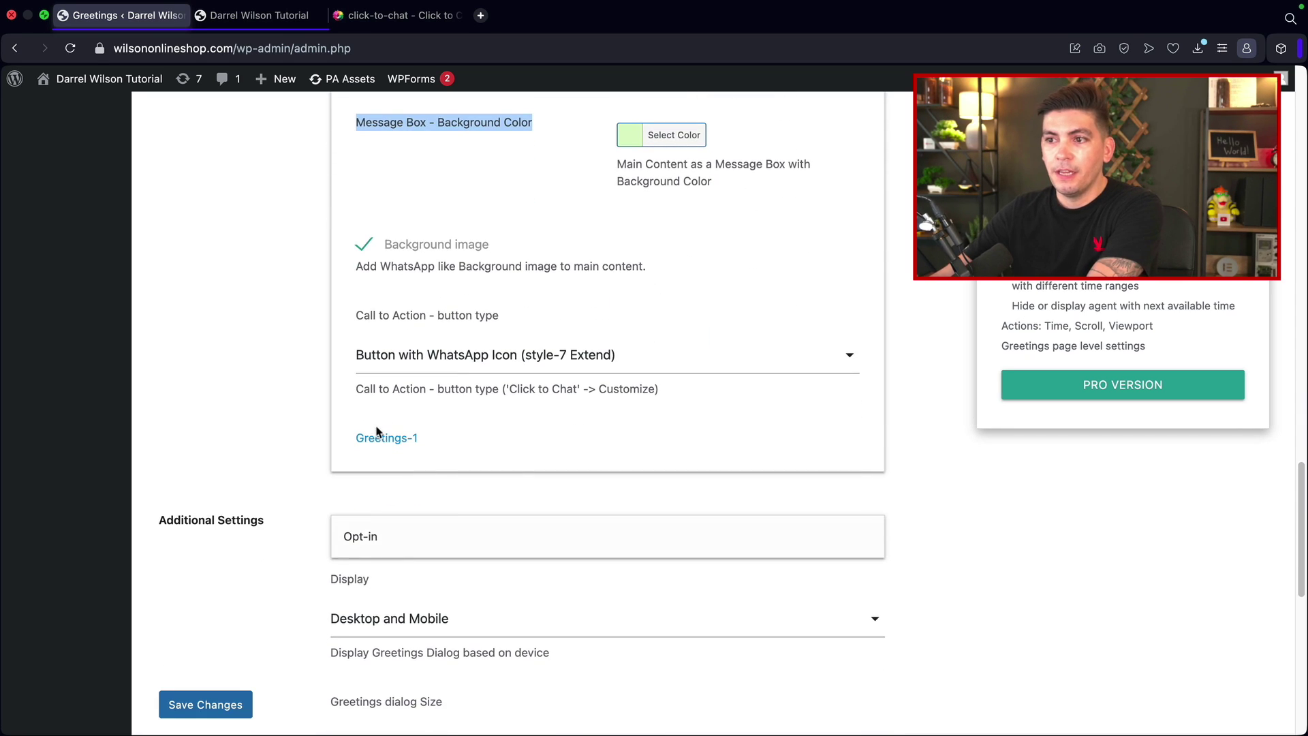
left_click(511, 359)
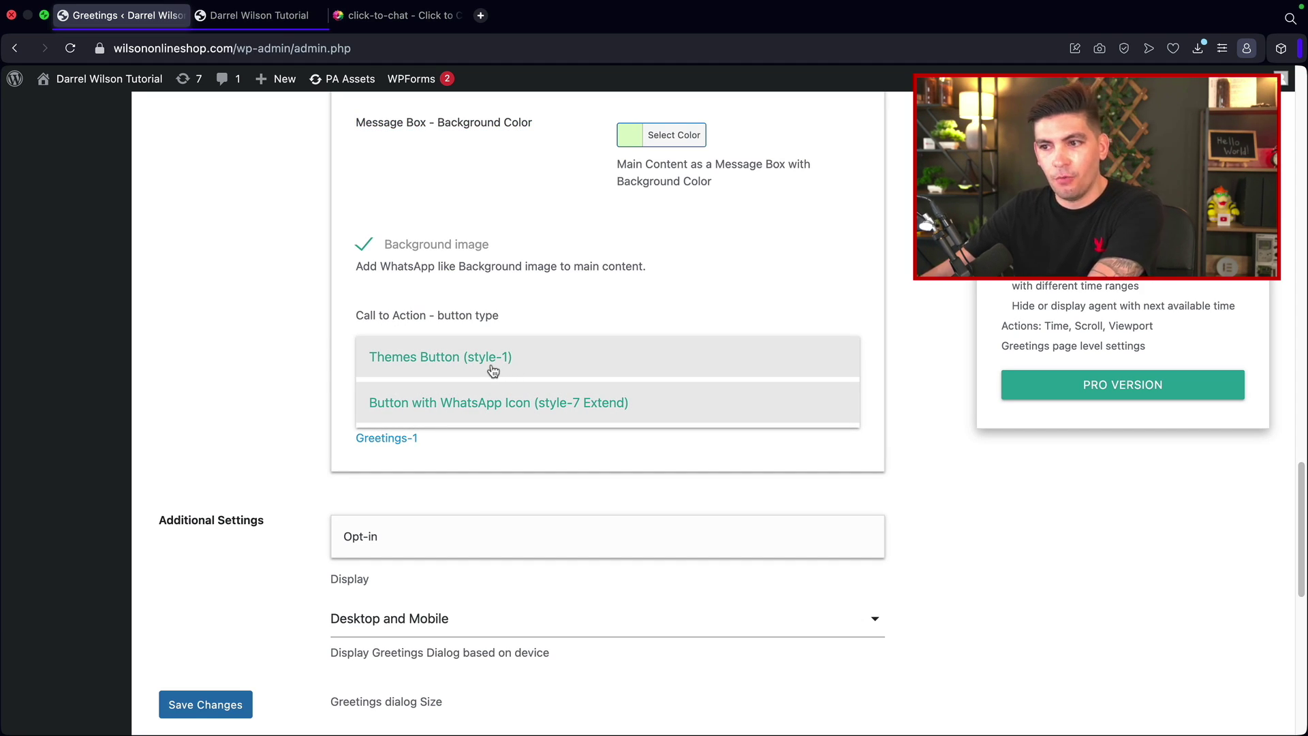
left_click(492, 370)
left_click(496, 362)
left_click(513, 405)
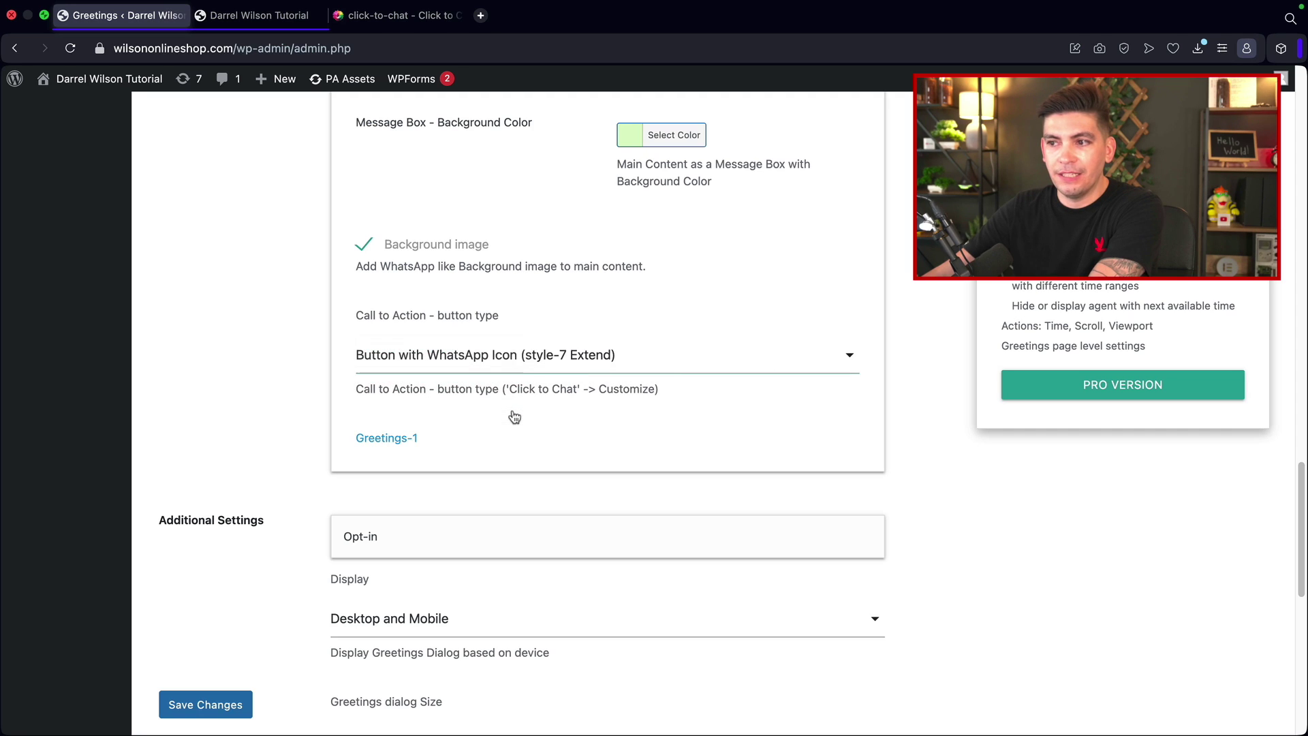
scroll(512, 414, "down", 8)
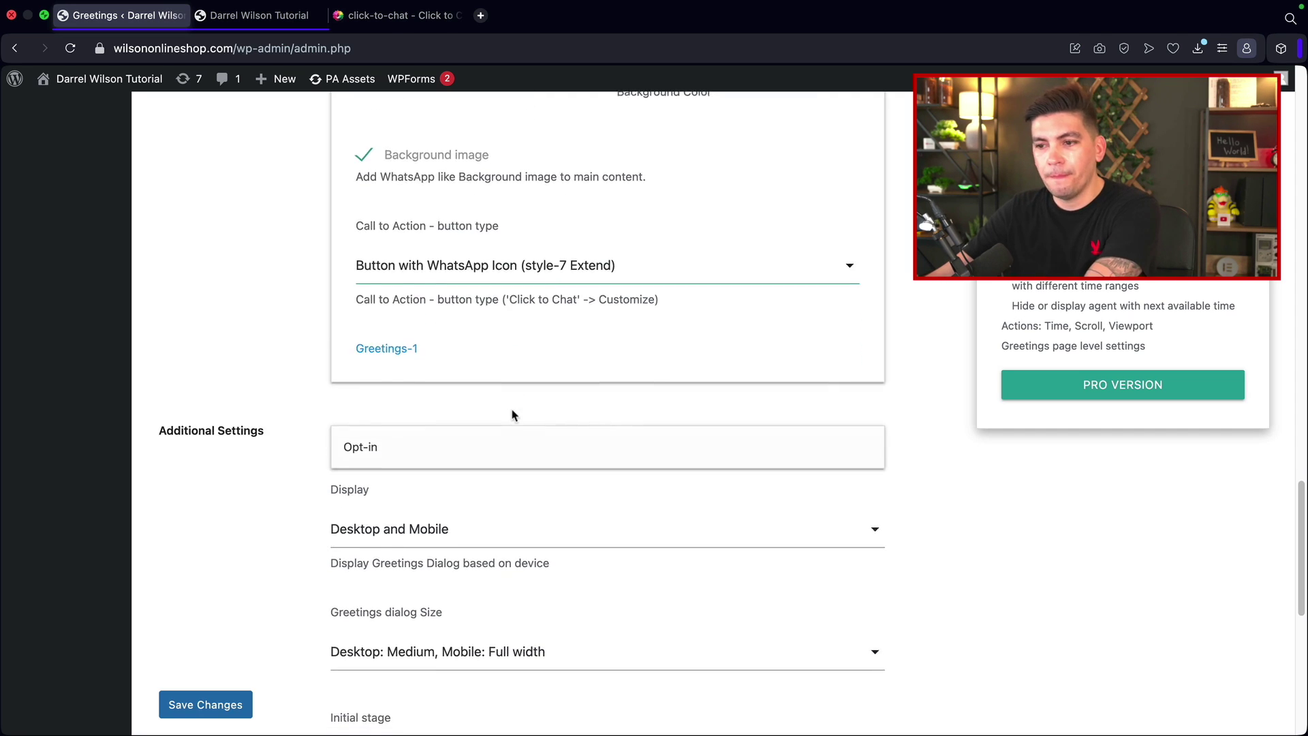
left_click(433, 351)
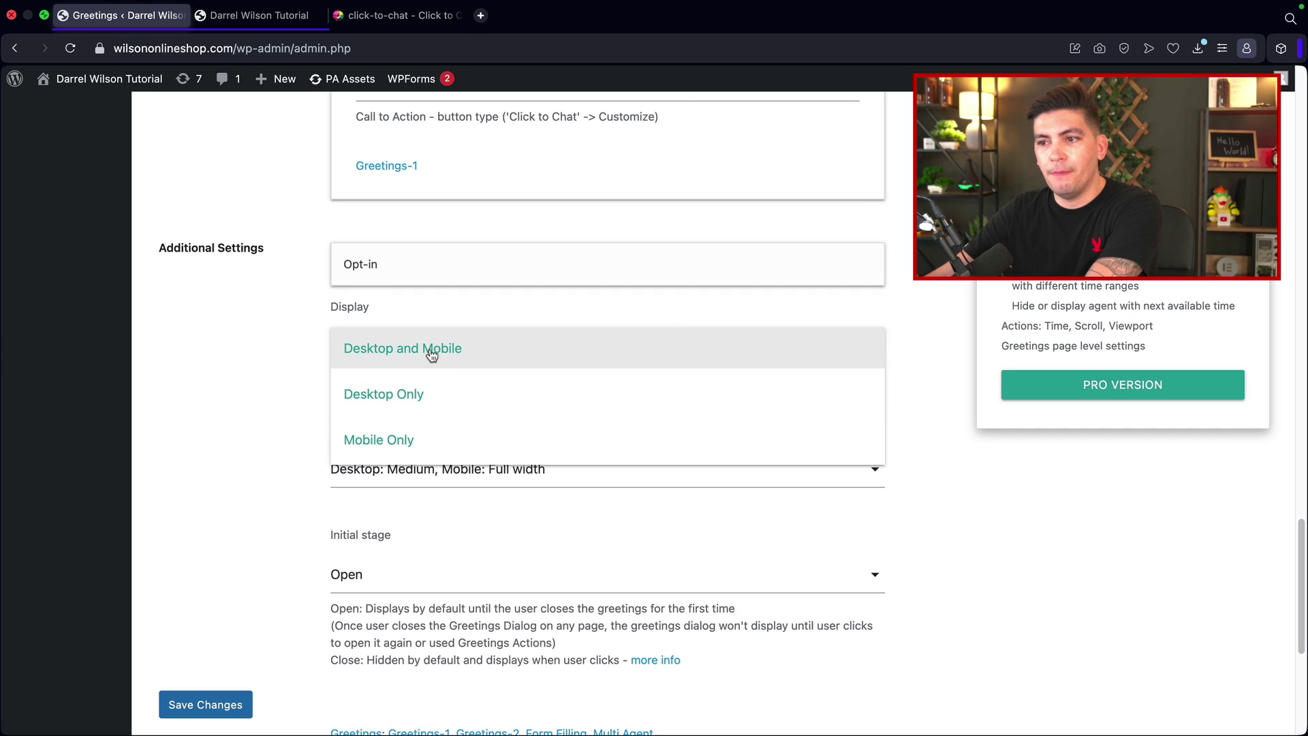
left_click(257, 375)
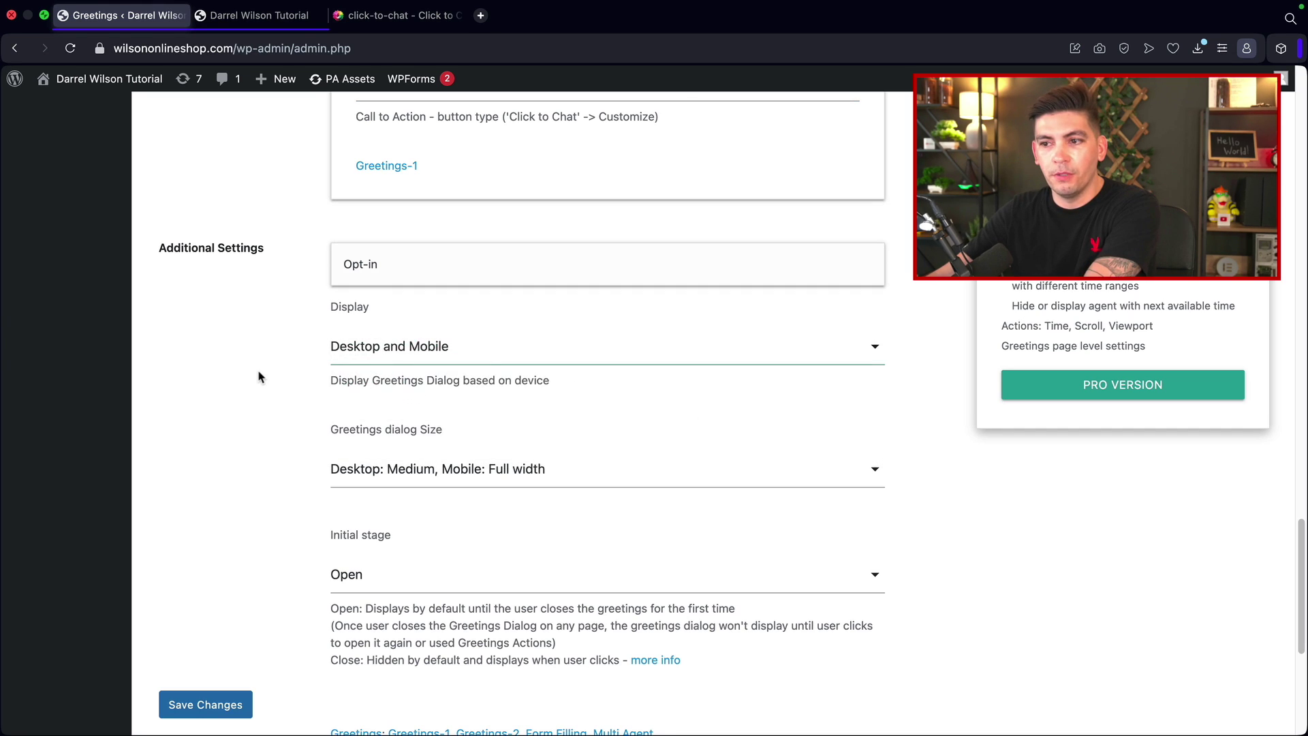
scroll(279, 392, "down", 1)
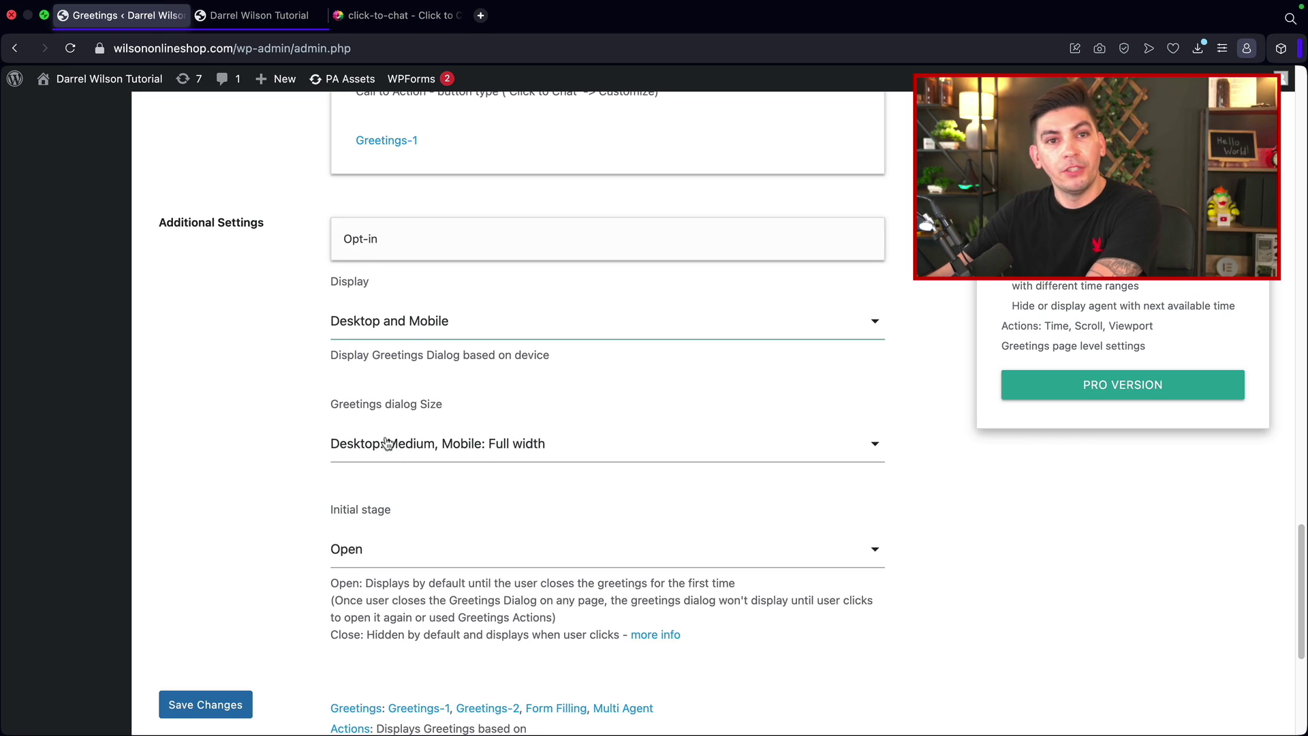
left_click(205, 709)
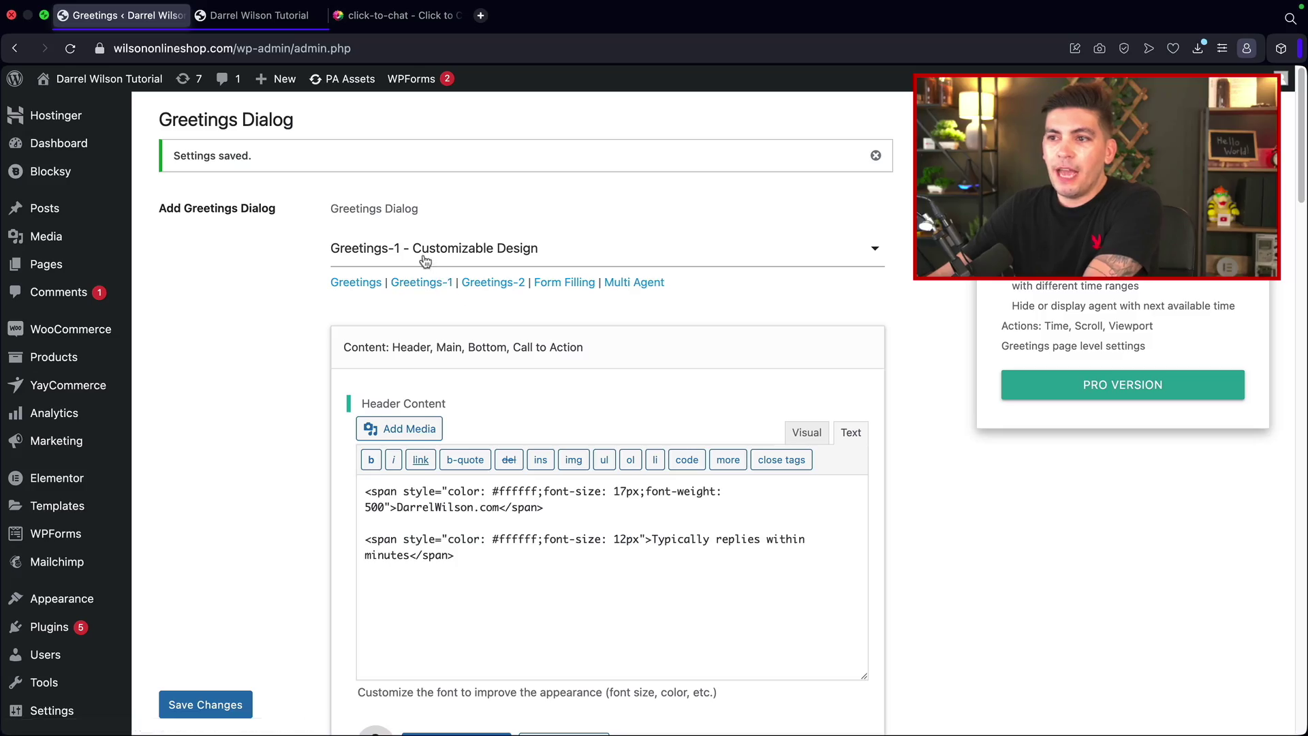
left_click(425, 261)
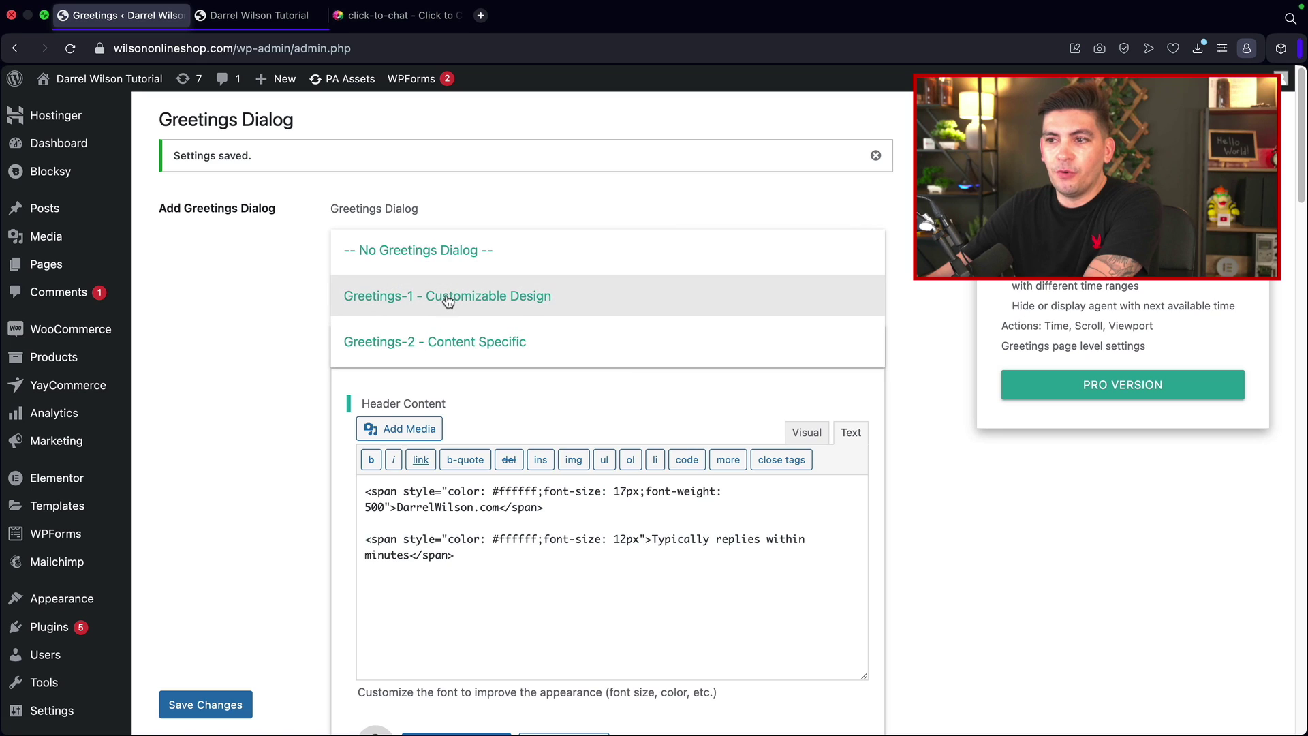
left_click(456, 340)
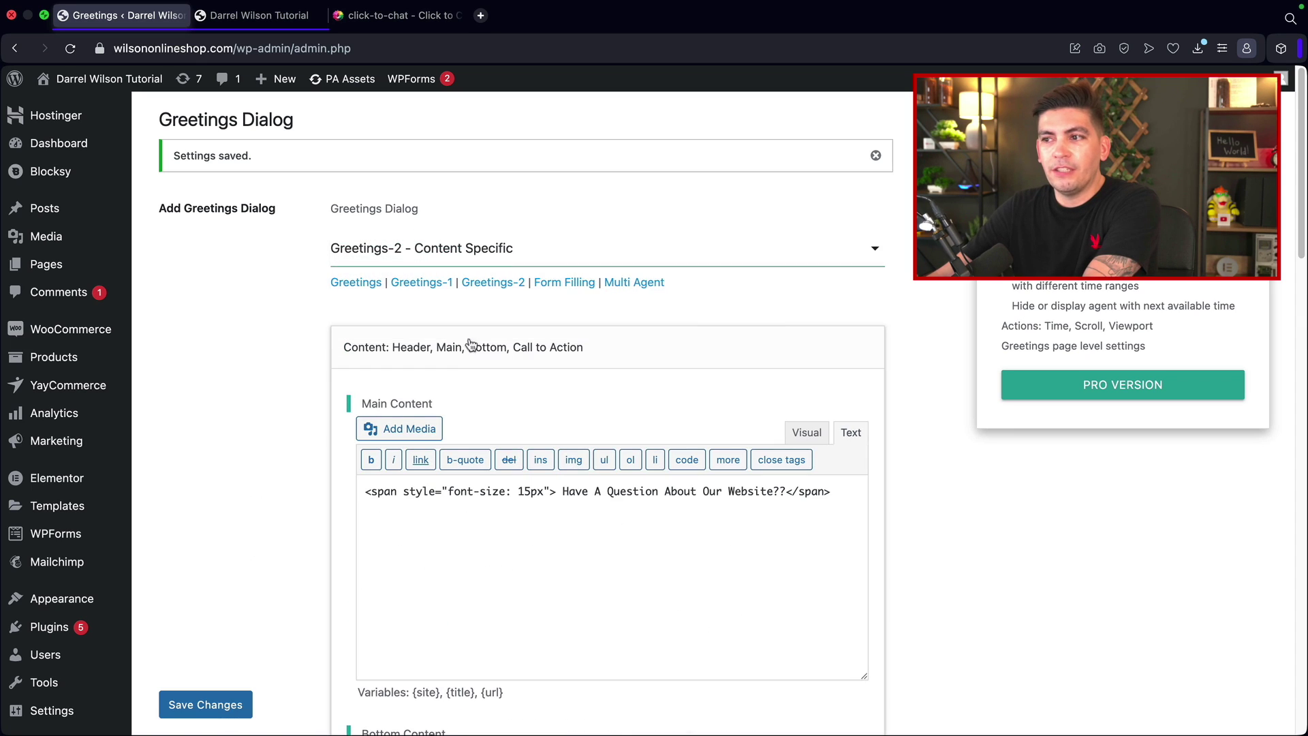
scroll(593, 420, "down", 10)
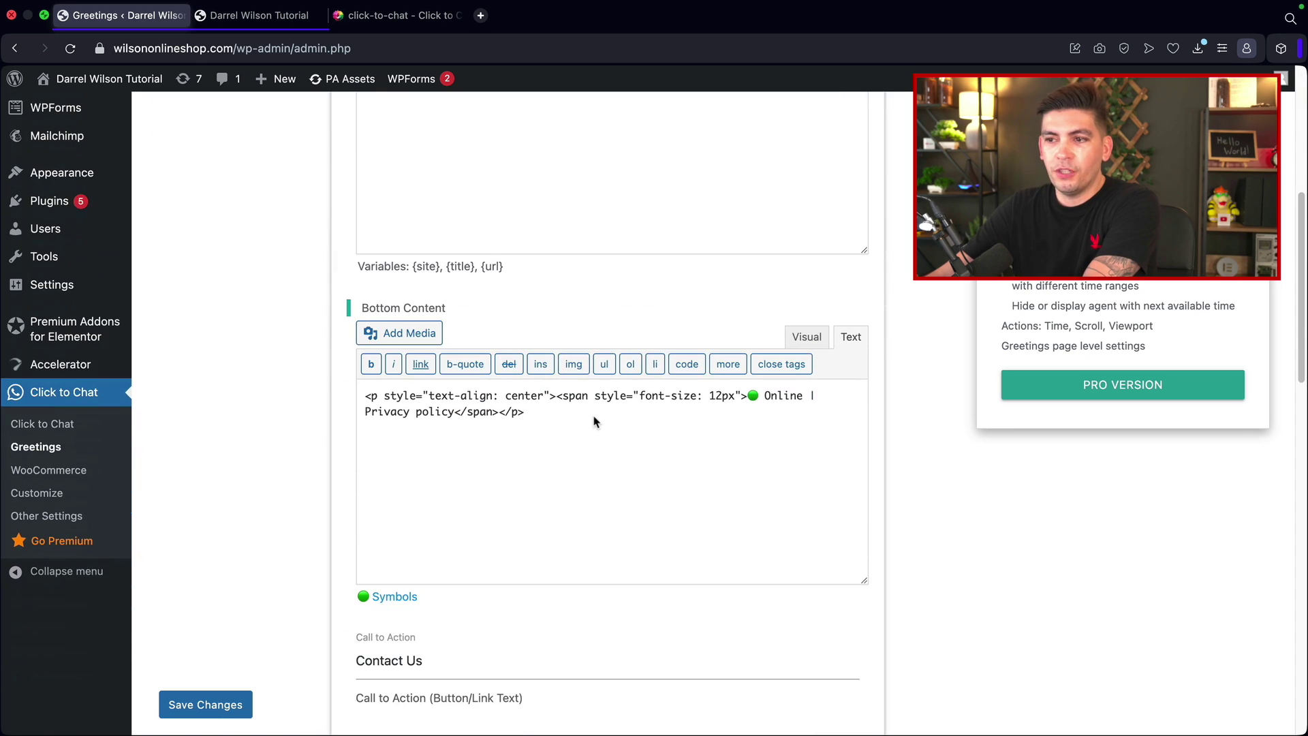
scroll(593, 420, "up", 7)
scroll(593, 421, "up", 4)
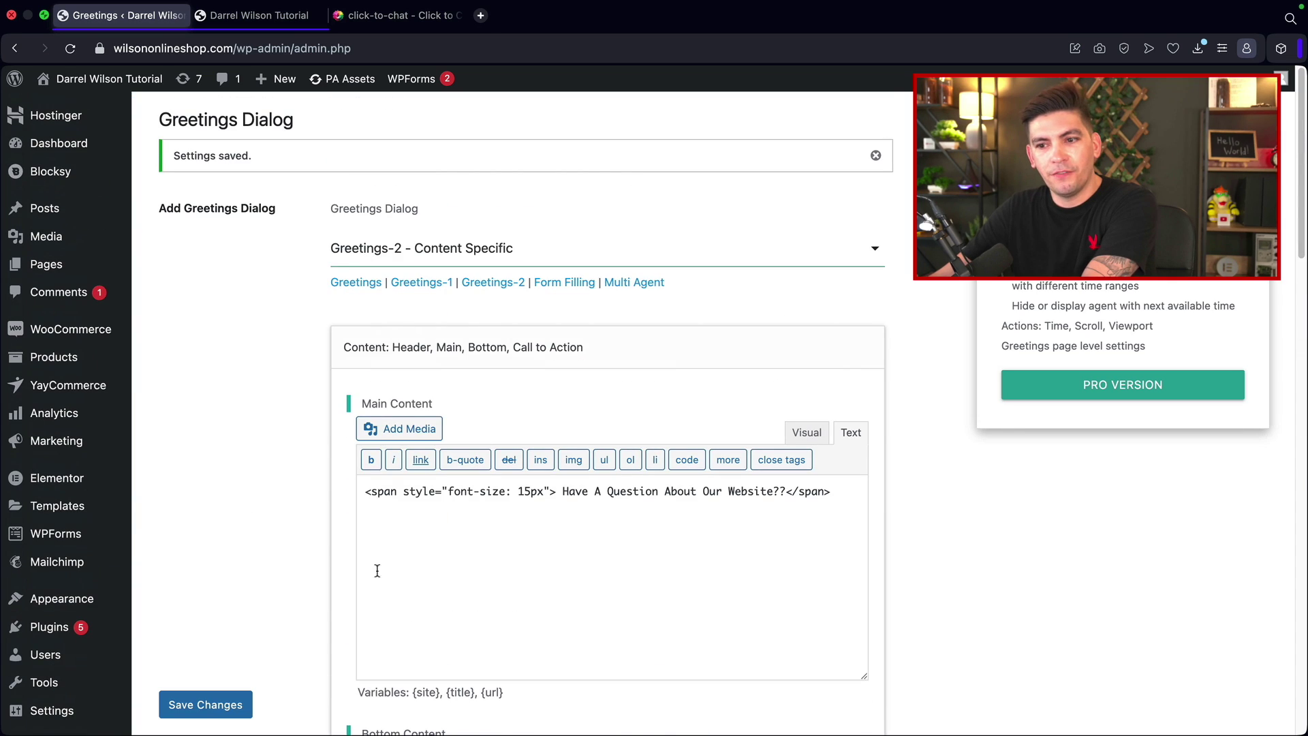
left_click(267, 21)
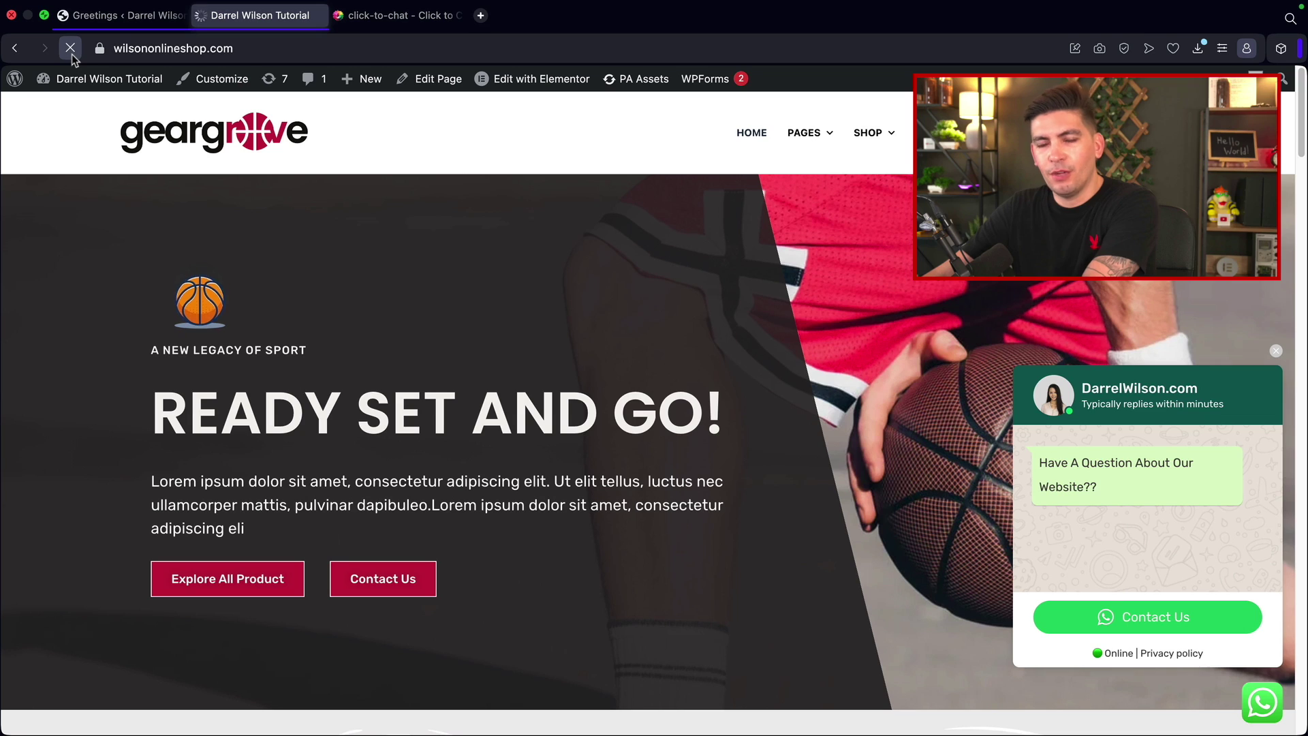
left_click(70, 47)
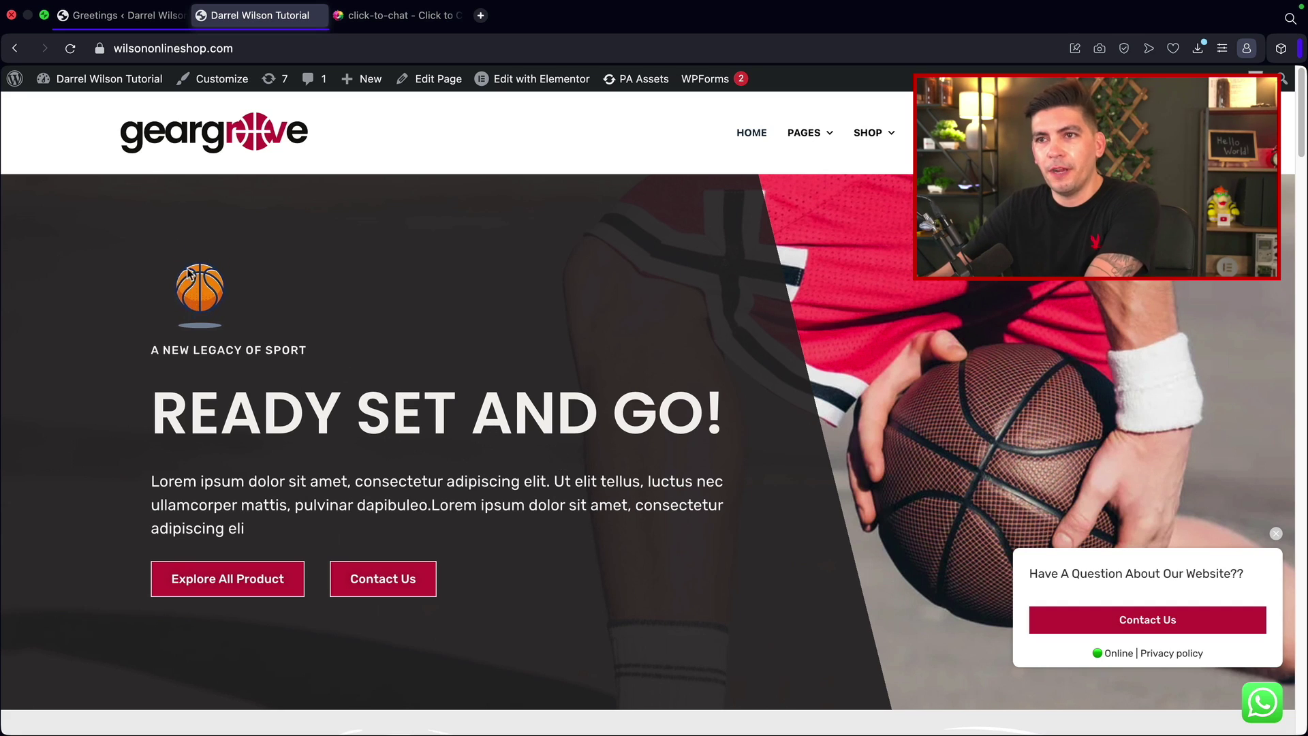
left_click(126, 15)
left_click(507, 265)
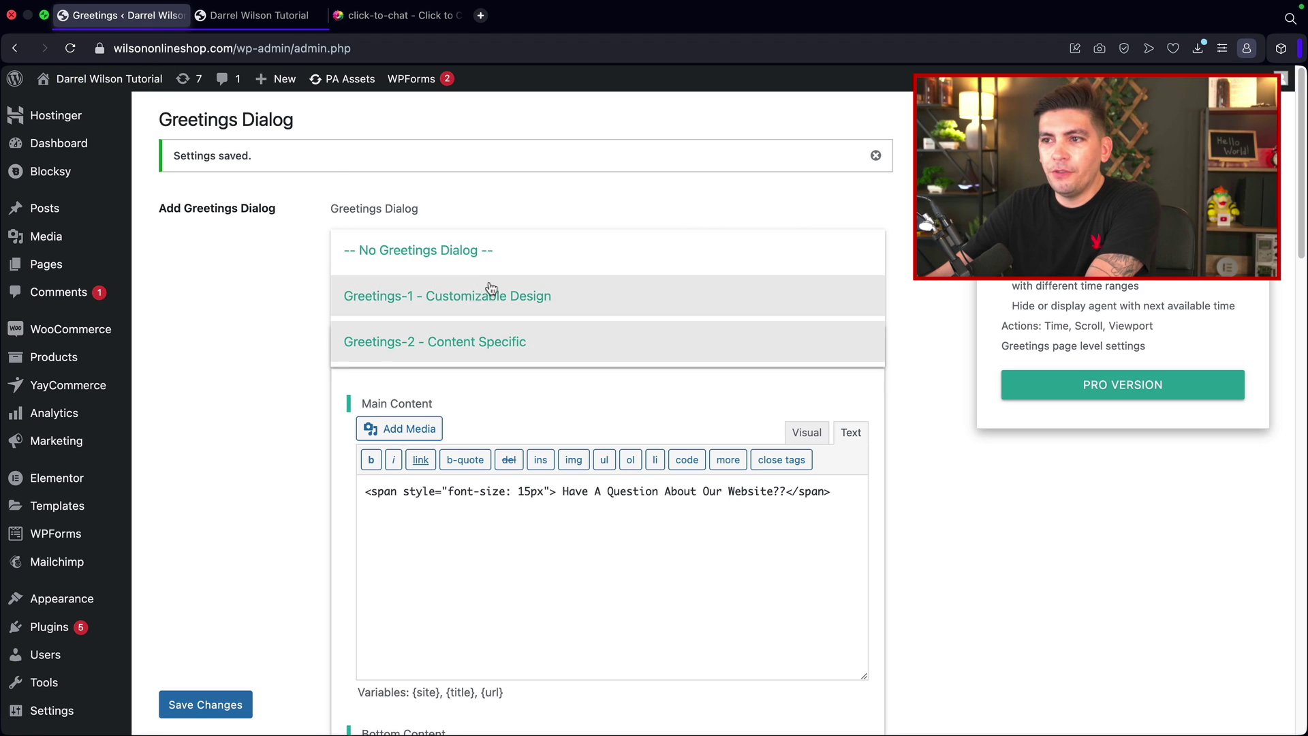
left_click(476, 295)
left_click(212, 707)
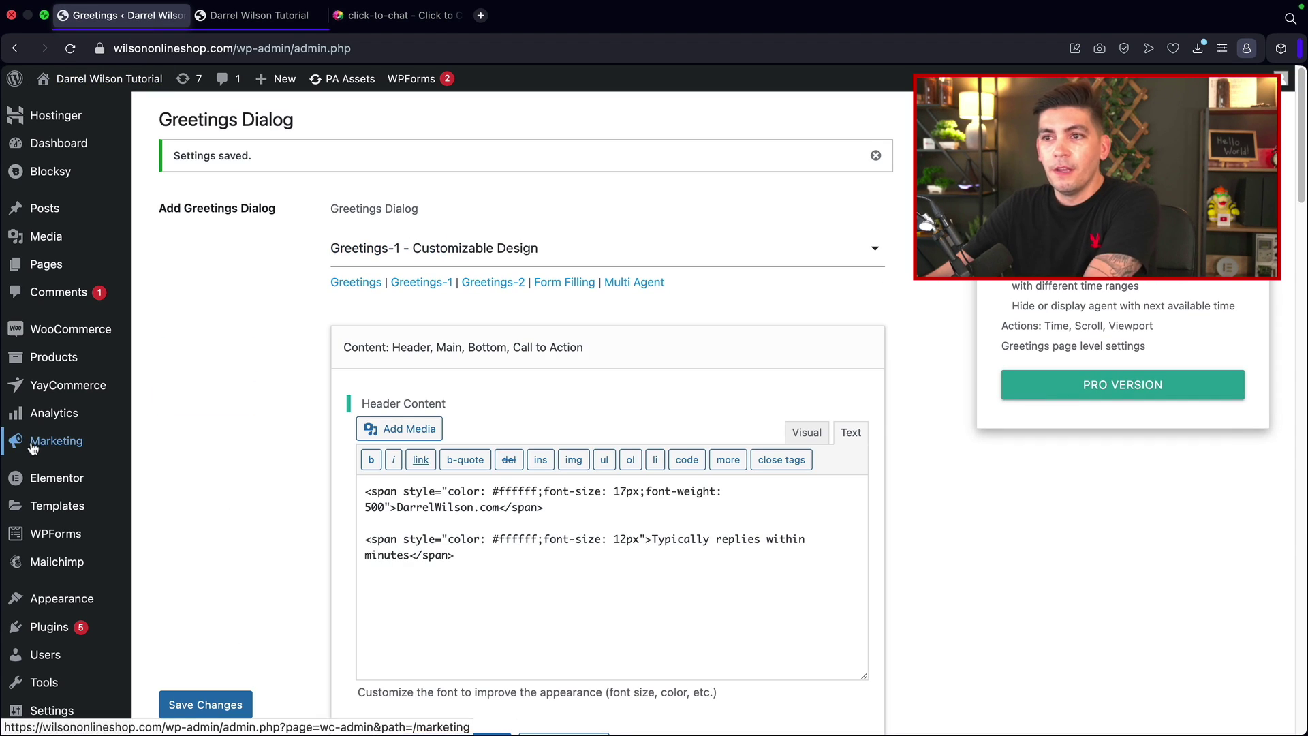
mouse_move(35, 451)
scroll(42, 448, "down", 8)
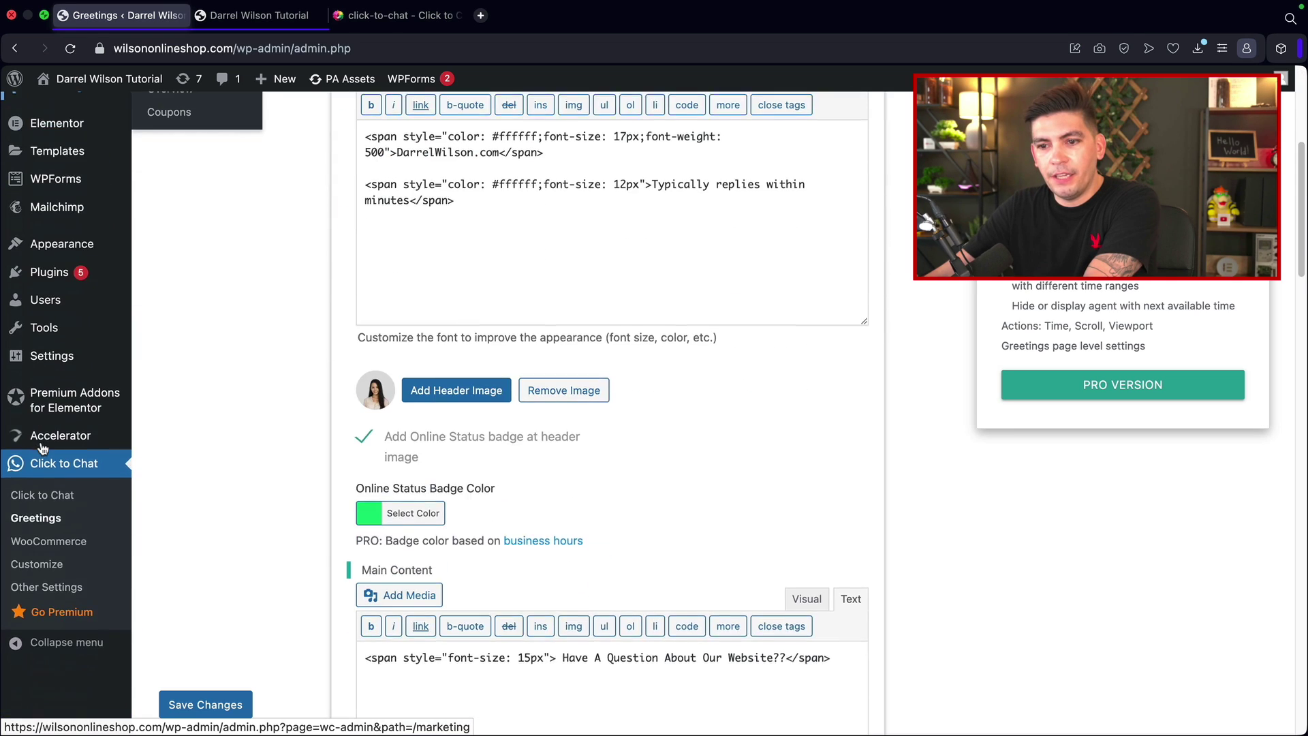
On the Click to Chat Customize page, select the Style 99 desktop image URL.
left_click(46, 544)
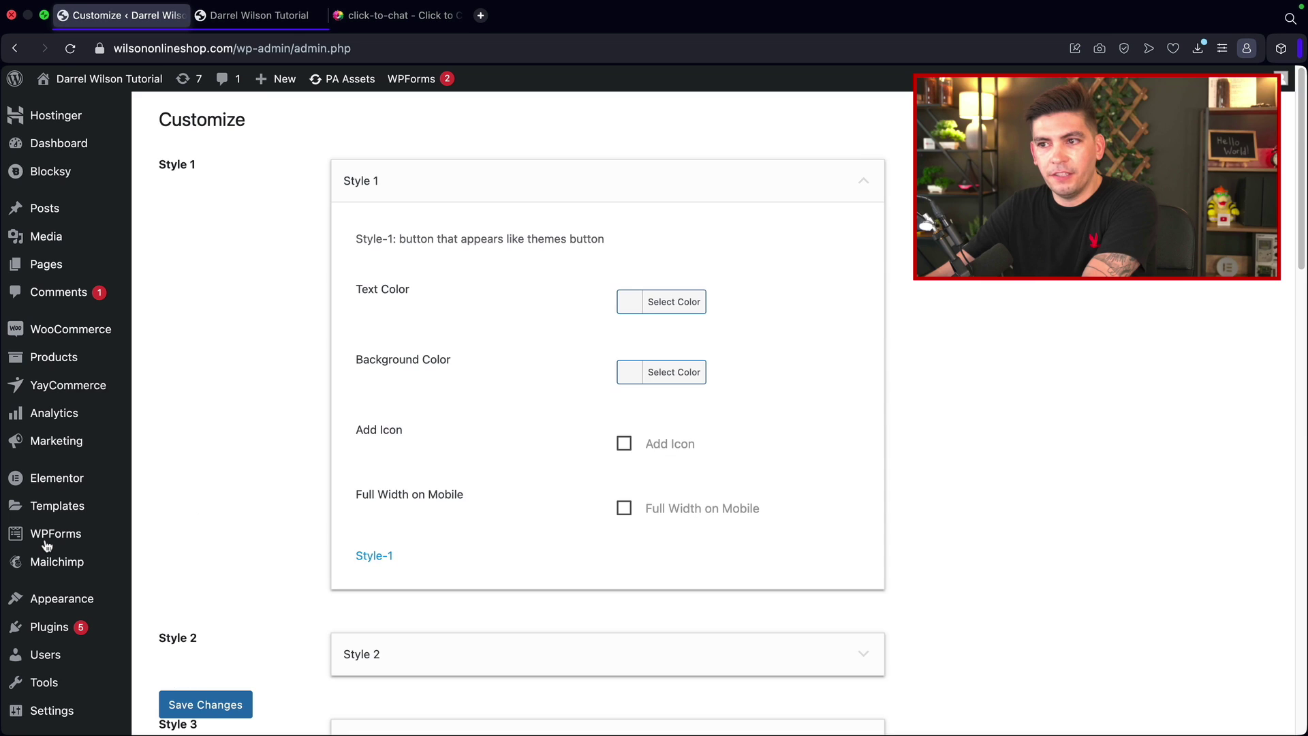
scroll(281, 324, "down", 8)
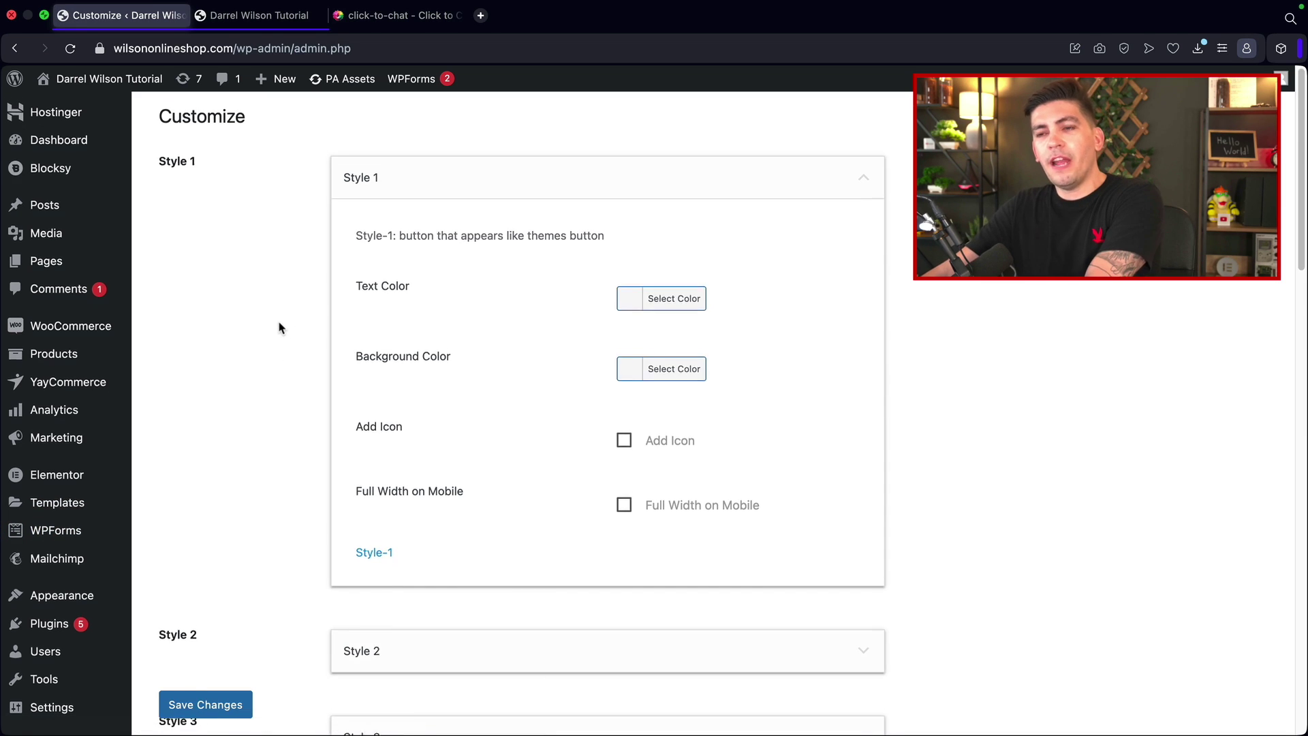
scroll(282, 323, "down", 4)
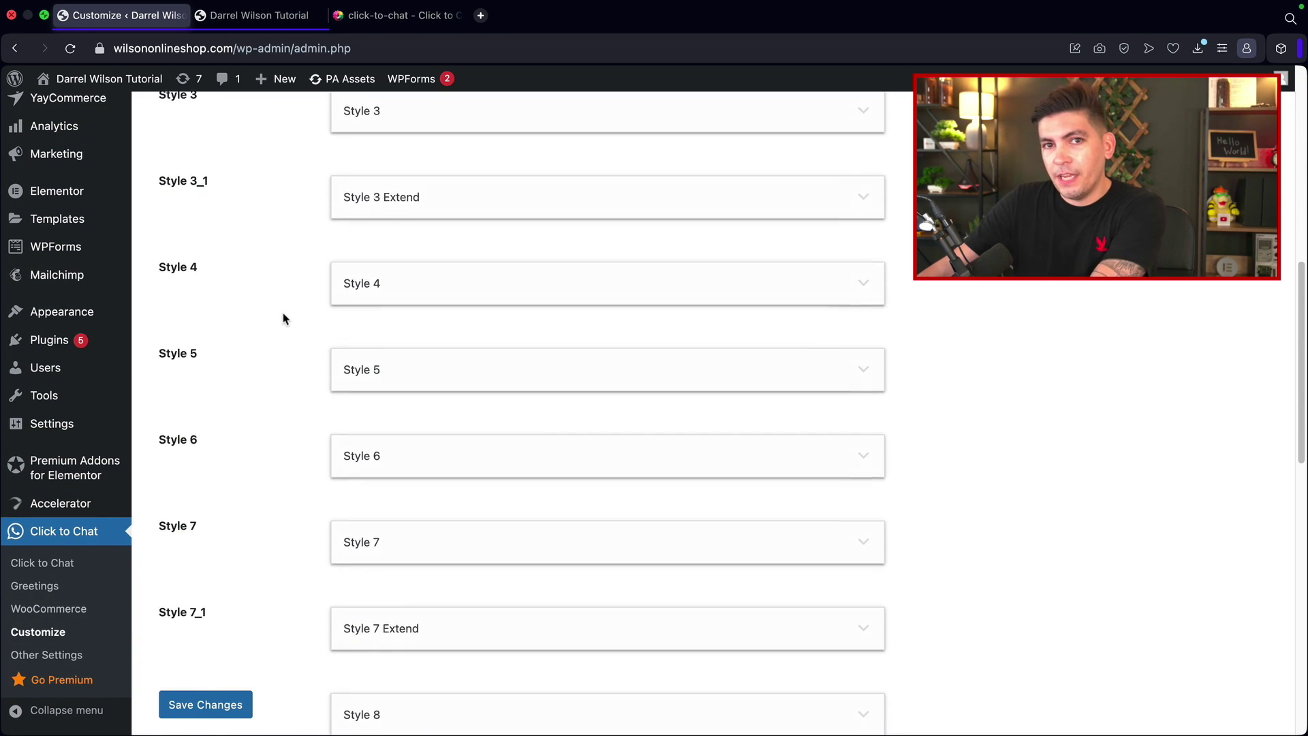
scroll(277, 330, "down", 6)
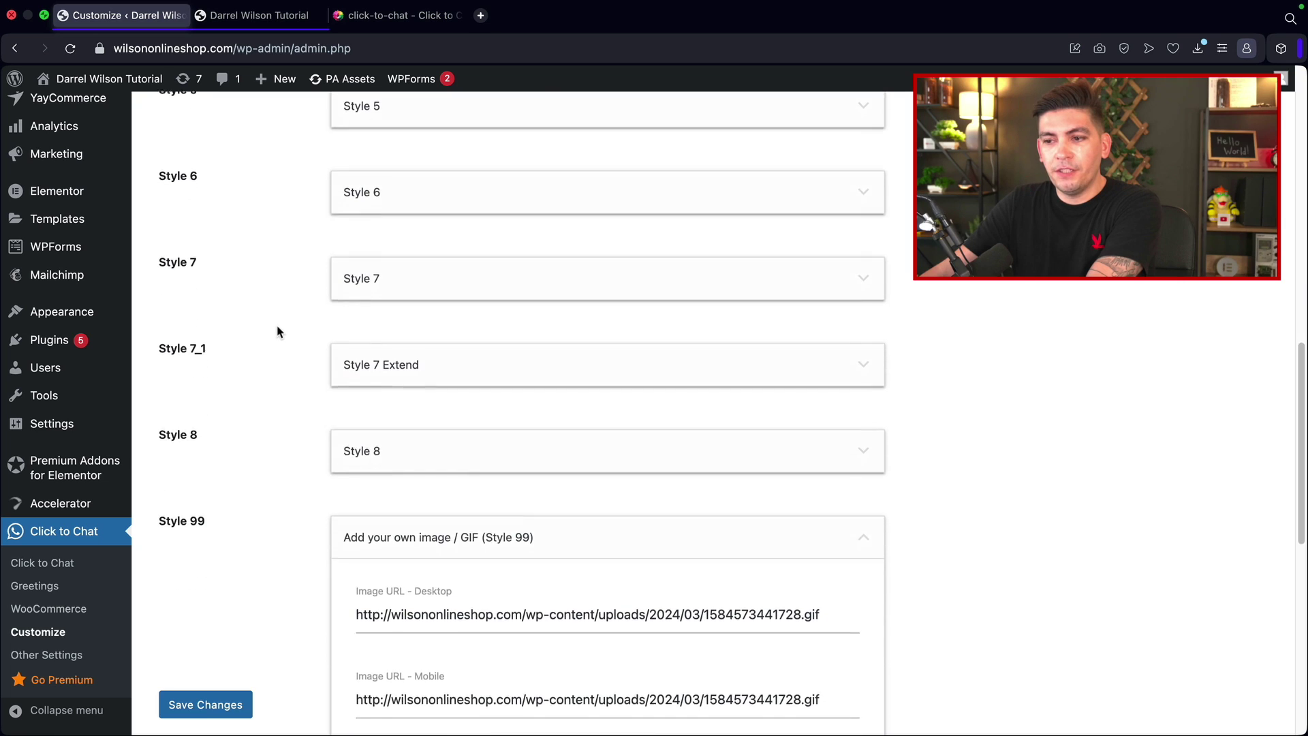
left_click_drag(175, 242, 157, 243)
left_click(256, 304)
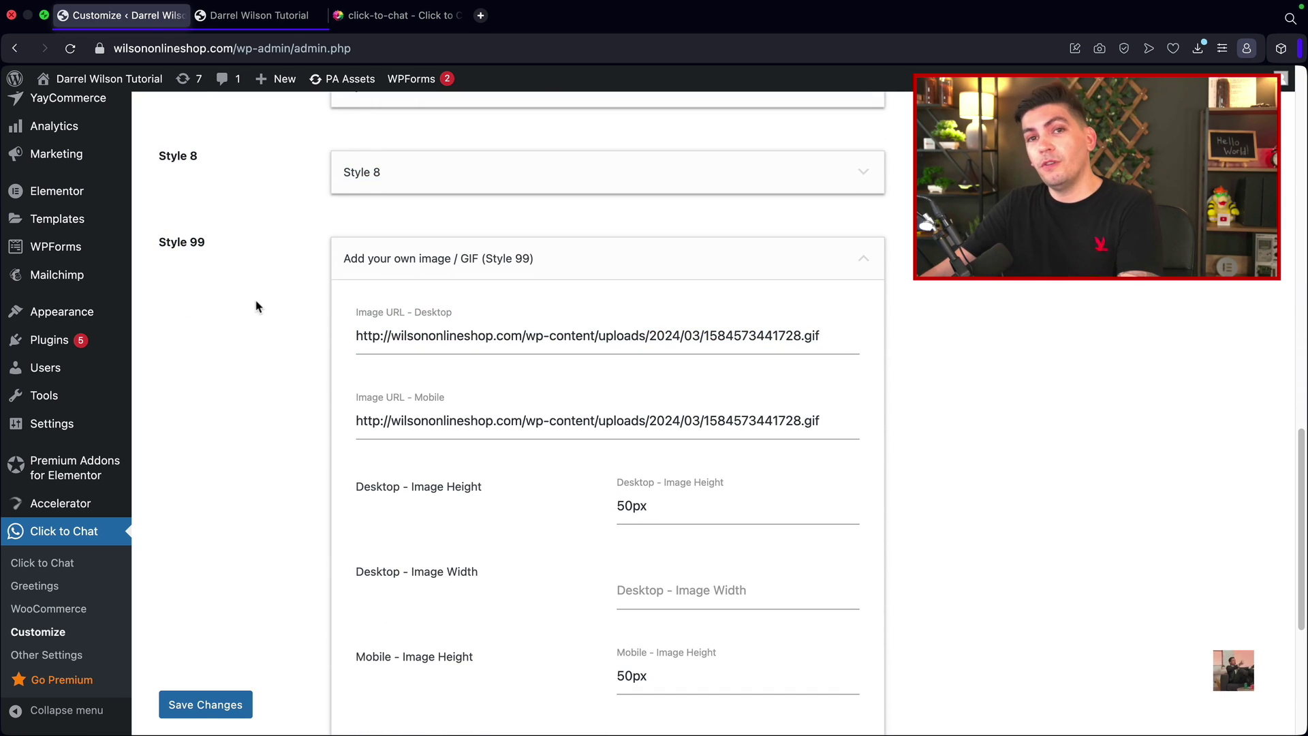
triple_click(538, 345)
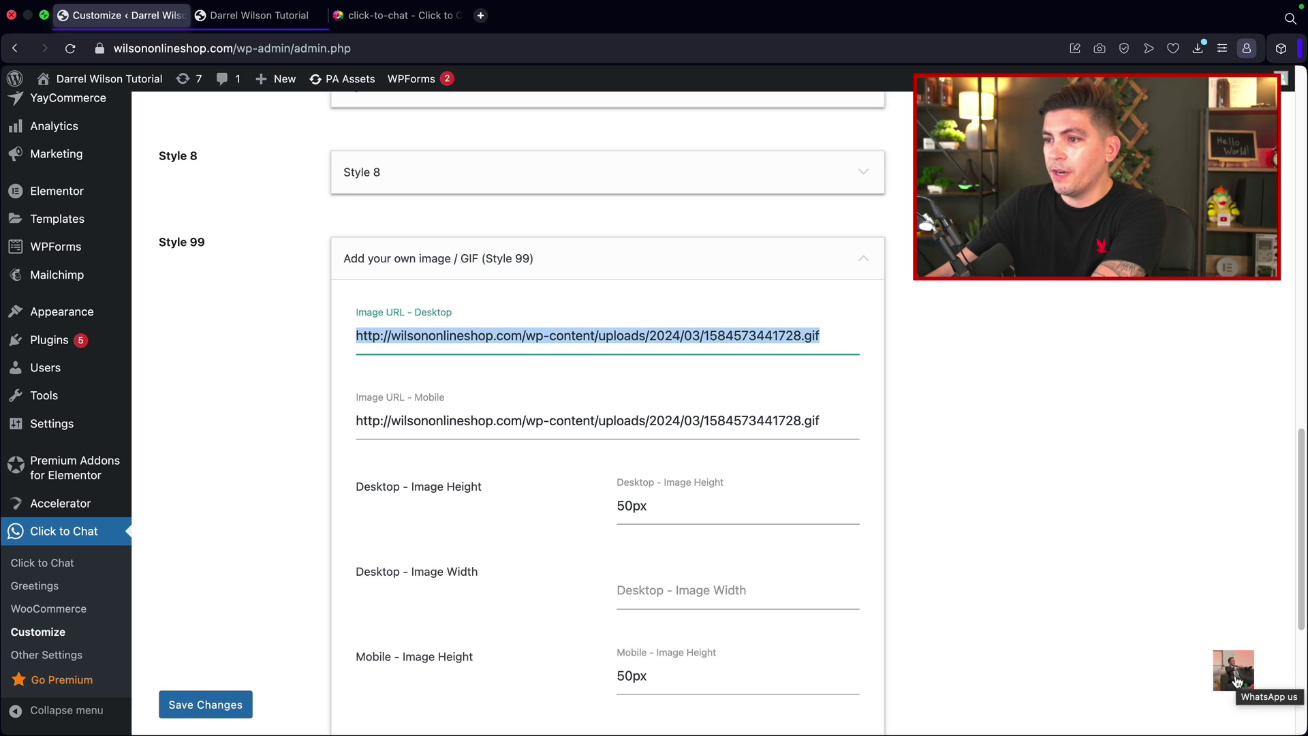
Go to the Media Library.
scroll(48, 339, "up", 8)
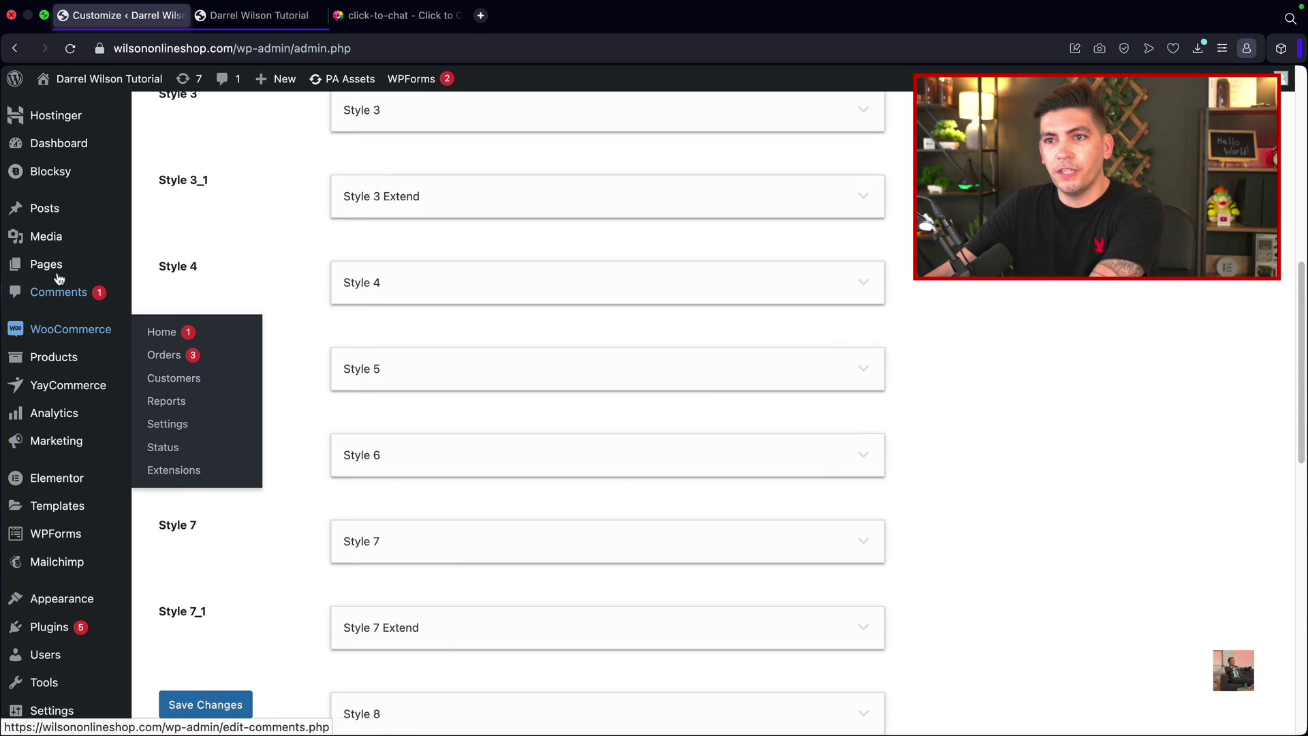
mouse_move(54, 245)
left_click(163, 251)
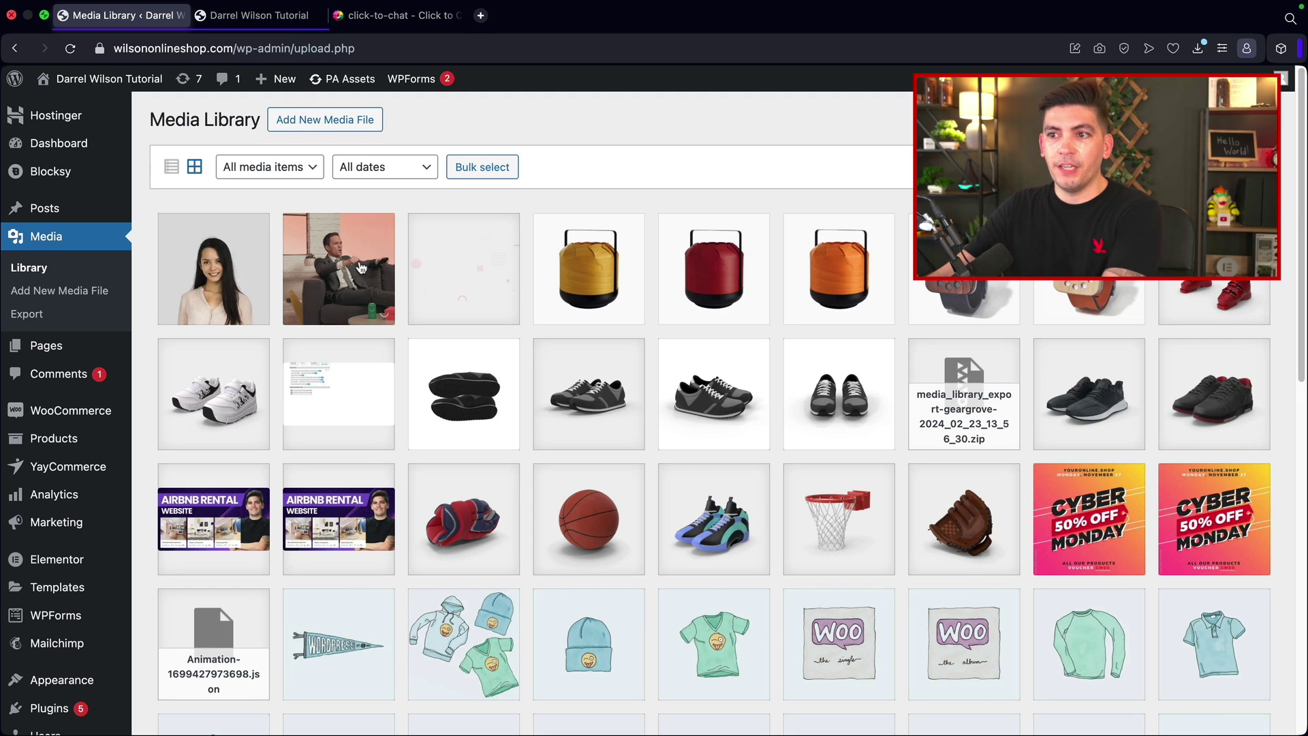
Copy the man-on-couch GIF's file URL from its attachment details.
left_click(345, 267)
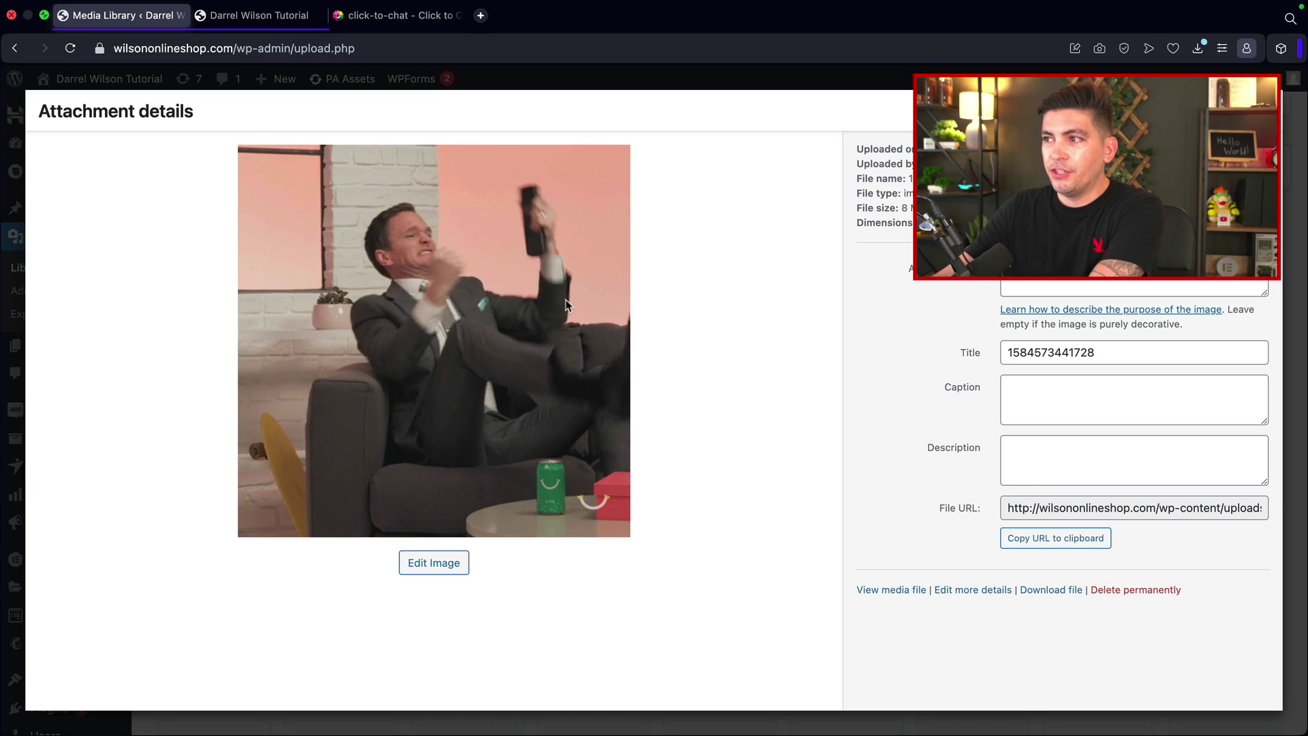
left_click(1049, 508)
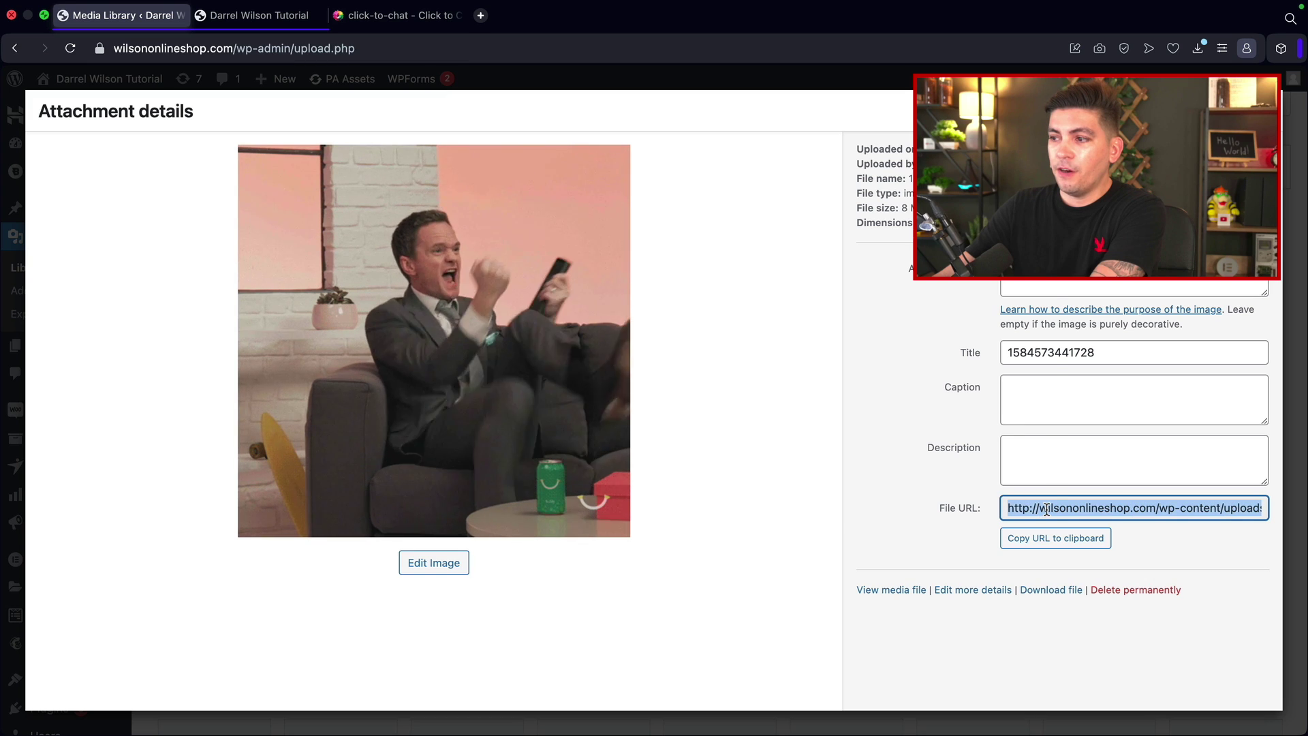
right_click(1047, 508)
left_click(856, 364)
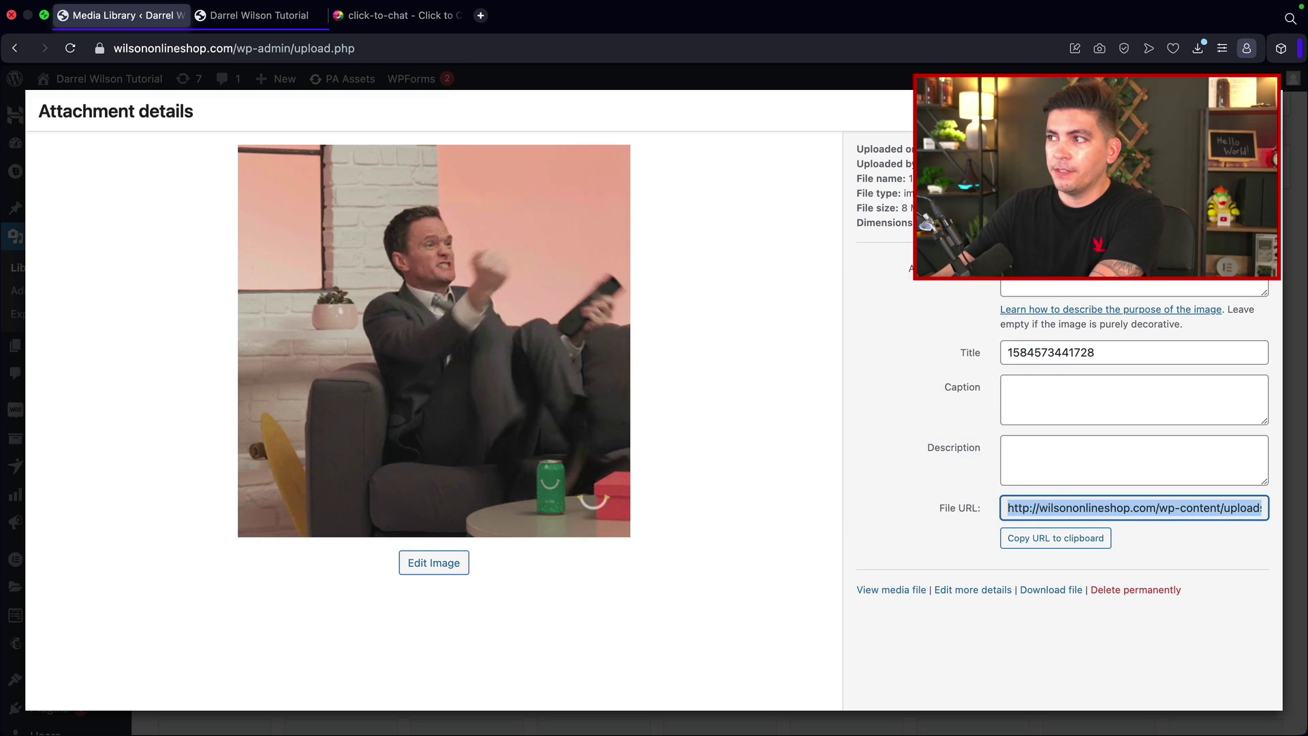
key("Escape")
Go back to the Click to Chat Customize page.
scroll(69, 497, "down", 10)
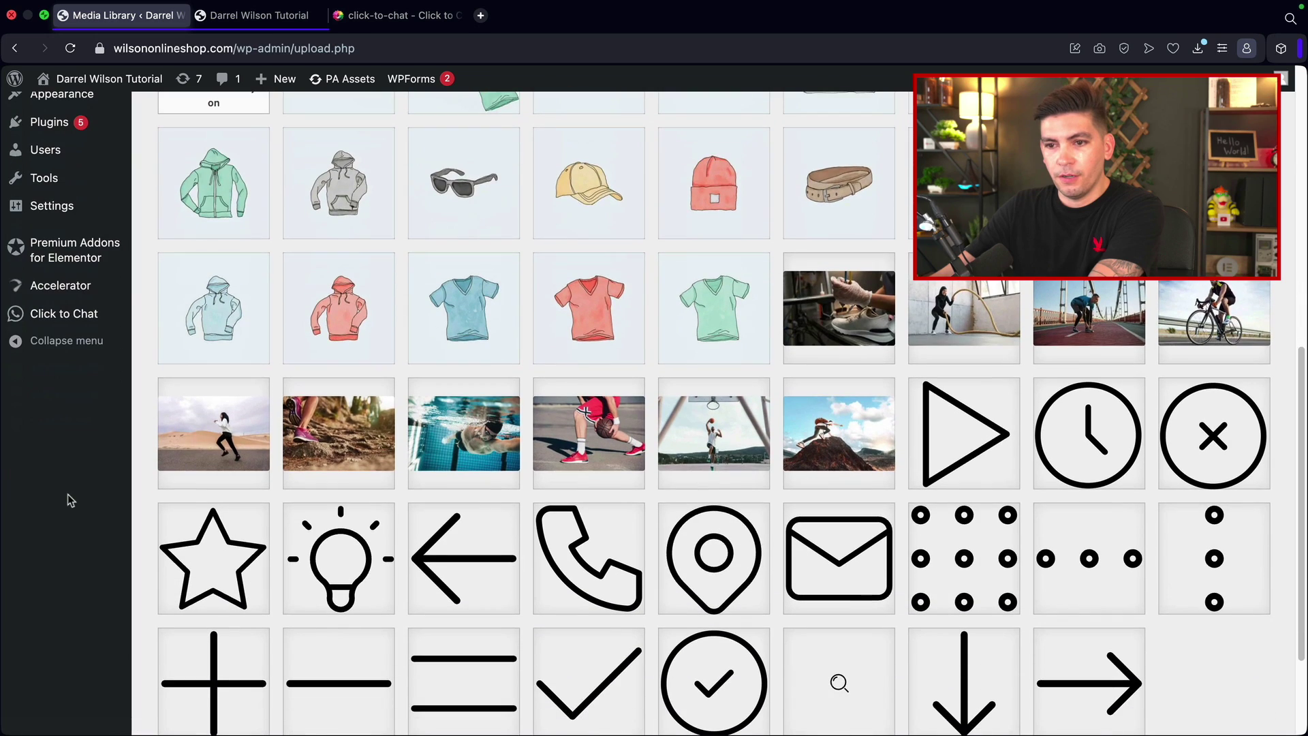
mouse_move(76, 315)
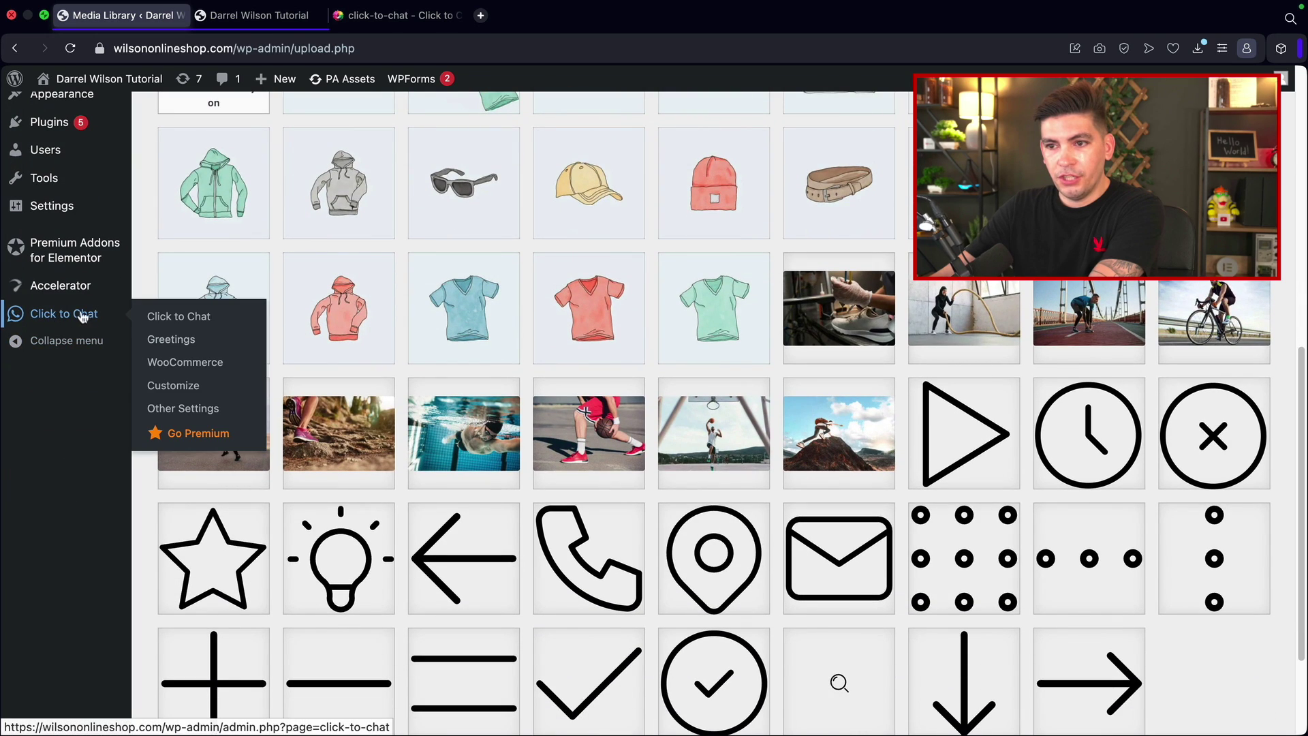
left_click(181, 387)
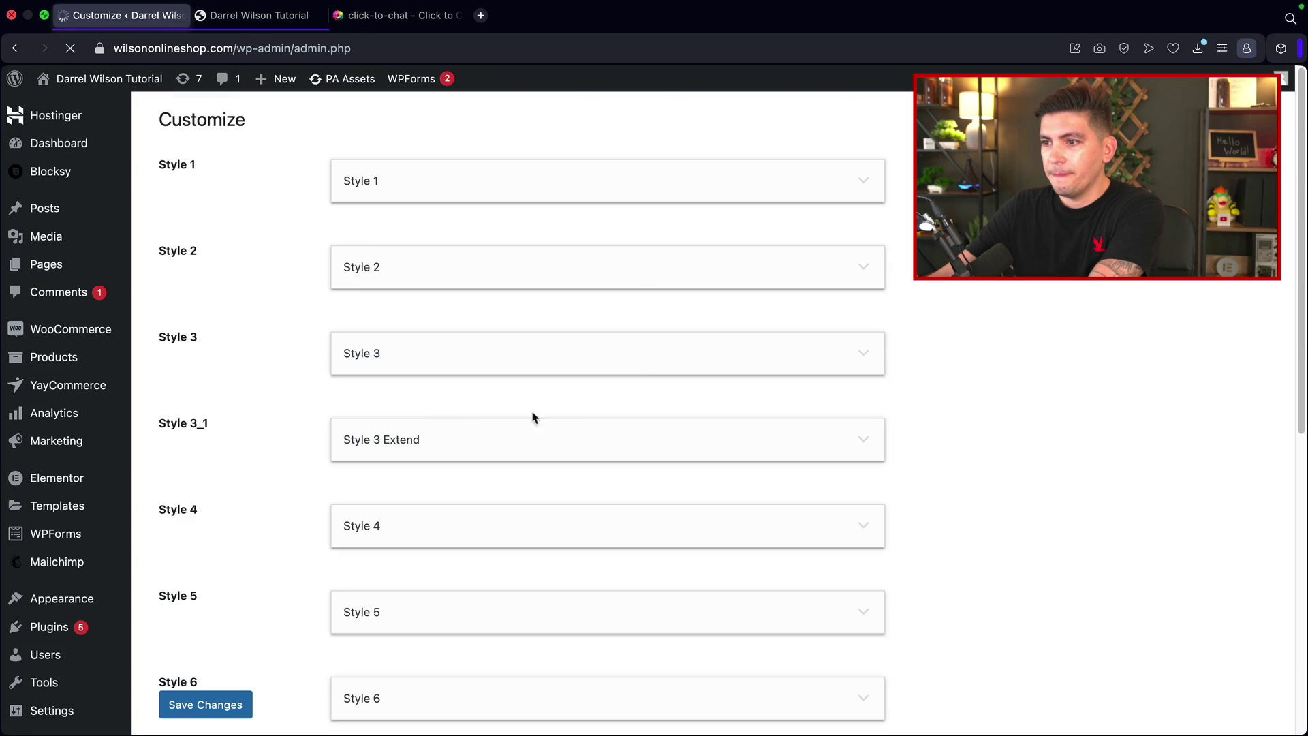
Paste the couch GIF's URL into the Style 99 desktop and mobile image URL fields.
scroll(253, 368, "down", 15)
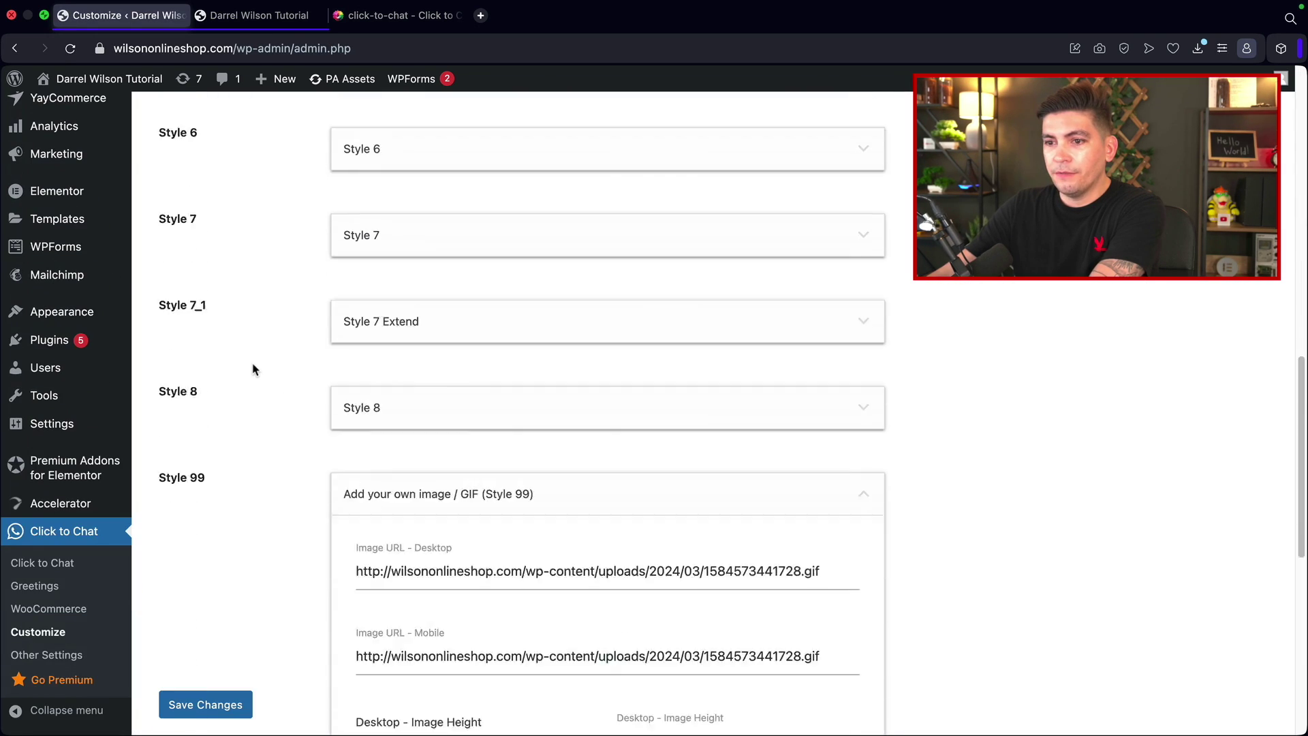
triple_click(475, 307)
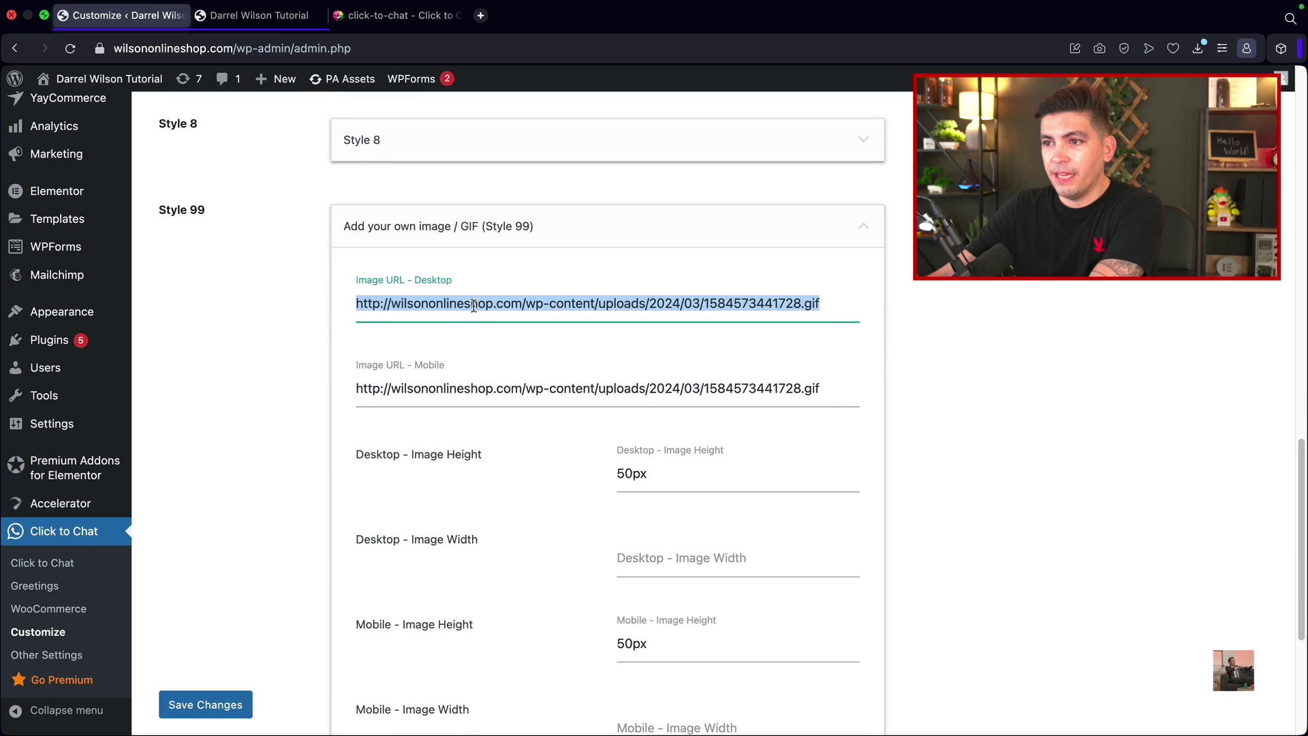
right_click(475, 306)
left_click(504, 436)
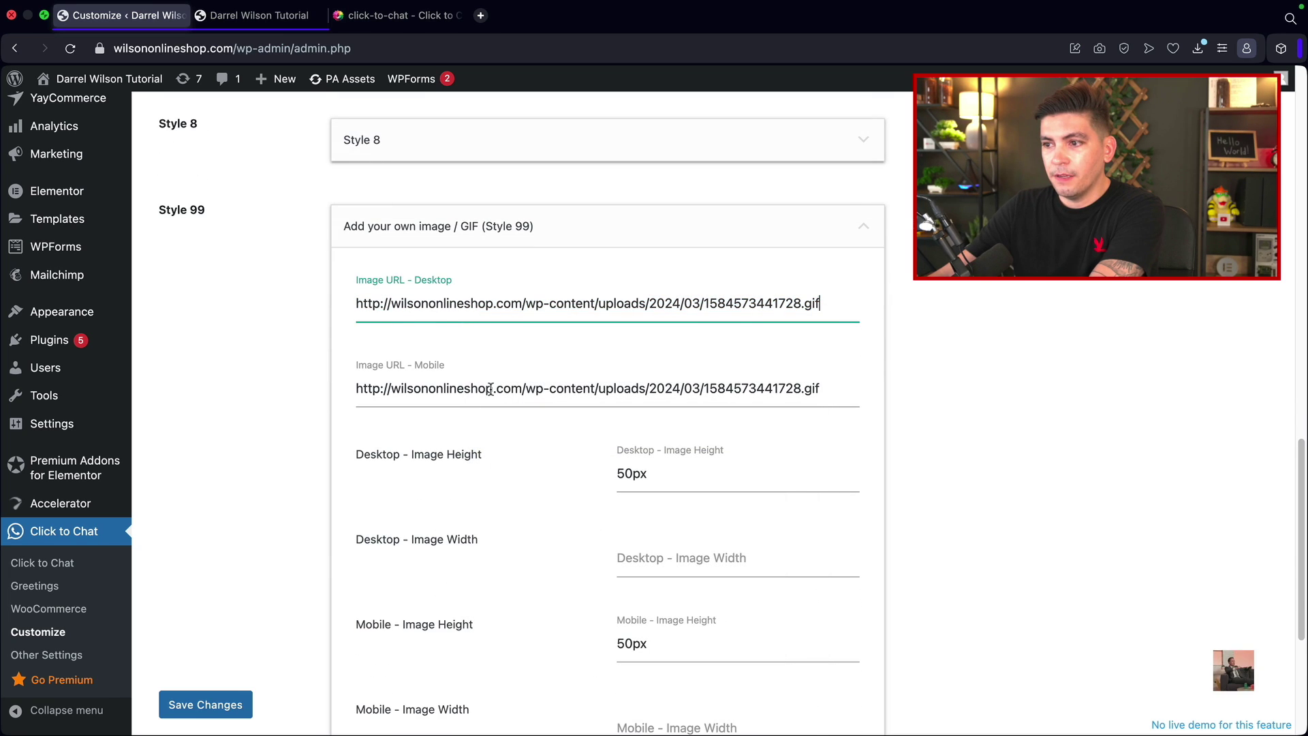
triple_click(491, 392)
right_click(491, 391)
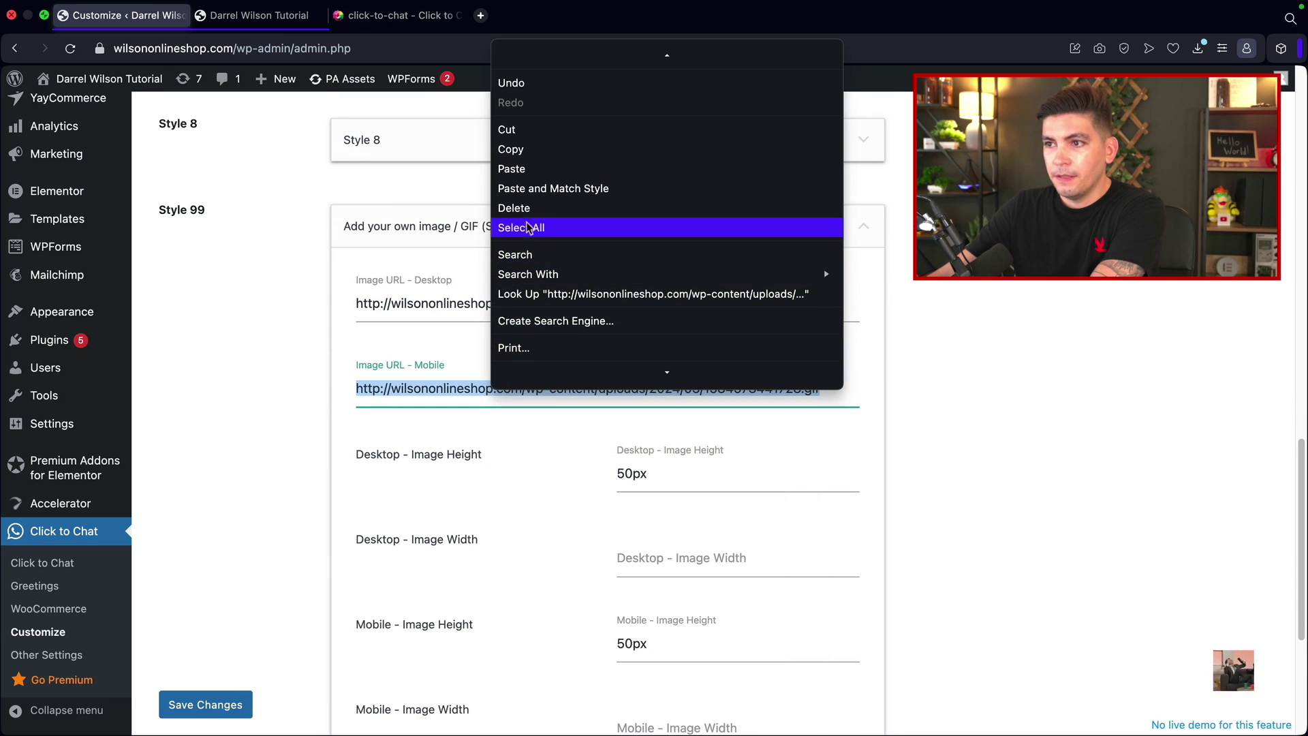
left_click(508, 168)
scroll(355, 371, "down", 2)
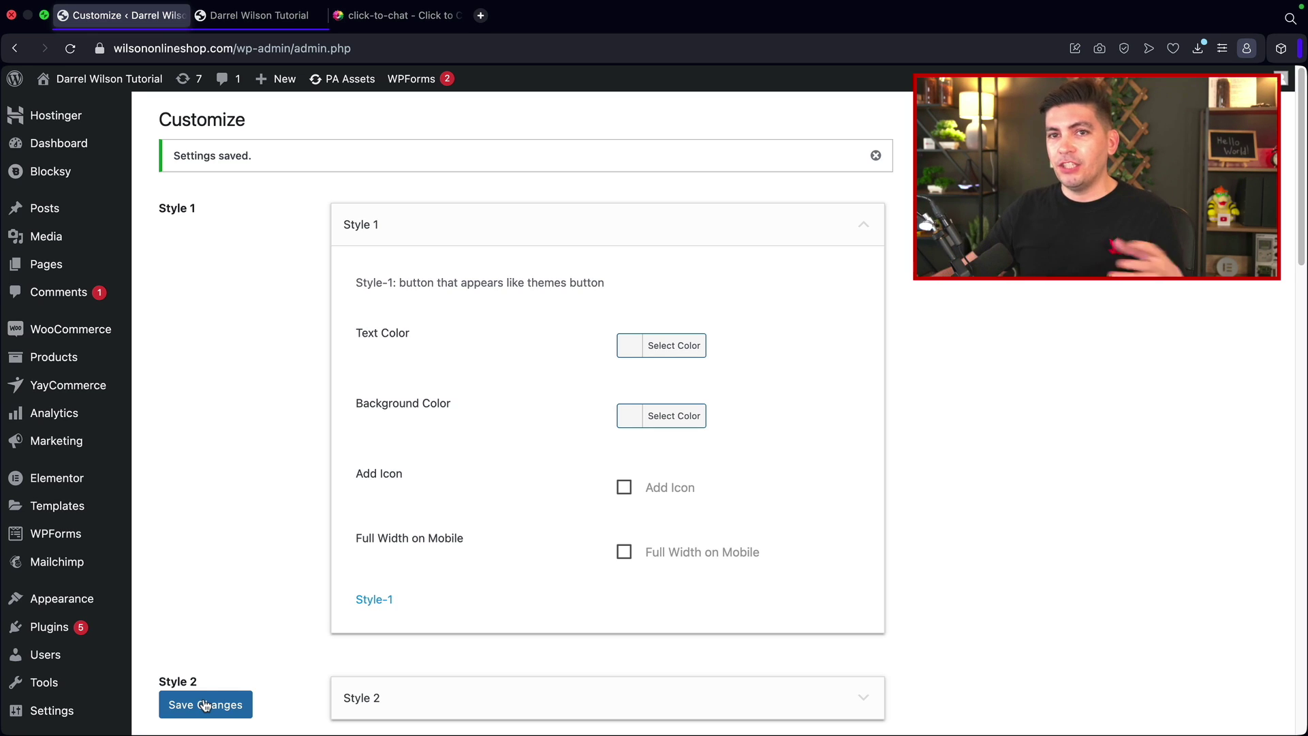
Set the desktop chat style to Style-99 Own Image, save, and view the storefront.
scroll(43, 538, "down", 6)
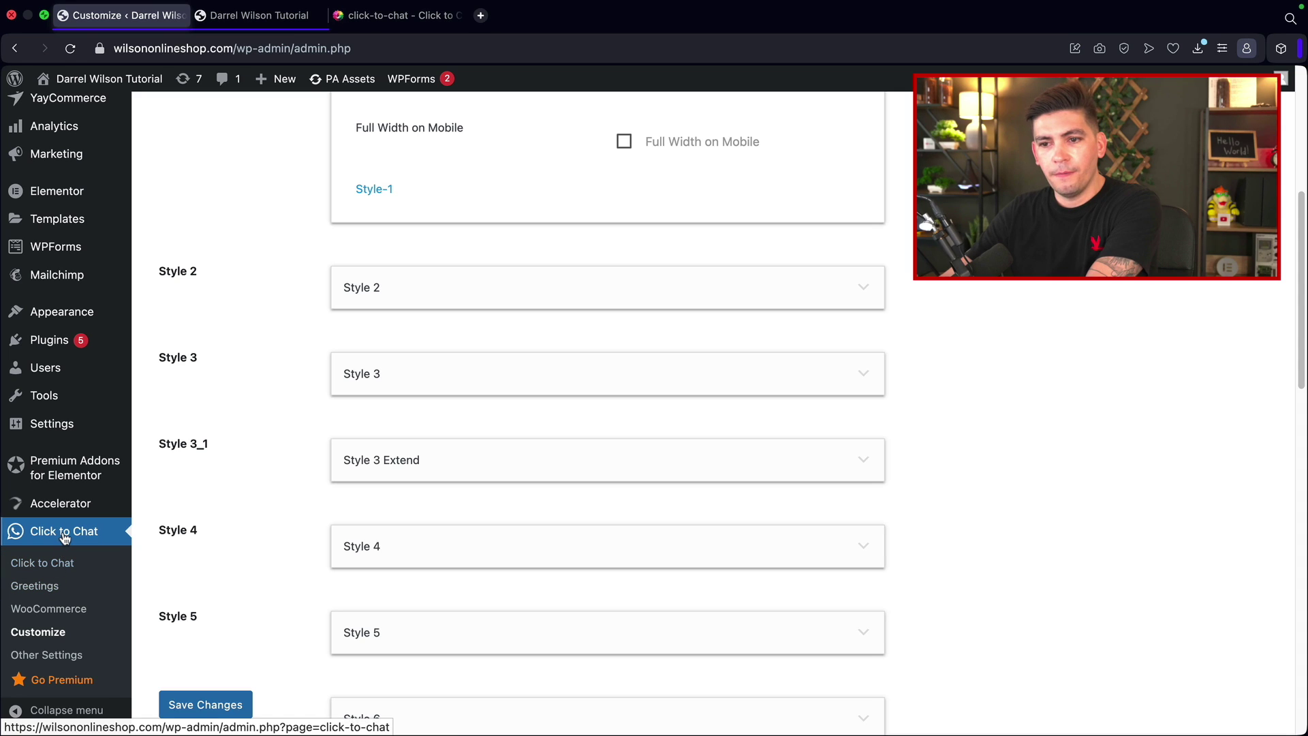
left_click(64, 538)
scroll(296, 458, "down", 4)
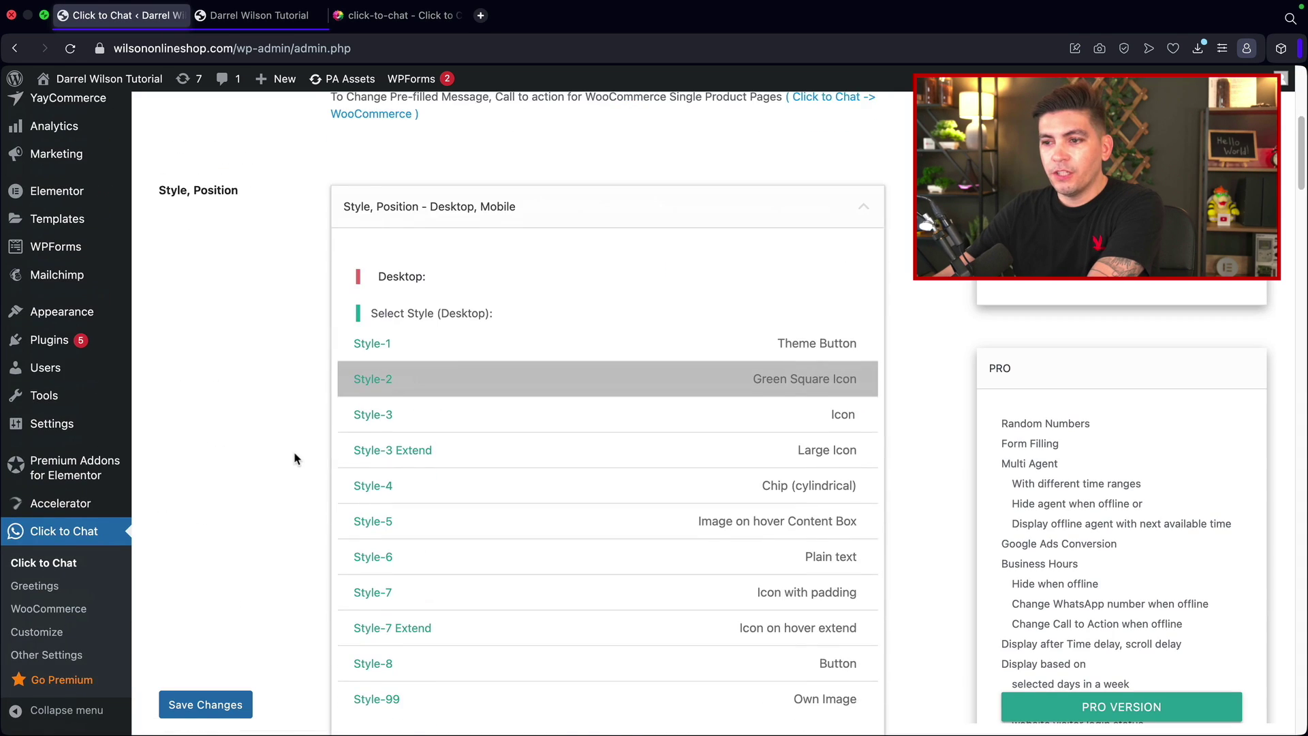
scroll(296, 458, "down", 4)
left_click(399, 419)
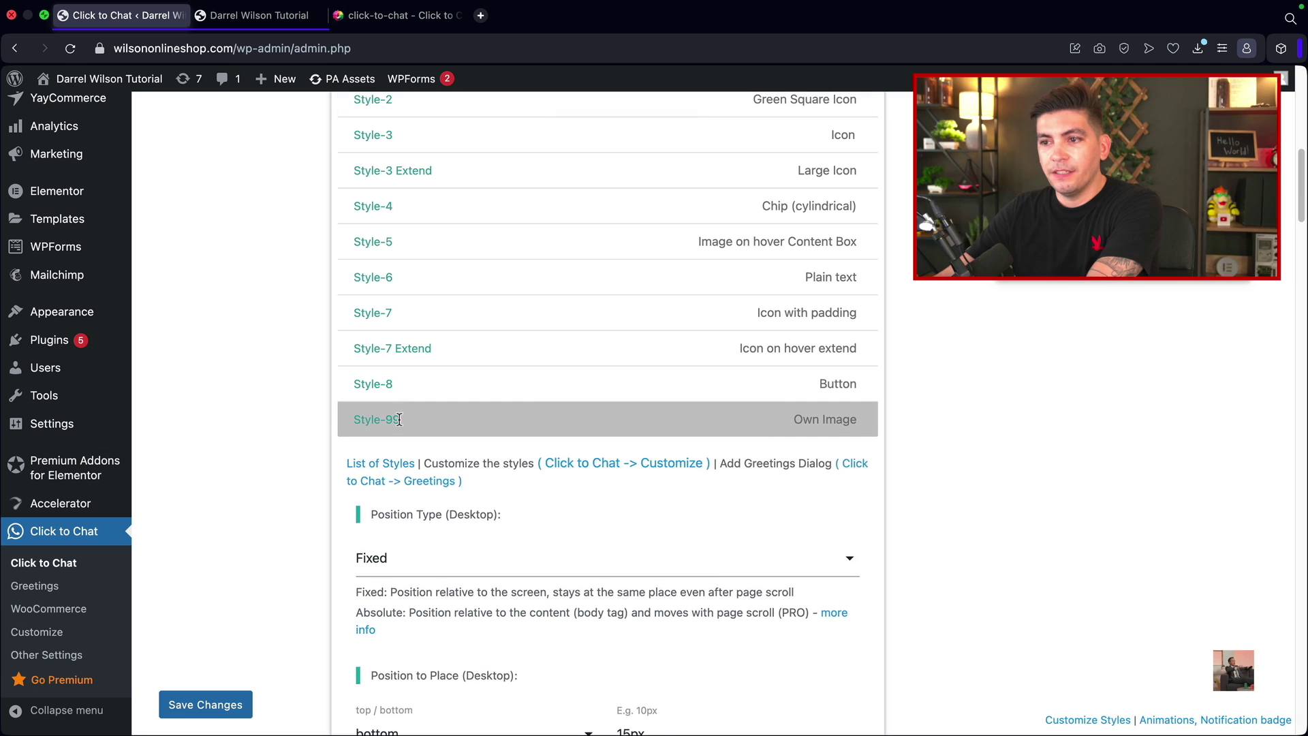
left_click(239, 704)
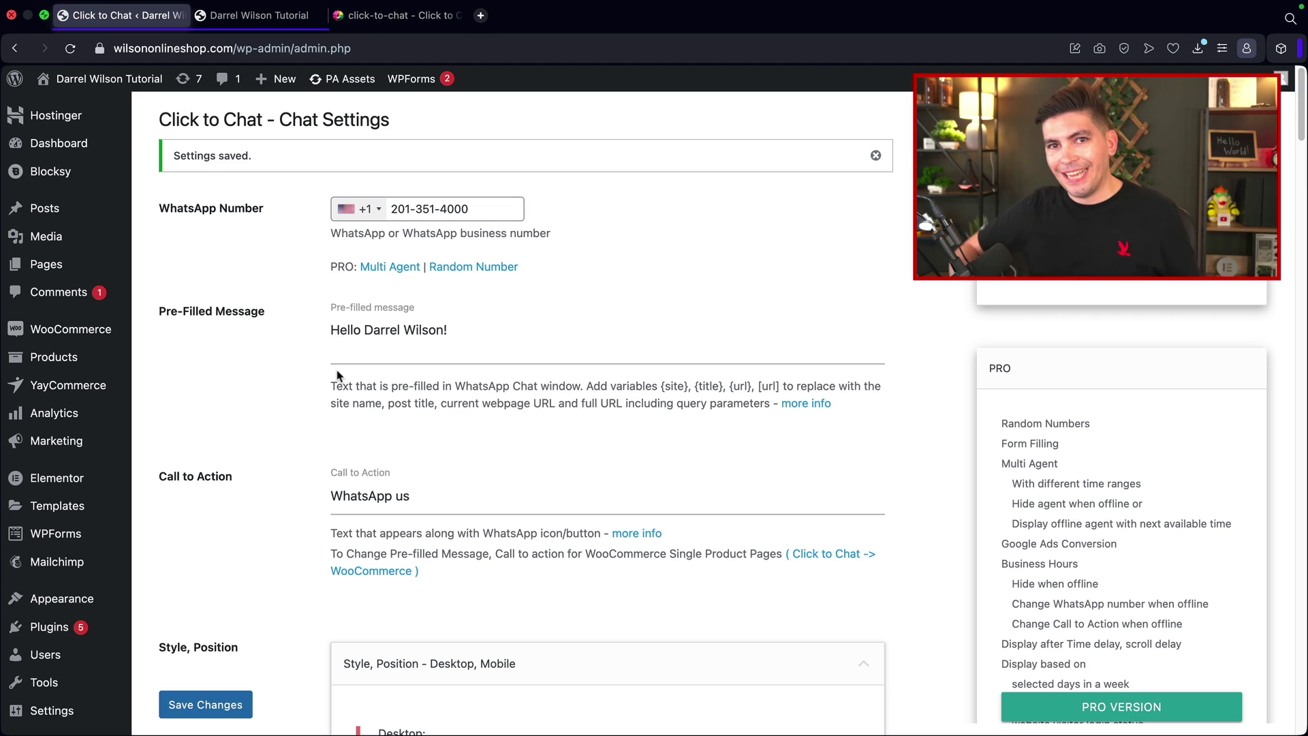
left_click(252, 15)
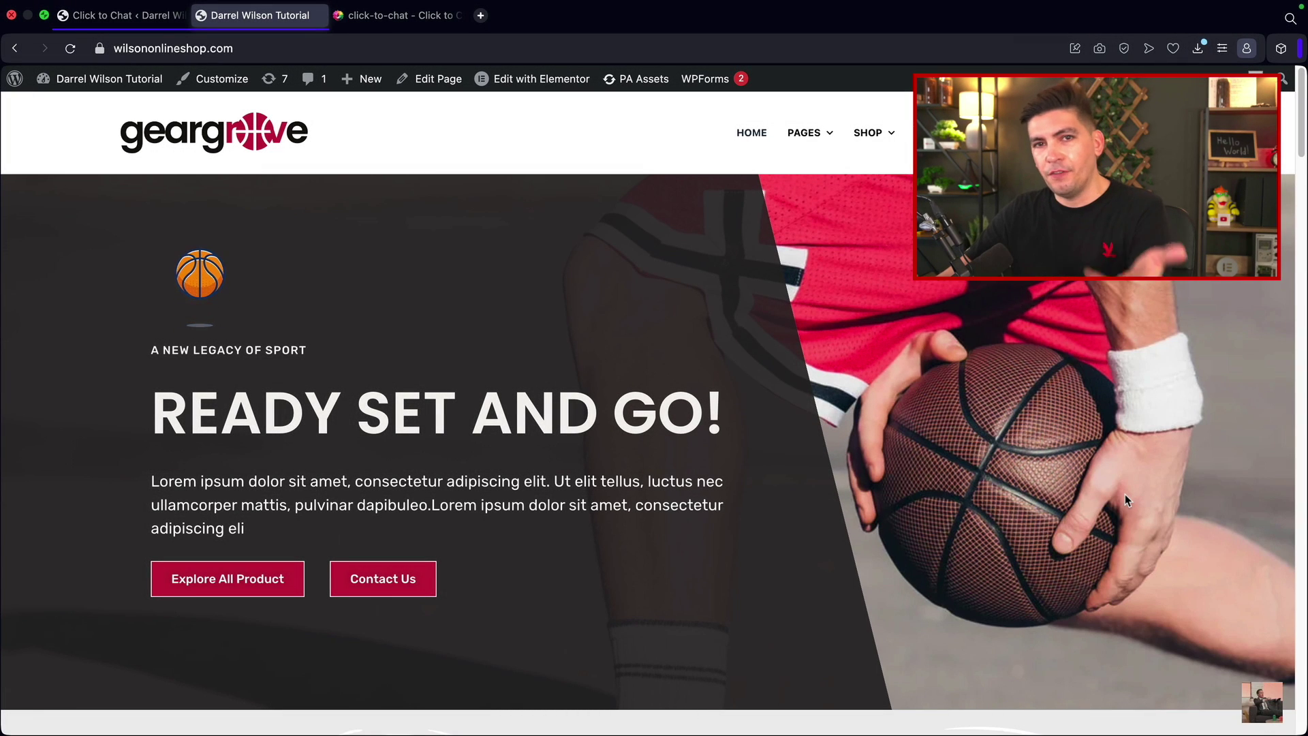
Save the Other Settings with Flash animation, 0 delay, 1 iteration and zoomIn entry.
left_click(140, 17)
left_click(211, 708)
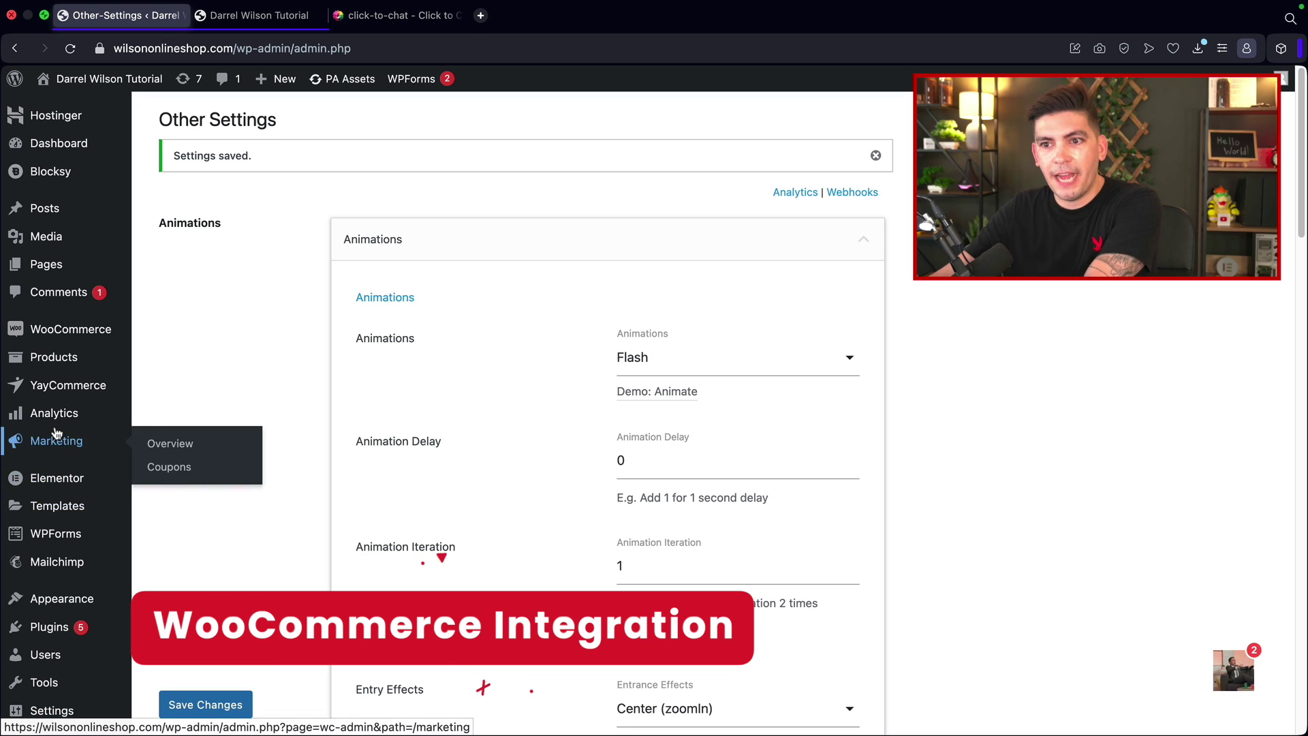
Browse the Single Product Pages, Shop Page and Advanced tabs of Click to Chat's WooCommerce settings.
scroll(57, 429, "down", 5)
left_click(50, 608)
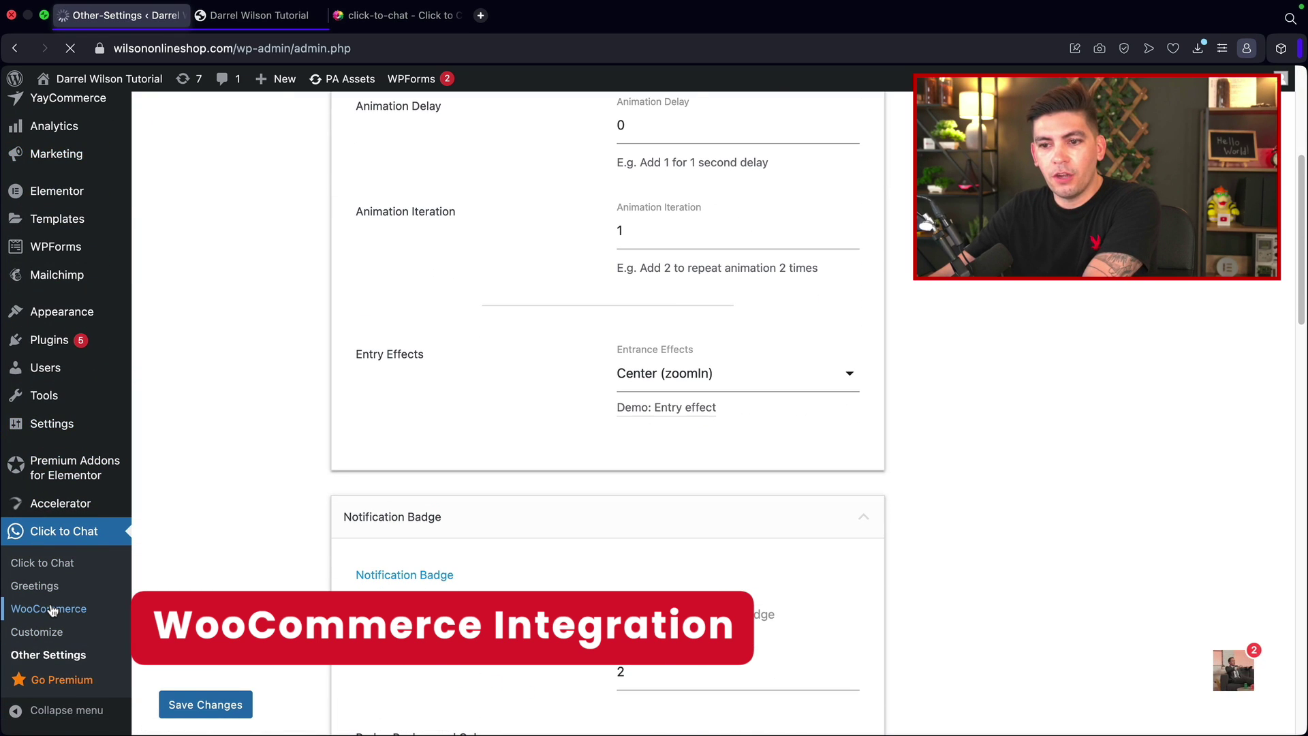
scroll(436, 314, "down", 8)
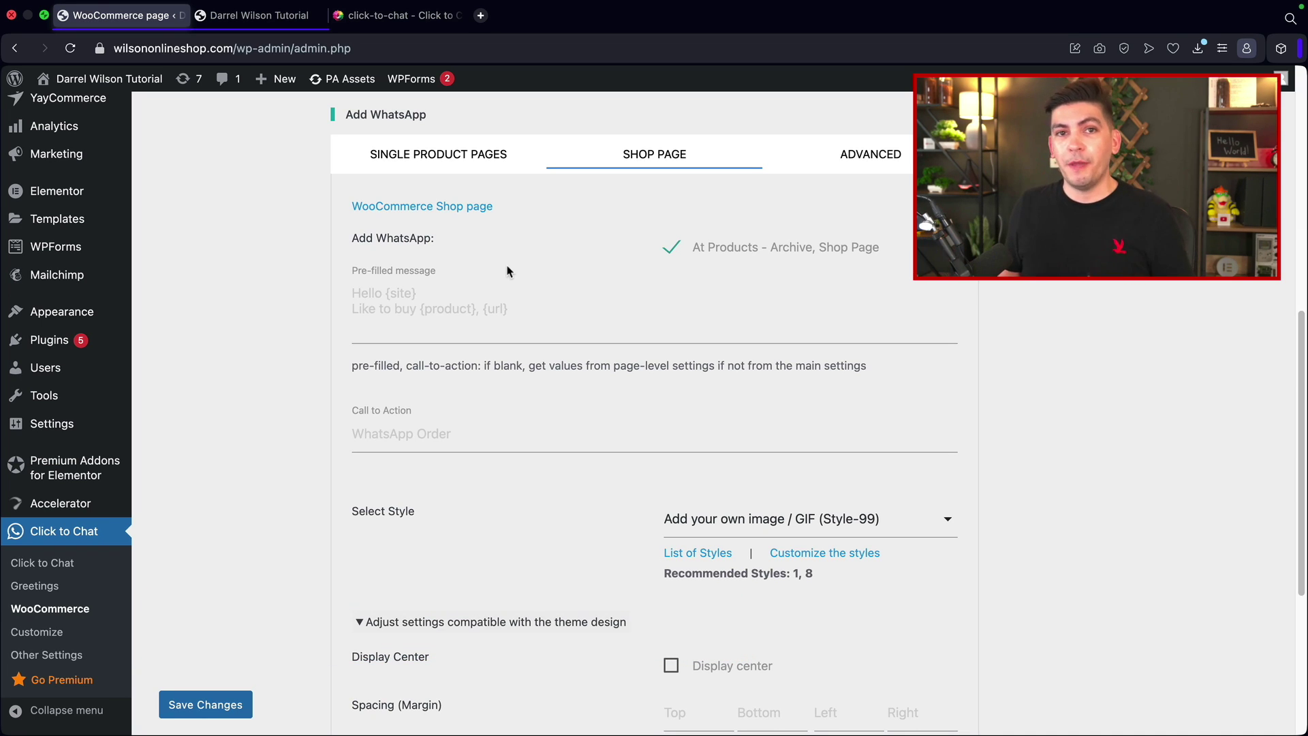
left_click(470, 168)
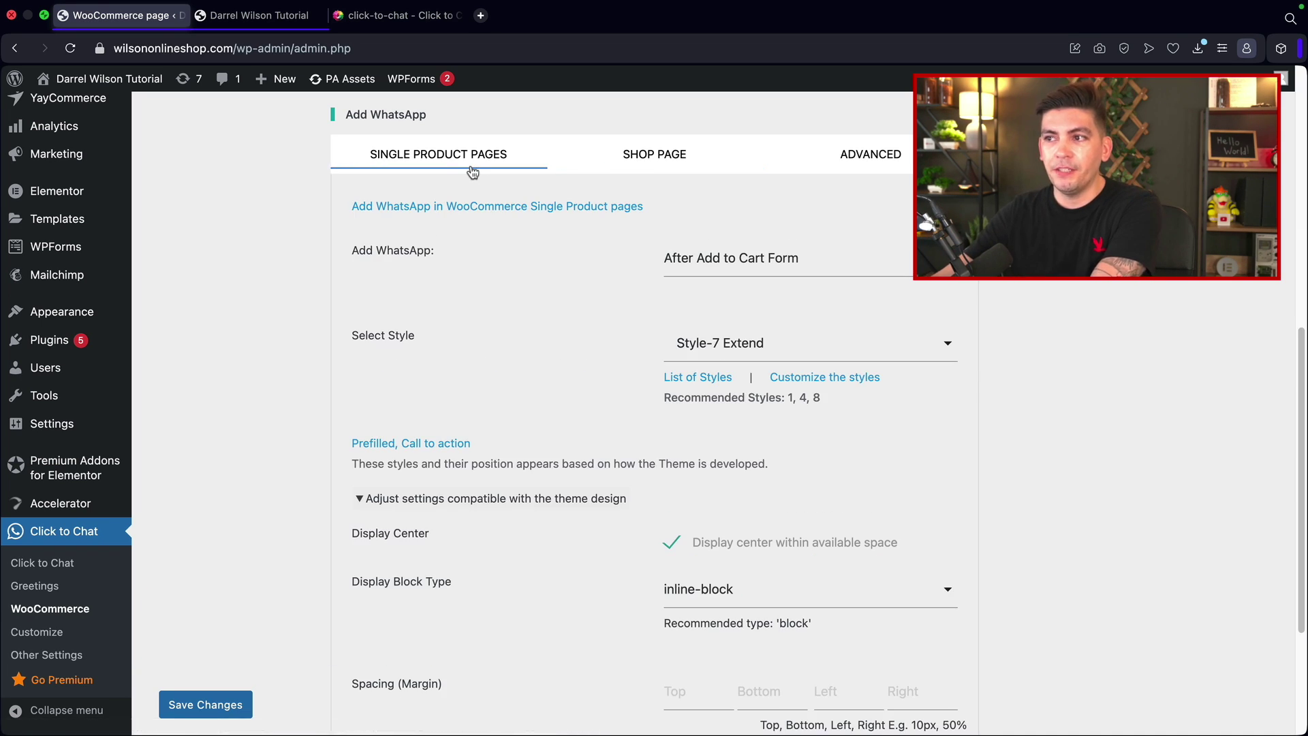
left_click(622, 156)
left_click(865, 154)
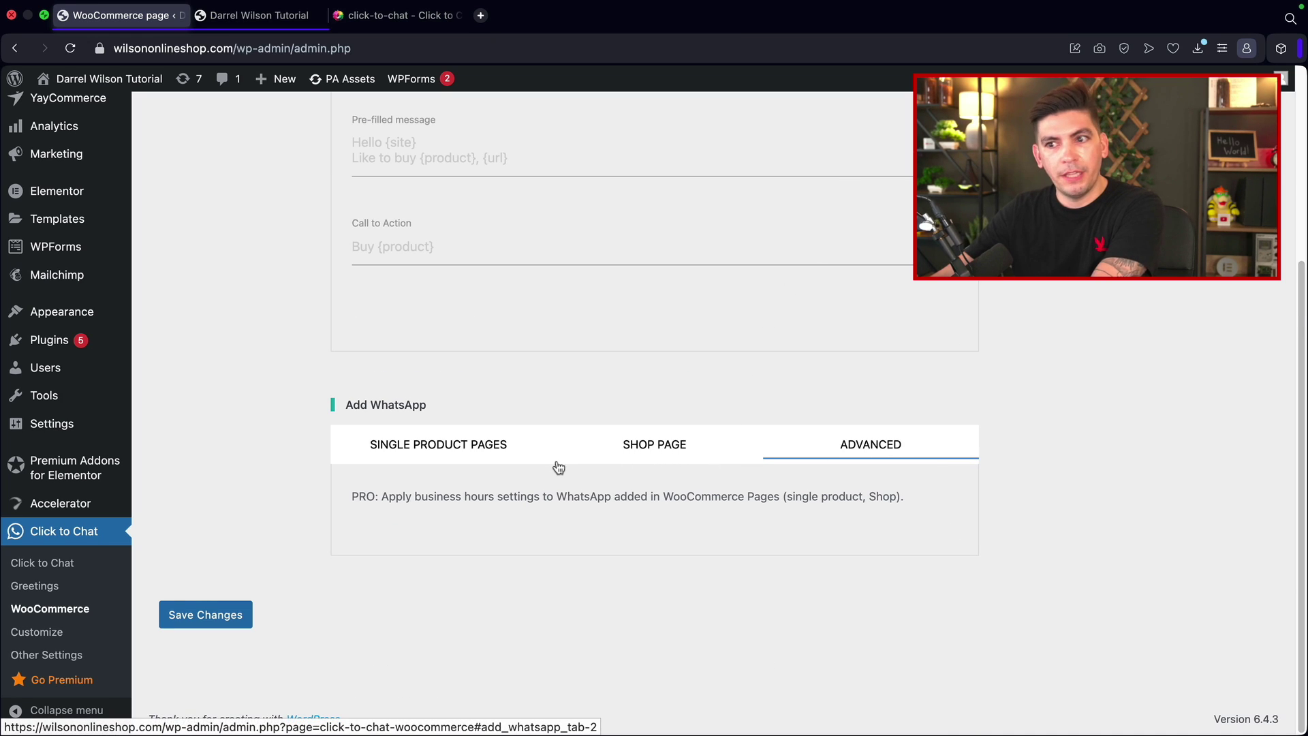
left_click(489, 461)
scroll(507, 331, "down", 4)
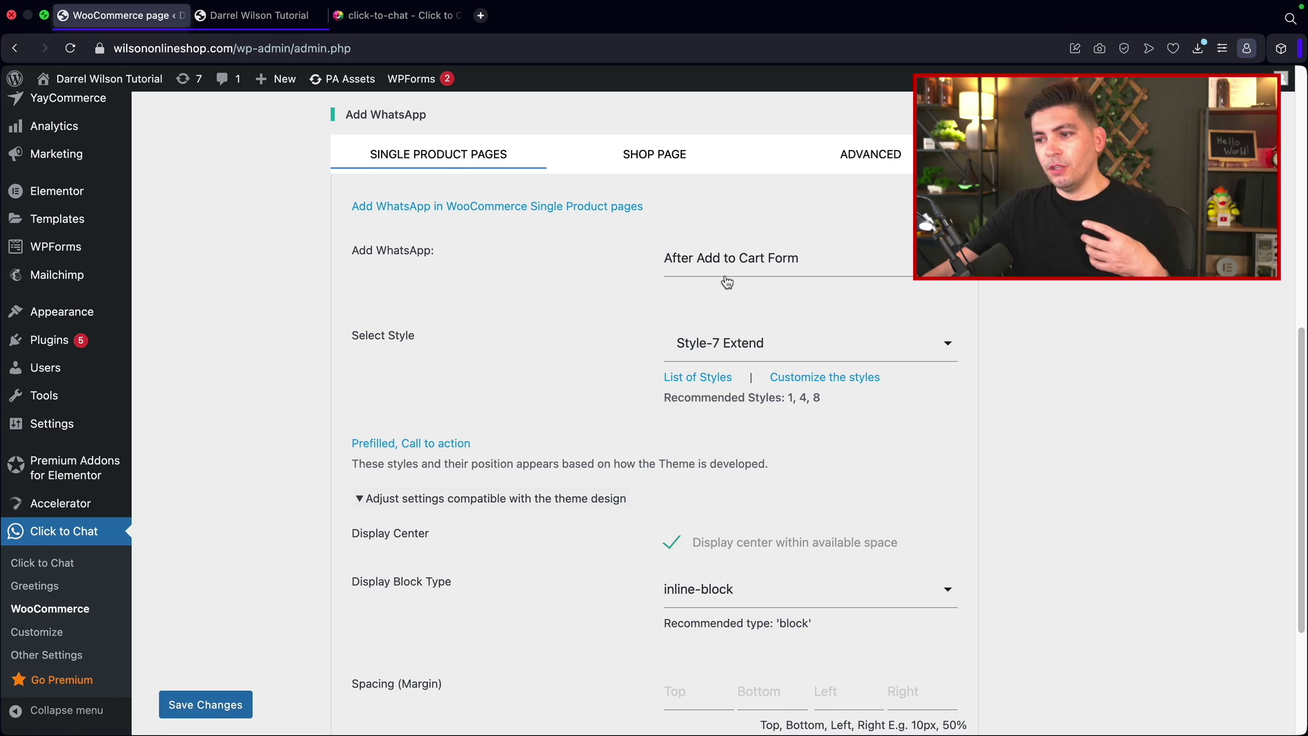
Check the 'WhatsApp us' button on White Shoes, then list the Add WhatsApp position choices.
left_click(251, 20)
scroll(622, 352, "down", 15)
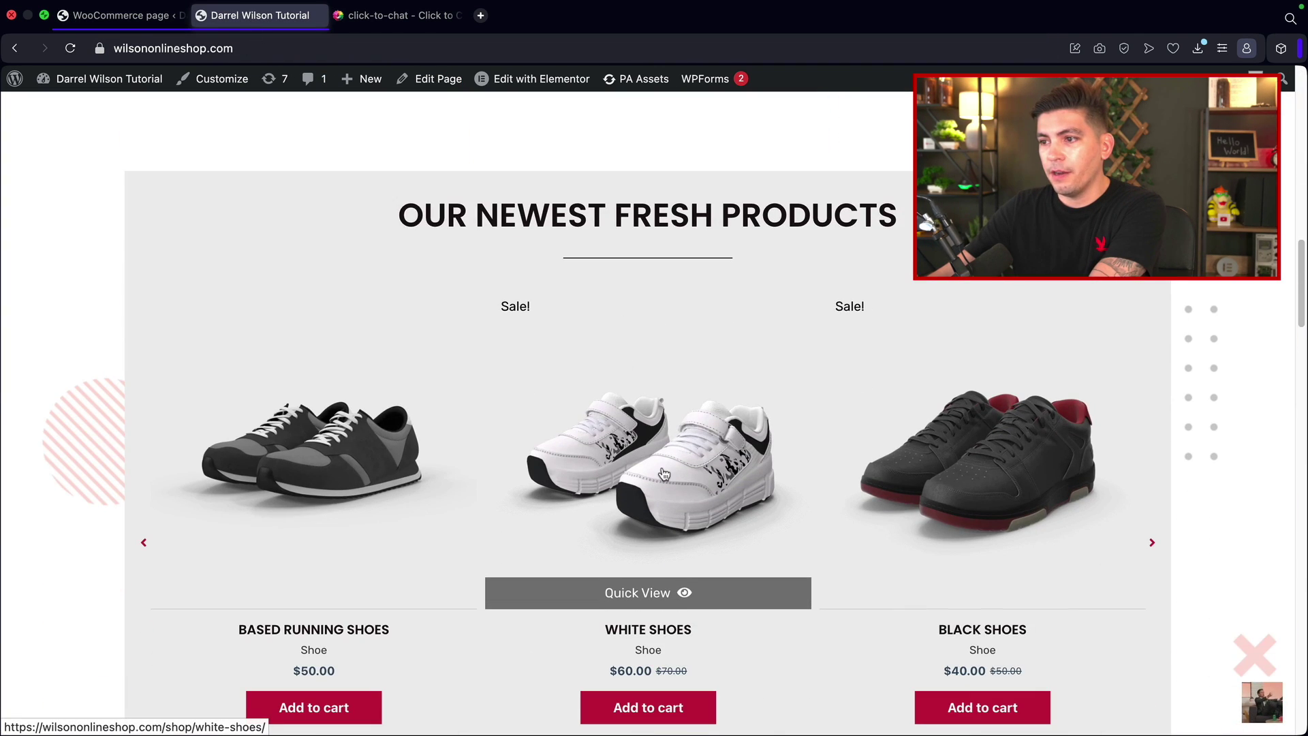
left_click(664, 473)
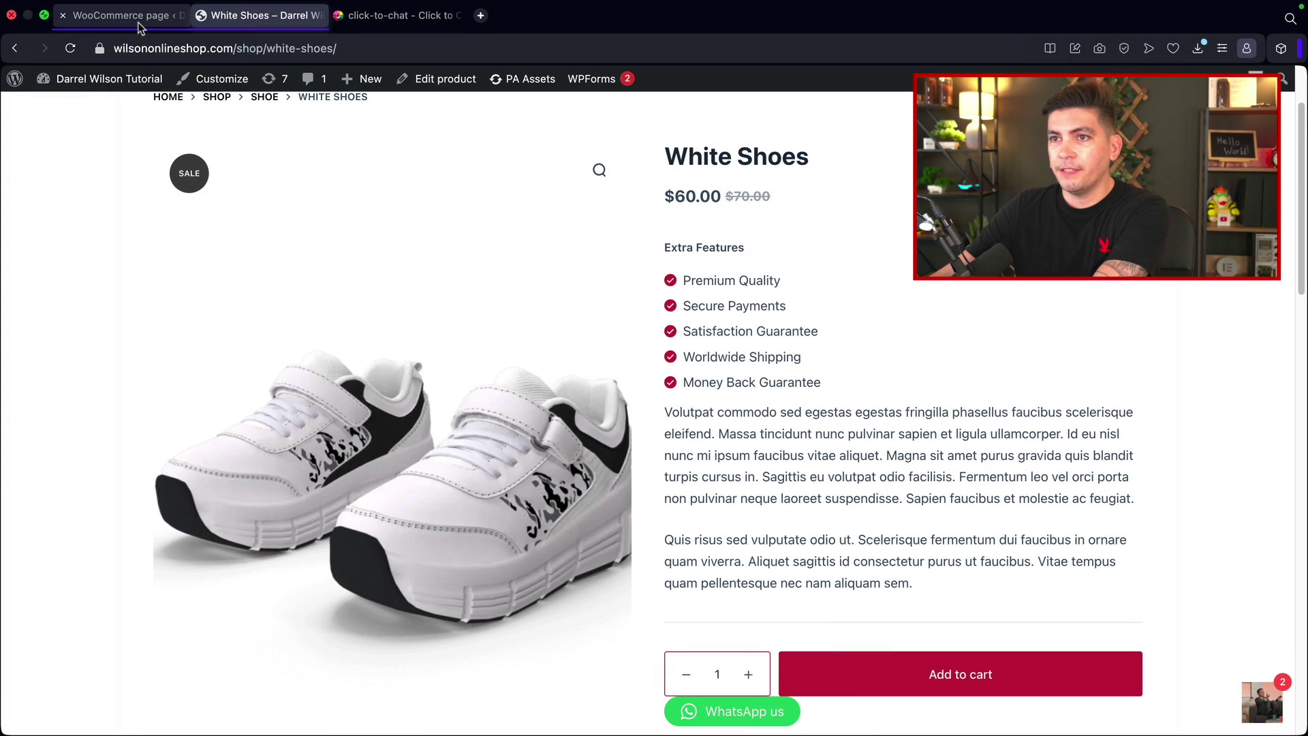
left_click(130, 16)
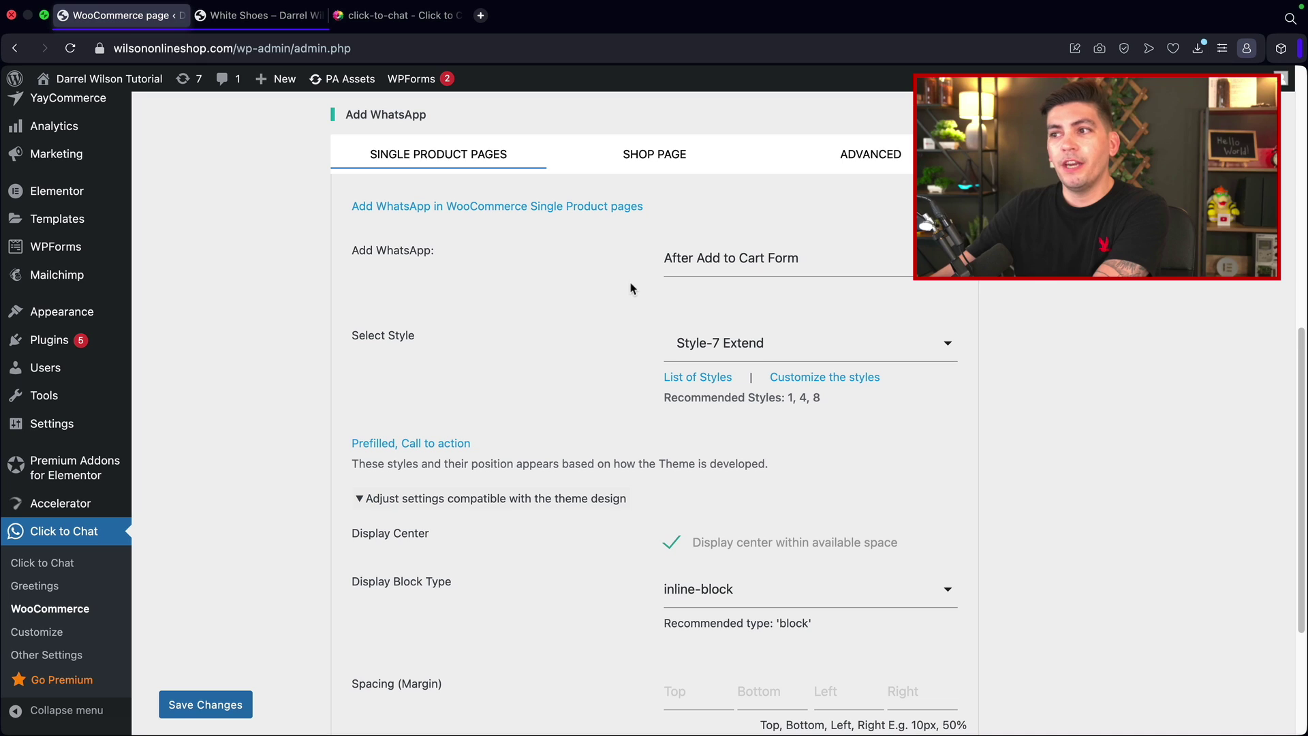
left_click(718, 259)
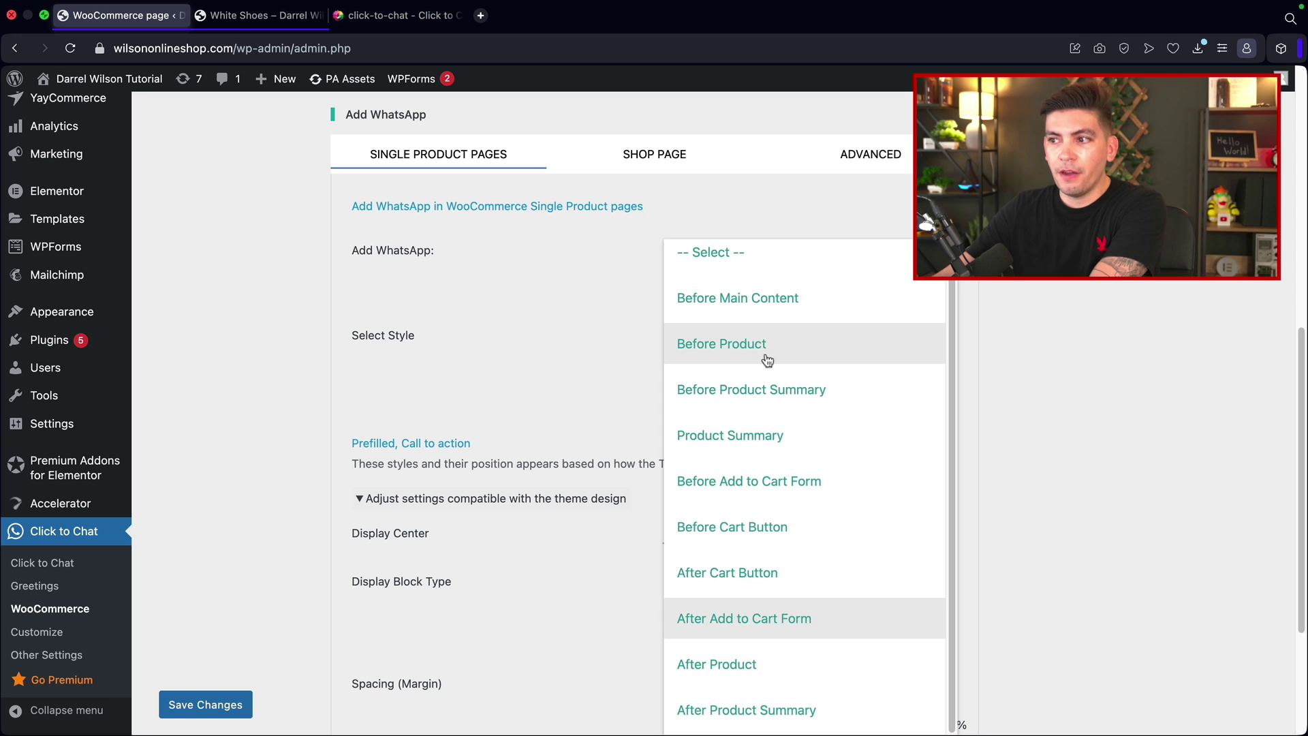
Try the Before Product and Before Product Summary positions, checking each on White Shoes.
scroll(774, 528, "down", 2)
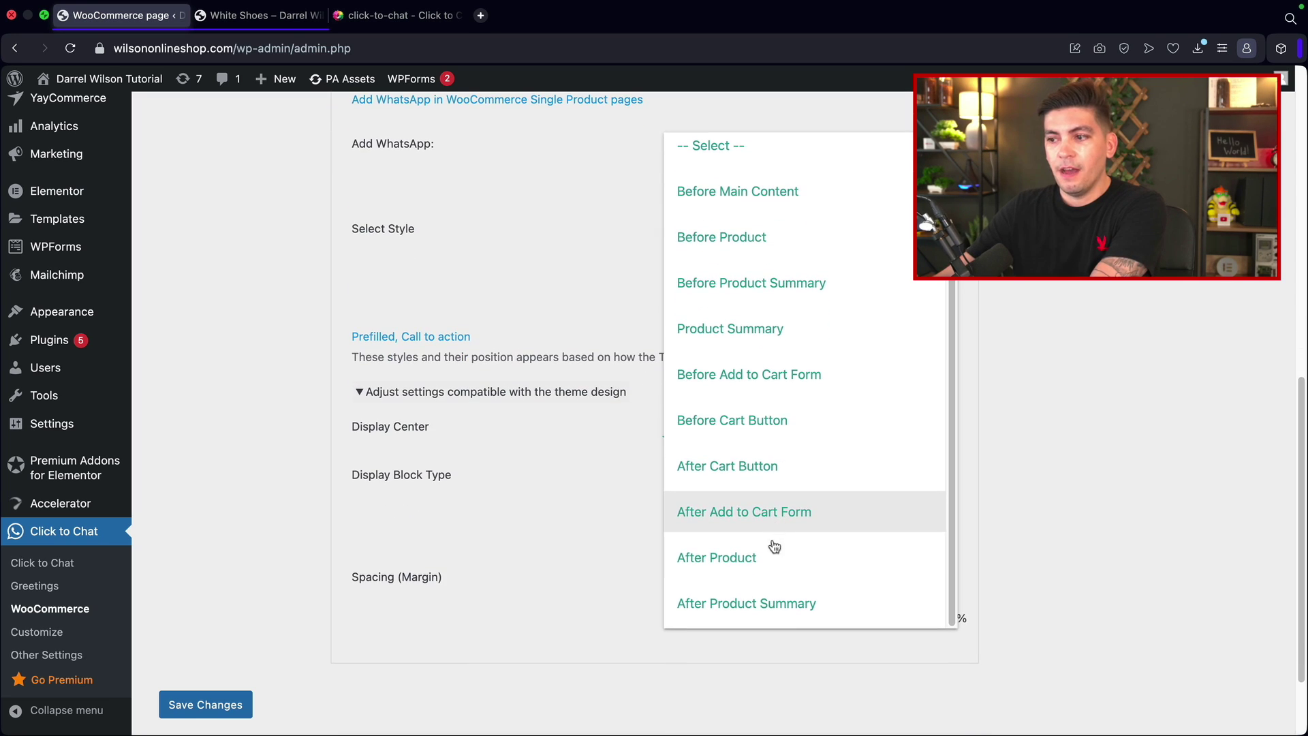
left_click(722, 237)
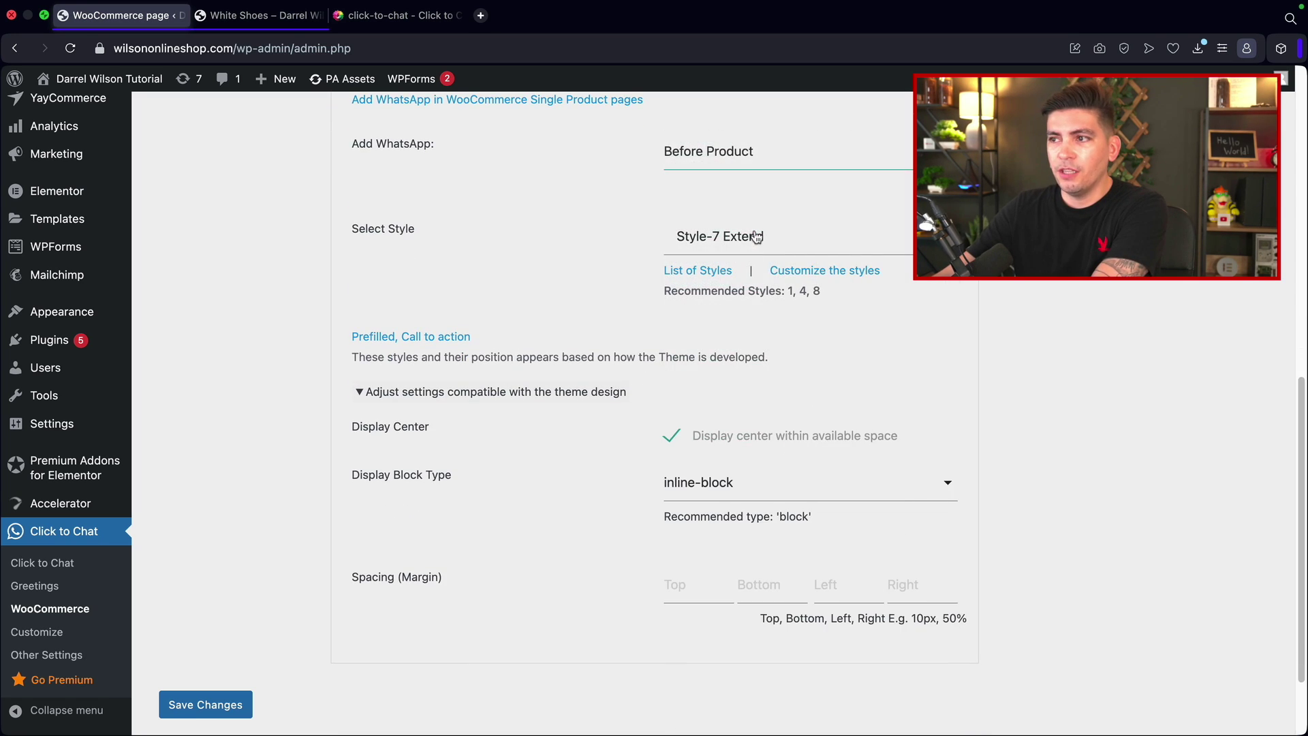
scroll(436, 283, "up", 2)
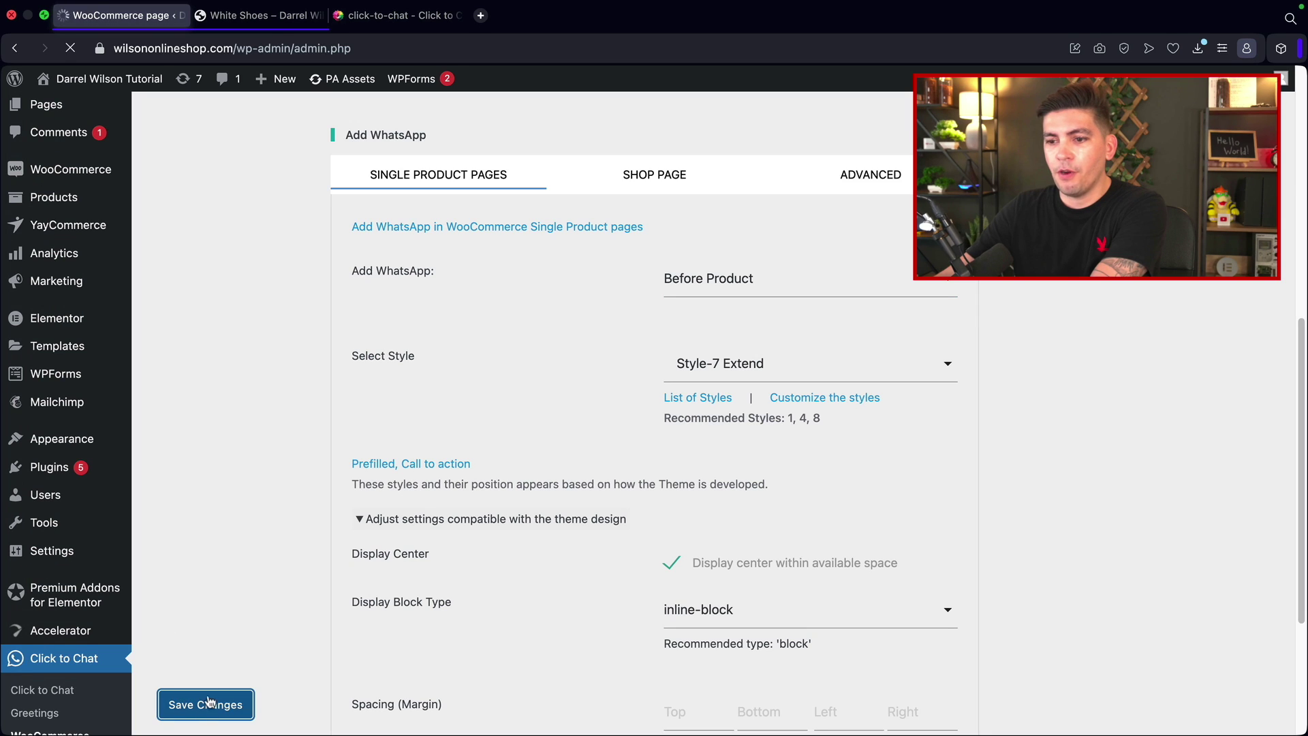
left_click(259, 15)
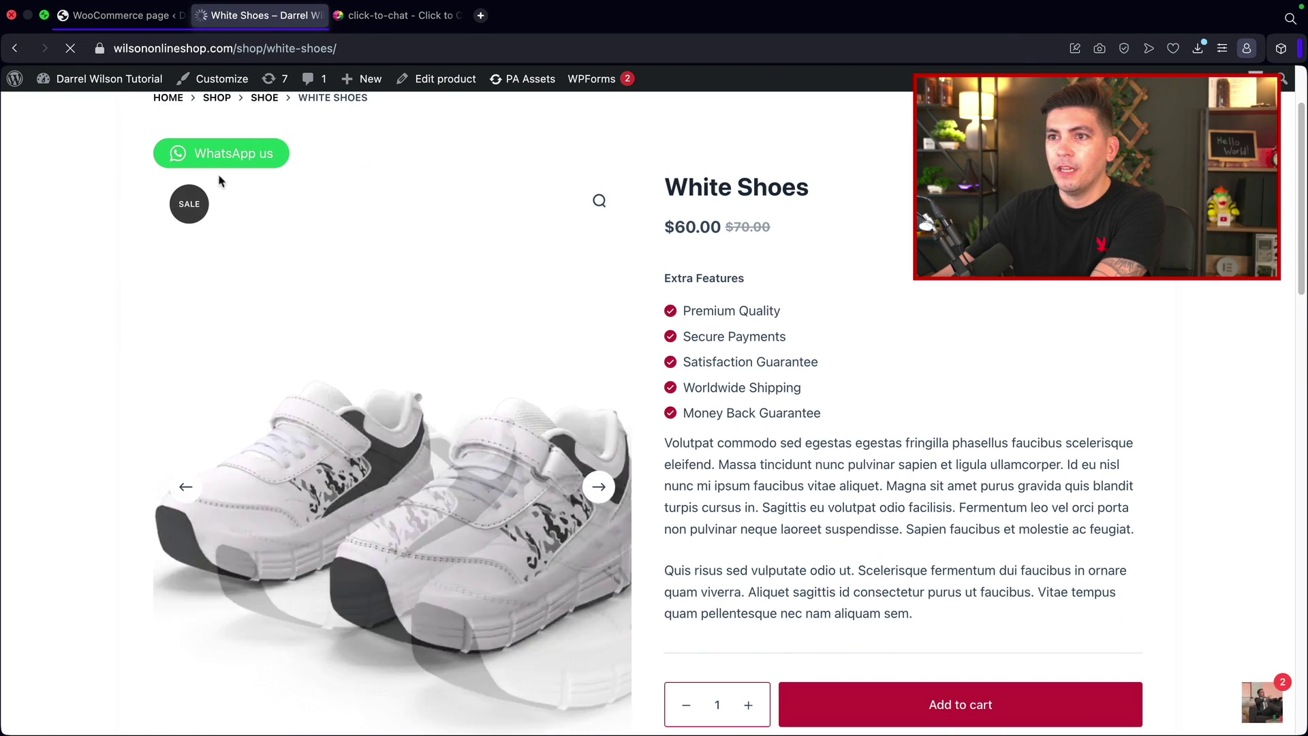
left_click(121, 15)
scroll(409, 238, "down", 3)
left_click(763, 256)
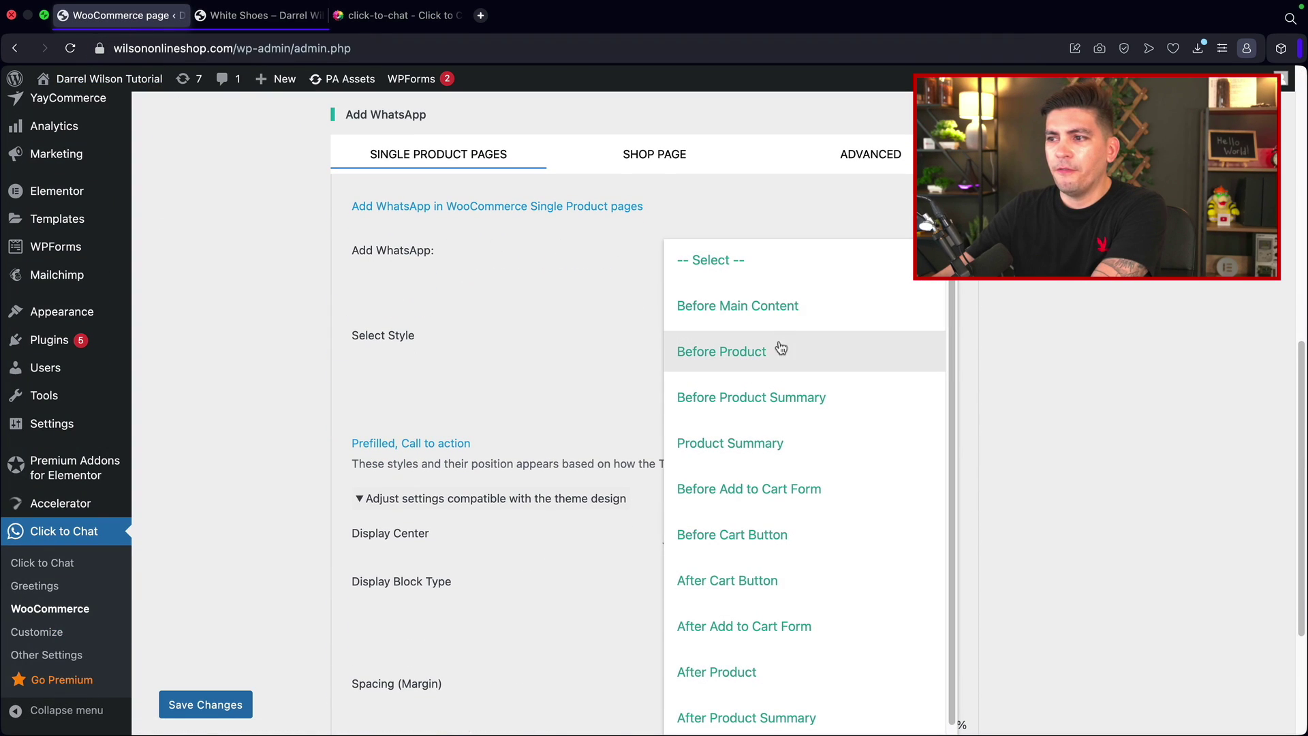
left_click(777, 404)
left_click(229, 708)
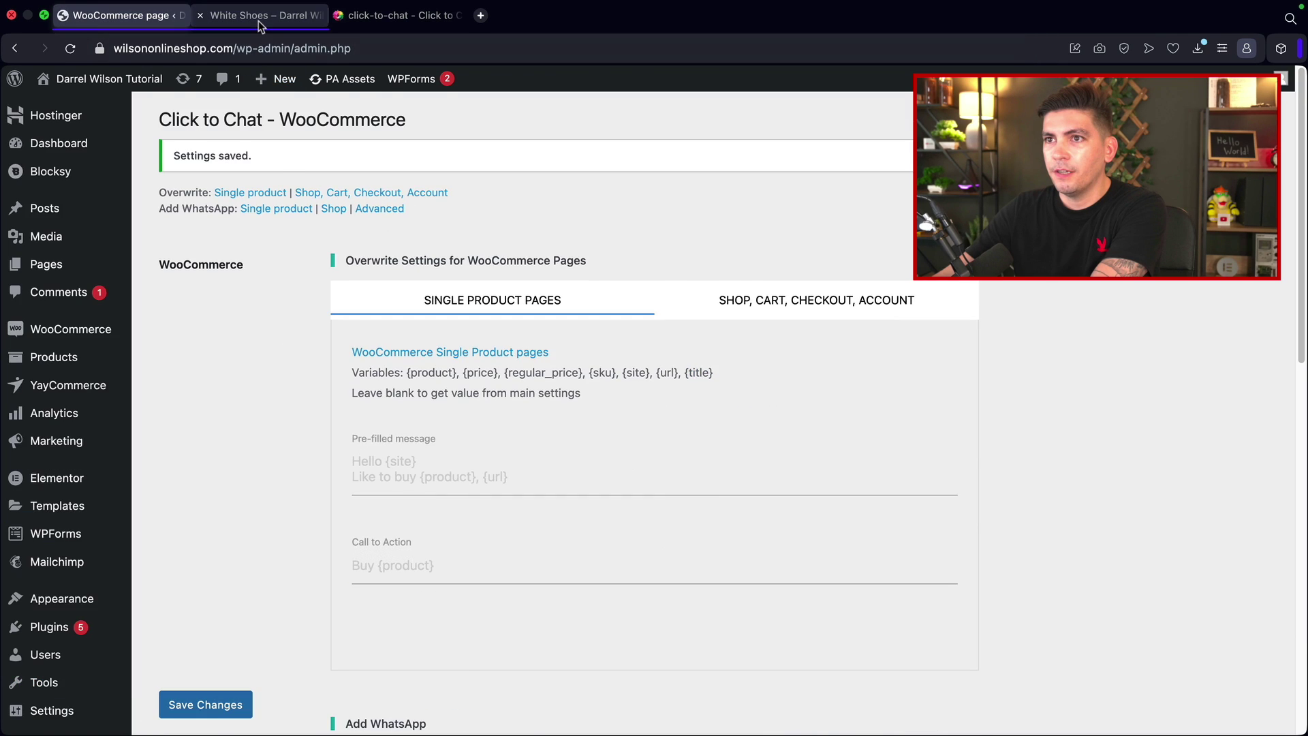
left_click(259, 15)
left_click(70, 47)
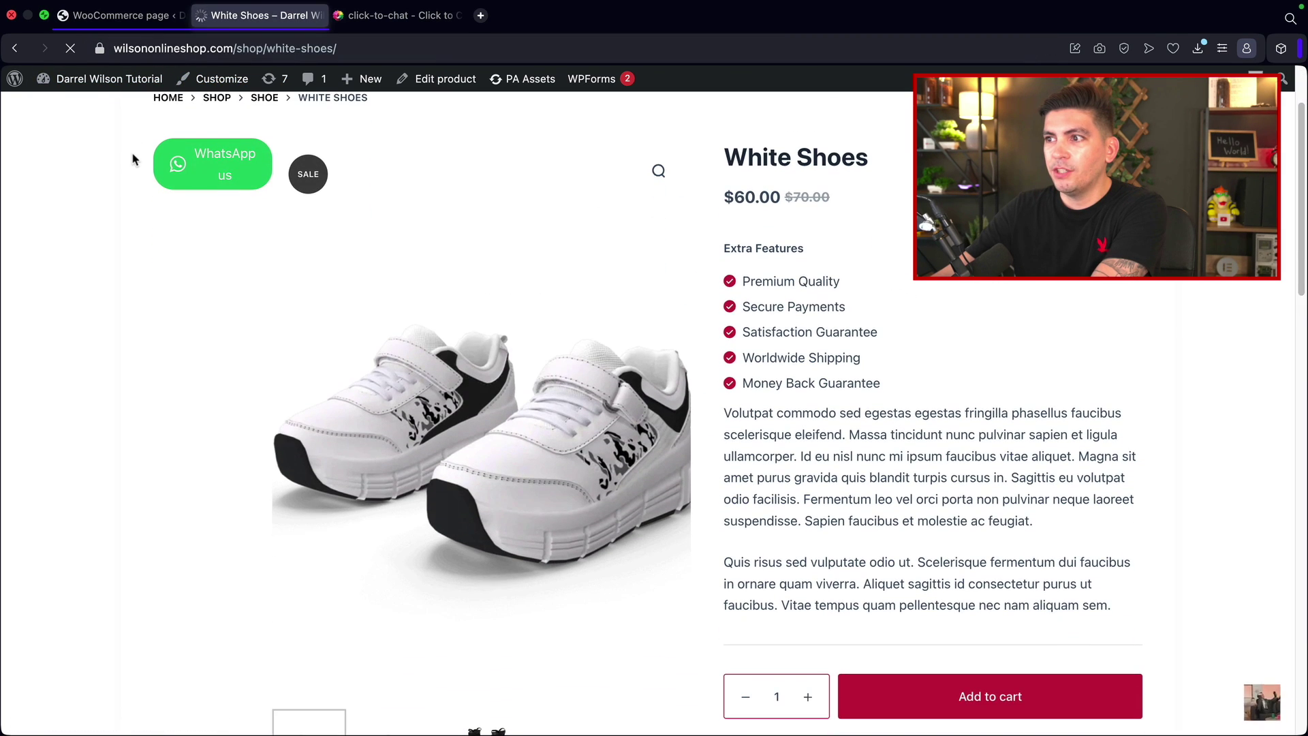
left_click(87, 23)
Save the Product Summary position and check the button beside the White Shoes title.
scroll(409, 225, "down", 5)
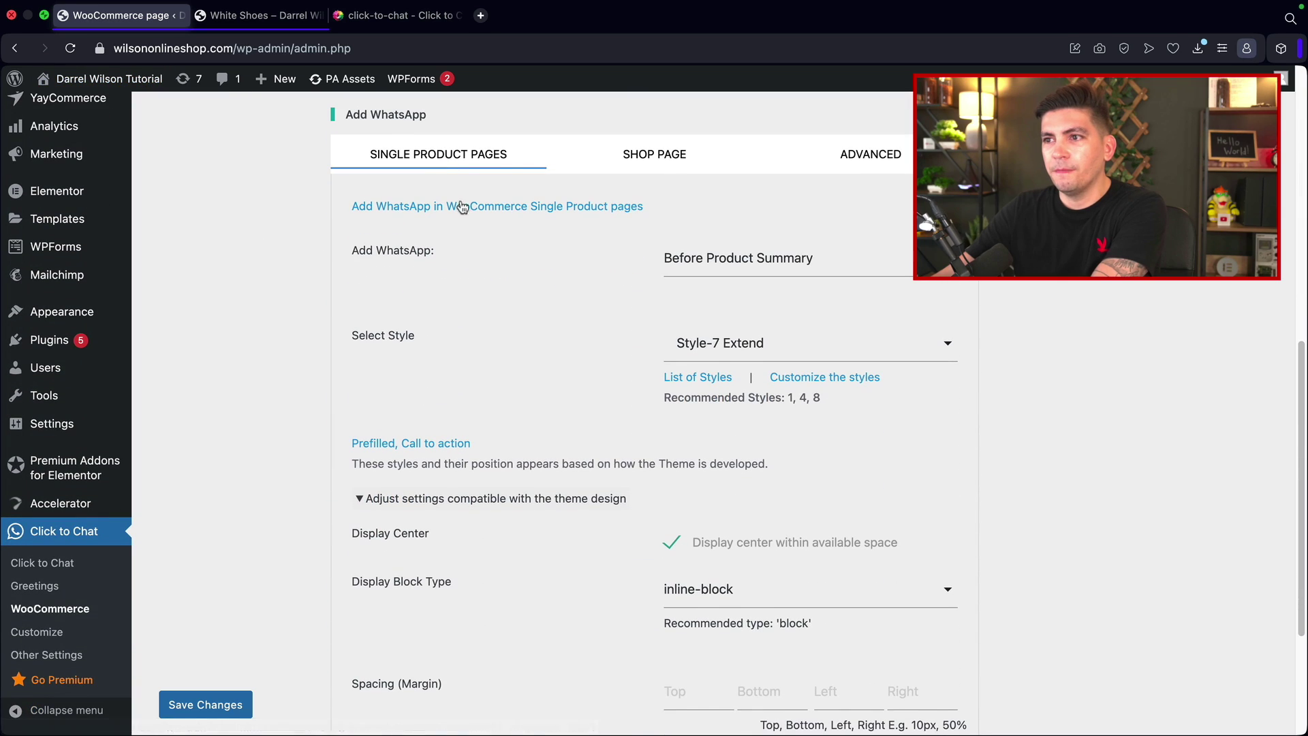
left_click(720, 267)
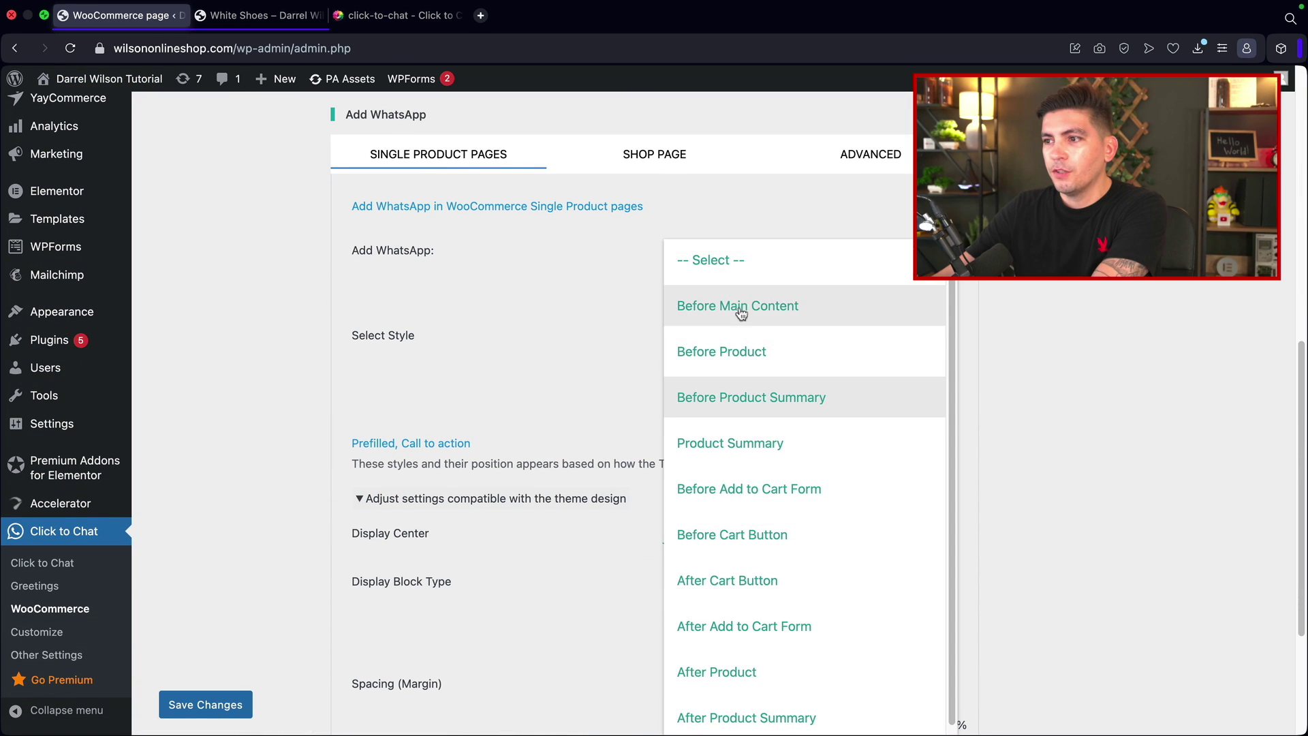
left_click(777, 451)
left_click(219, 708)
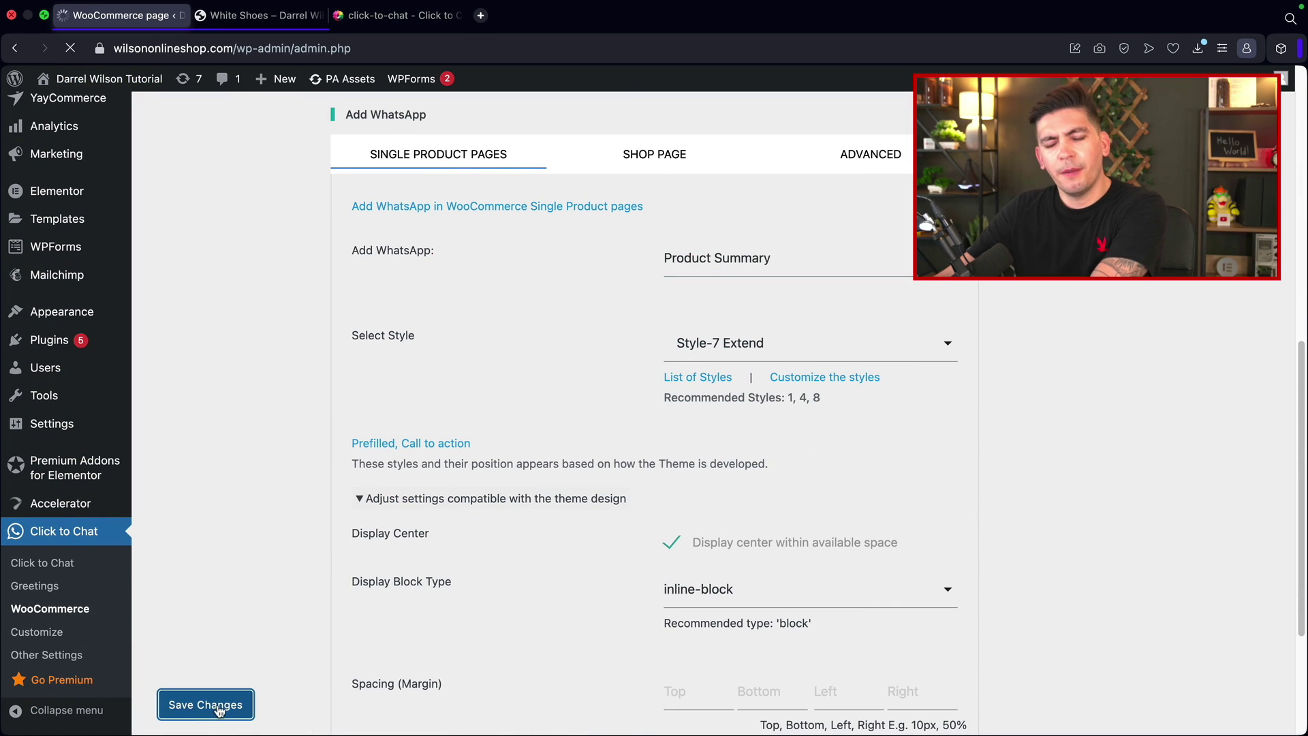
left_click(238, 16)
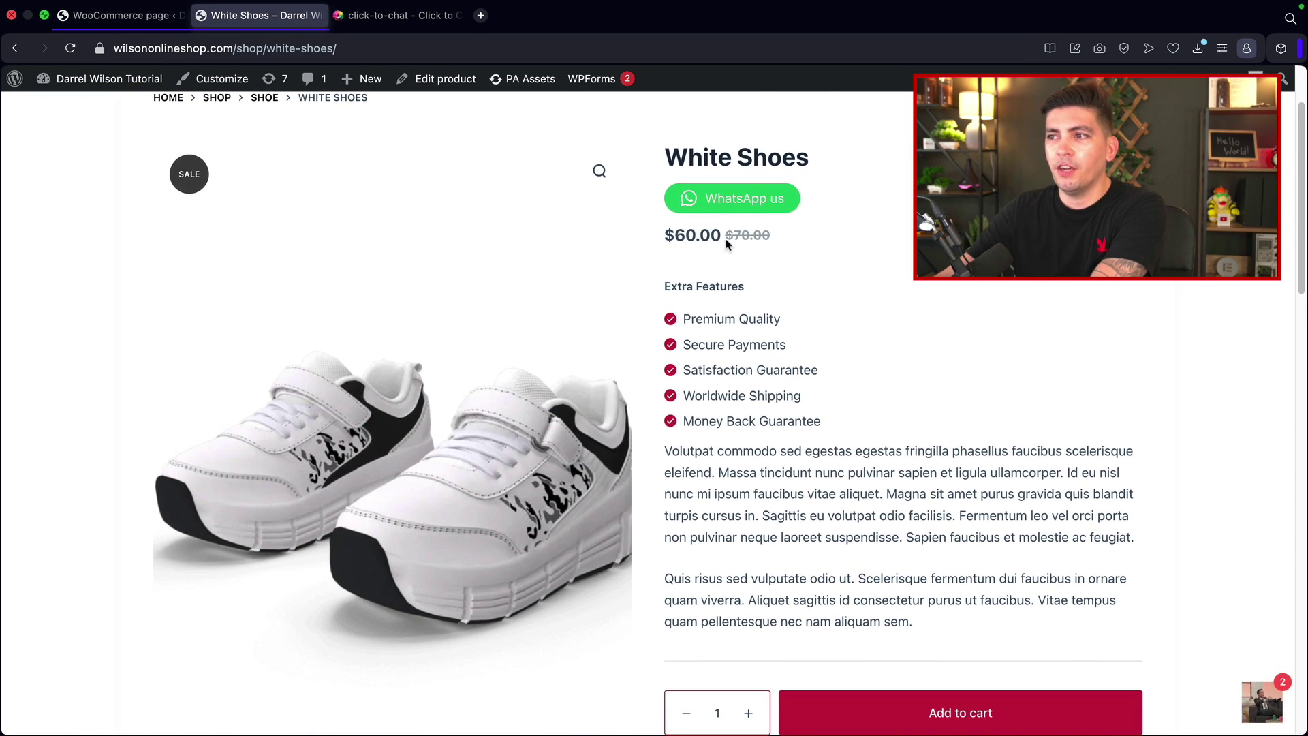
left_click_drag(712, 160, 795, 161)
scroll(815, 497, "down", 1)
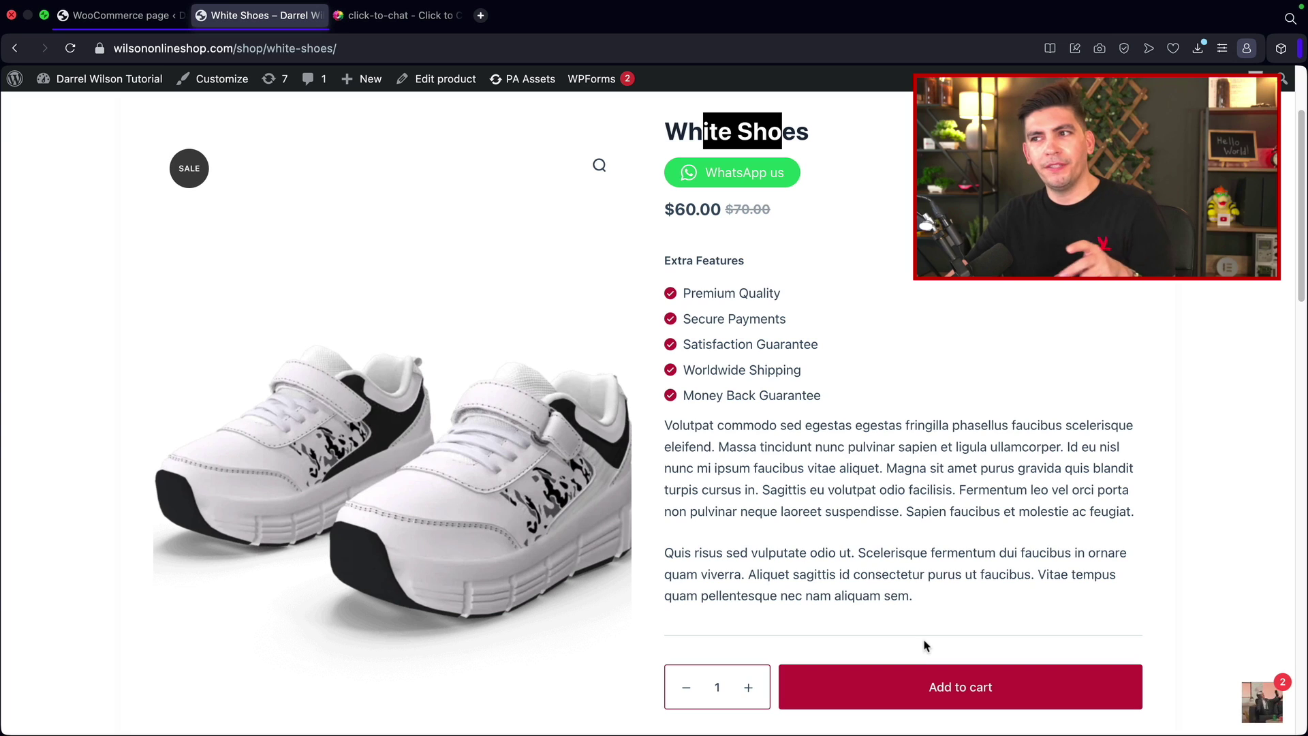
left_click(599, 449)
left_click(136, 16)
Set the button to Before Add to Cart Form with Style-2 and verify it on White Shoes.
scroll(536, 244, "down", 10)
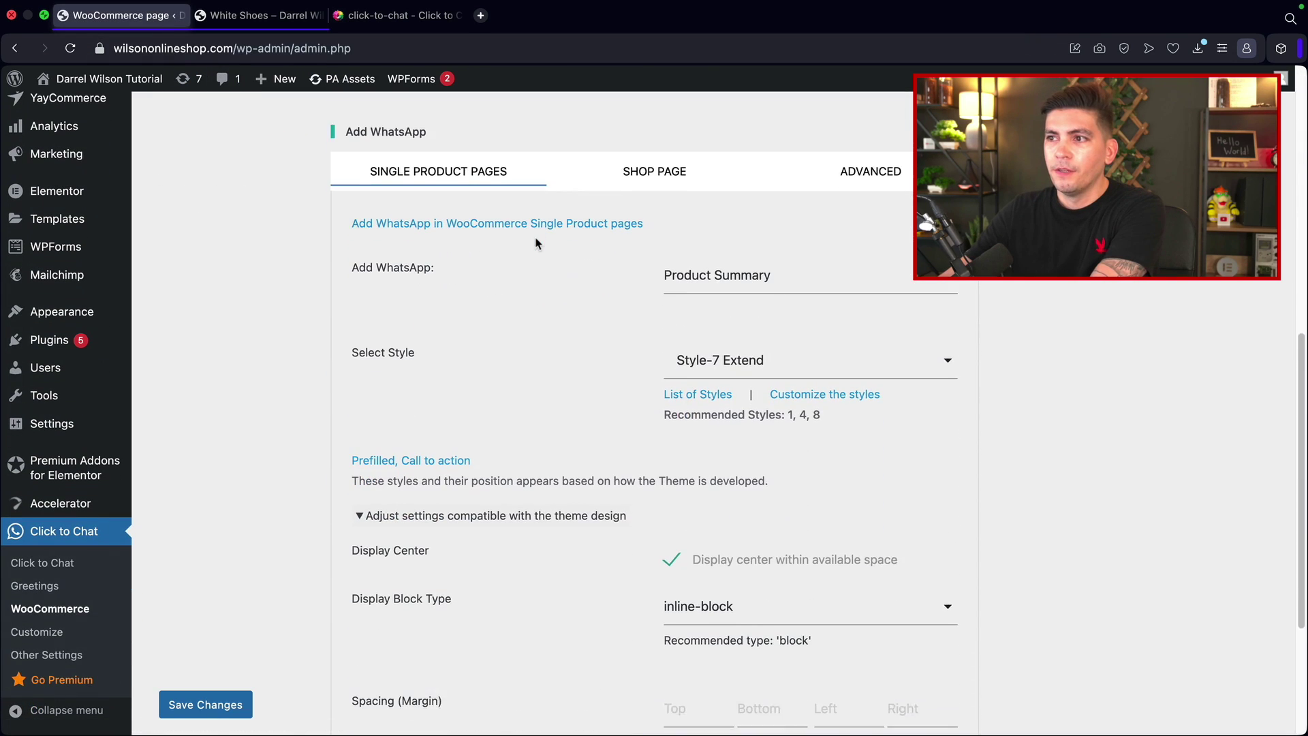
scroll(536, 243, "down", 1)
left_click(774, 267)
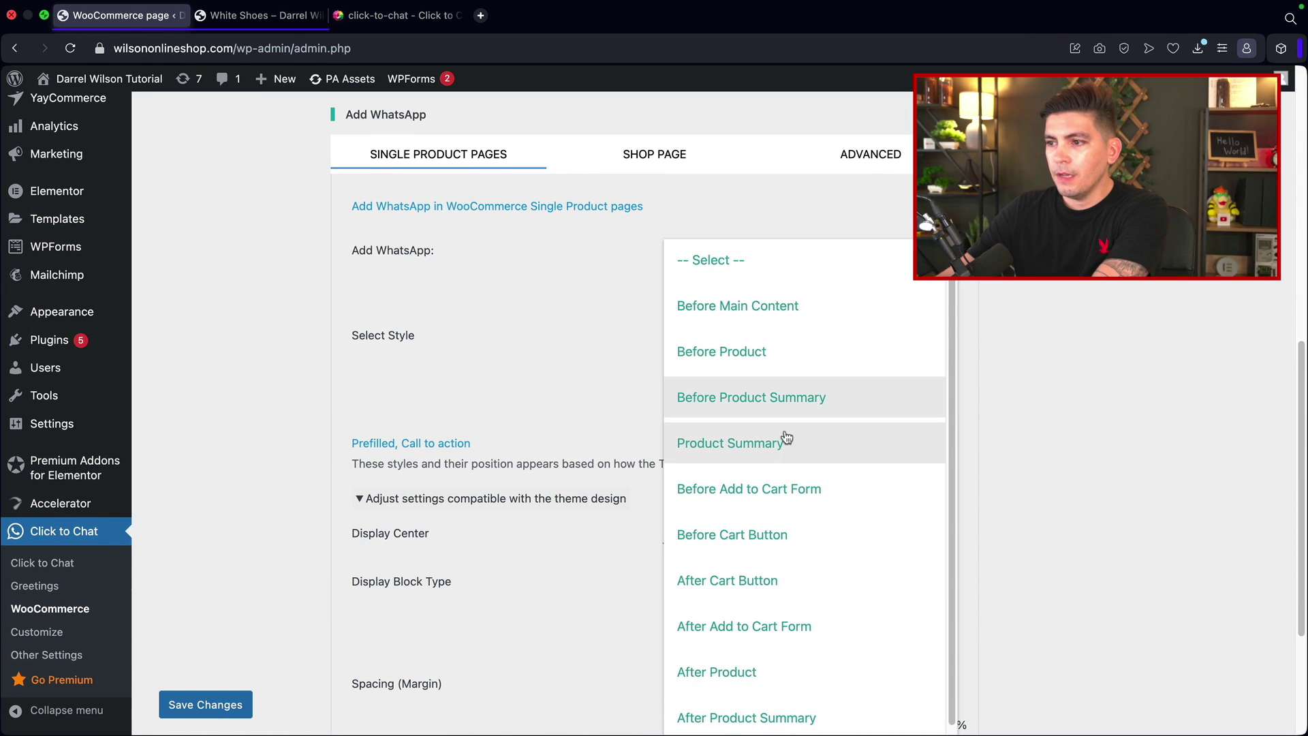
left_click(789, 506)
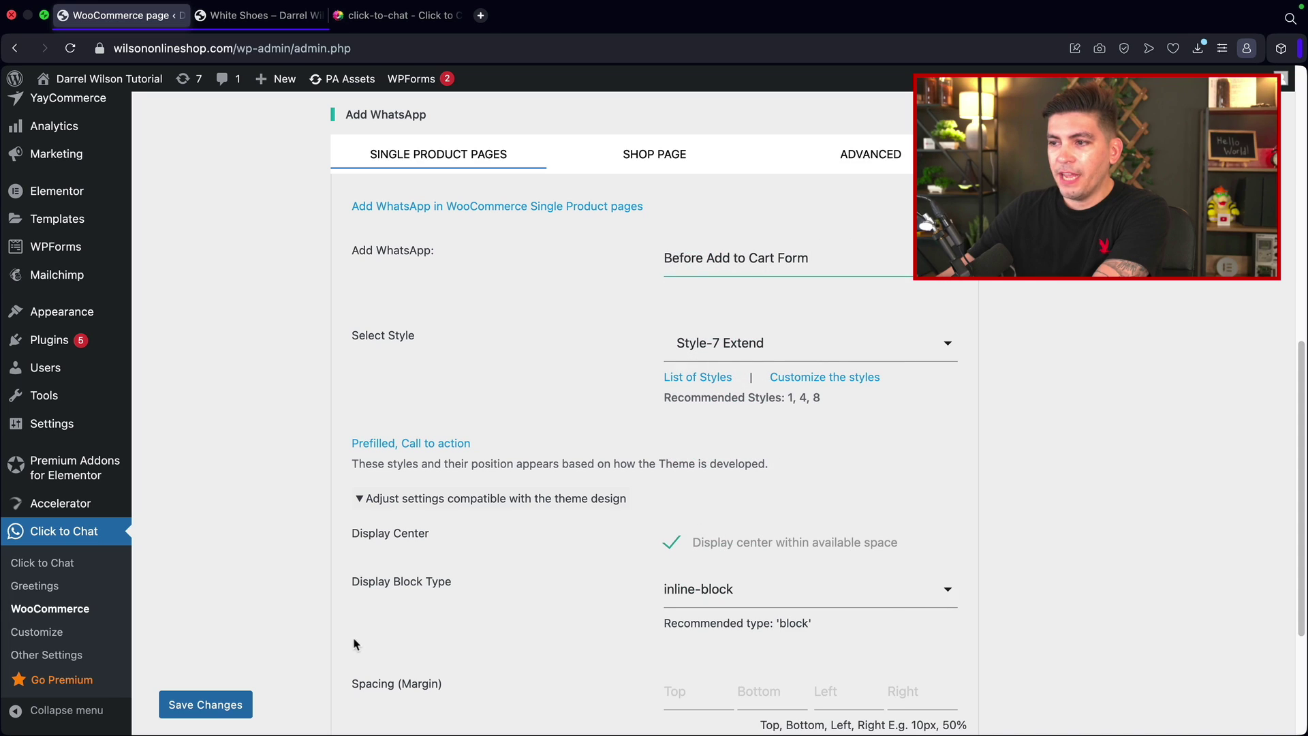
left_click(762, 349)
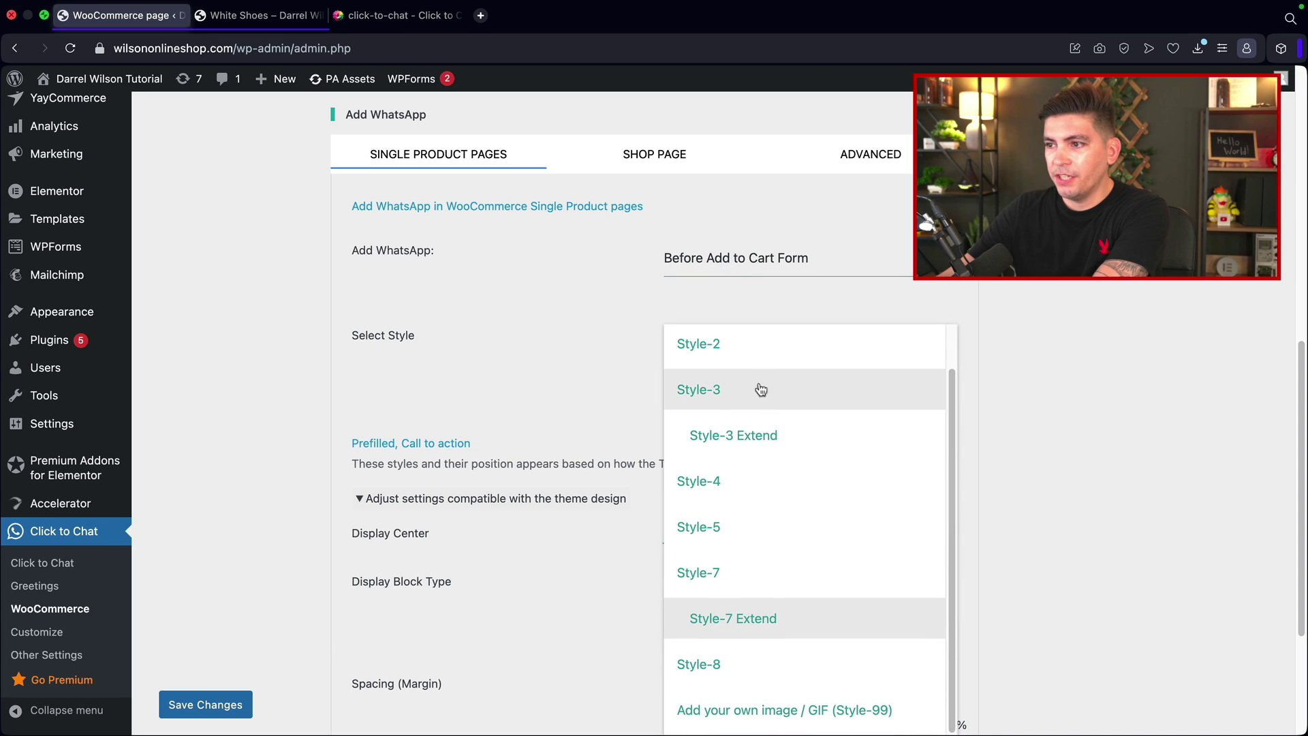
left_click(736, 343)
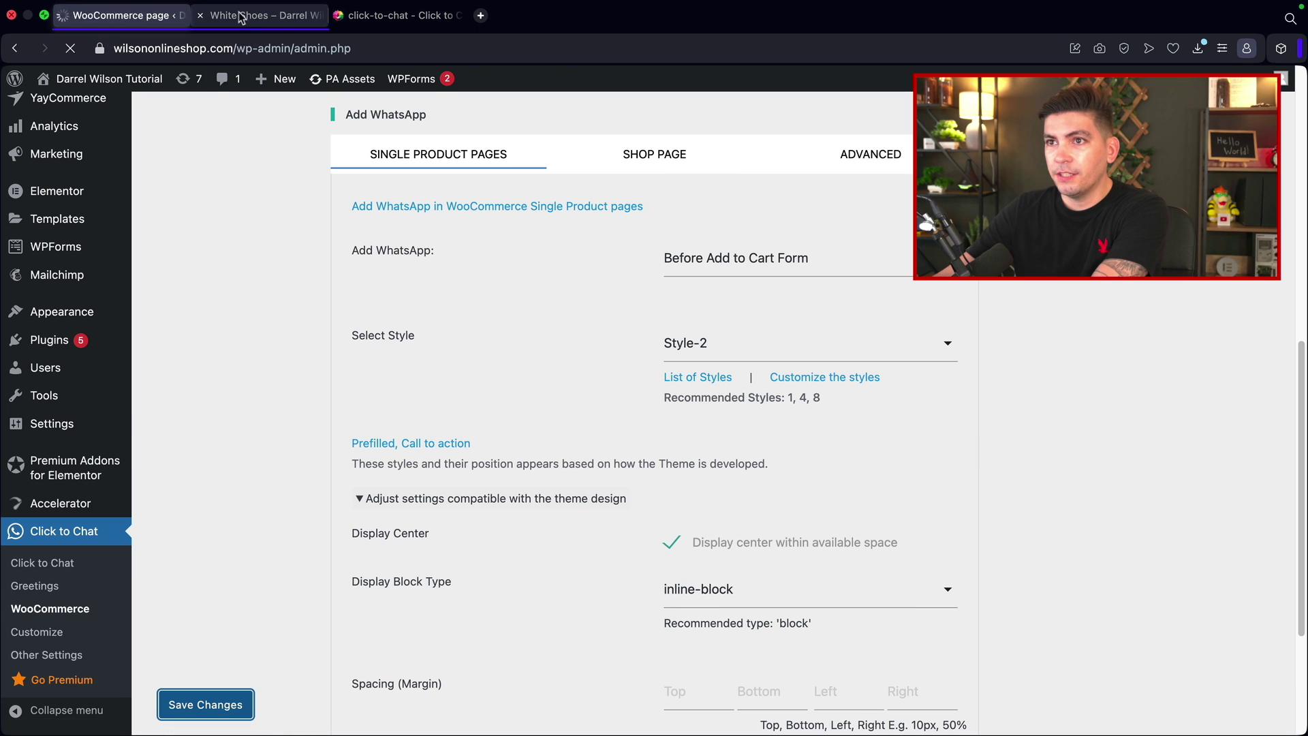
left_click(262, 15)
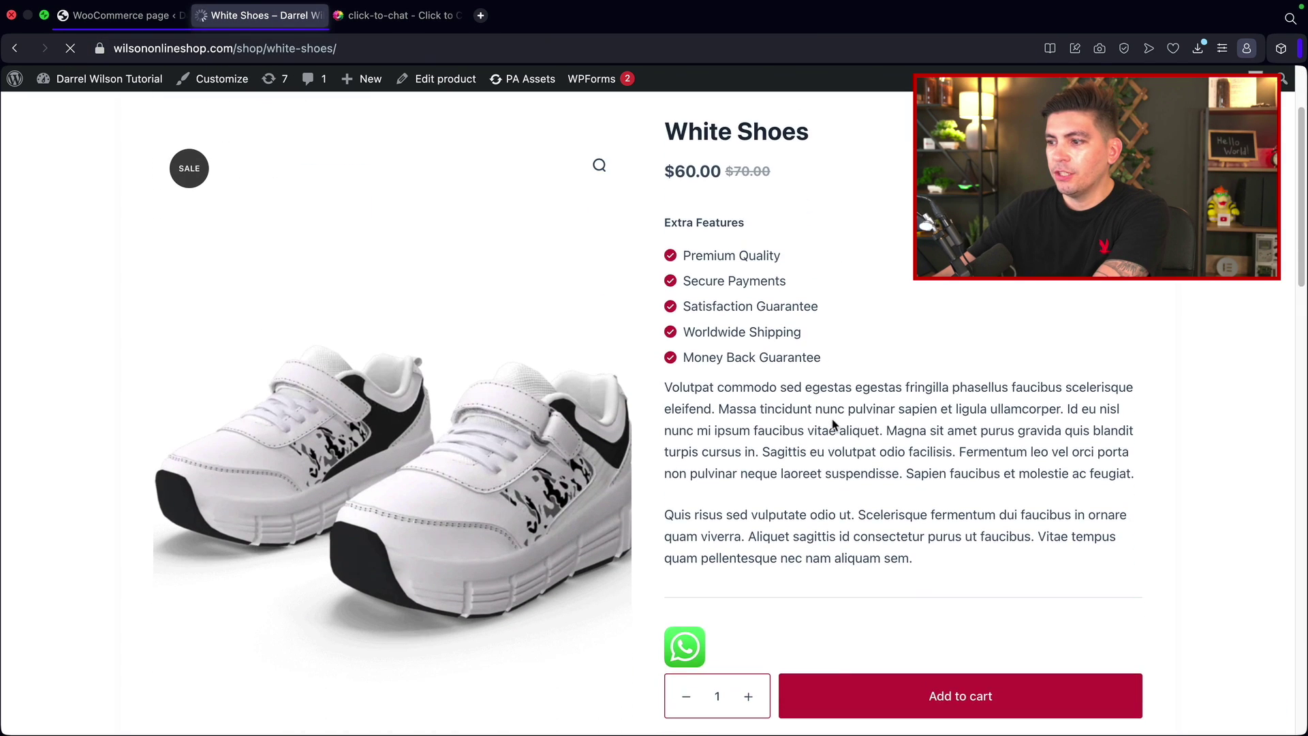
scroll(826, 423, "down", 3)
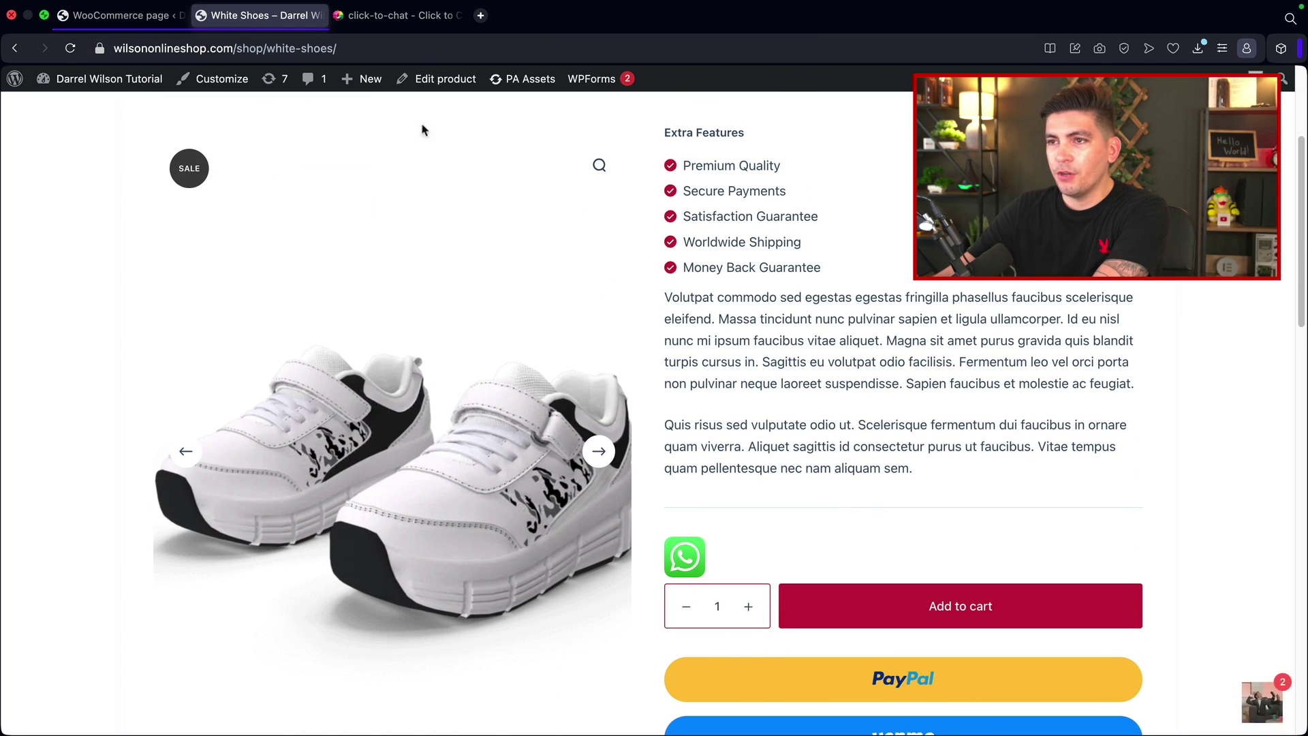
left_click(173, 16)
scroll(299, 378, "down", 3)
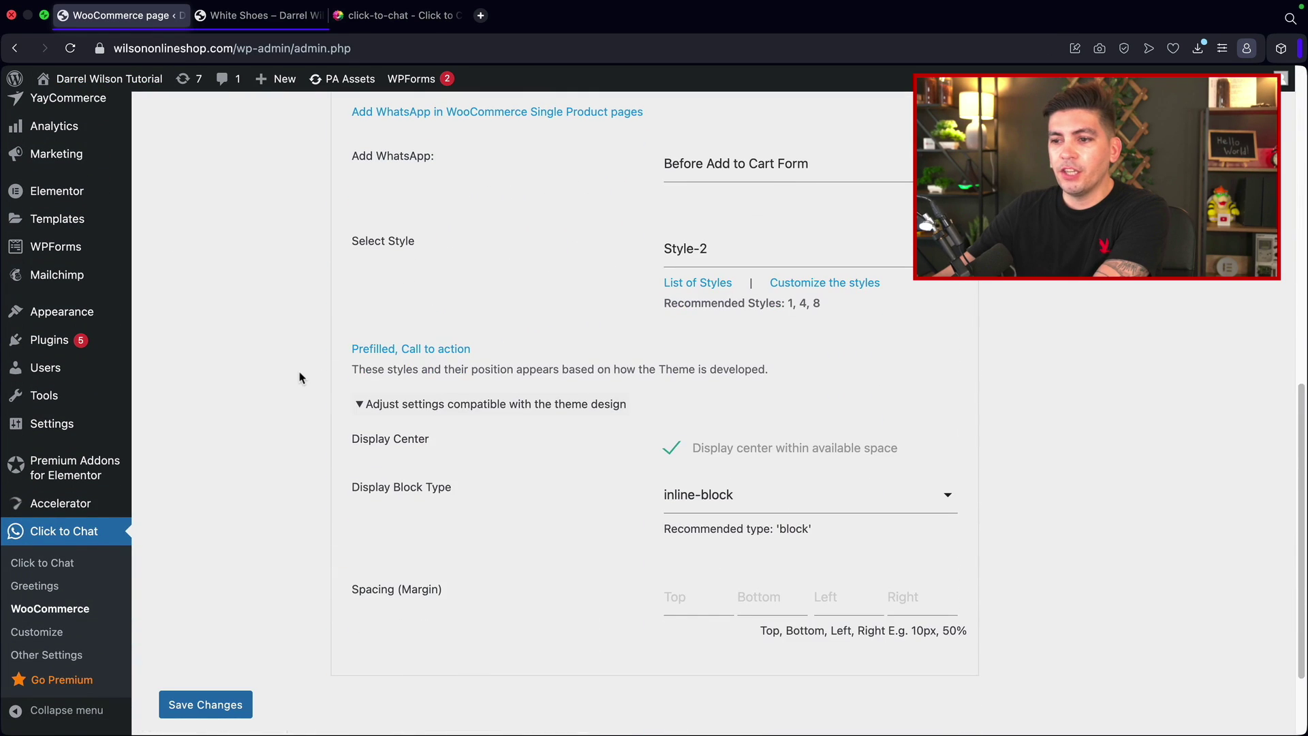
Enter 20 for Spacing Top and Bottom and check the icon spacing on White Shoes.
left_click(681, 477)
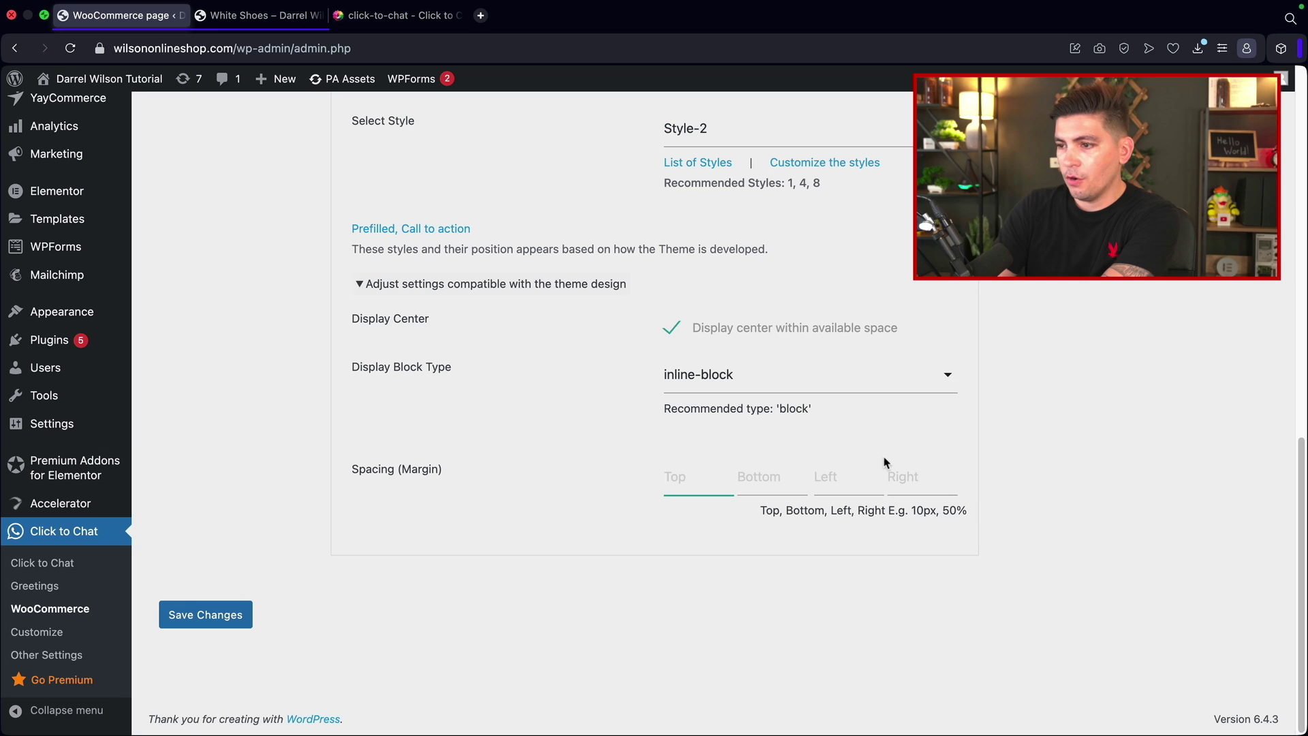
left_click(756, 480)
type("20")
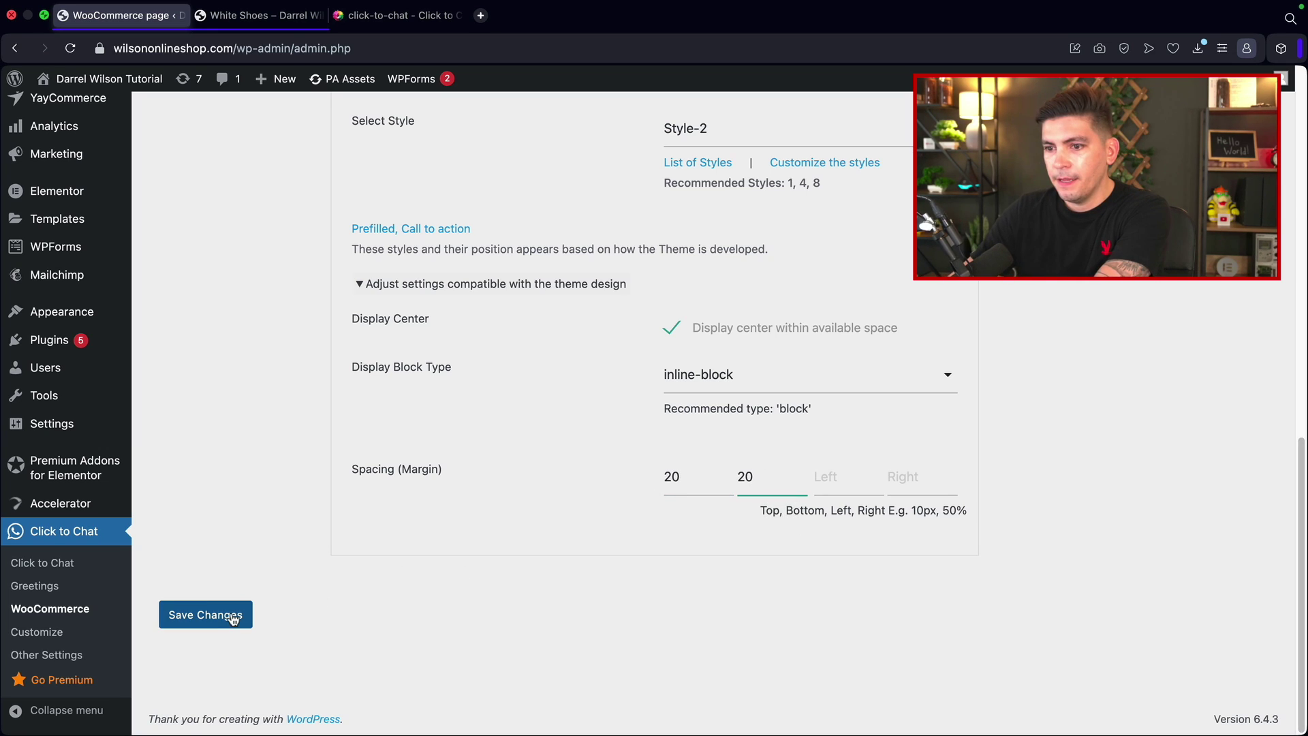
left_click(259, 15)
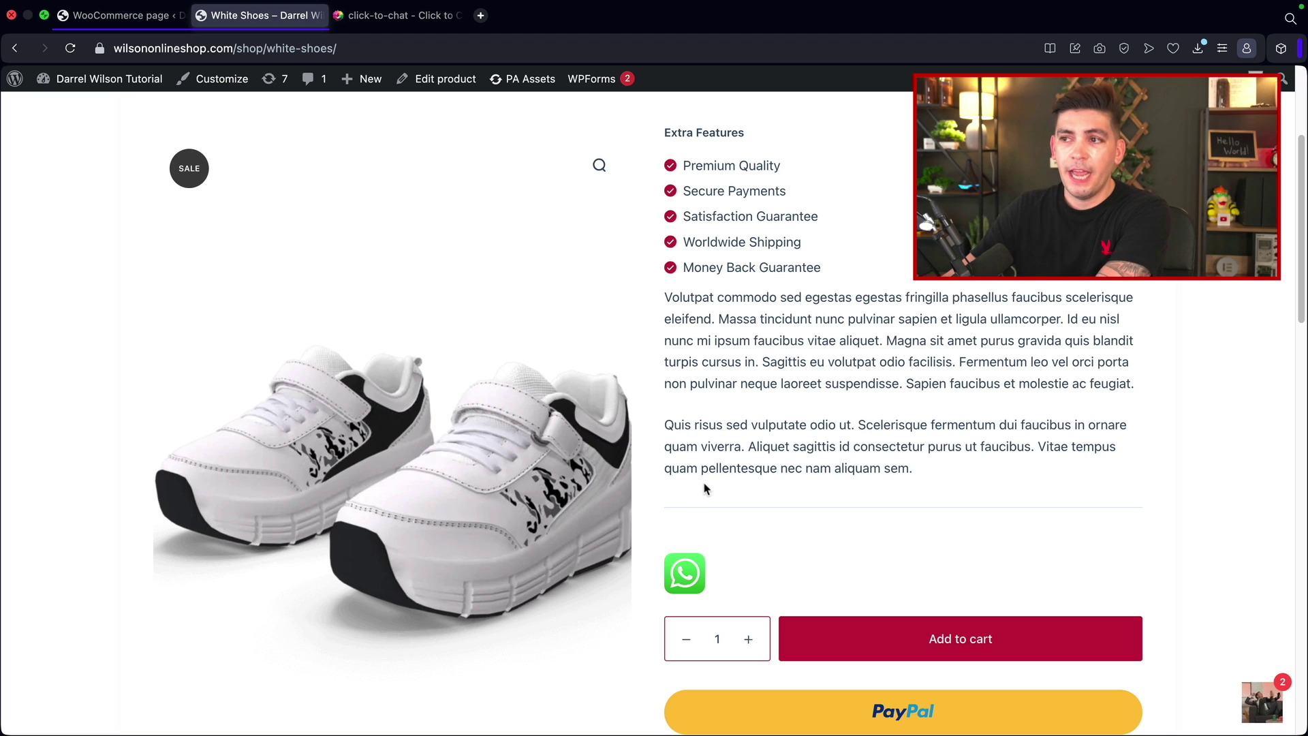
left_click(155, 17)
Leave the product-page position unchanged and open the Shop Page WhatsApp options.
scroll(714, 367, "down", 8)
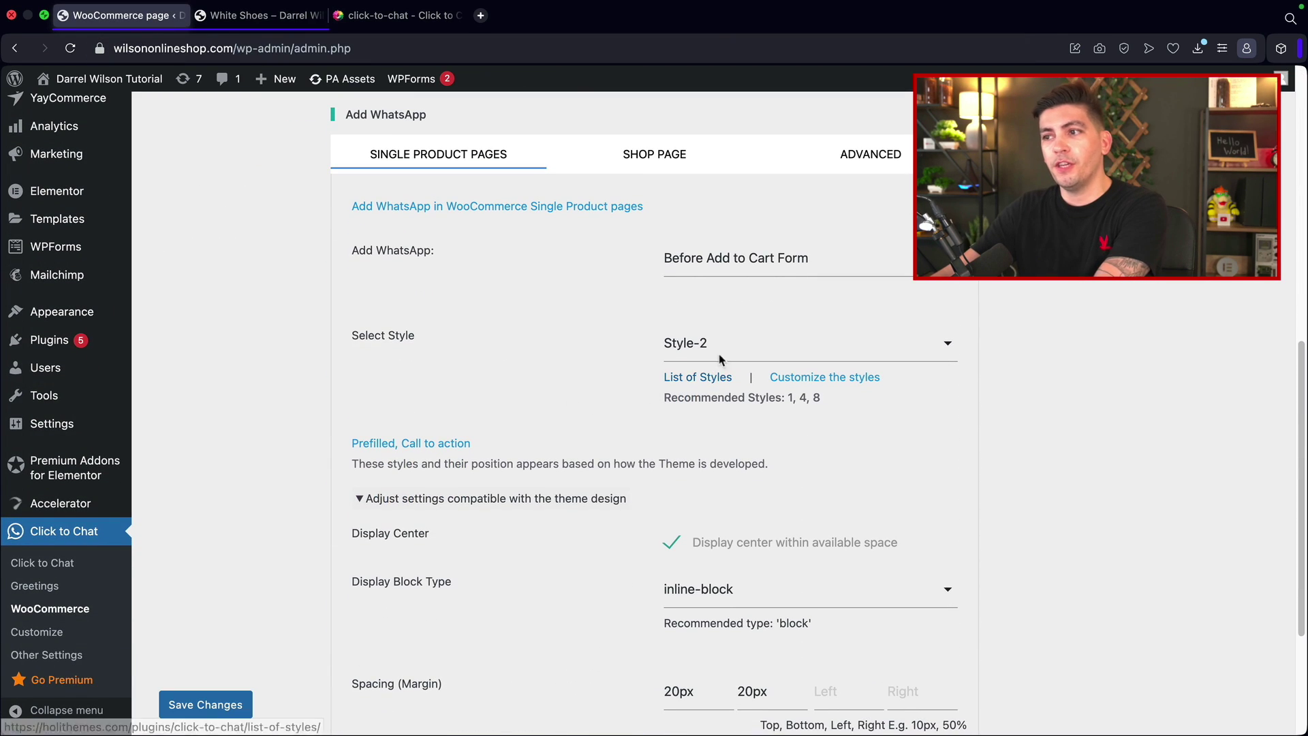
left_click(749, 259)
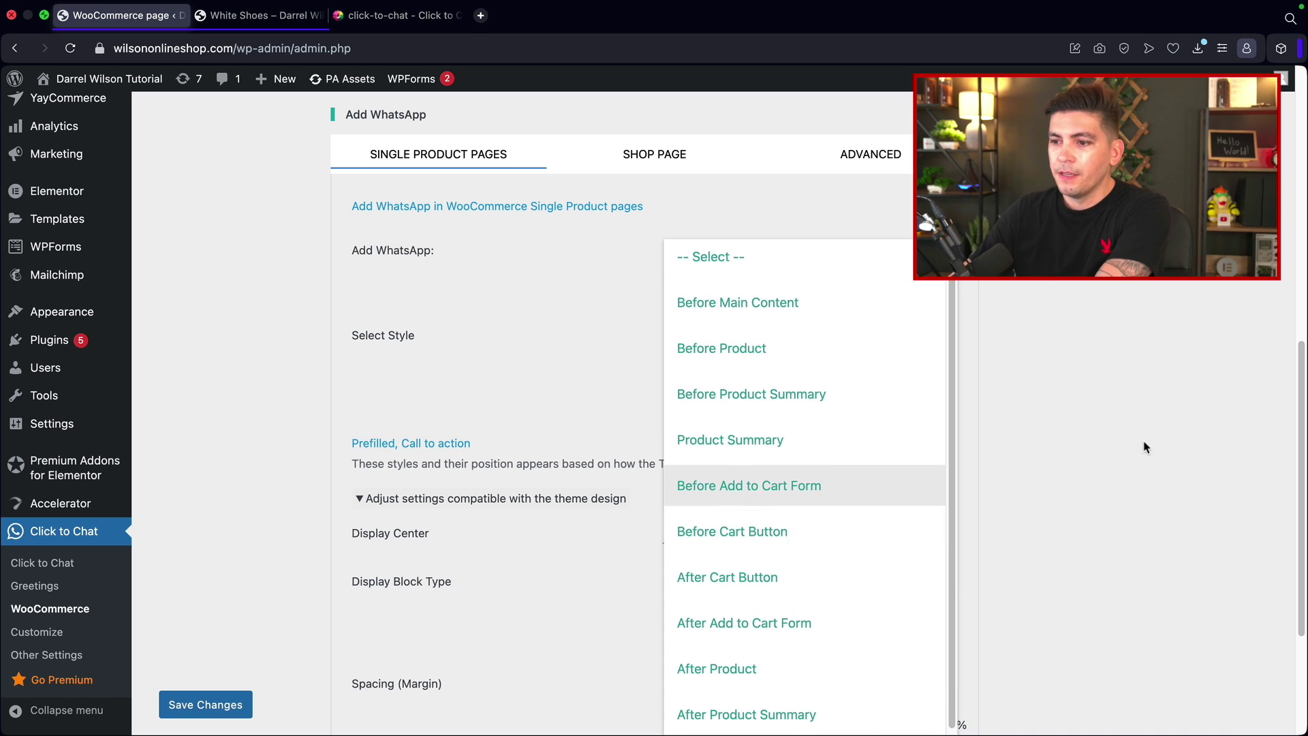
left_click(1022, 436)
scroll(868, 429, "down", 3)
scroll(640, 423, "up", 4)
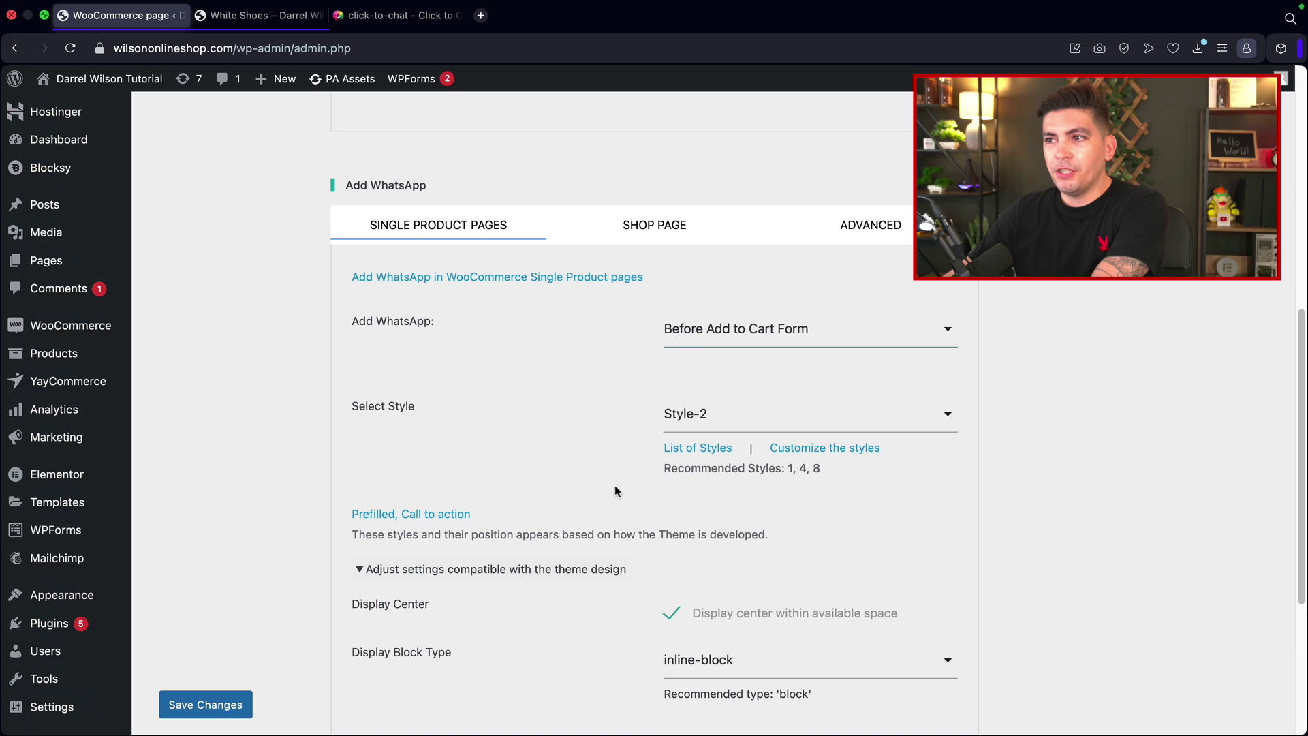
left_click(671, 226)
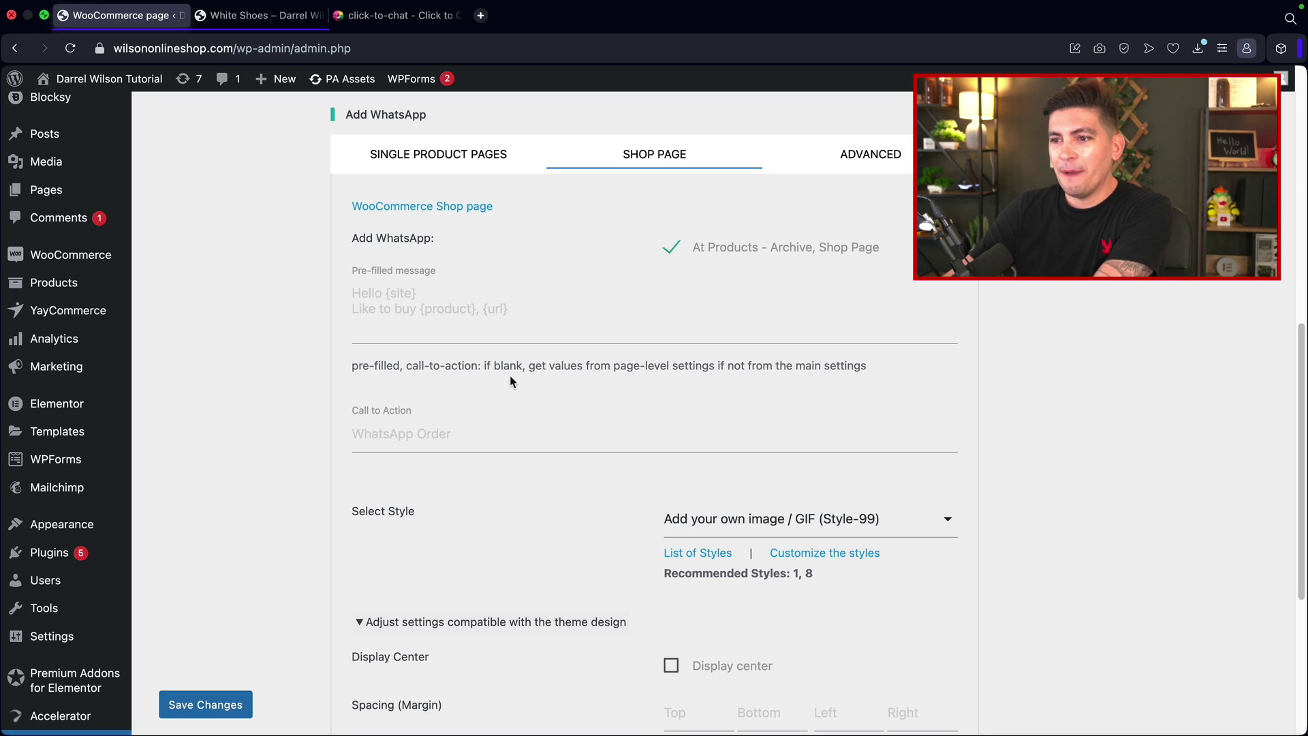
Choose Style-3 for the shop-page WhatsApp button and save it.
scroll(659, 470, "down", 3)
scroll(656, 443, "up", 3)
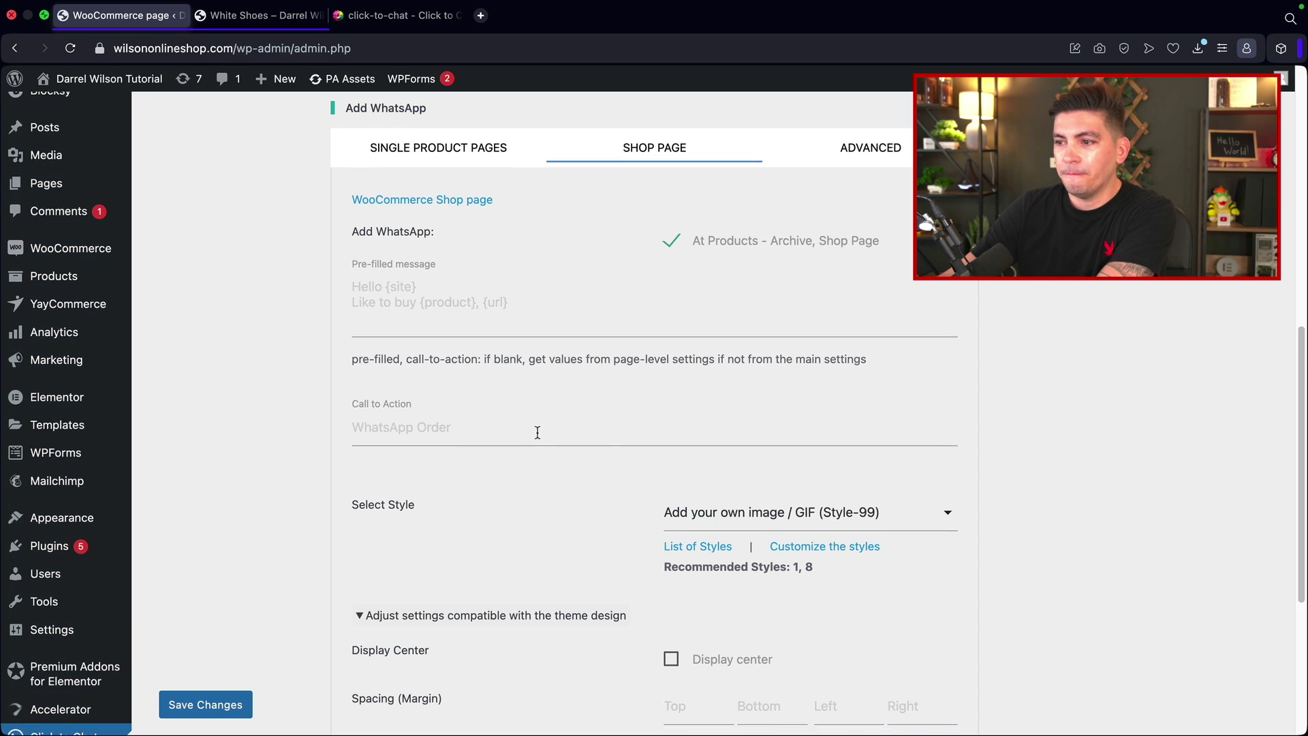
scroll(535, 432, "down", 3)
left_click(779, 415)
scroll(758, 328, "up", 2)
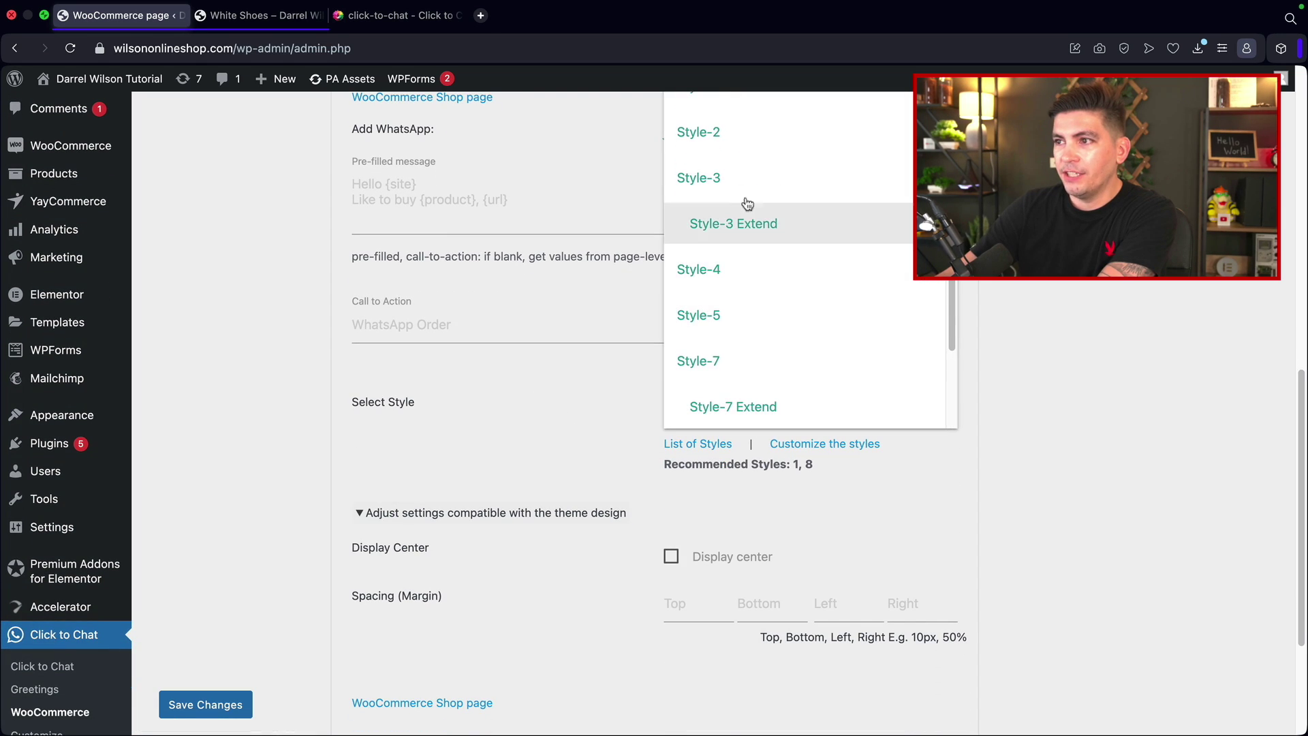
left_click(742, 177)
scroll(569, 382, "down", 1)
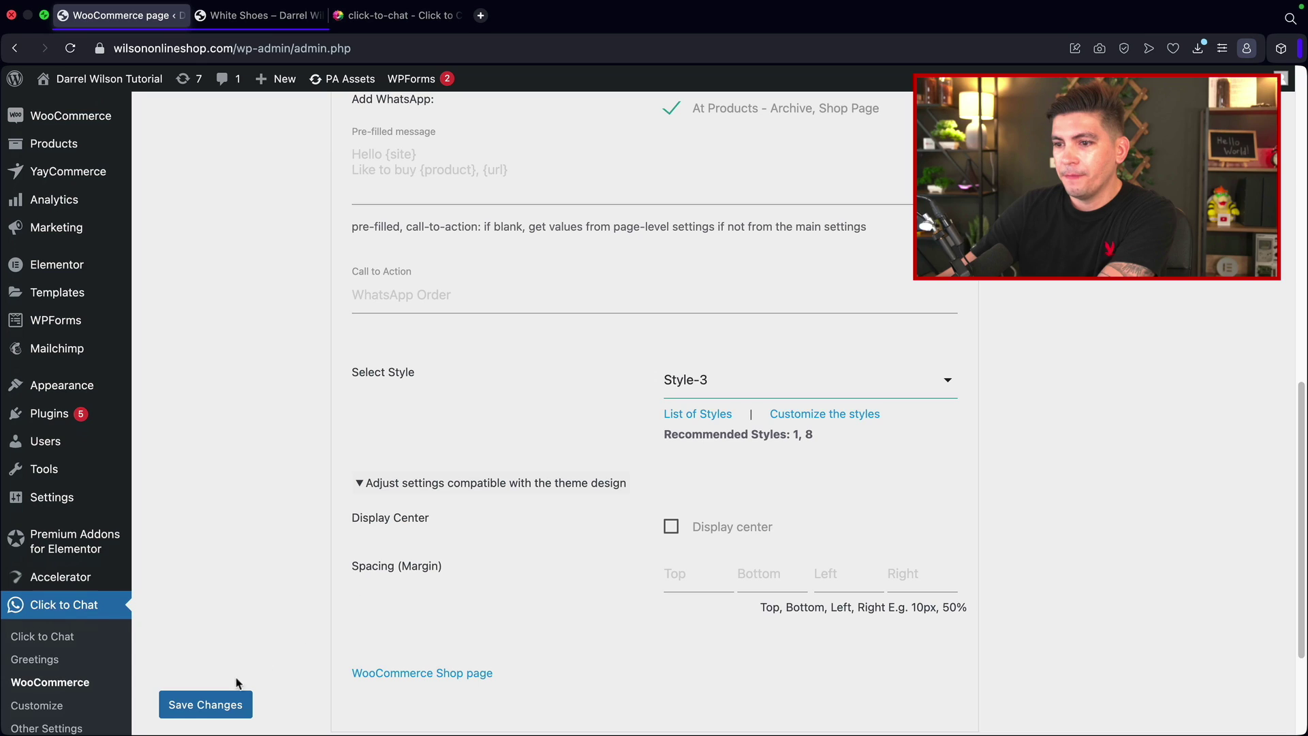
left_click(215, 708)
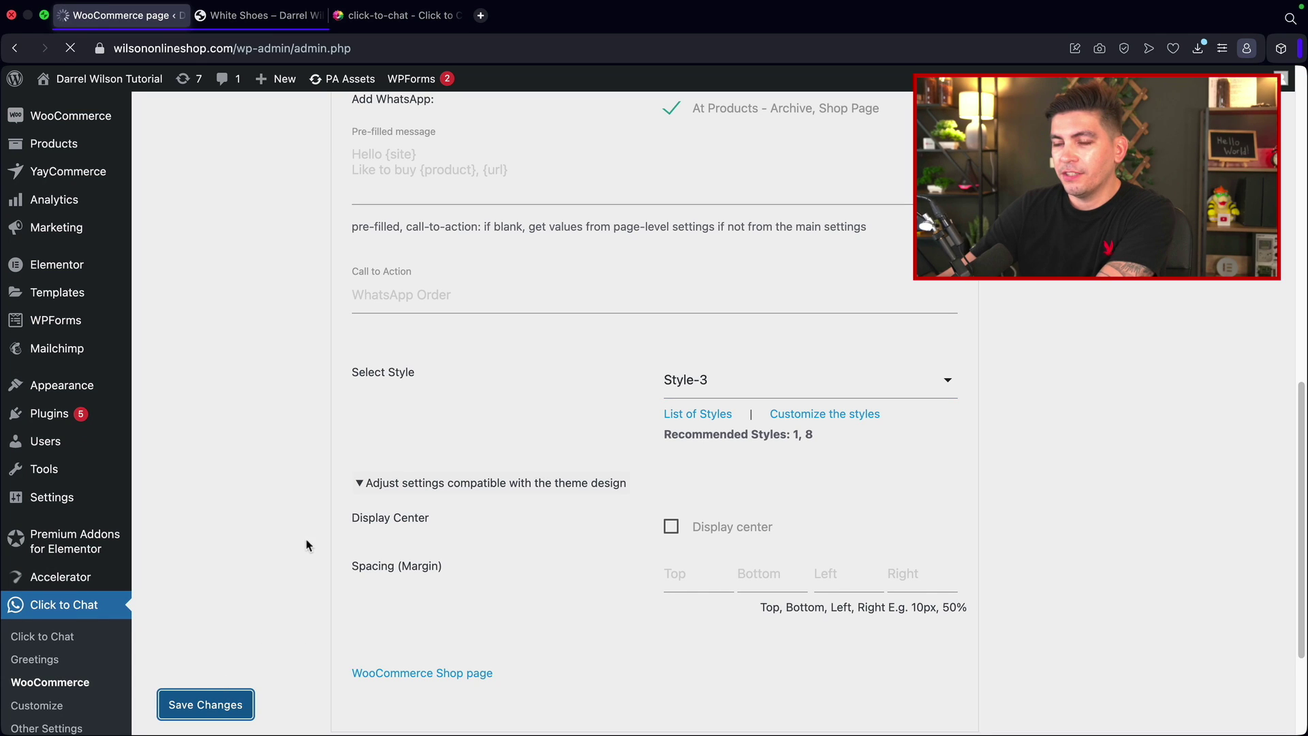
Go from White Shoes to the Shop page to see a WhatsApp icon under each product.
left_click(260, 15)
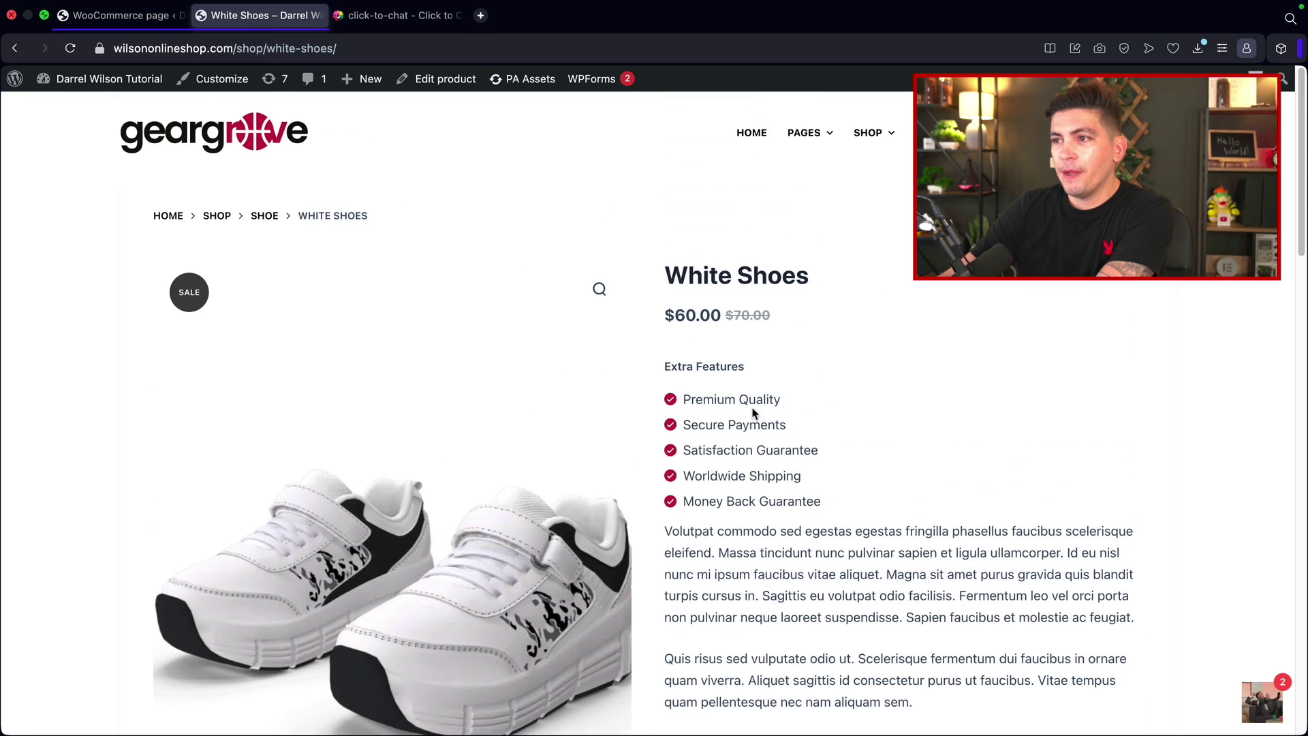
left_click(216, 215)
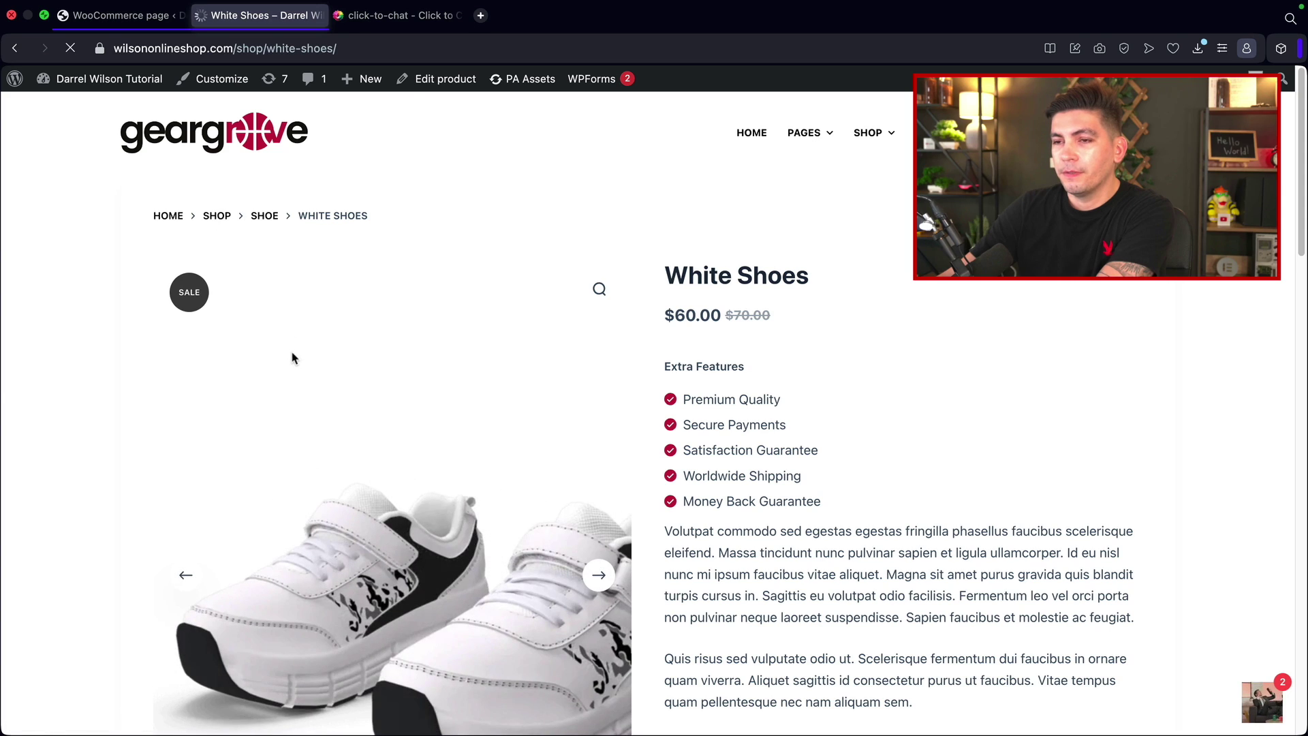
scroll(291, 354, "down", 5)
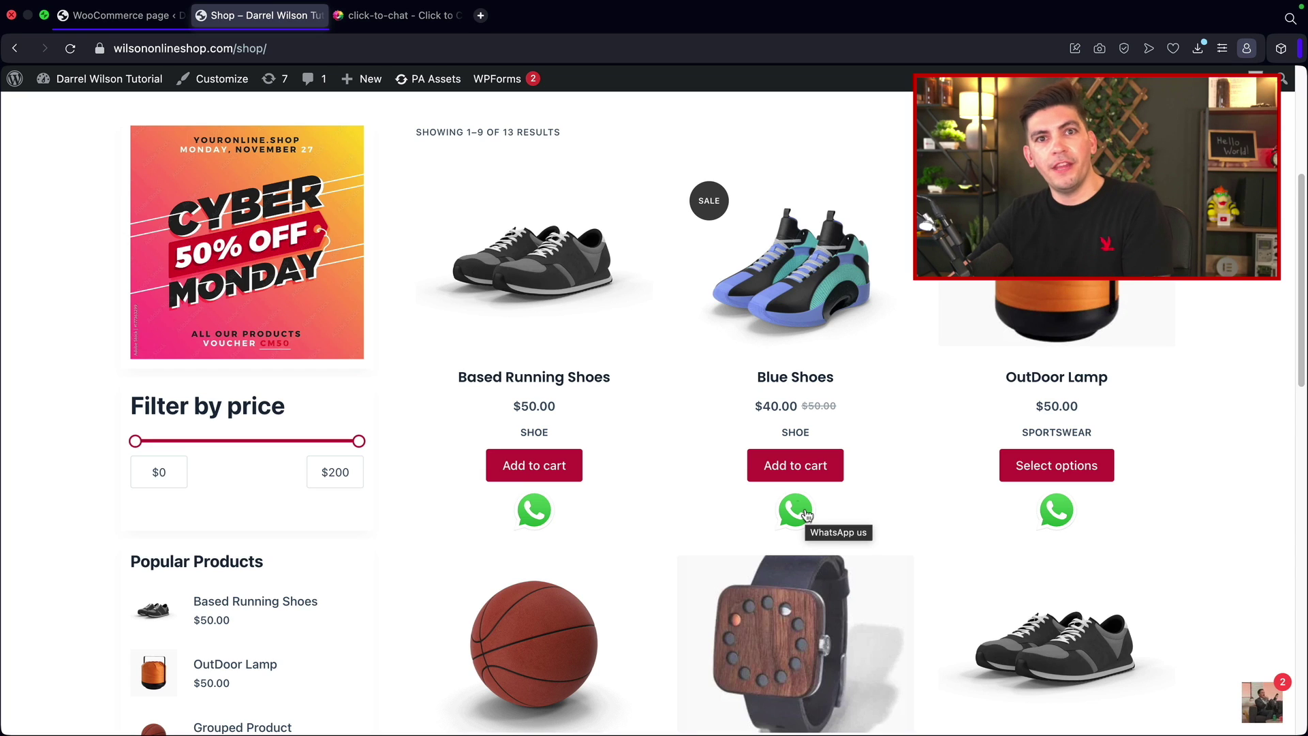
Switch the shop-page style to 'Add your own image / GIF (Style-99)' and save.
left_click(164, 17)
scroll(534, 398, "down", 3)
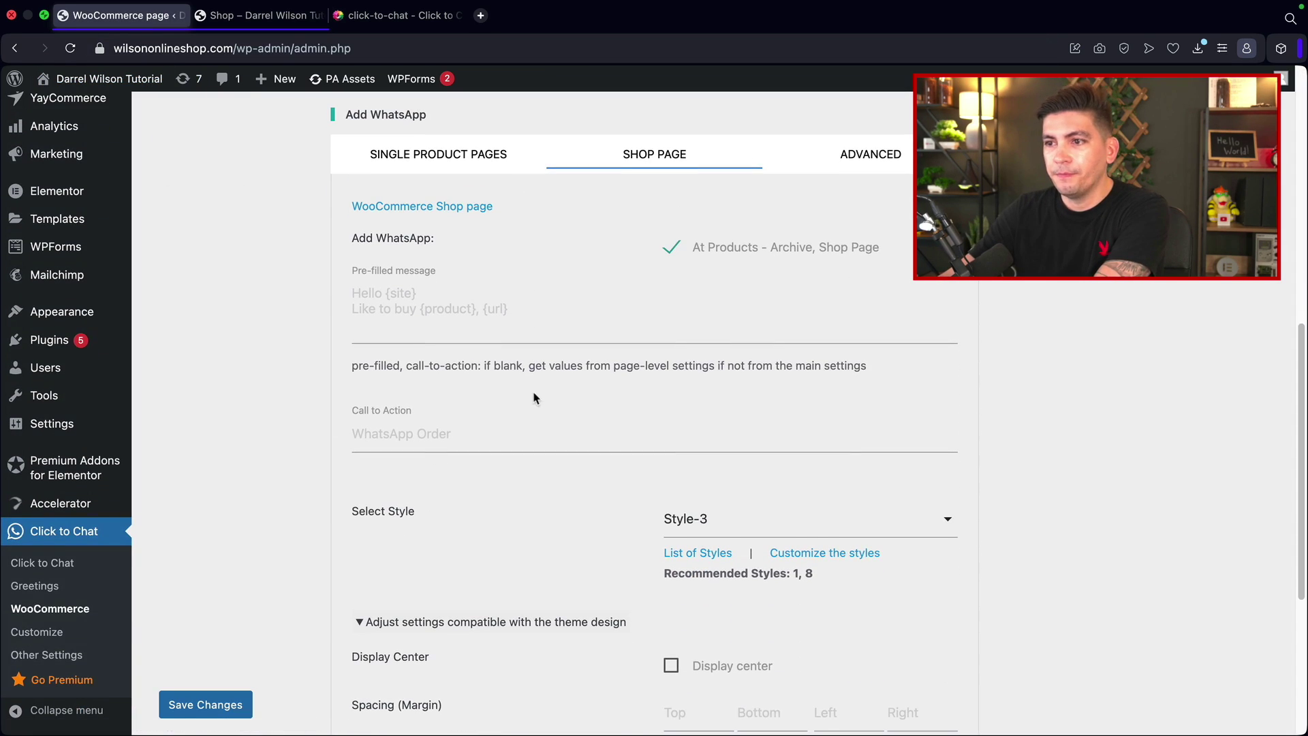
scroll(406, 402, "up", 1)
left_click(462, 342)
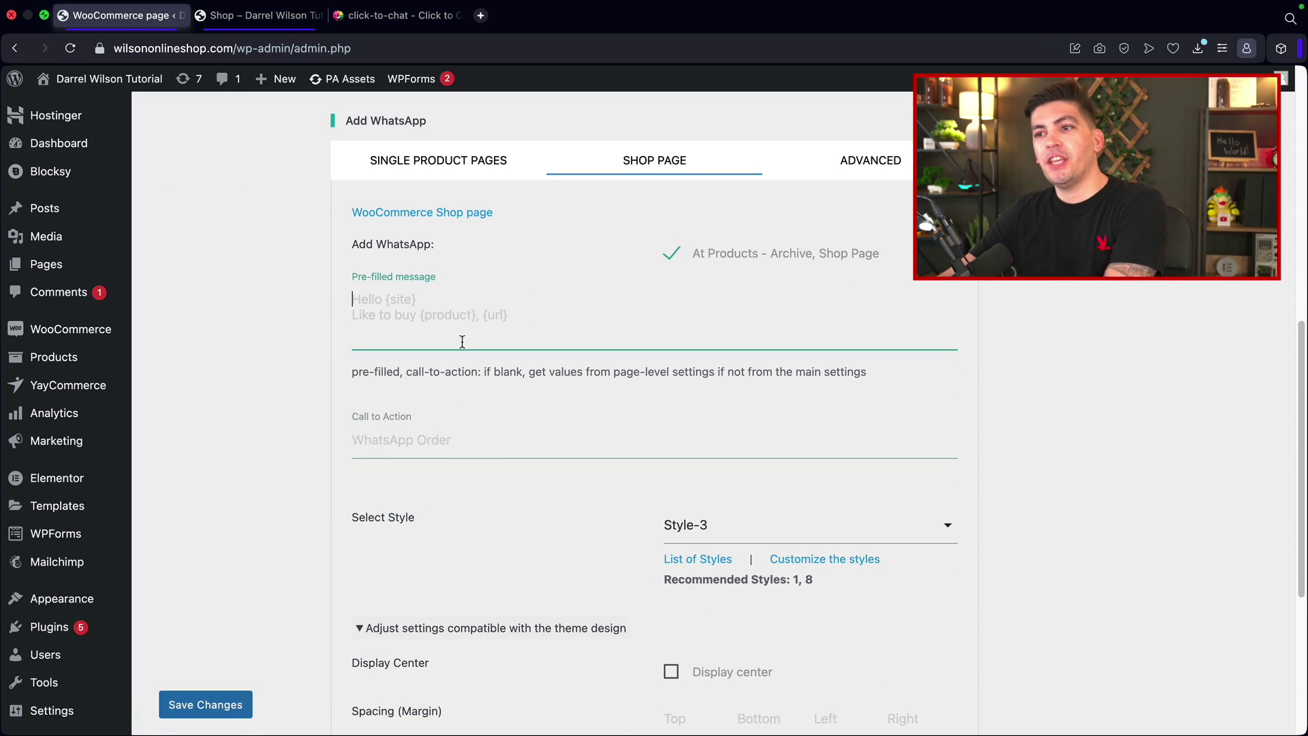
left_click(485, 440)
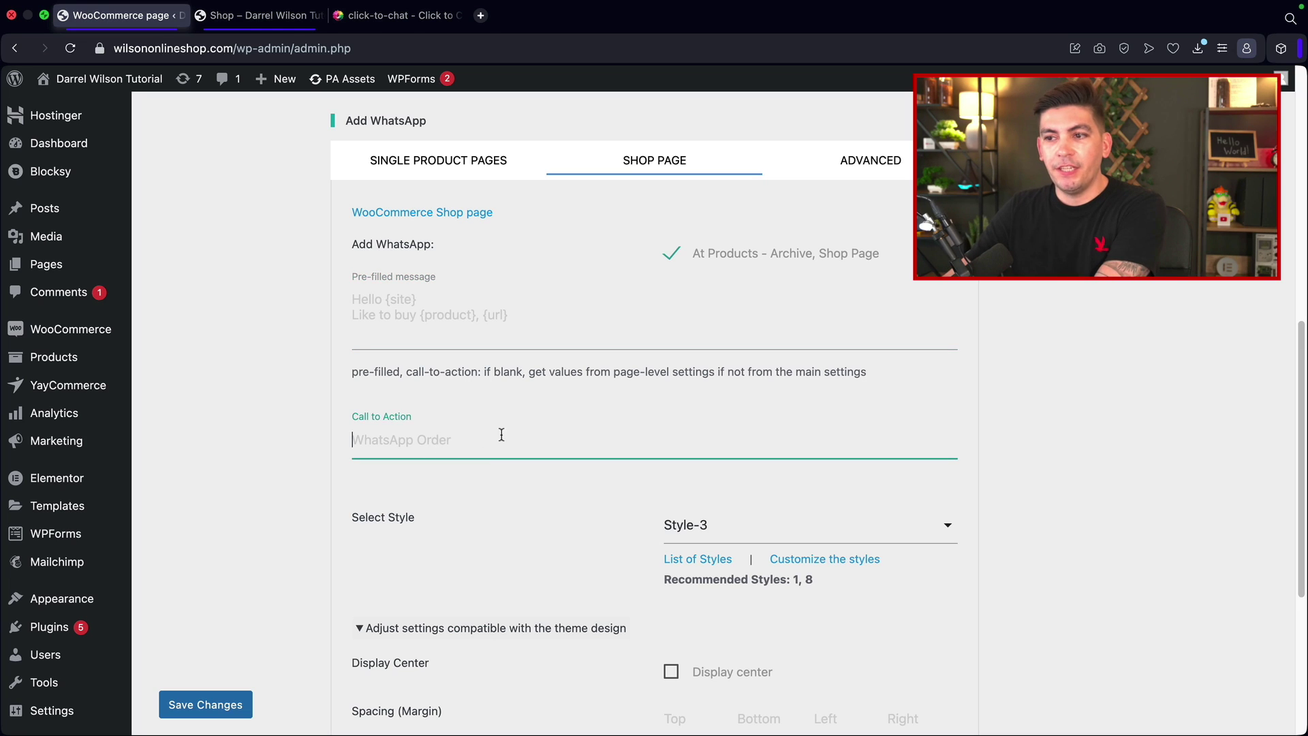
left_click(729, 528)
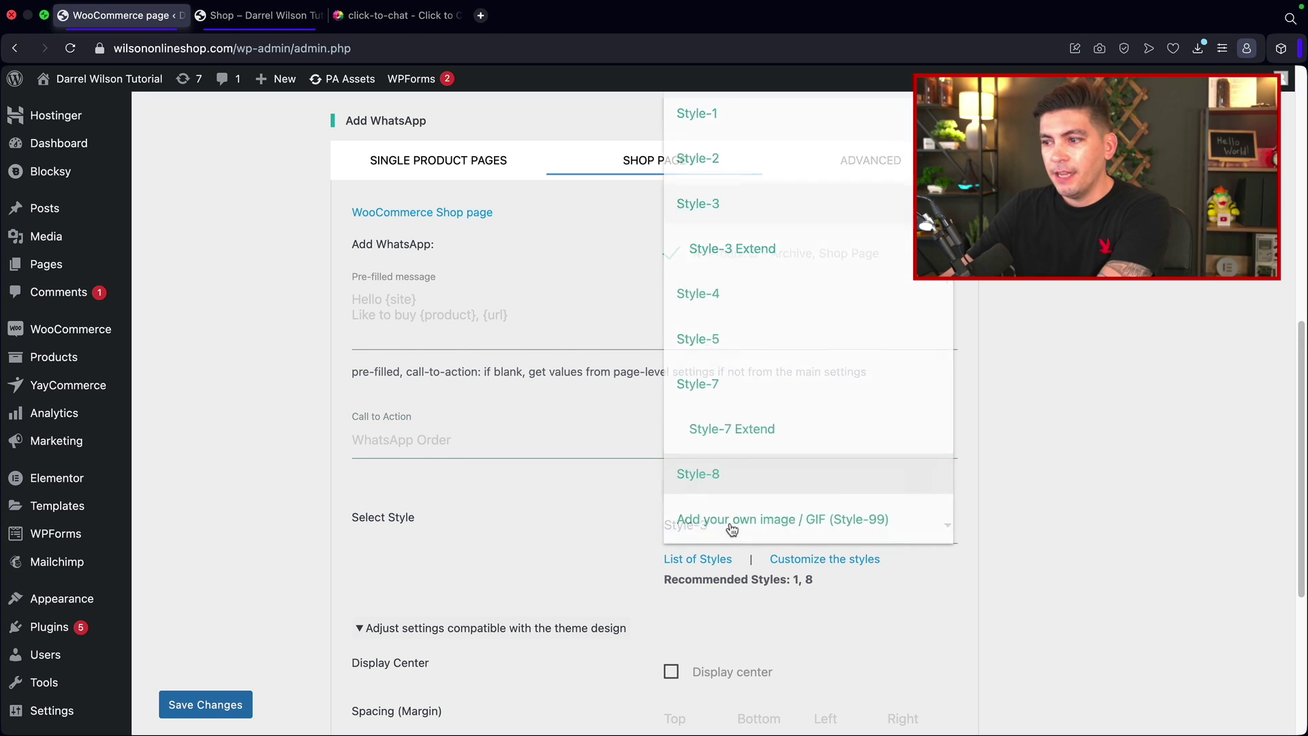
scroll(709, 408, "up", 5)
scroll(709, 409, "down", 5)
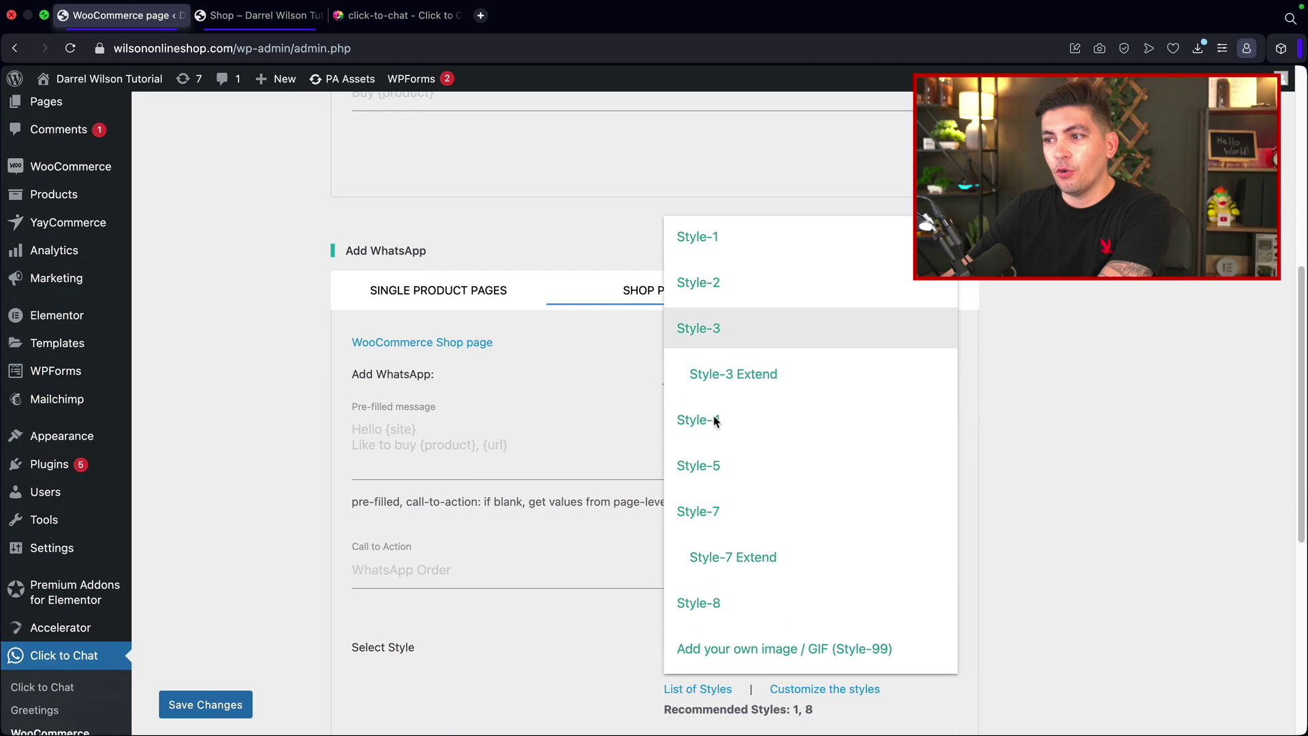
scroll(739, 471, "down", 1)
left_click(749, 489)
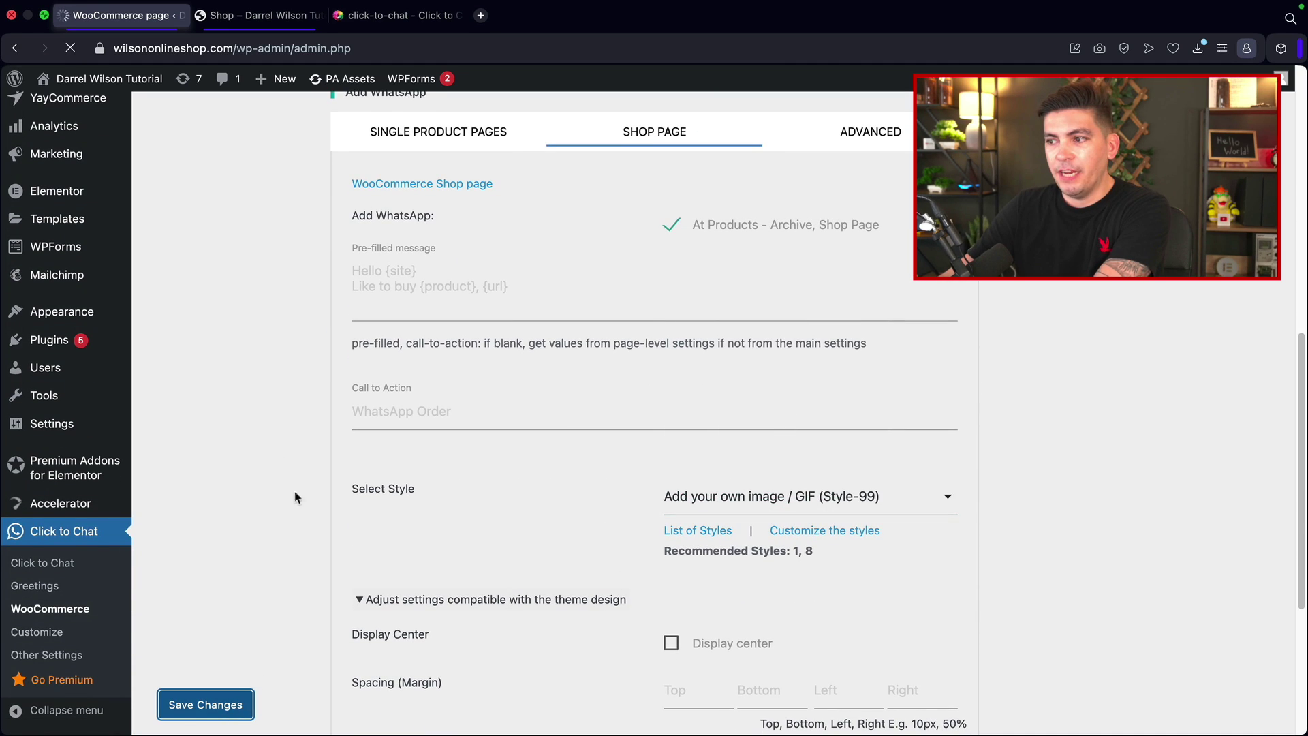
Reload the storefront Shop page to check the WhatsApp image under each product.
left_click(251, 20)
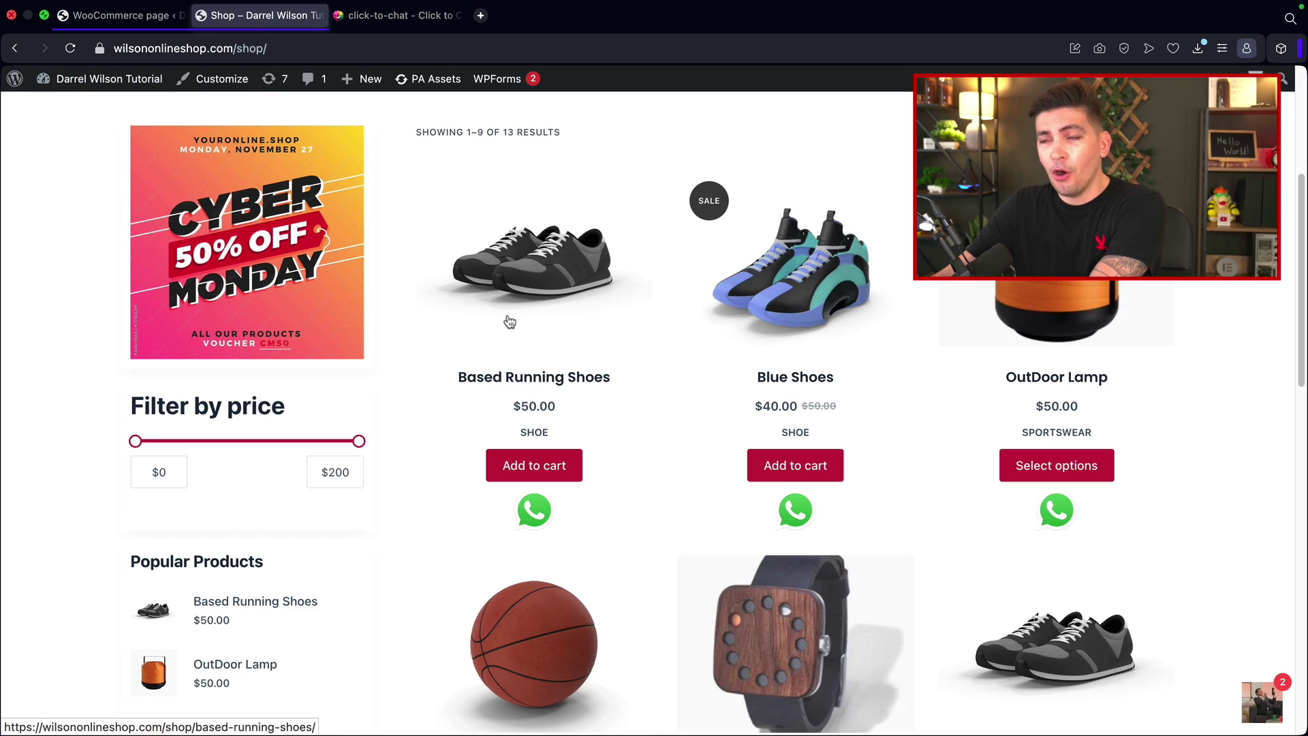
left_click(72, 50)
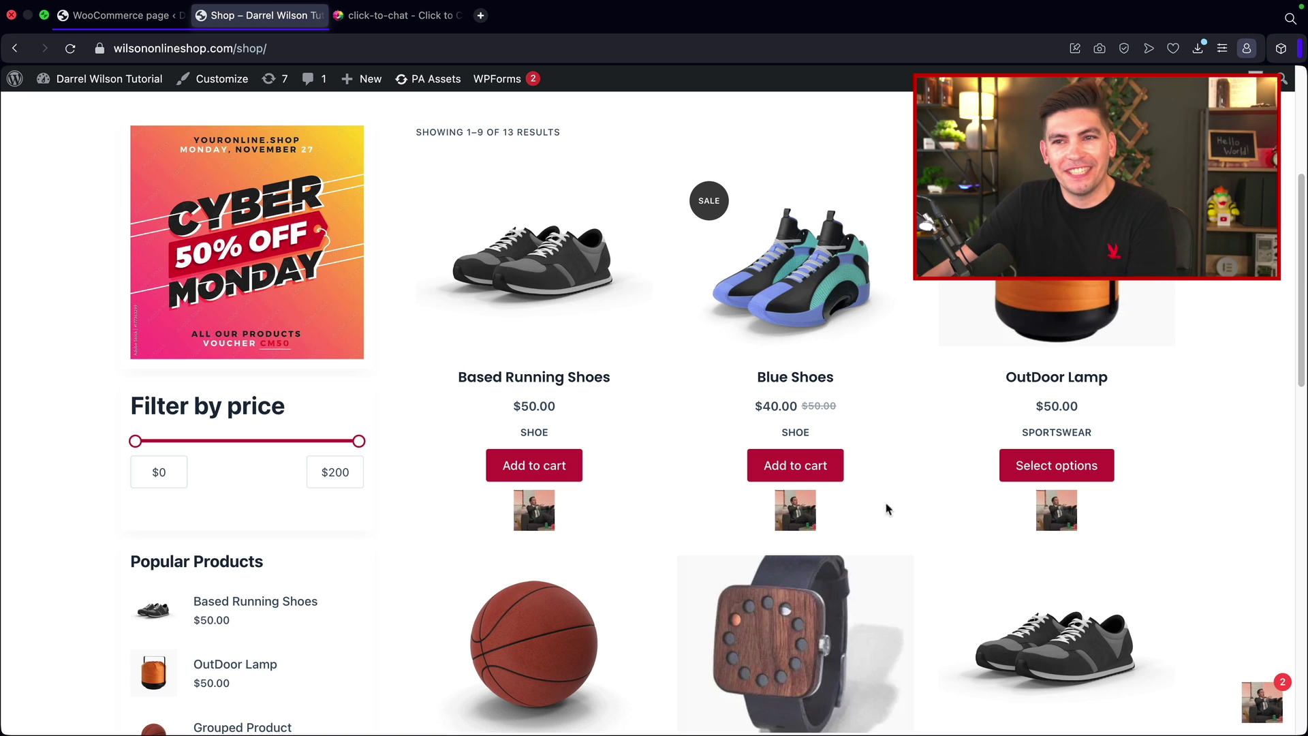
scroll(534, 365, "up", 5)
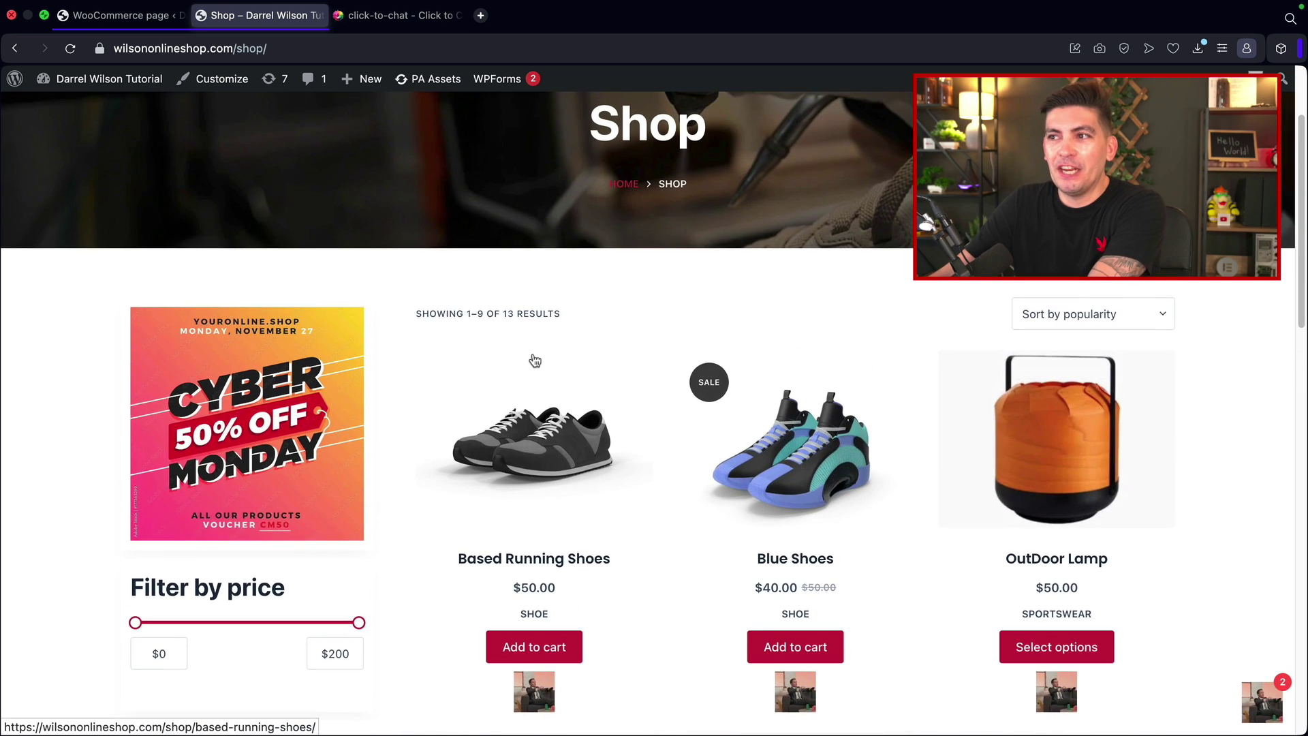
scroll(535, 360, "up", 4)
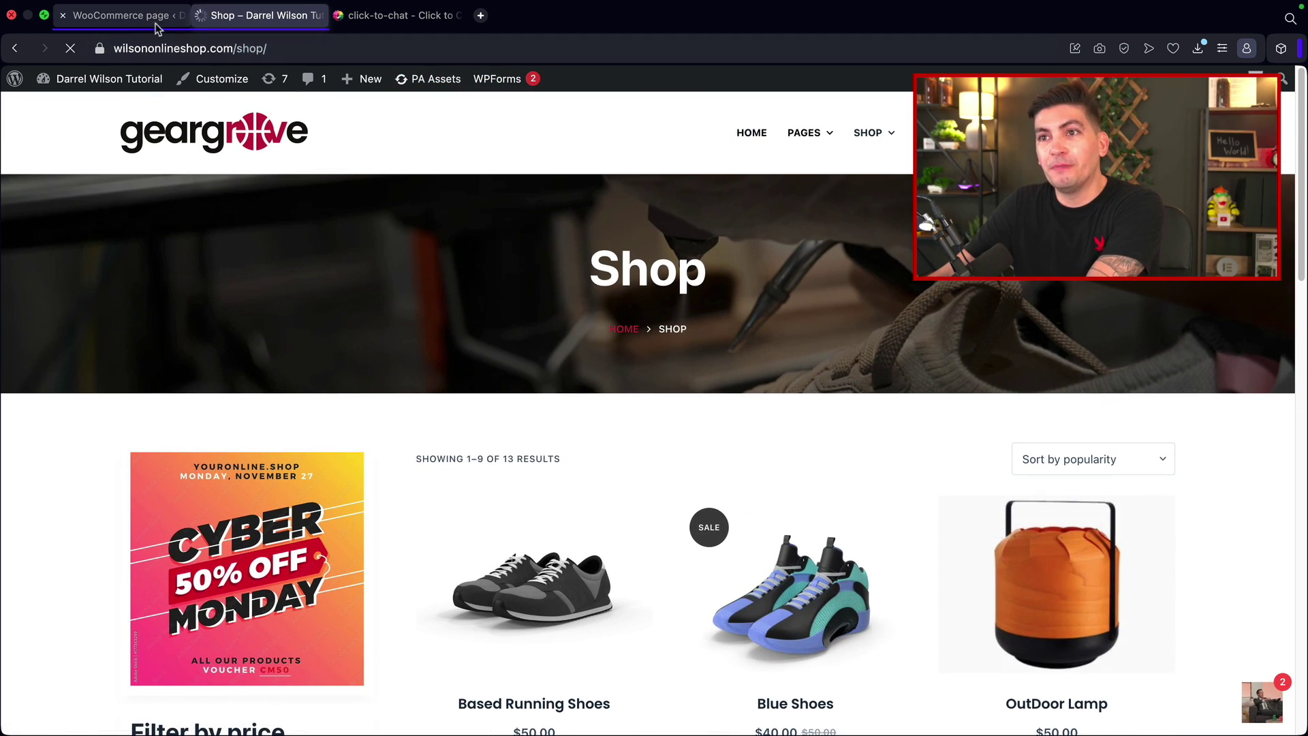
left_click(139, 20)
scroll(333, 372, "down", 6)
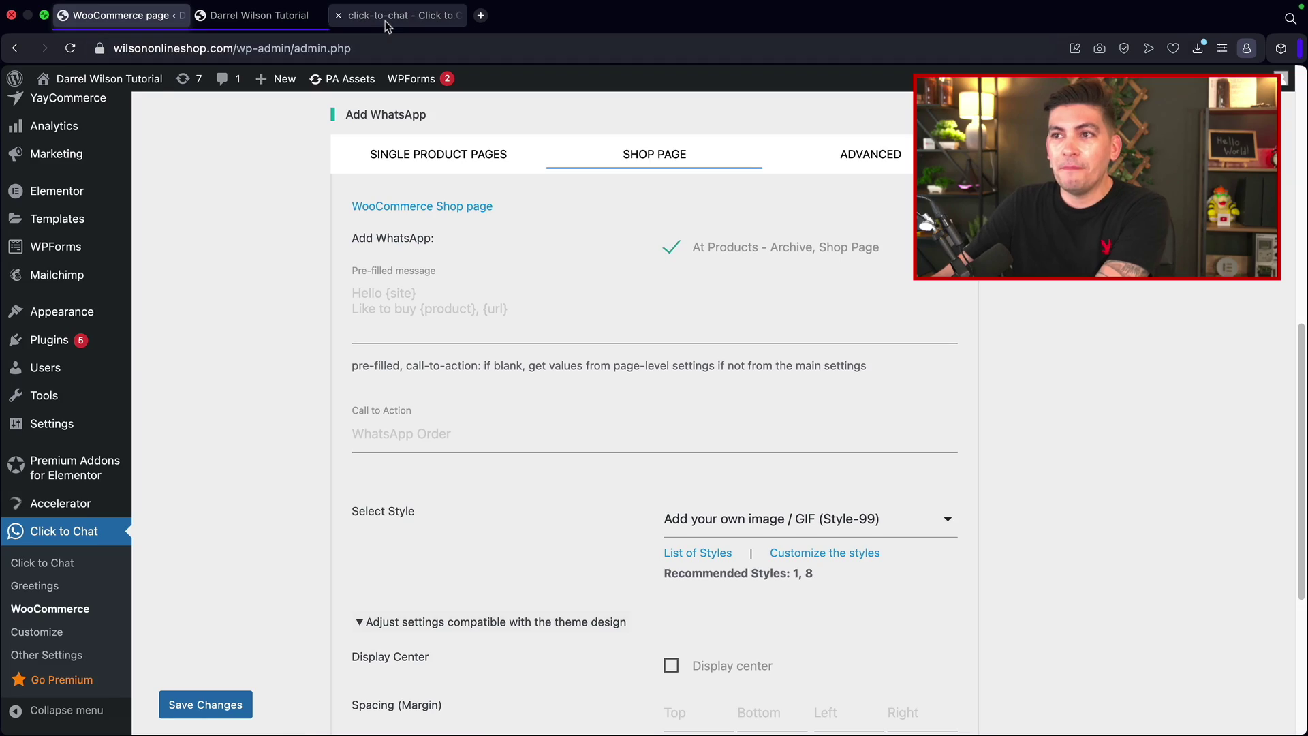
Open holithemes.com's Pricing page and review the Single $18, Plus $34 and Unlimited $69 plans.
left_click(386, 20)
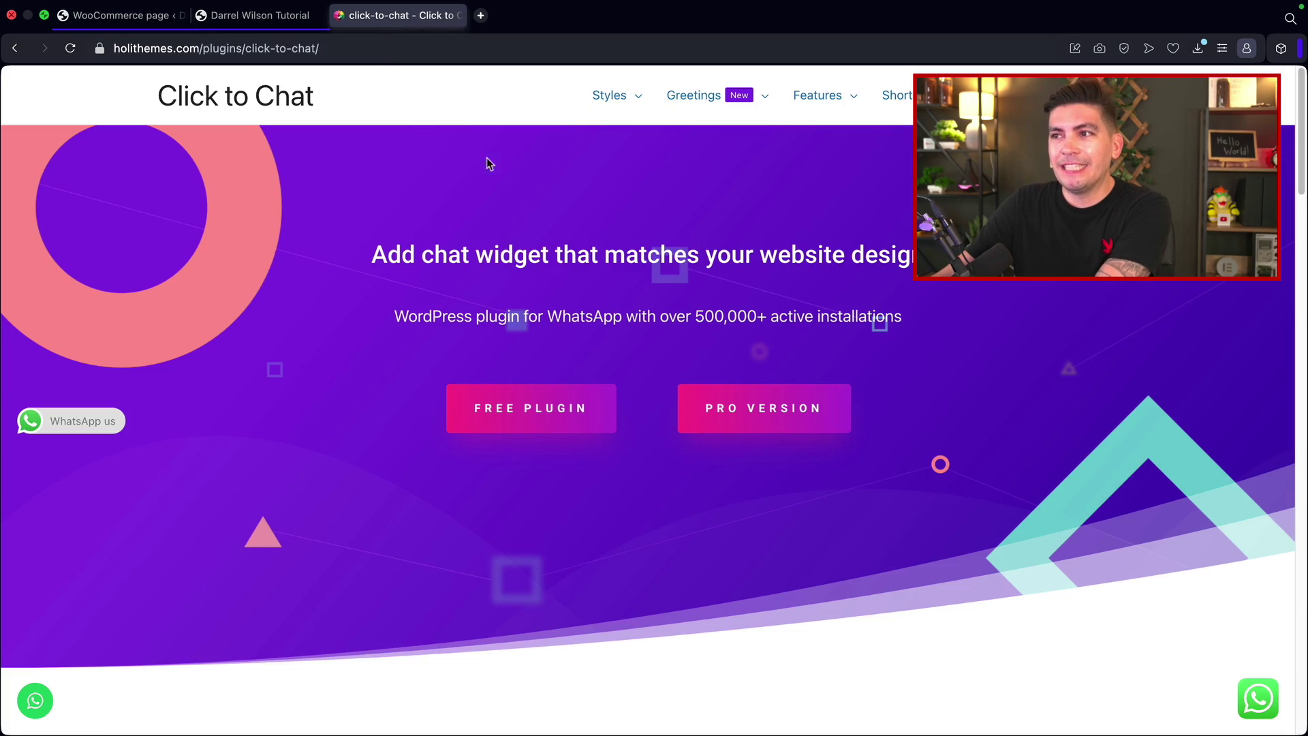
mouse_move(882, 103)
left_click(1002, 95)
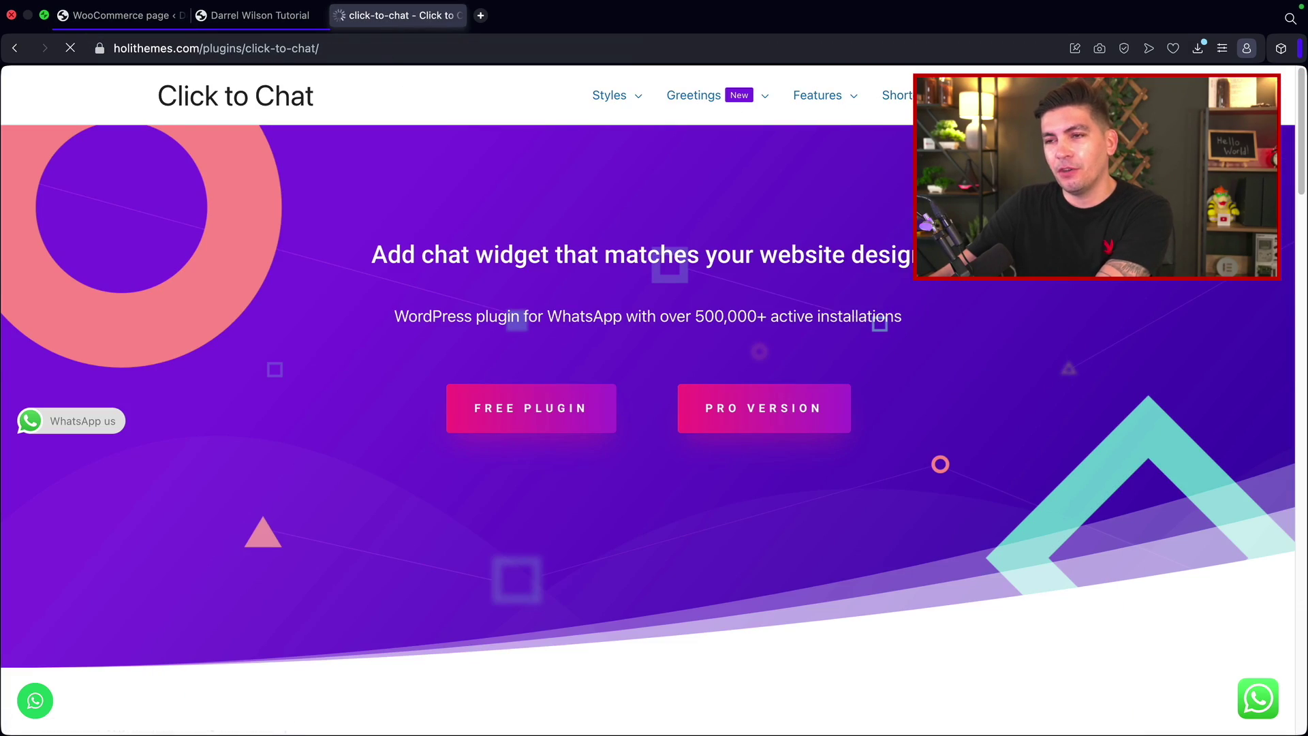
scroll(447, 271, "down", 4)
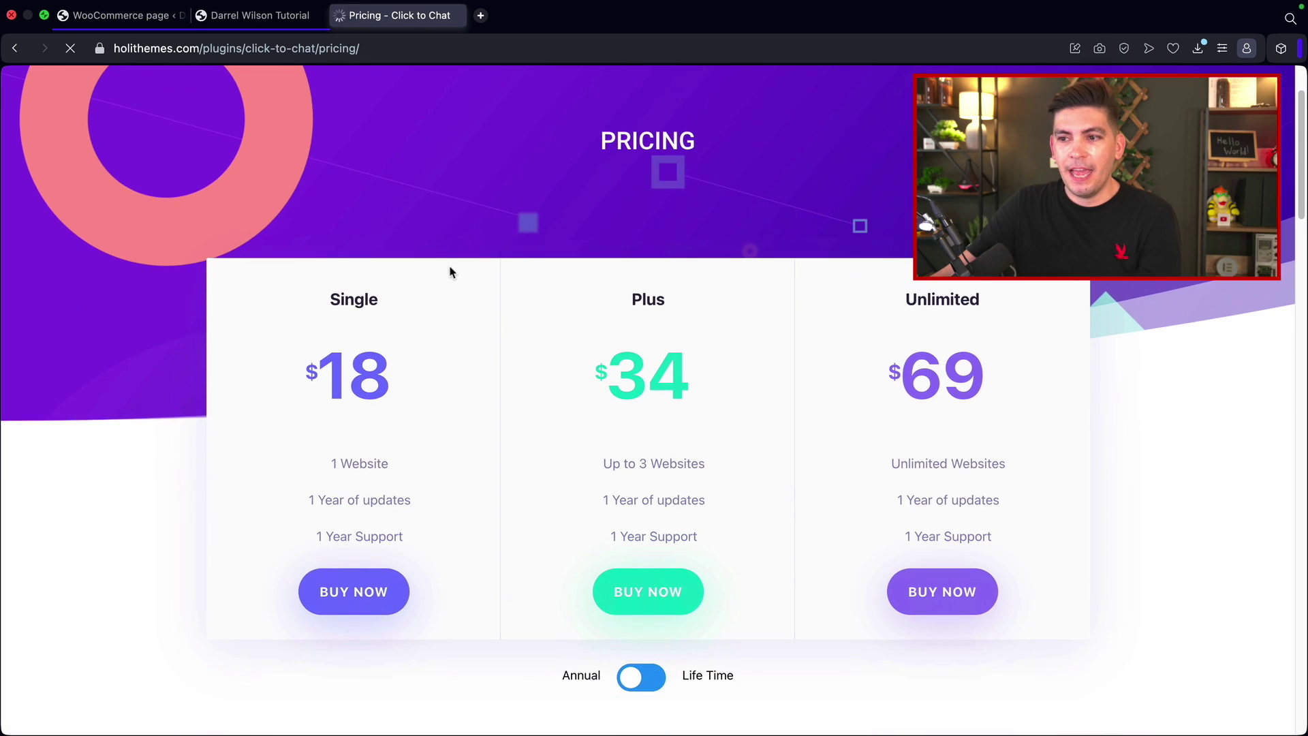
left_click_drag(409, 341, 314, 351)
left_click(479, 315)
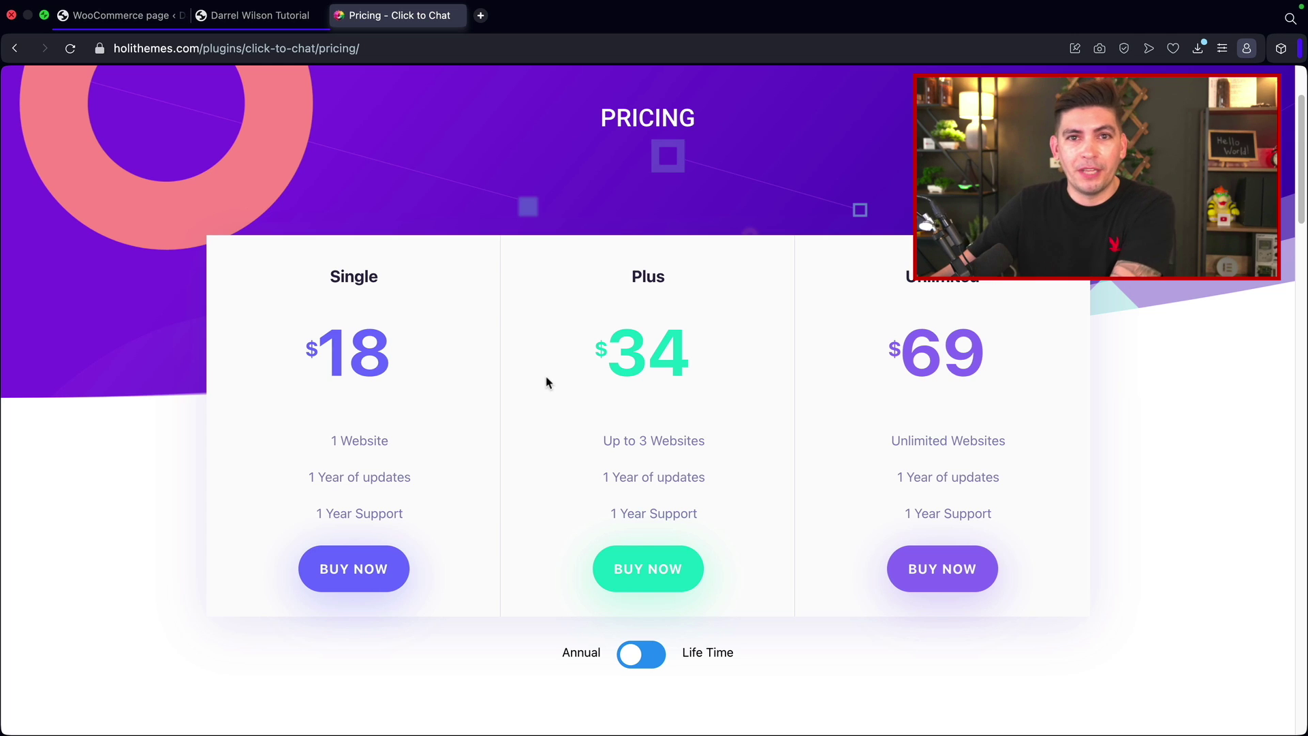
scroll(546, 382, "down", 20)
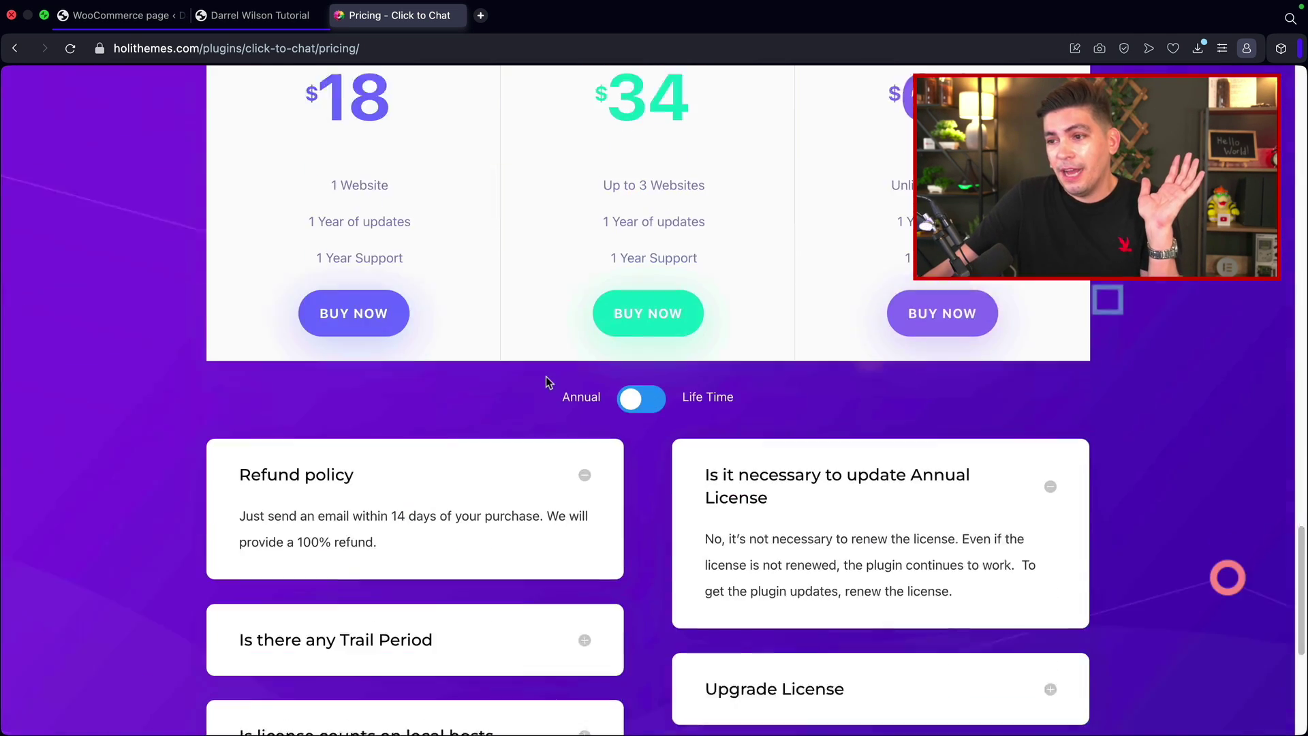
scroll(610, 703, "up", 1)
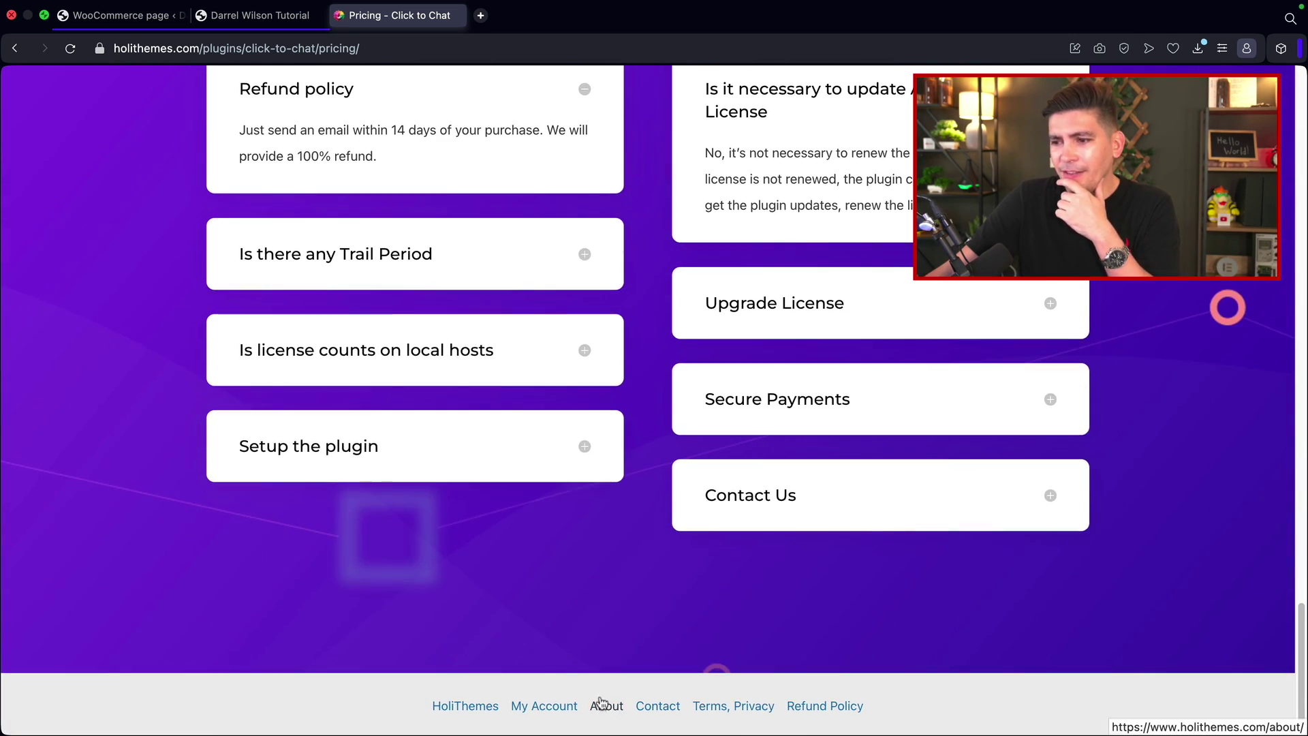
scroll(521, 640, "up", 15)
scroll(519, 634, "down", 4)
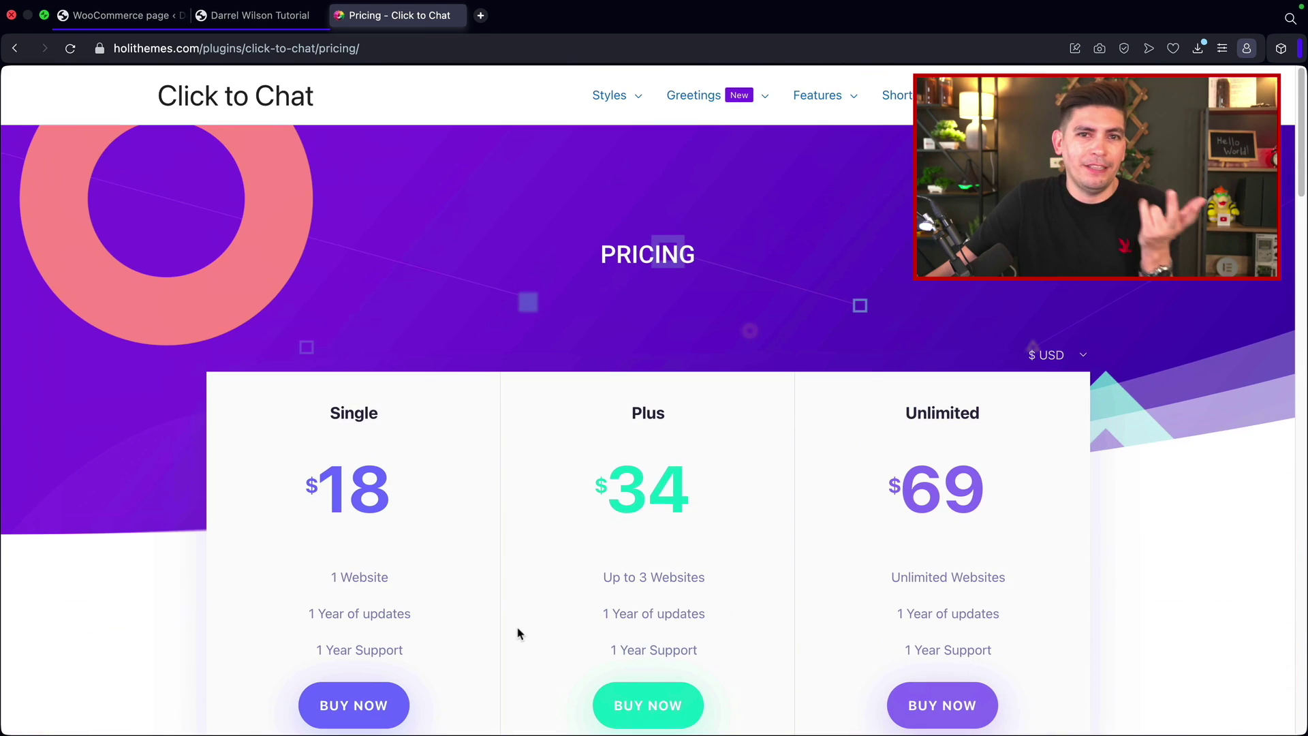